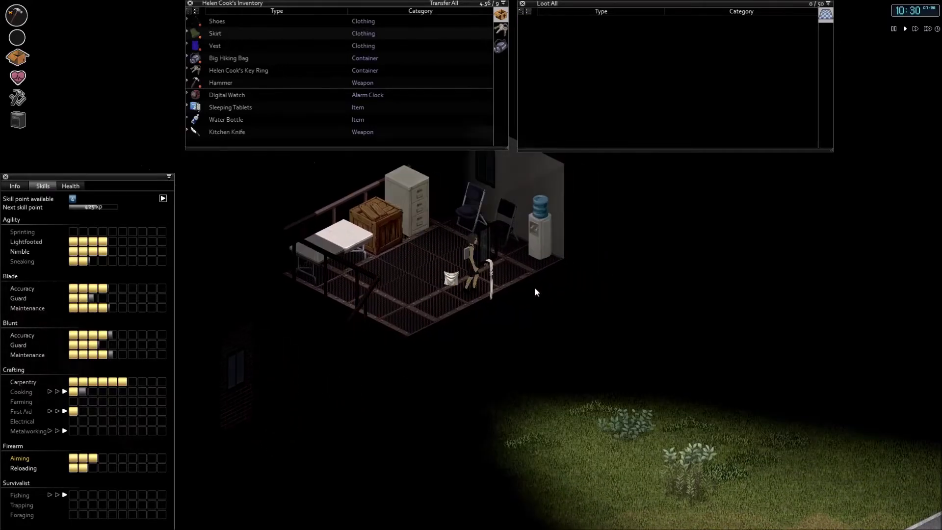
# - Climb over the balcony railing and walk south down the road
pyautogui.press('e')
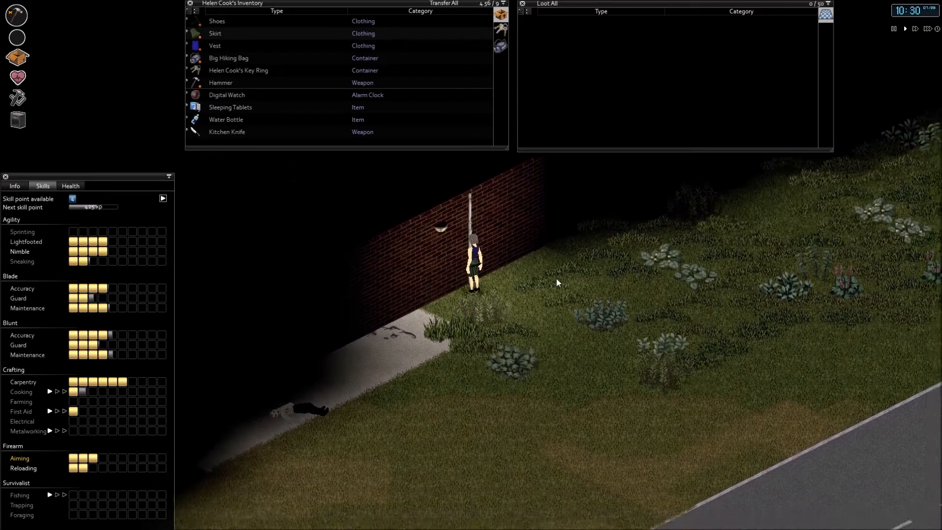
pyautogui.scroll(-3, 548, 261)
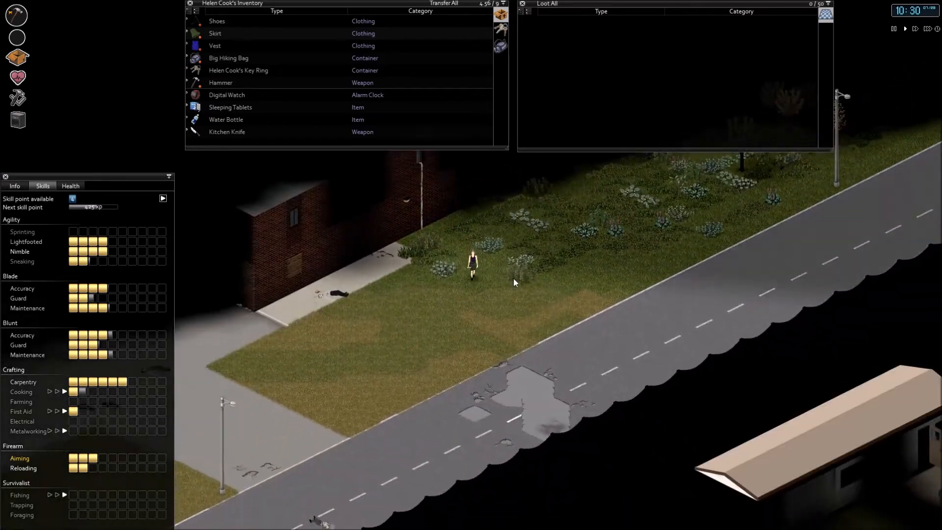
pyautogui.press('s')
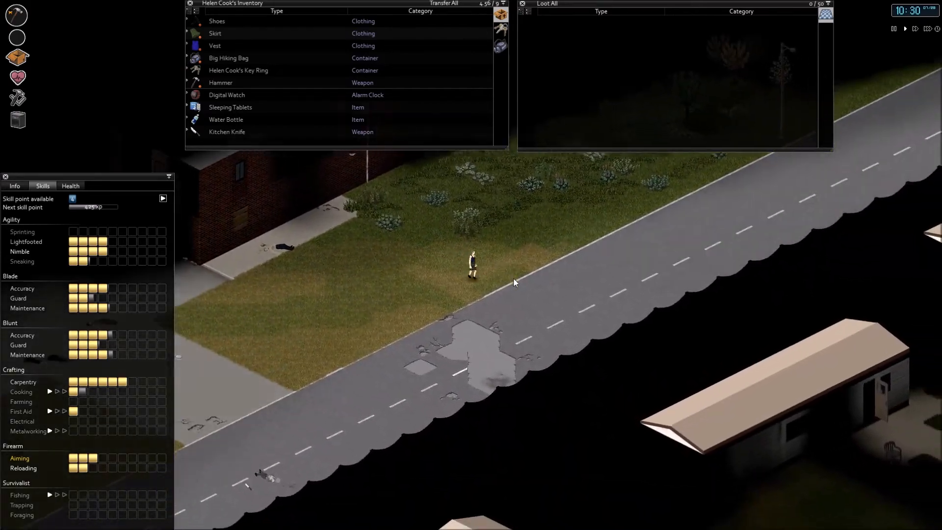
pyautogui.press('s')
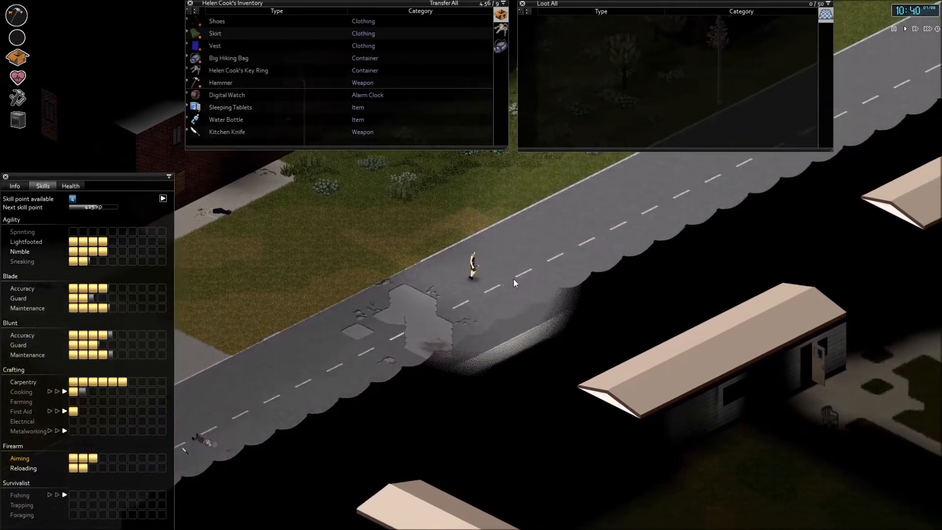
pyautogui.press('s')
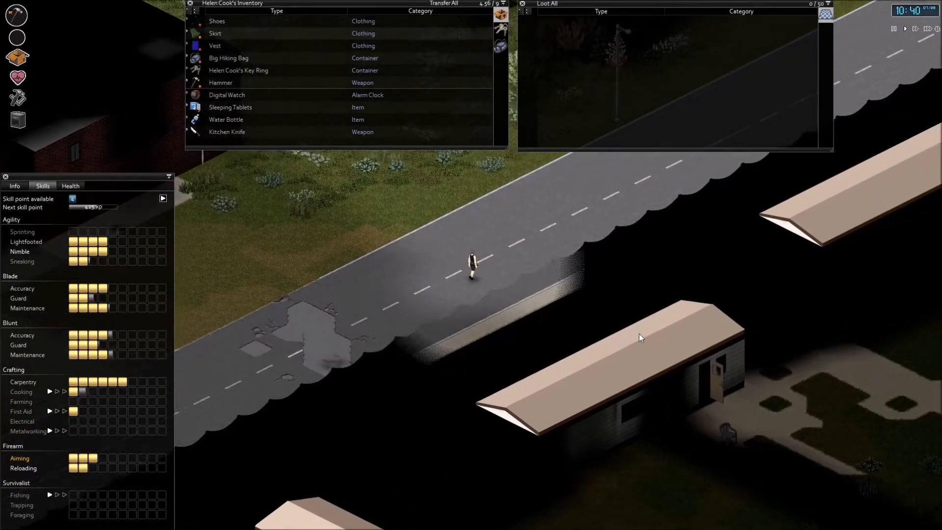
pyautogui.press('s')
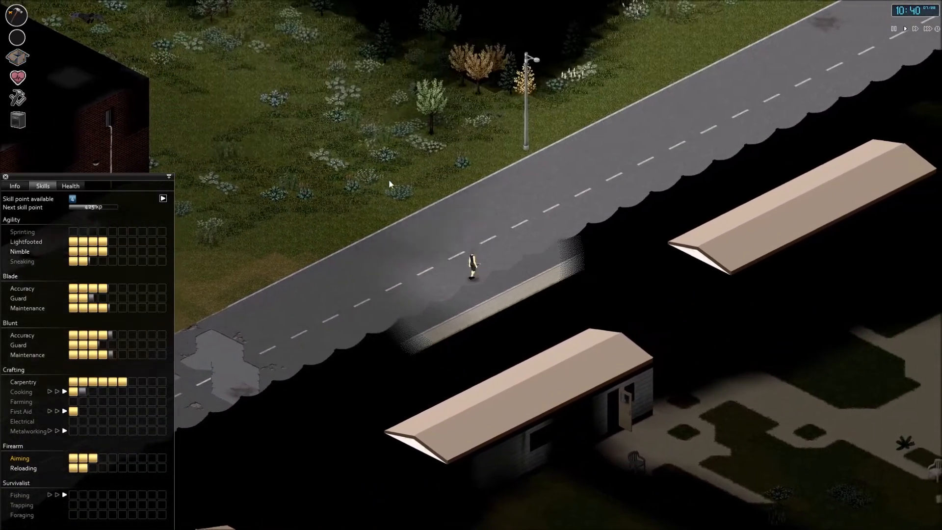
# - Equip the Kitchen Knife as primary weapon and drop the Hammer from inventory
pyautogui.rightClick(215, 131)
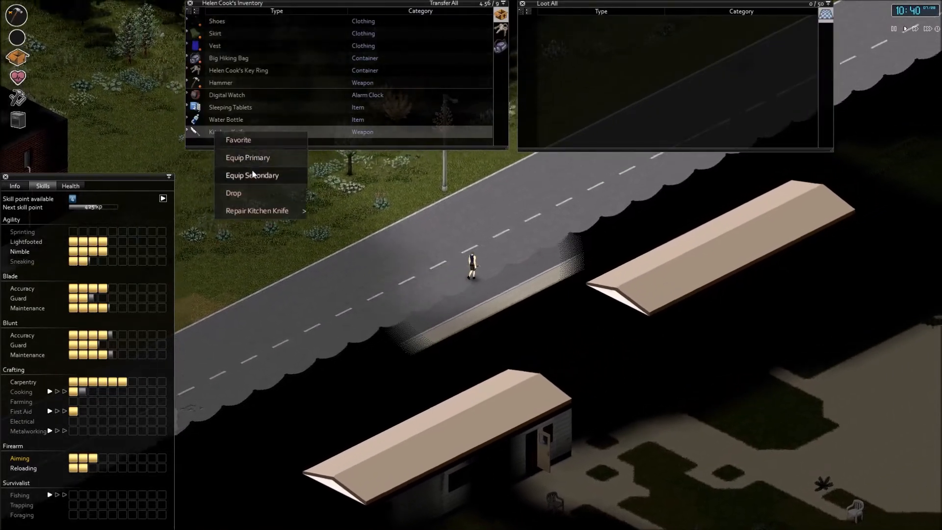
pyautogui.click(248, 158)
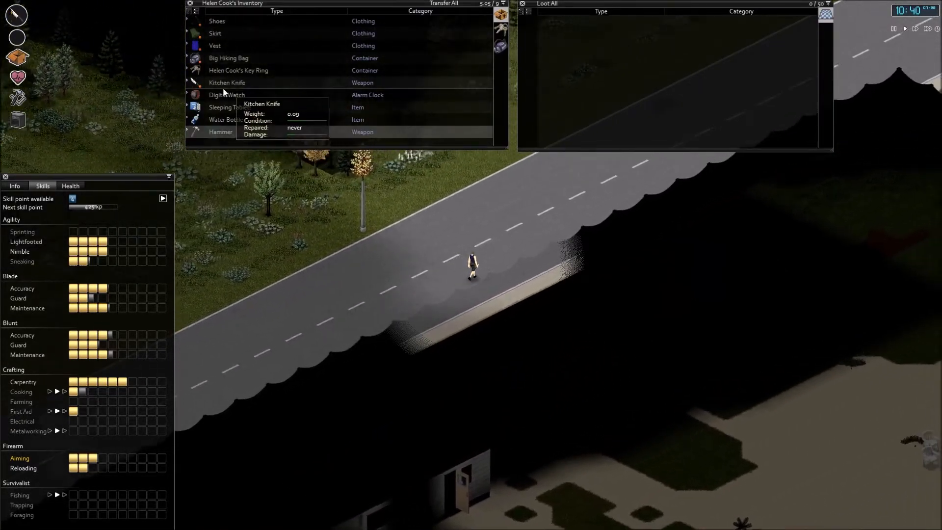
pyautogui.moveTo(211, 133); pyautogui.dragTo(468, 63)
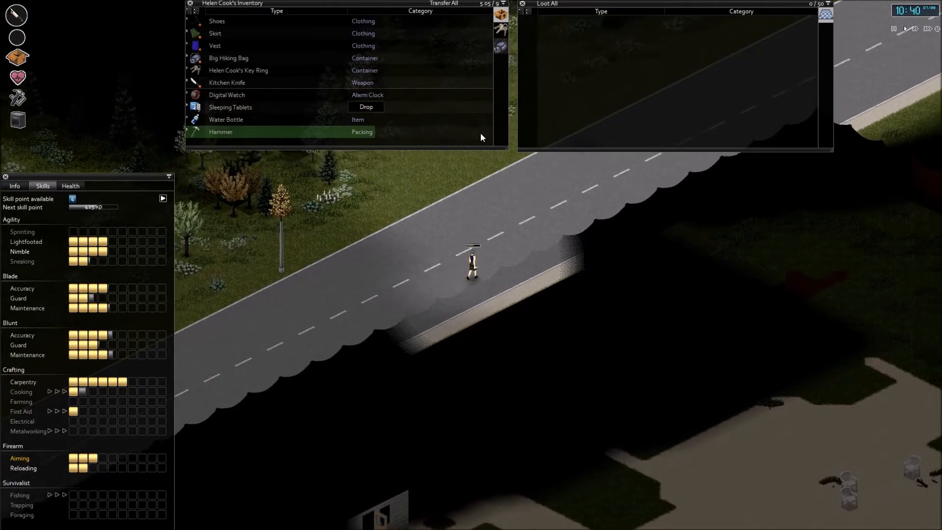
pyautogui.press('i')
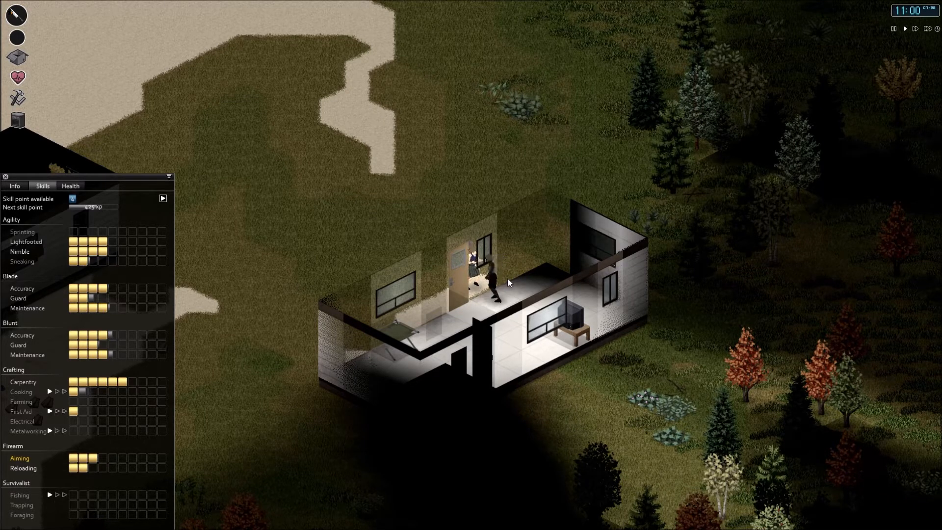
# - Use the door, step out onto the grass and strike the approaching zombie
pyautogui.rightClick(503, 273)
pyautogui.click(510, 296)
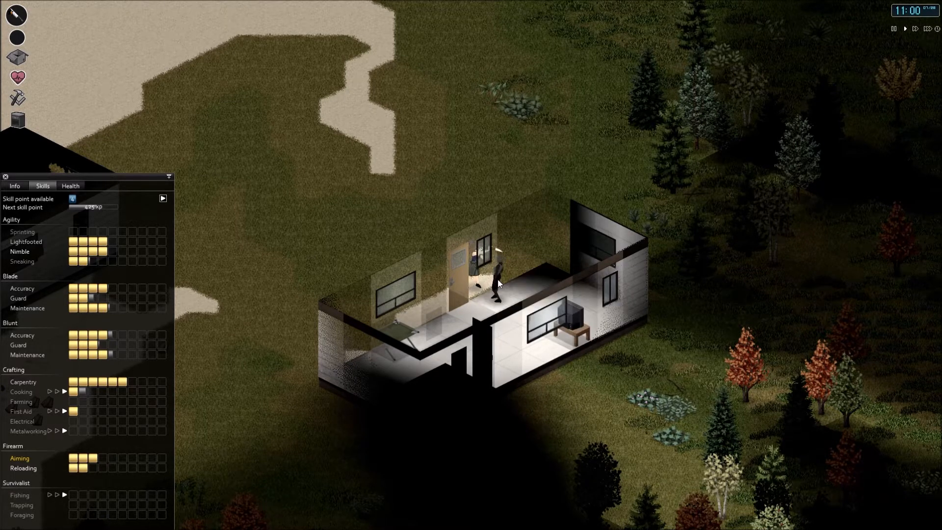
pyautogui.press('w')
pyautogui.scroll(2, 555, 227)
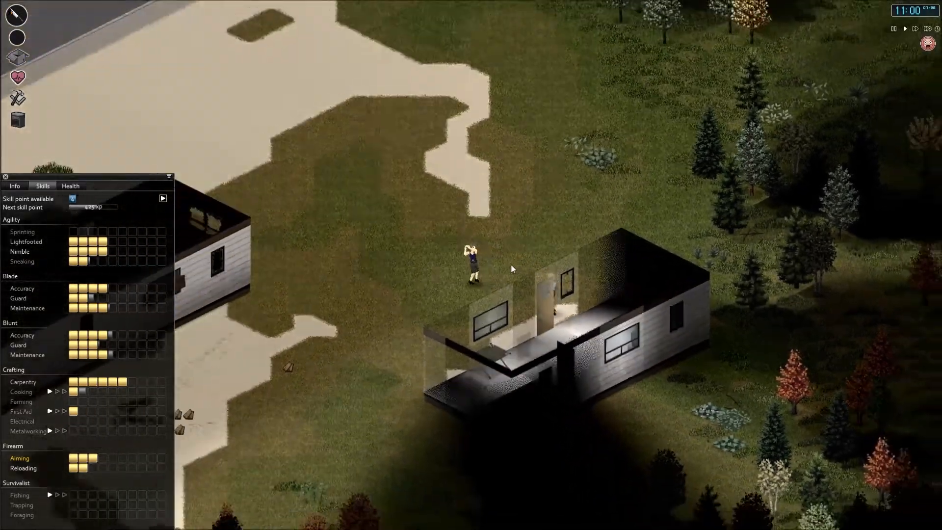
pyautogui.scroll(2, 567, 266)
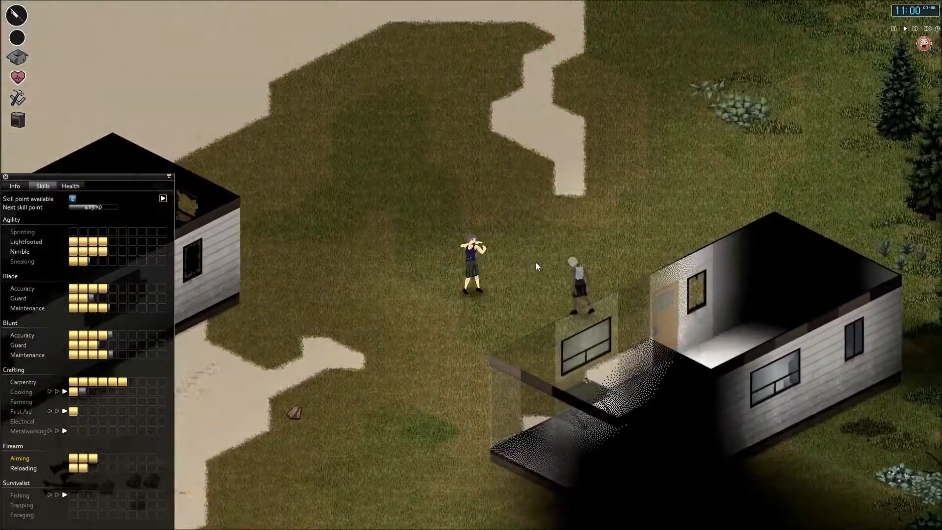
pyautogui.click(544, 254)
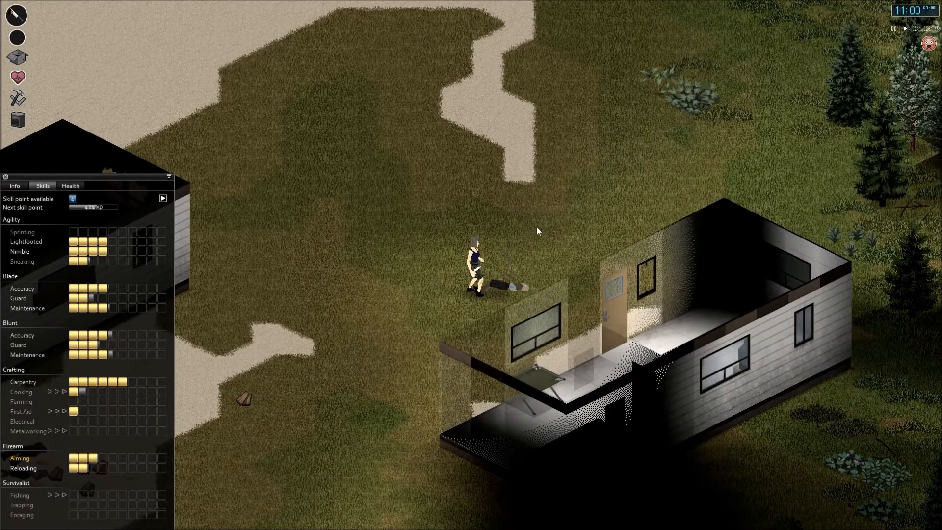
# - Walk back to the house window and start clearing its broken glass
pyautogui.press('i')
pyautogui.press('i')
pyautogui.press('w')
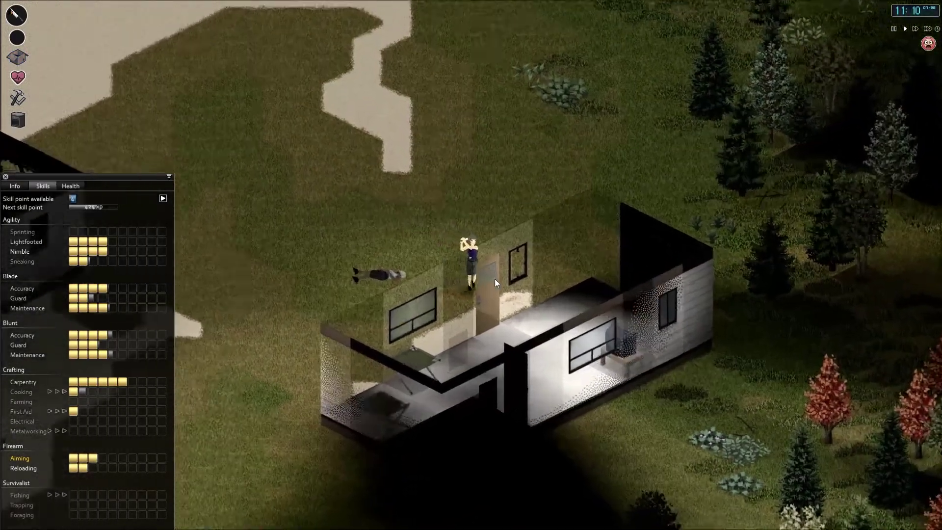
pyautogui.press('w')
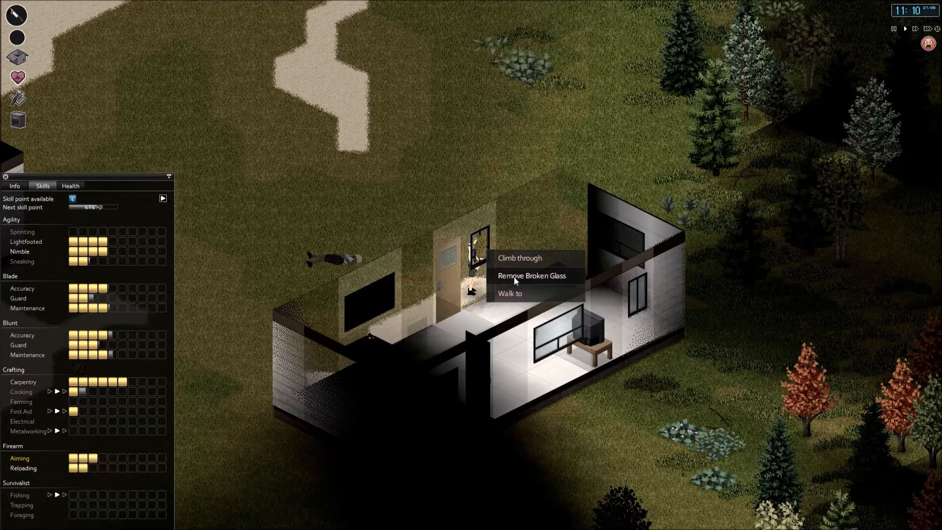
pyautogui.click(514, 276)
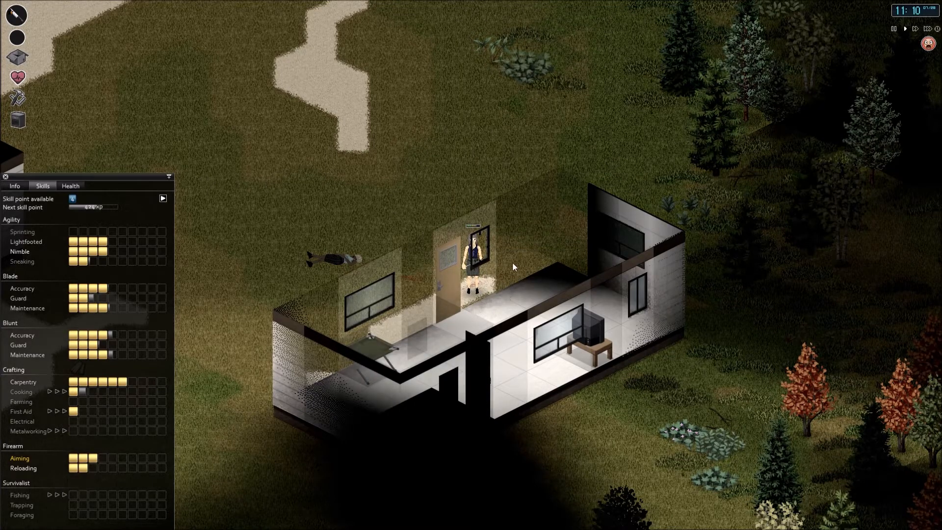
pyautogui.scroll(-2, 516, 193)
pyautogui.scroll(-2, 546, 208)
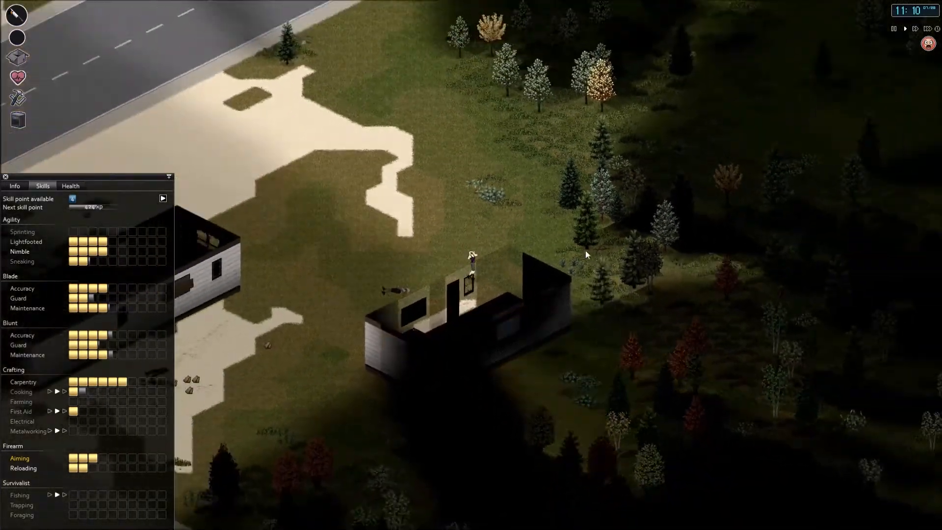
pyautogui.scroll(-1, 586, 251)
pyautogui.scroll(1, 580, 343)
pyautogui.scroll(1, 520, 328)
pyautogui.scroll(1, 519, 327)
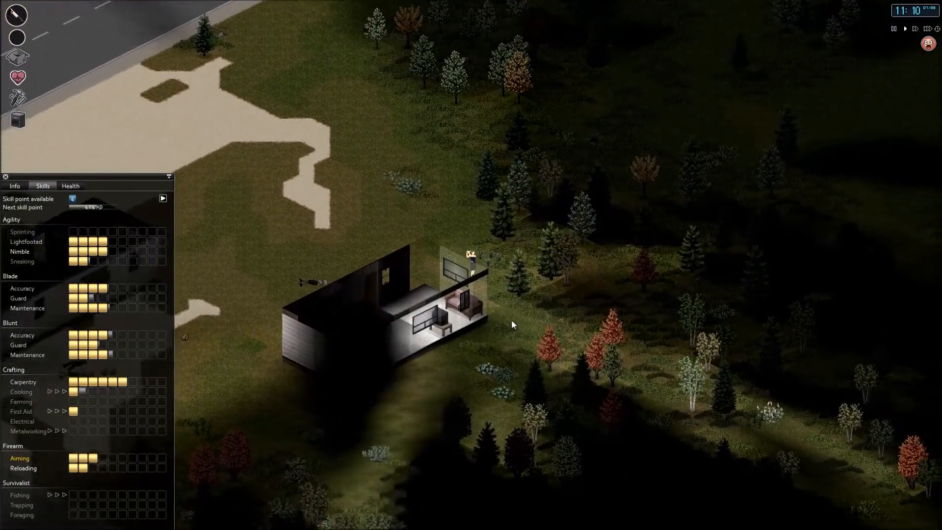
pyautogui.scroll(1, 511, 319)
# - Walk around the house corner and climb in through the window
pyautogui.press('s')
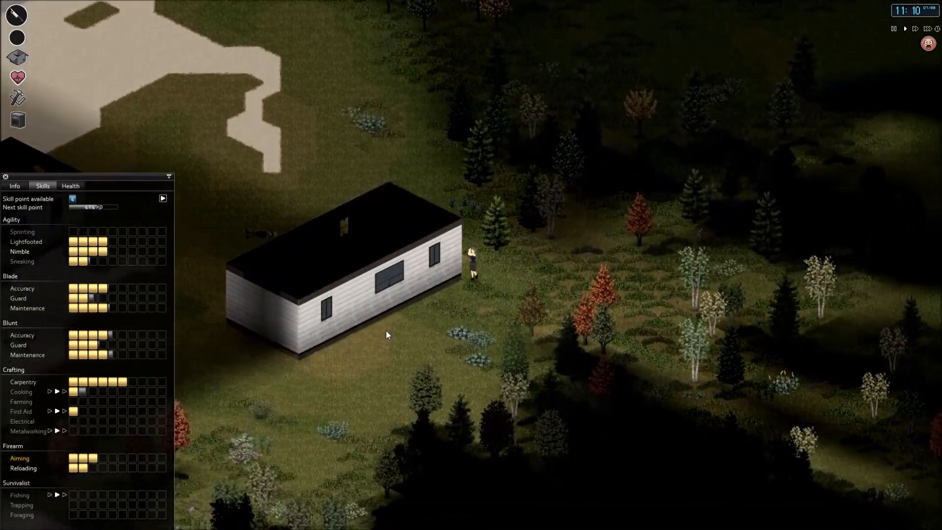
pyautogui.press('w')
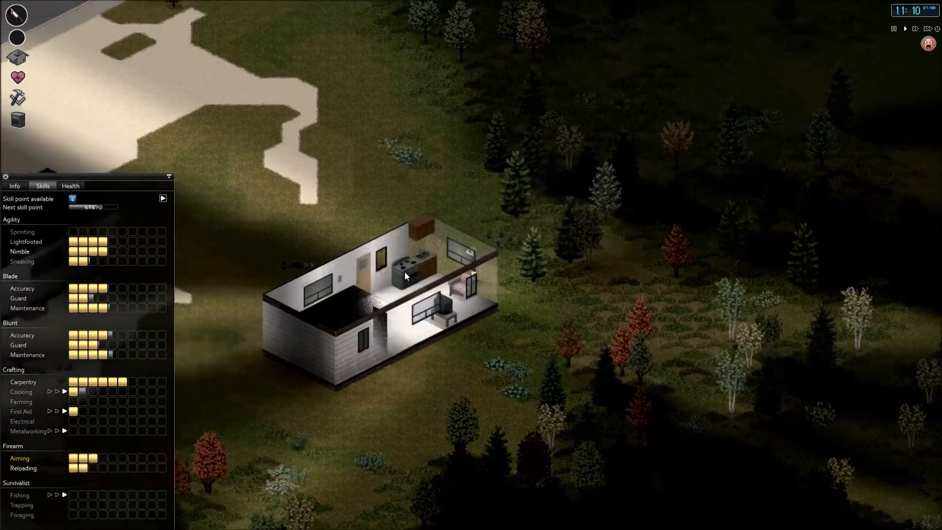
pyautogui.press('w')
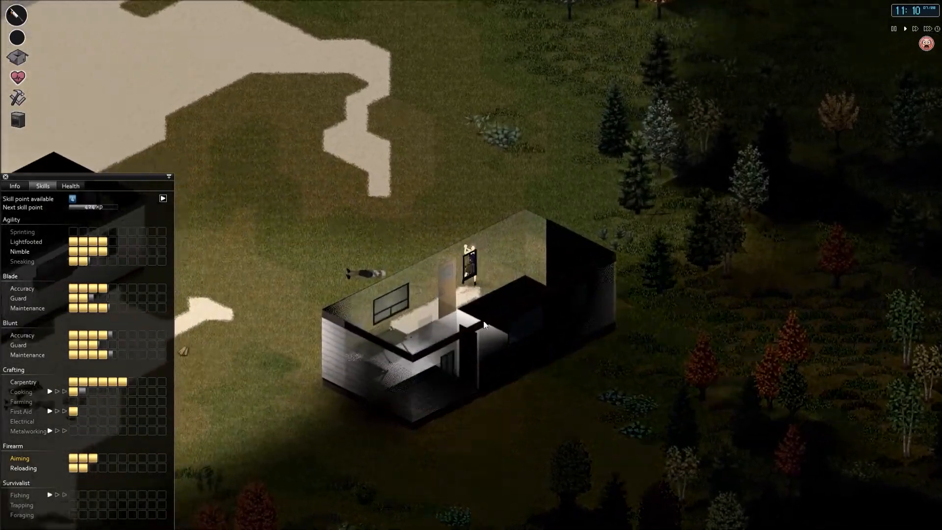
pyautogui.scroll(2, 520, 310)
pyautogui.press('e')
pyautogui.scroll(2, 520, 310)
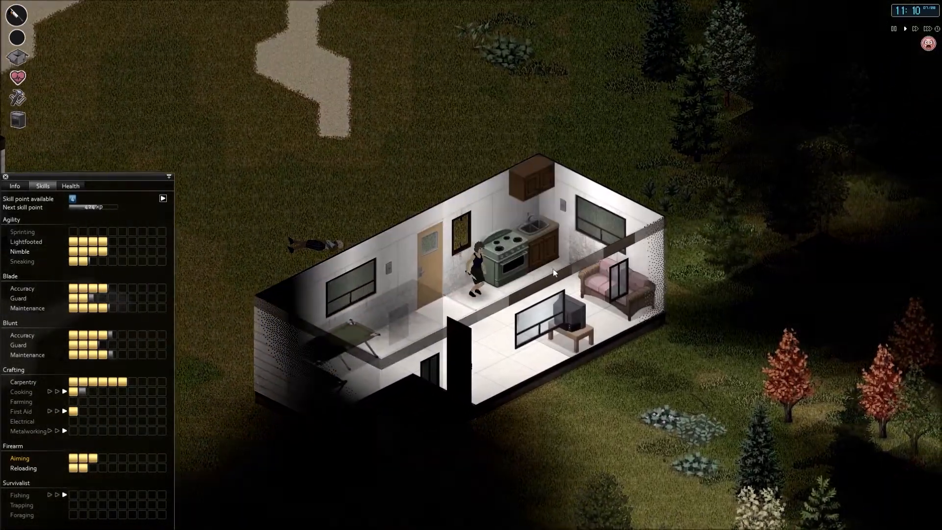
# - Walk from the kitchen through the next room into the bathroom
pyautogui.press('w')
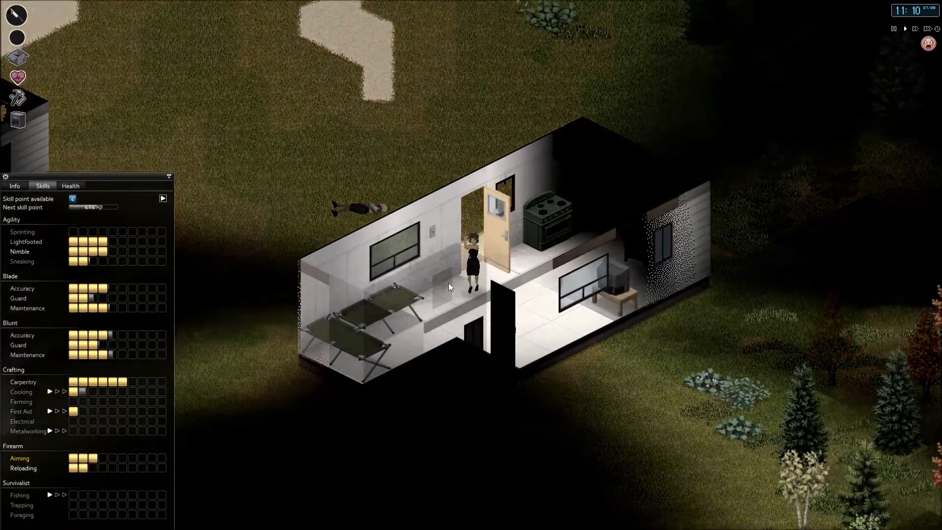
pyautogui.press('w')
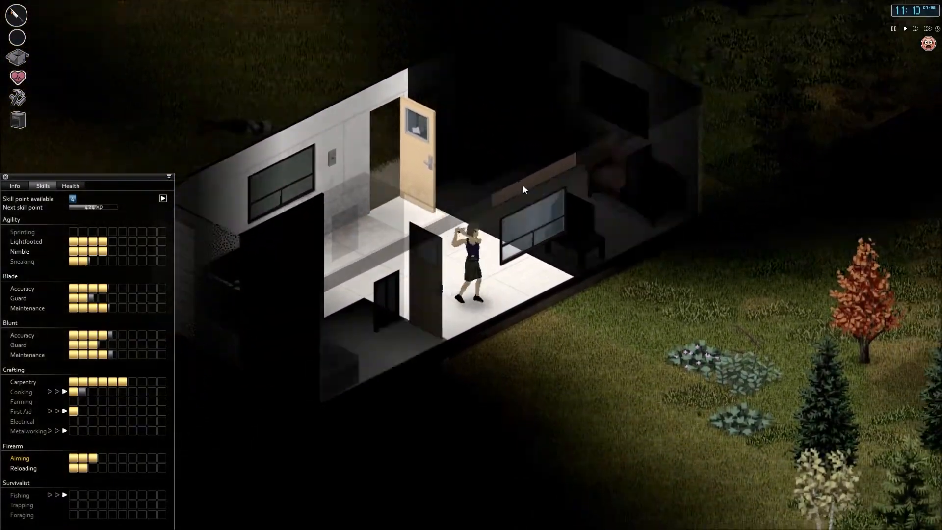
pyautogui.press('w')
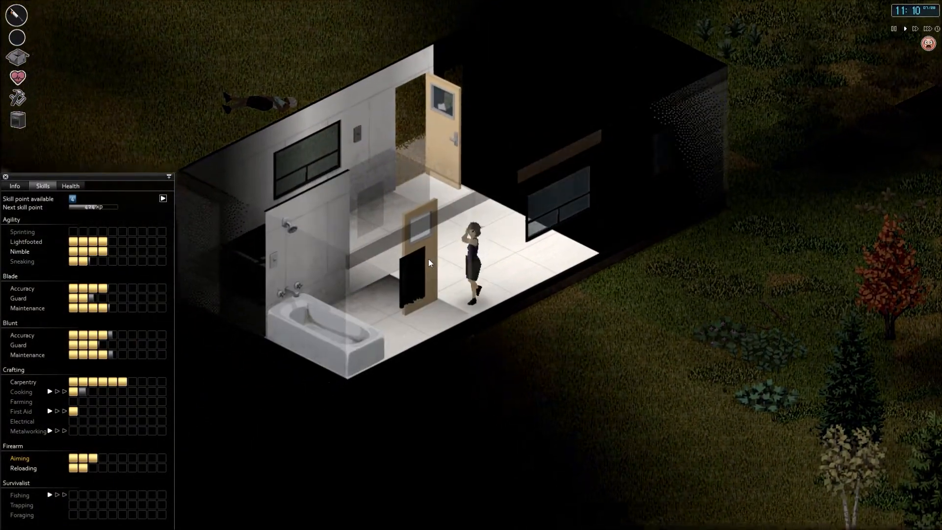
pyautogui.press('s')
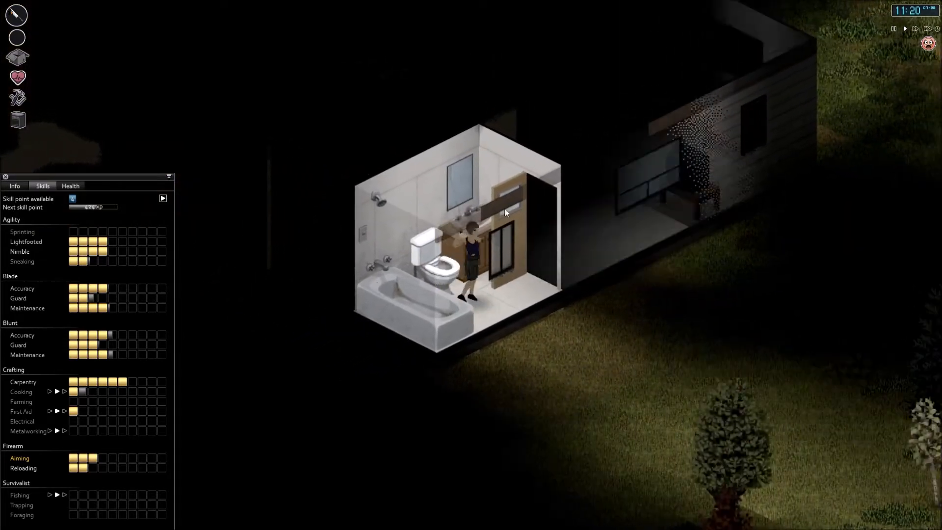
# - Fill the Water Bottle at the bathroom sink
pyautogui.press('i')
pyautogui.rightClick(469, 227)
pyautogui.moveTo(488, 236)
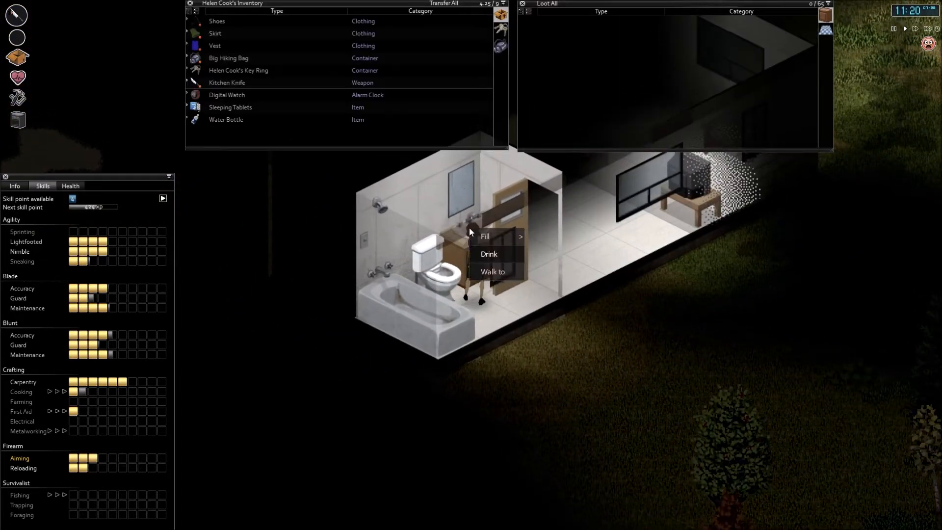
pyautogui.click(557, 236)
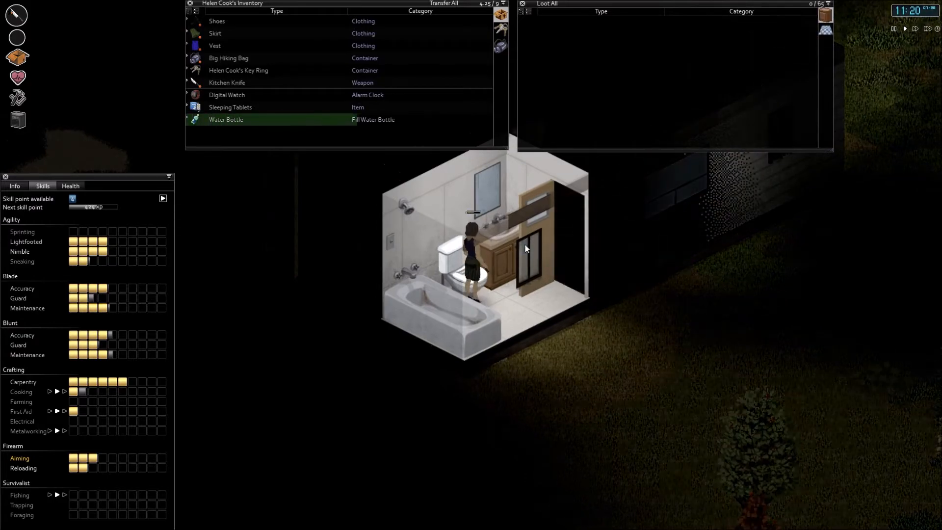
pyautogui.press('i')
pyautogui.scroll(-3, 512, 248)
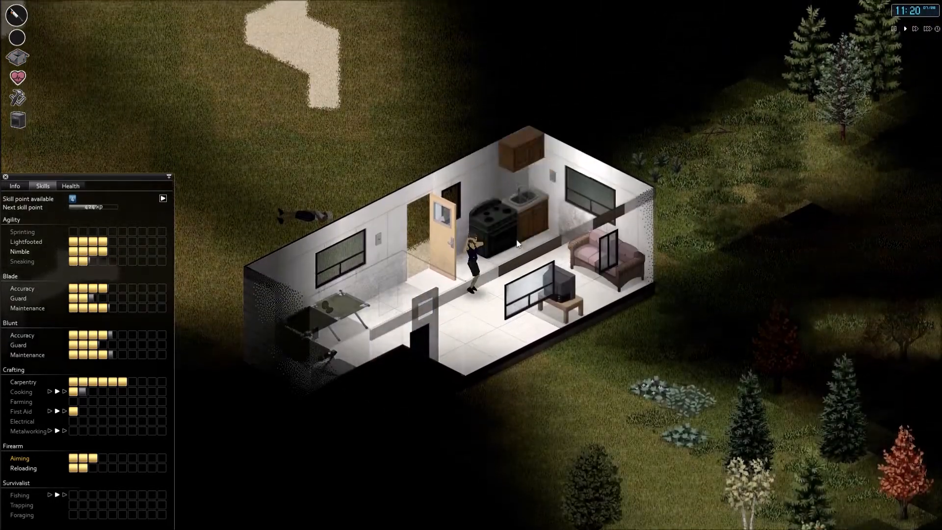
# - Pack the kitchen container's food and flour into the Big Hiking Bag, then head to the cot room
pyautogui.press('i')
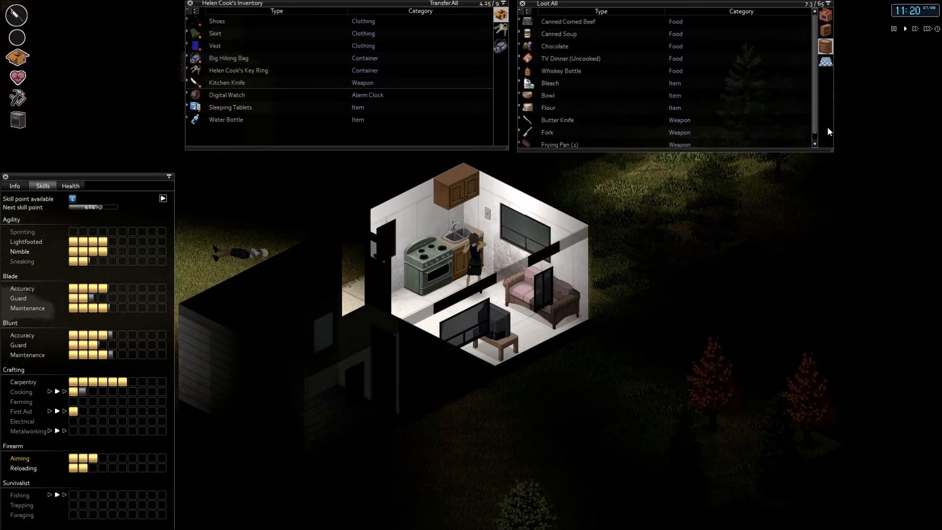
pyautogui.click(825, 60)
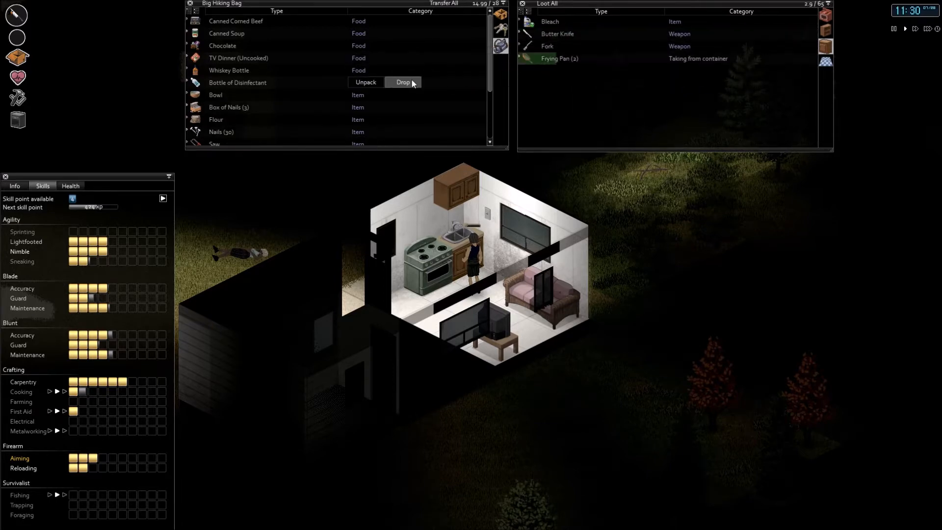
pyautogui.press('a')
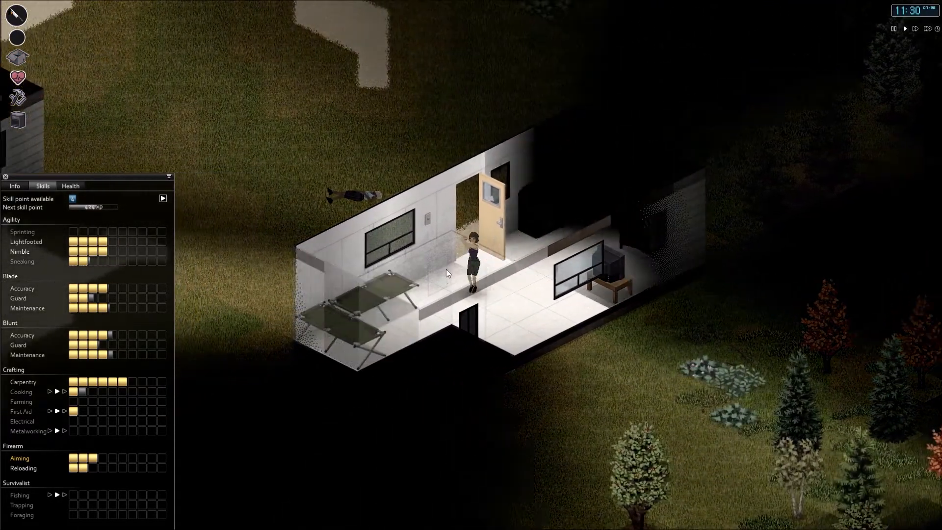
pyautogui.scroll(-2, 446, 269)
pyautogui.scroll(-2, 461, 237)
pyautogui.scroll(-2, 444, 272)
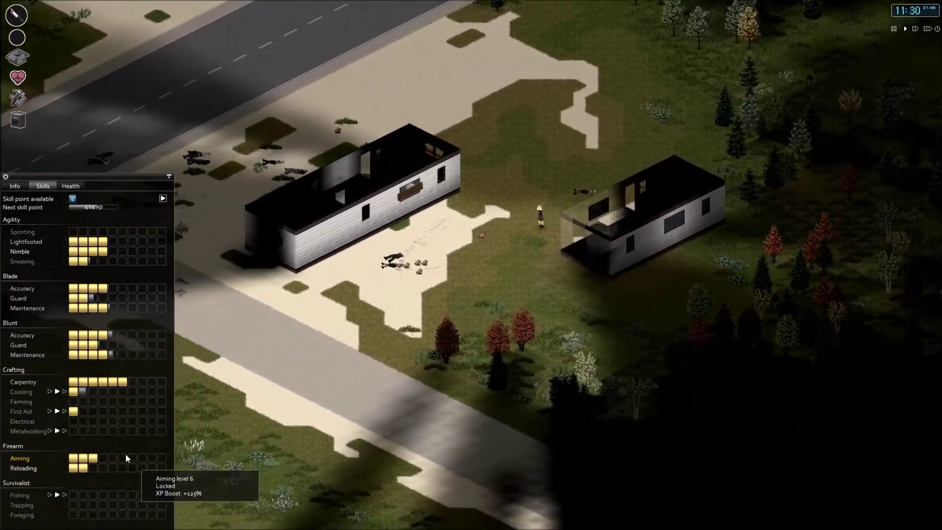
# - Close the skills overview, knock down the nearby zombie and walk east along the road round the bend
pyautogui.press('l')
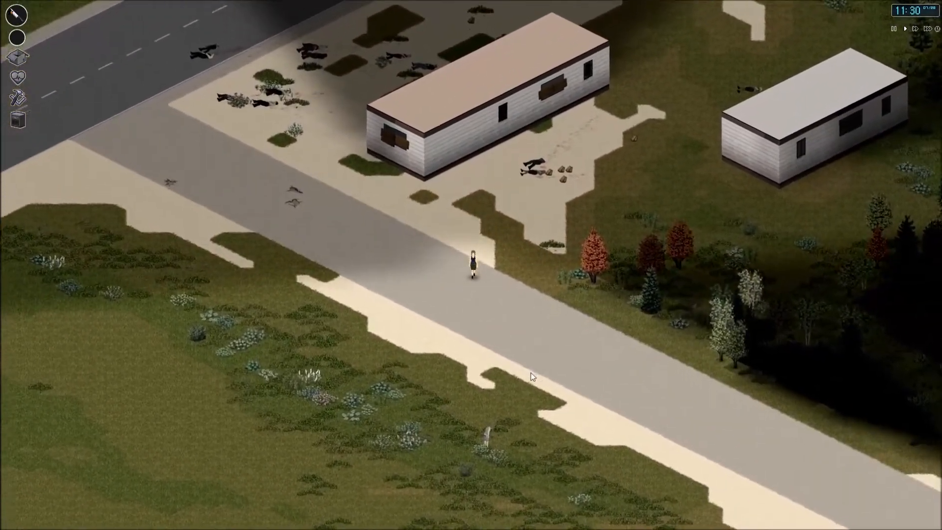
pyautogui.scroll(2, 531, 376)
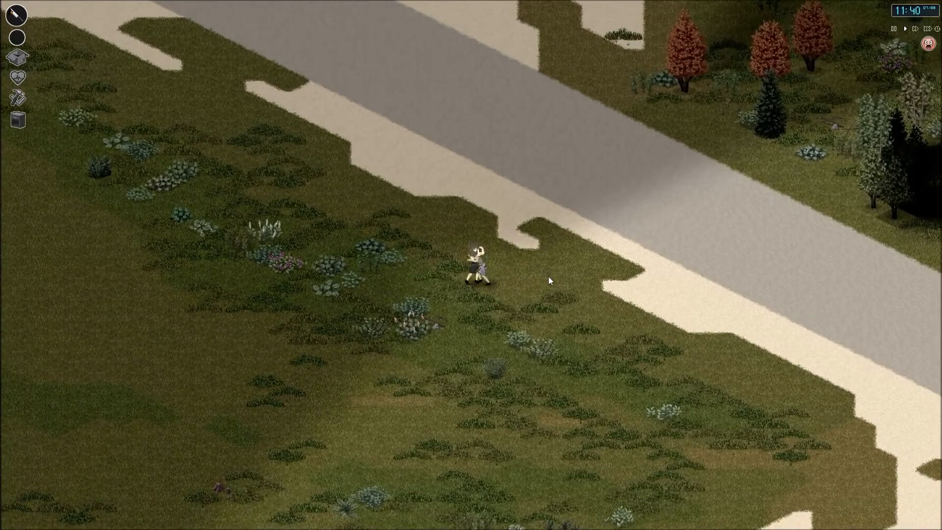
pyautogui.press('i')
pyautogui.press('i')
pyautogui.scroll(-3, 545, 238)
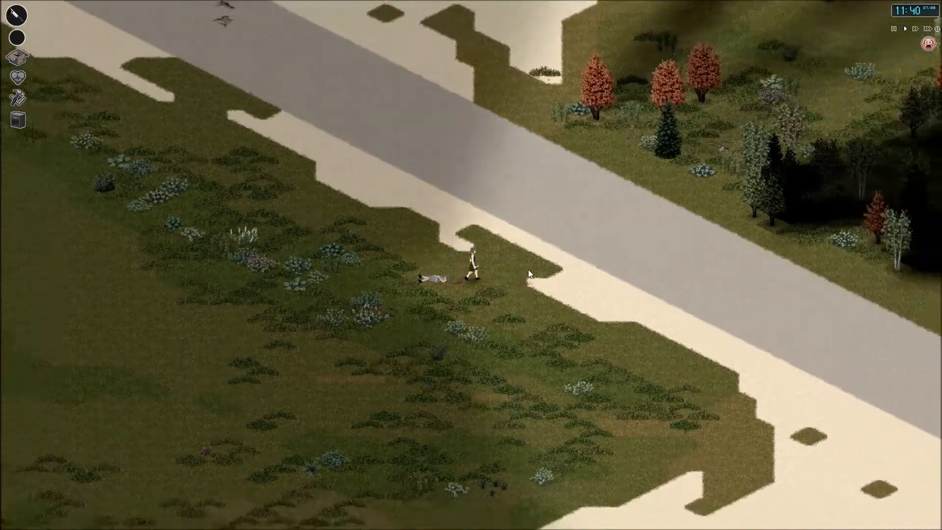
pyautogui.scroll(-2, 530, 257)
pyautogui.press('d')
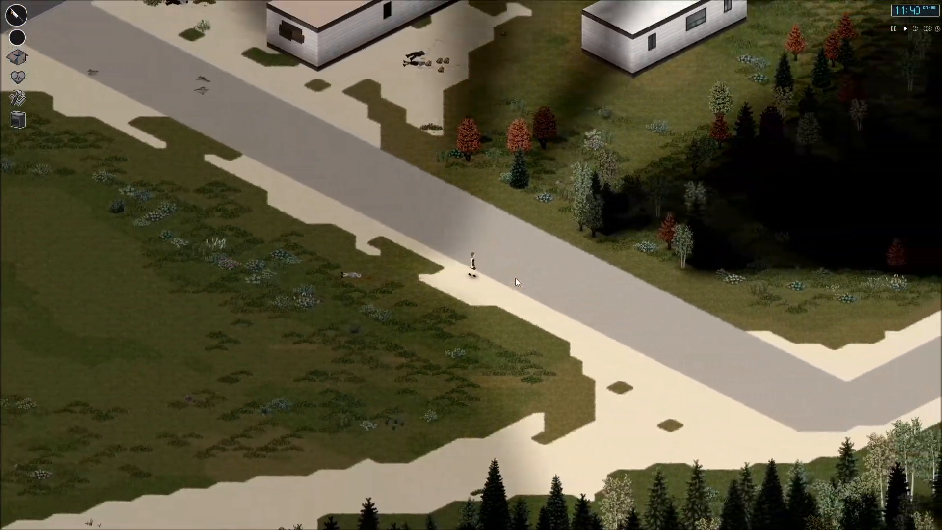
pyautogui.press('d')
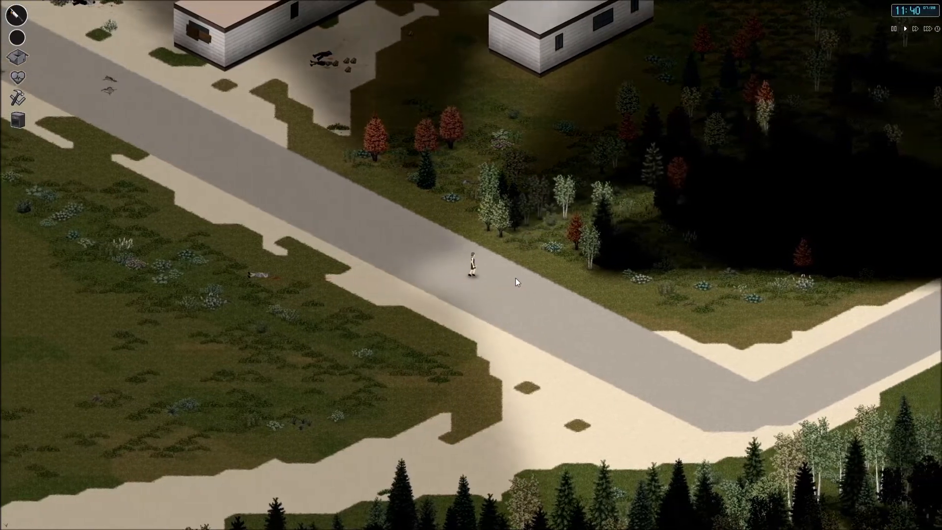
pyautogui.press('d')
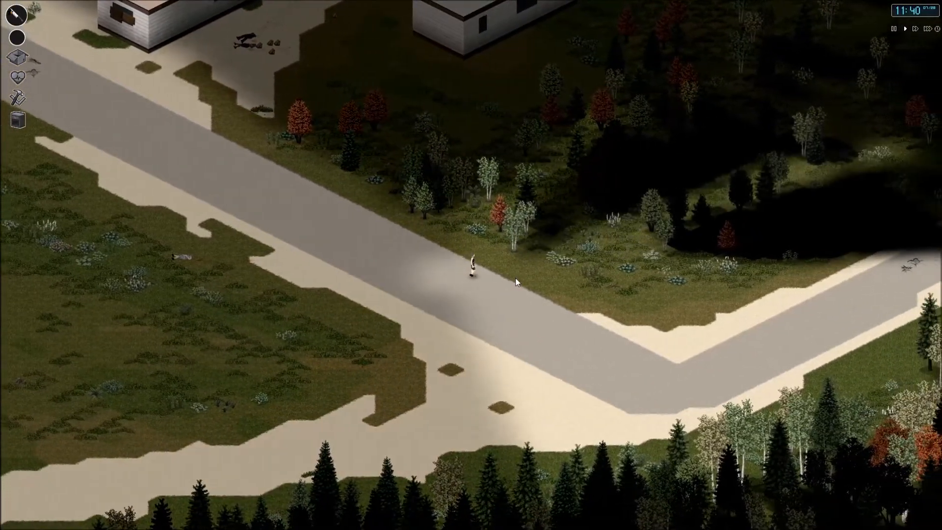
pyautogui.press('d')
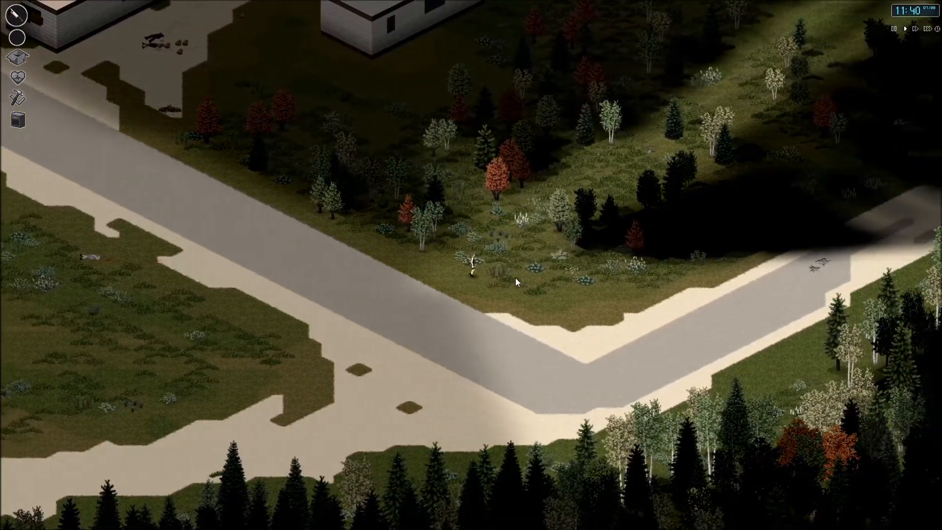
pyautogui.press('d')
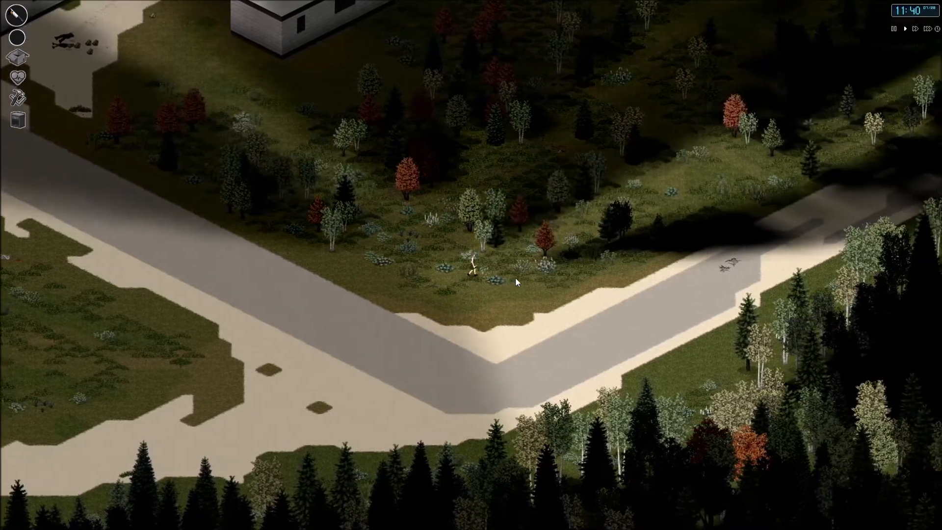
pyautogui.press('d')
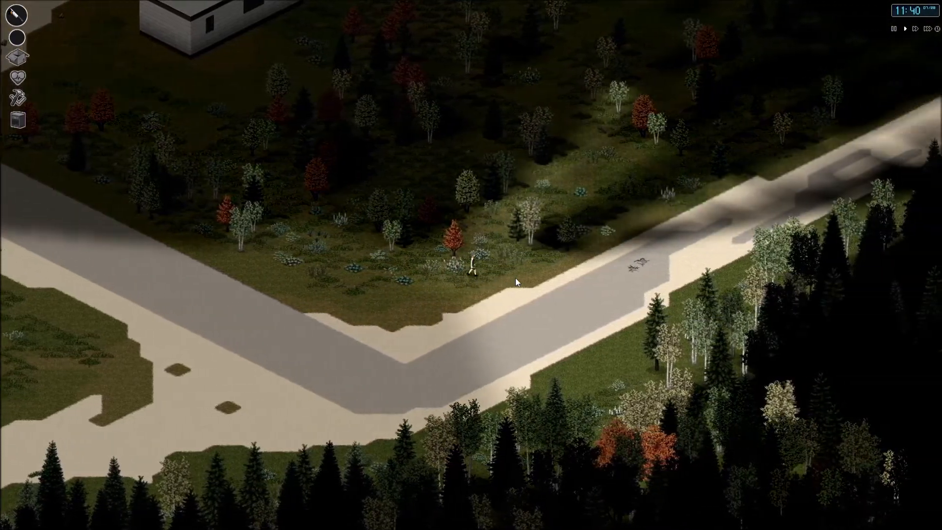
# - Continue up the road past the trees toward the open field
pyautogui.press('d')
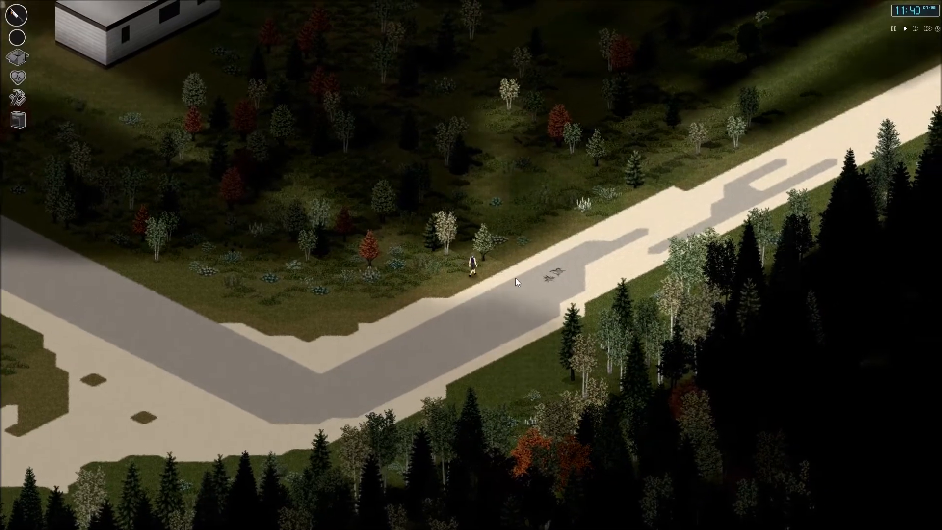
pyautogui.press('d')
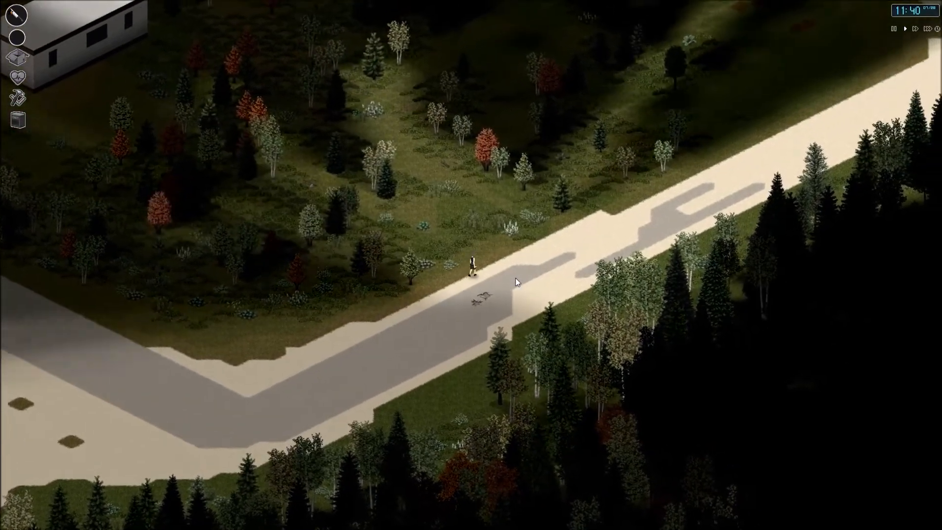
pyautogui.press('d')
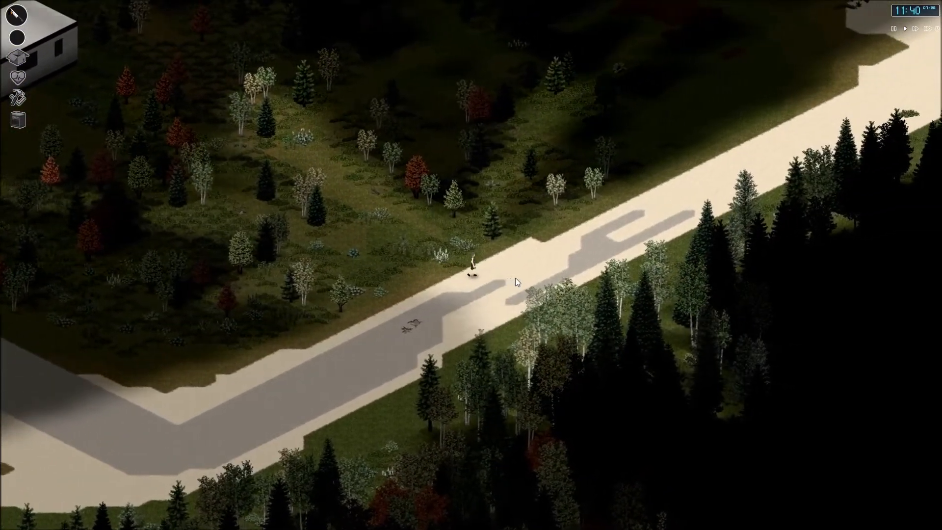
pyautogui.press('d')
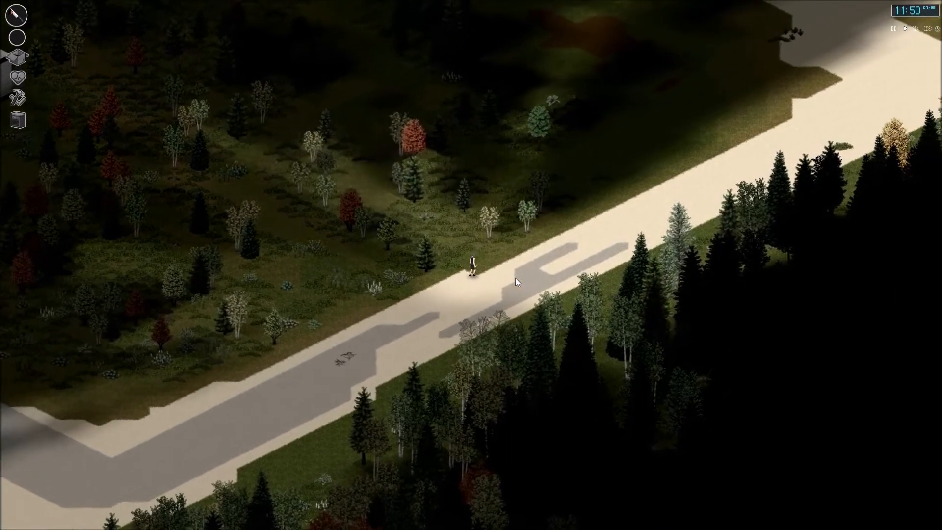
pyautogui.press('d')
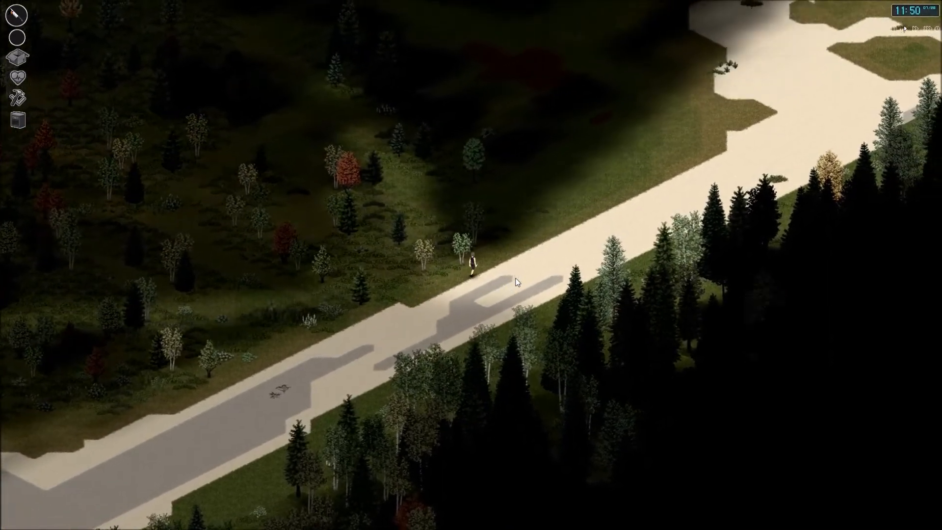
pyautogui.press('d')
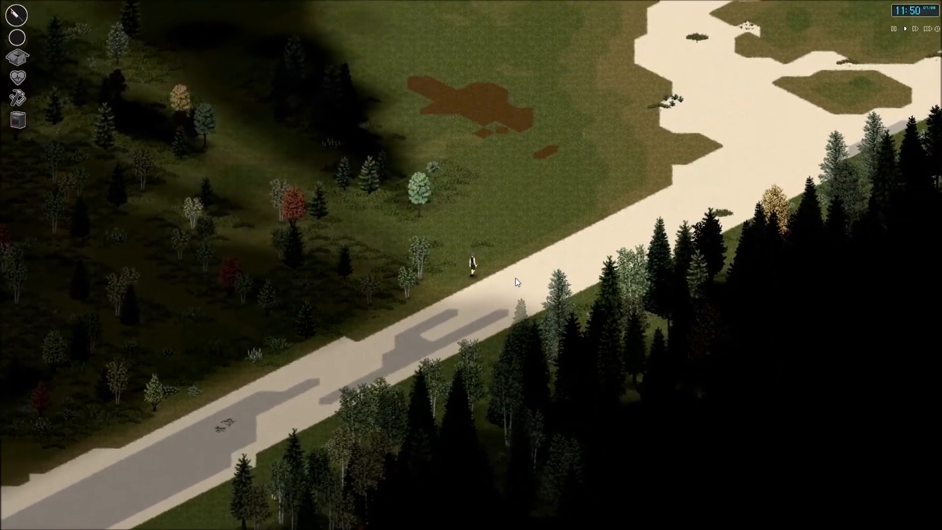
# - Walk north across the field to the wooden cabin, briefly checking the skills overview
pyautogui.press('w')
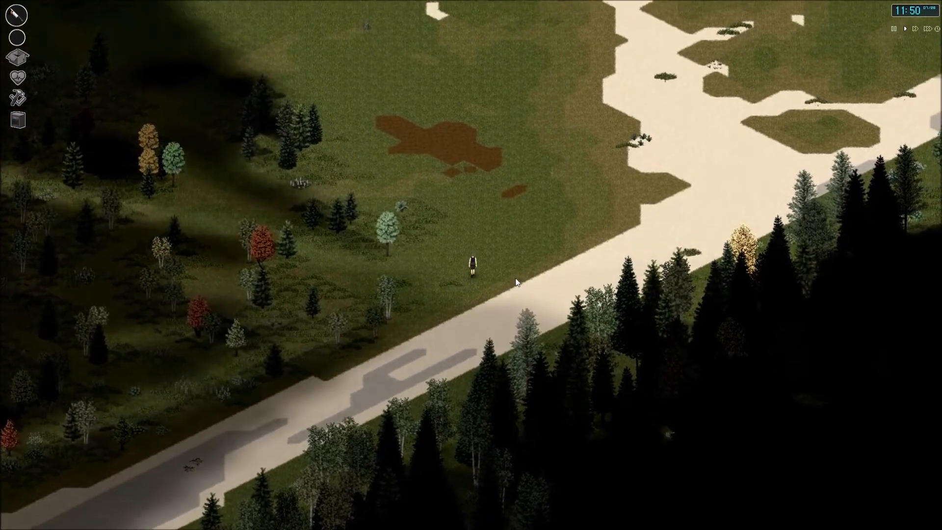
pyautogui.press('w')
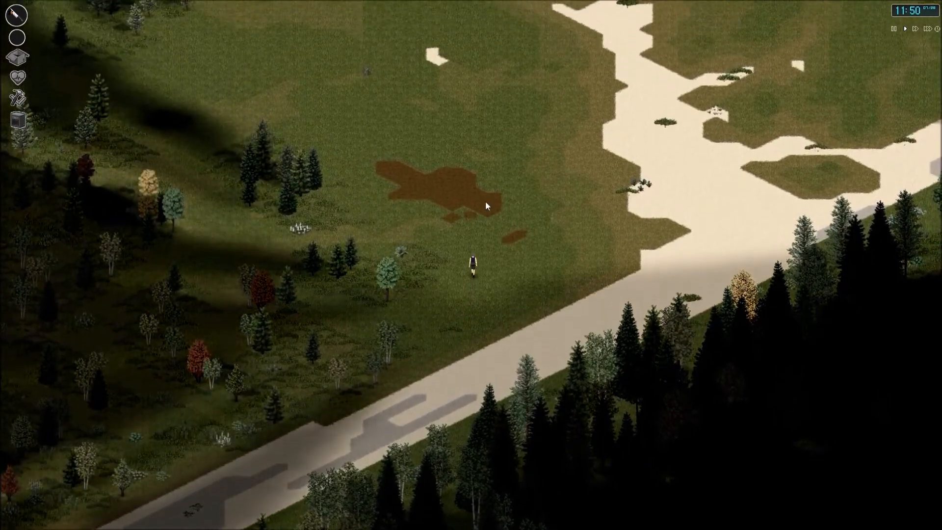
pyautogui.press('h')
pyautogui.press('w')
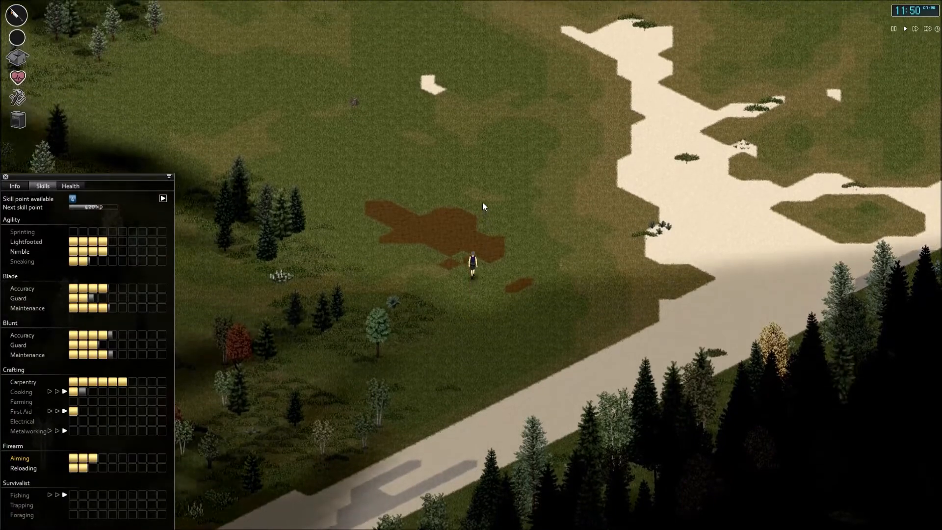
pyautogui.press('h')
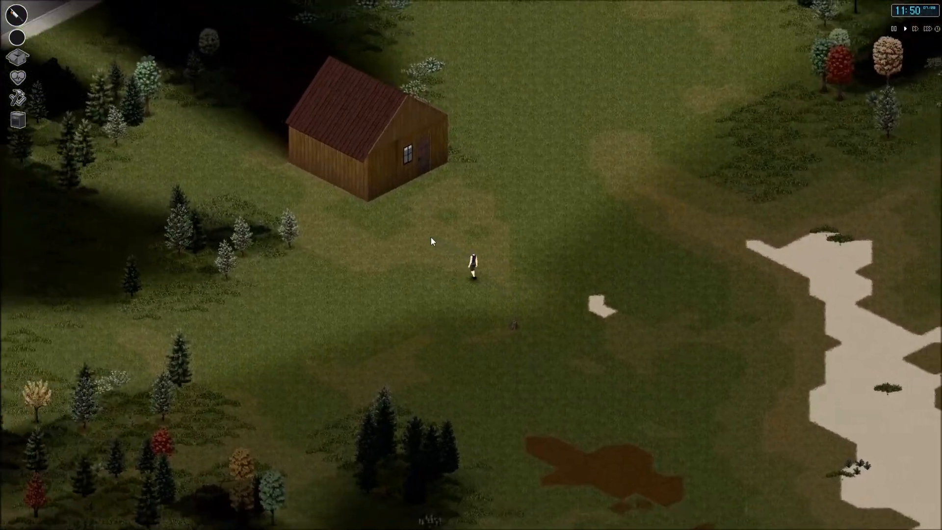
pyautogui.scroll(2, 431, 237)
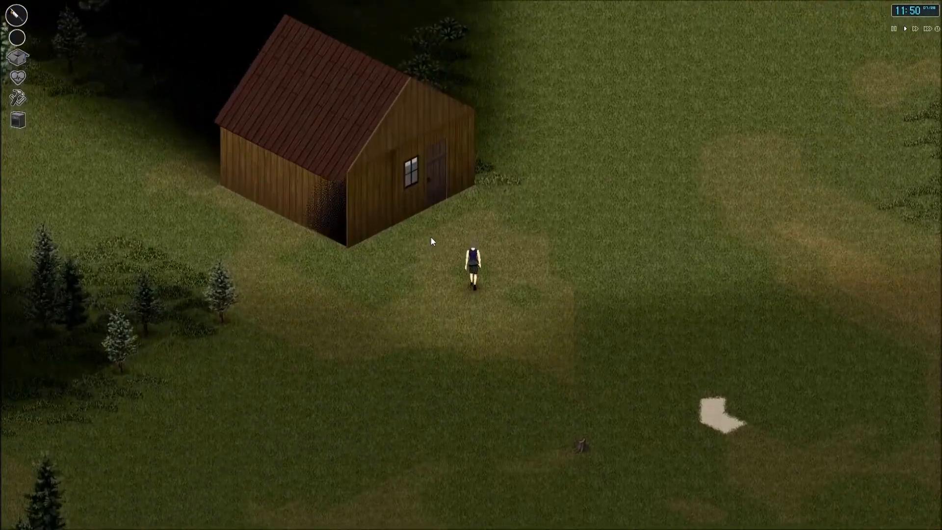
pyautogui.scroll(-2, 431, 237)
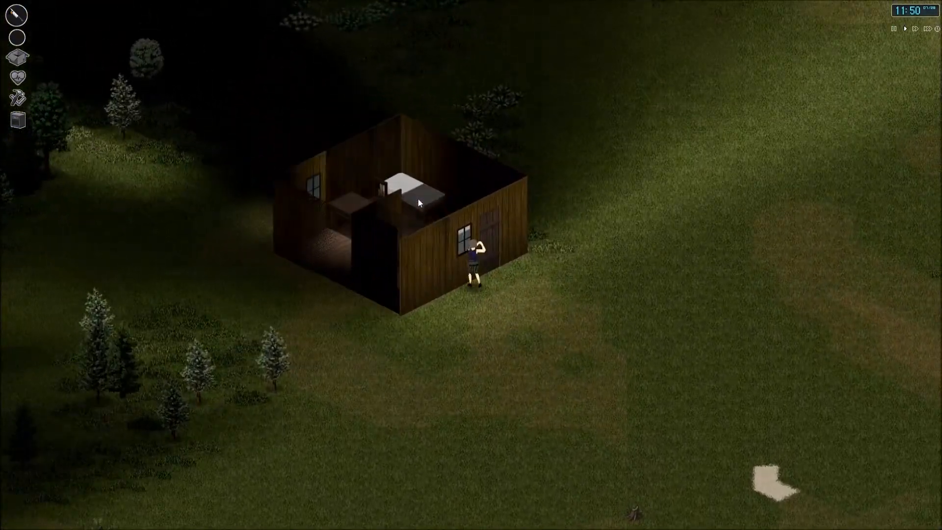
pyautogui.scroll(2, 414, 208)
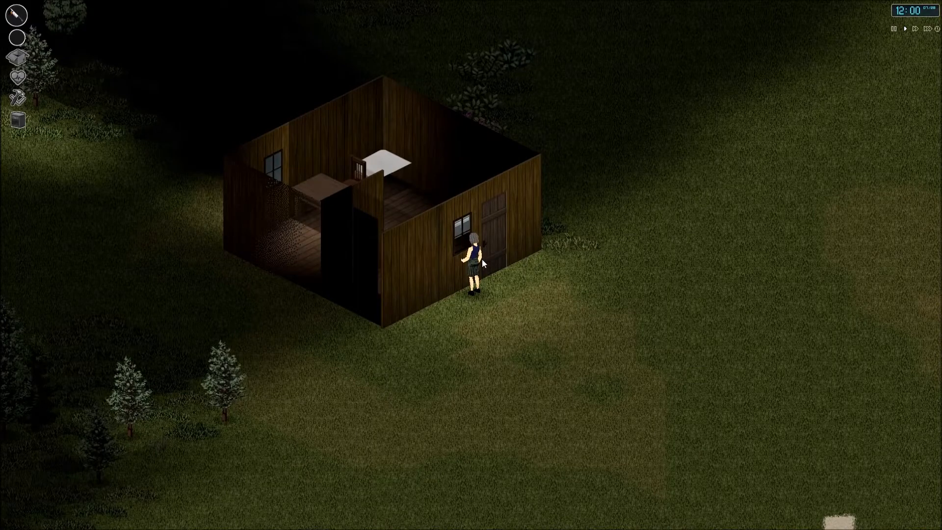
# - Enter the cabin and walk through the bedroom and bathroom into the kitchen area
pyautogui.press('e')
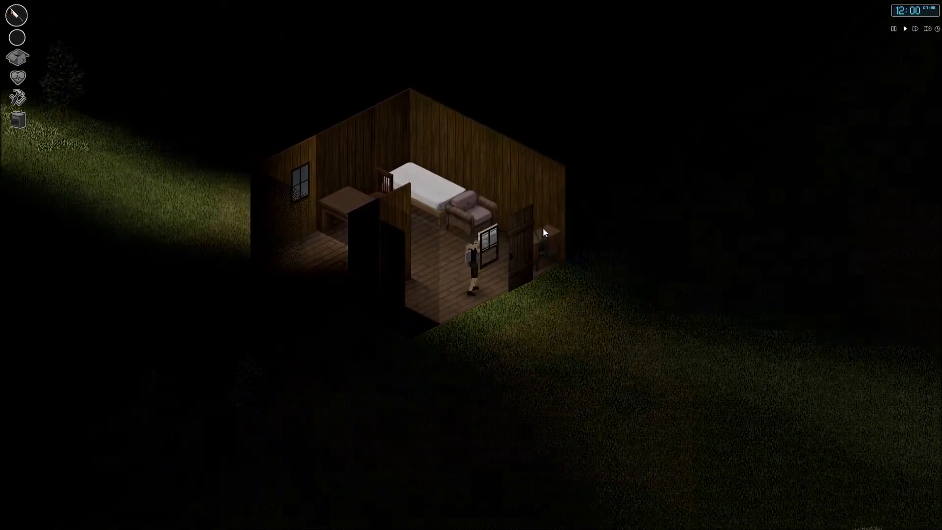
pyautogui.press('d')
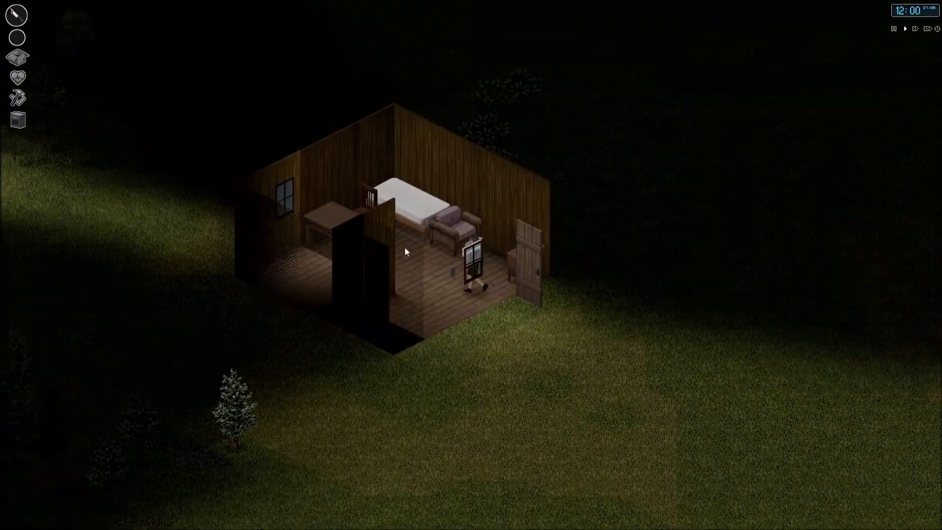
pyautogui.press('a')
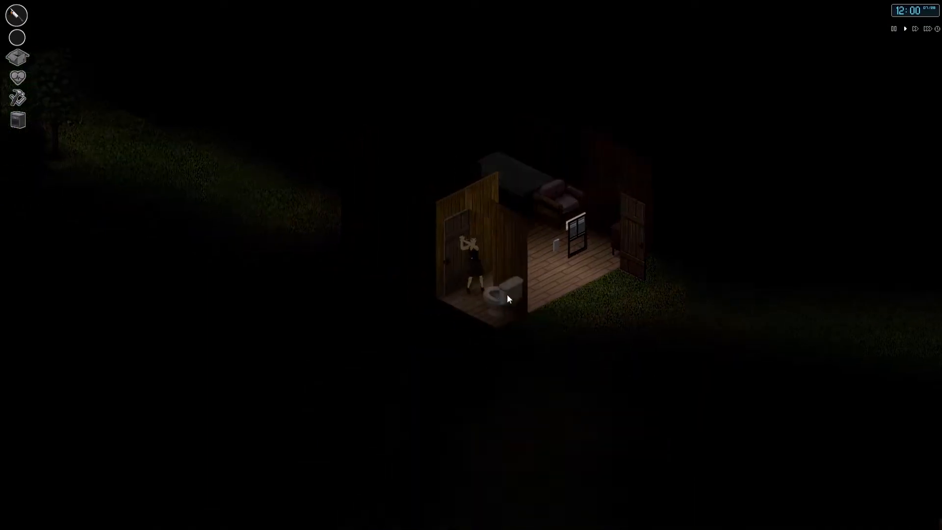
pyautogui.press('w')
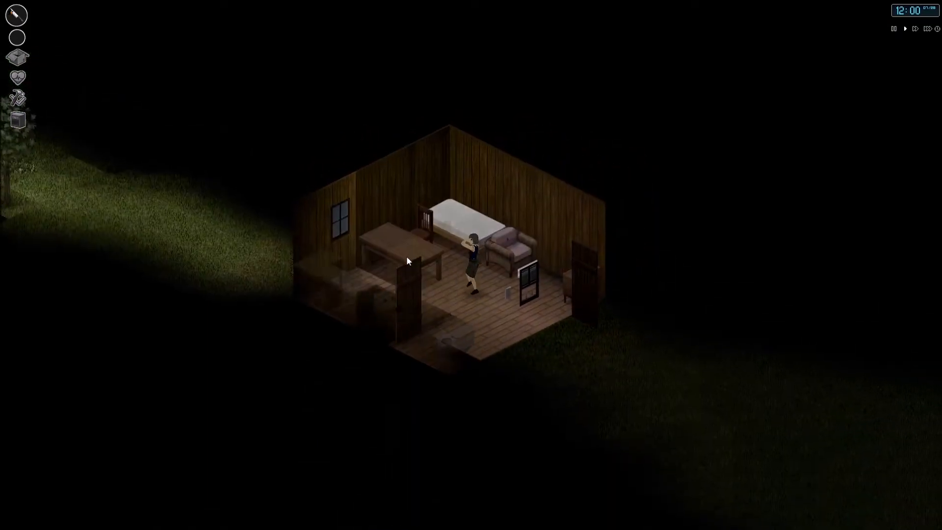
pyautogui.press('a')
# - Move the Cabbage Seeds Packet, Frying Pan, Tuna and Yeast into the Big Hiking Bag, then return to the bedroom
pyautogui.press('i')
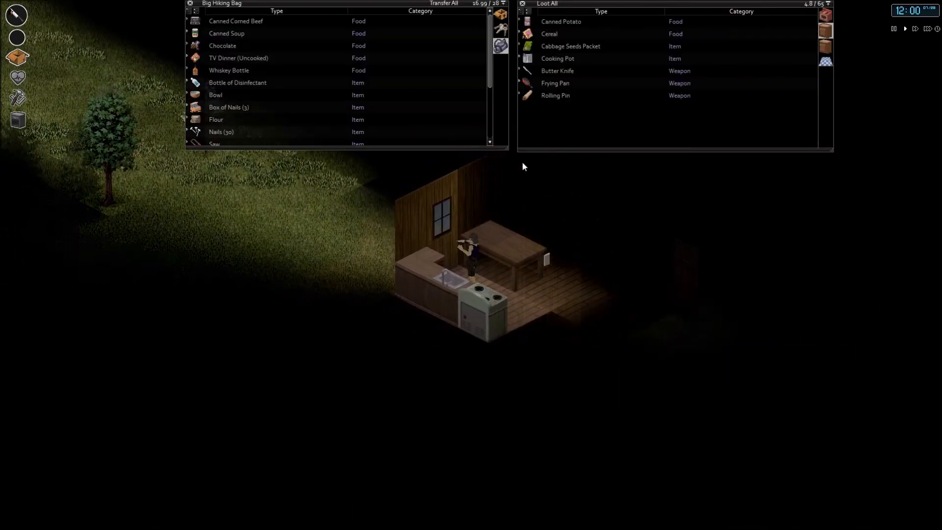
pyautogui.moveTo(570, 46); pyautogui.dragTo(399, 64)
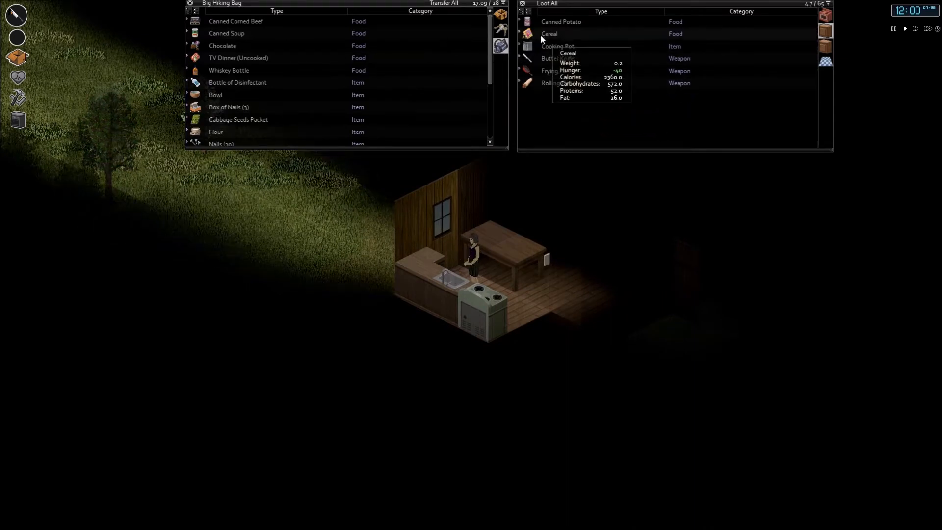
pyautogui.moveTo(551, 58); pyautogui.dragTo(477, 47)
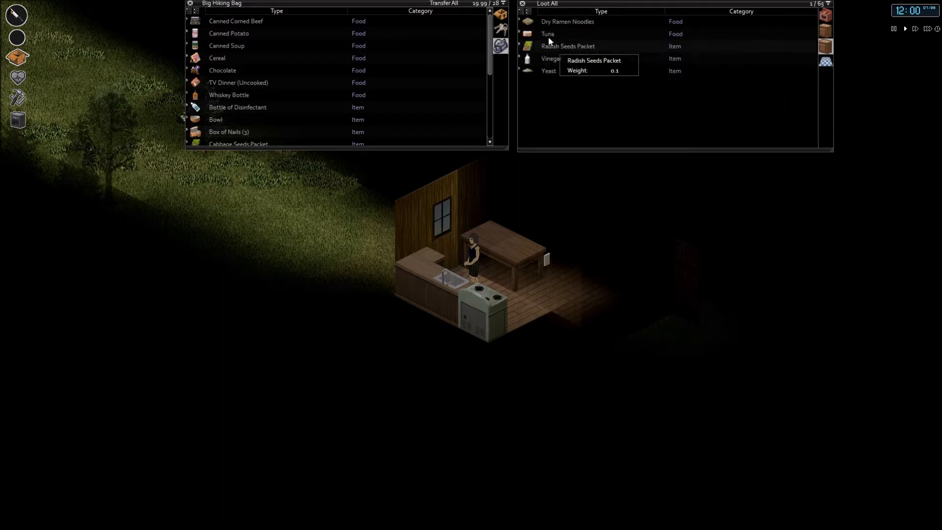
pyautogui.moveTo(547, 33); pyautogui.dragTo(408, 69)
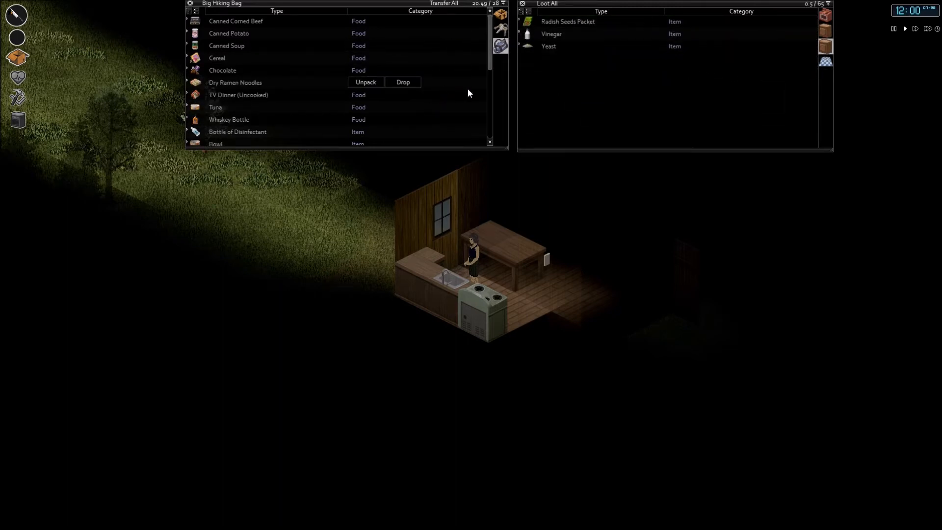
pyautogui.moveTo(545, 36); pyautogui.dragTo(452, 70)
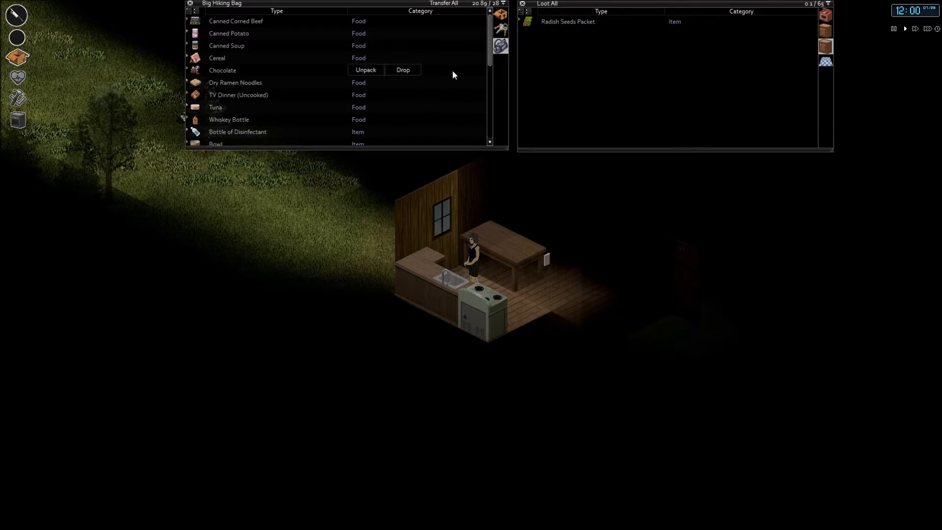
pyautogui.click(552, 259)
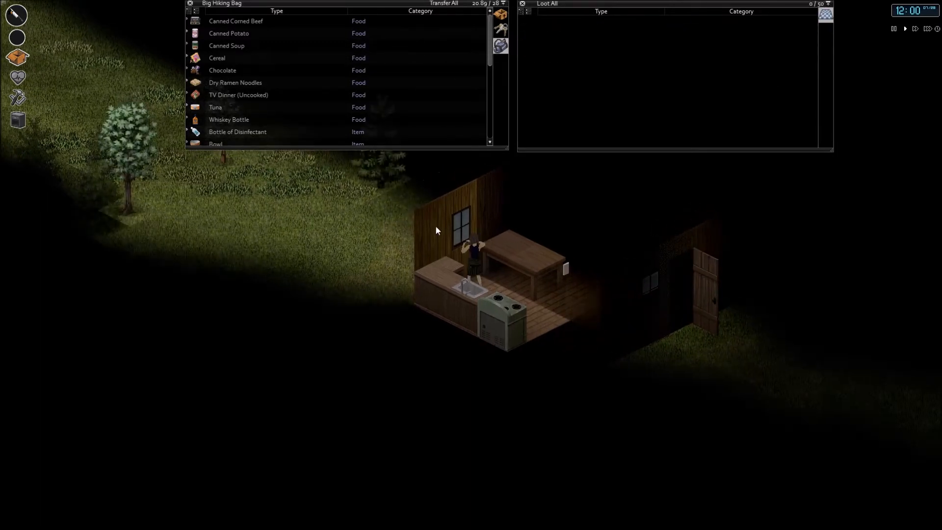
pyautogui.press('s')
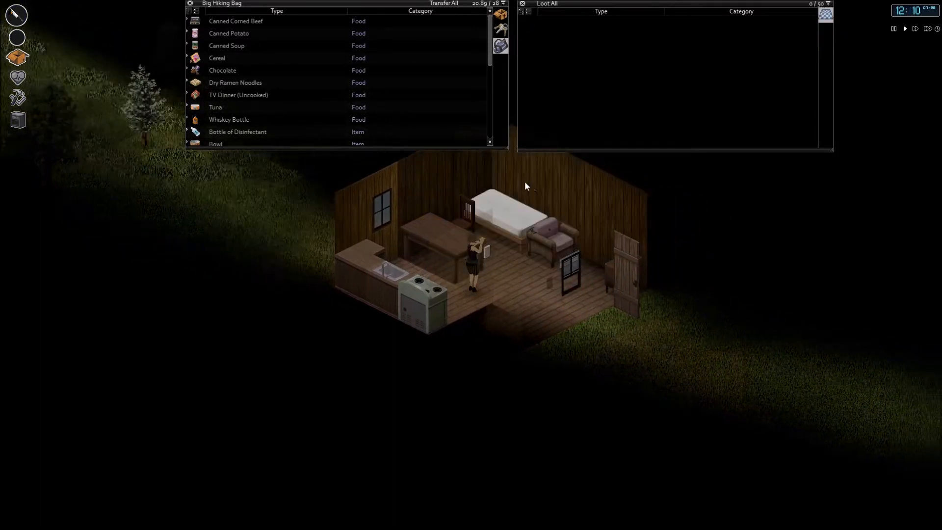
# - Close the inventory, leave the cabin and walk north across the field
pyautogui.press('i')
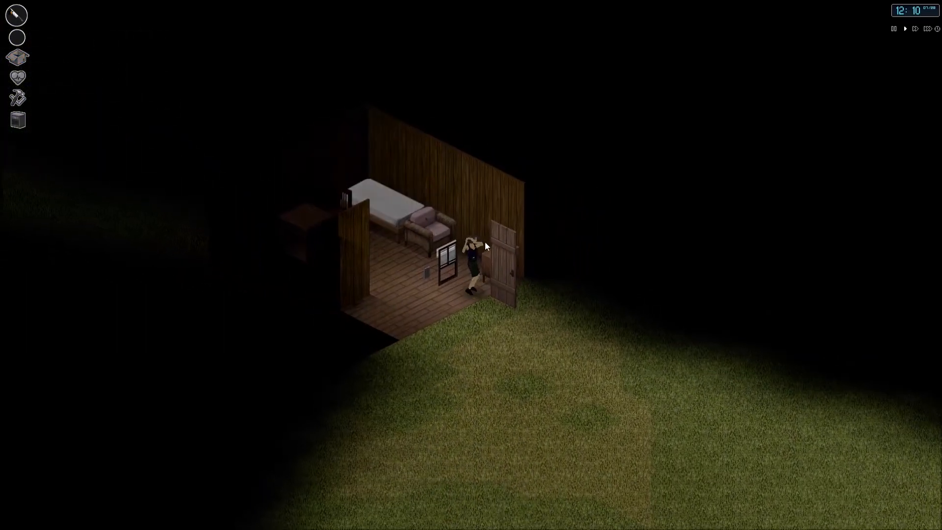
pyautogui.press('i')
pyautogui.press('i')
pyautogui.press('s')
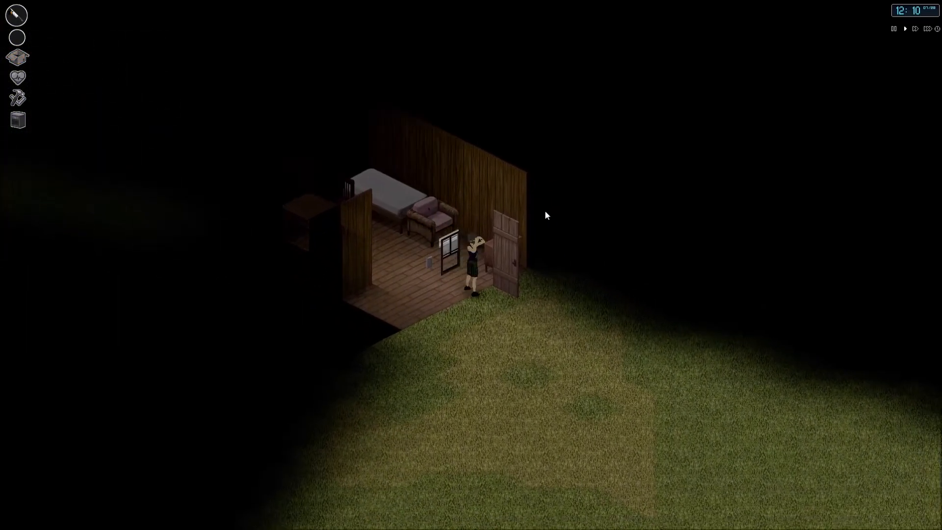
pyautogui.scroll(-3, 545, 210)
pyautogui.scroll(-3, 505, 198)
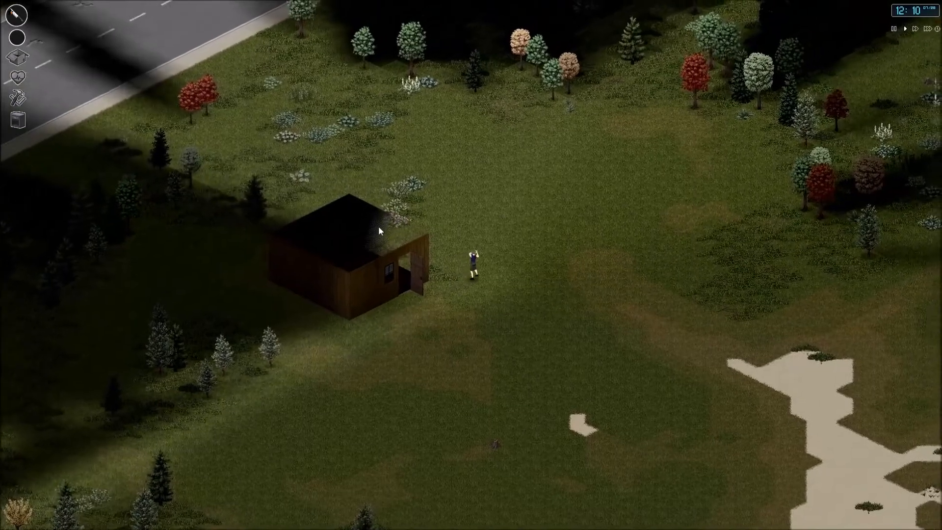
pyautogui.press('w')
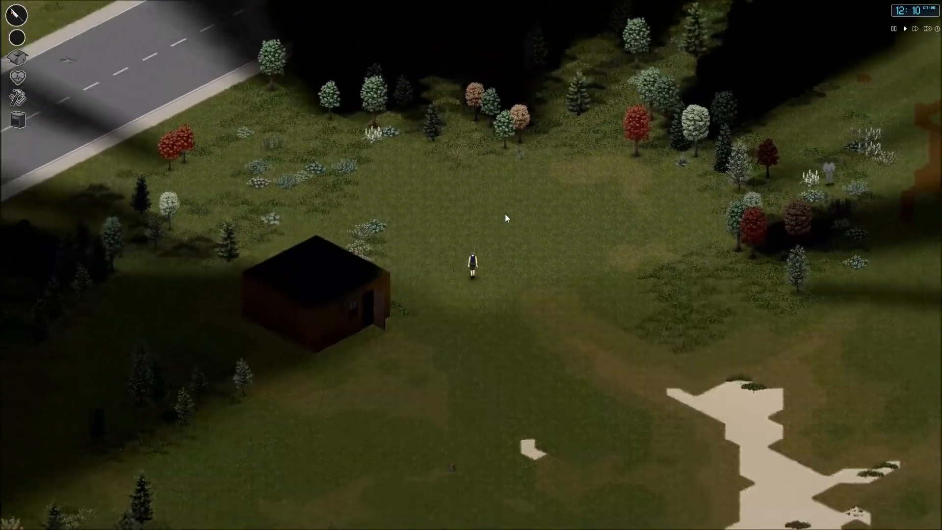
pyautogui.press('w')
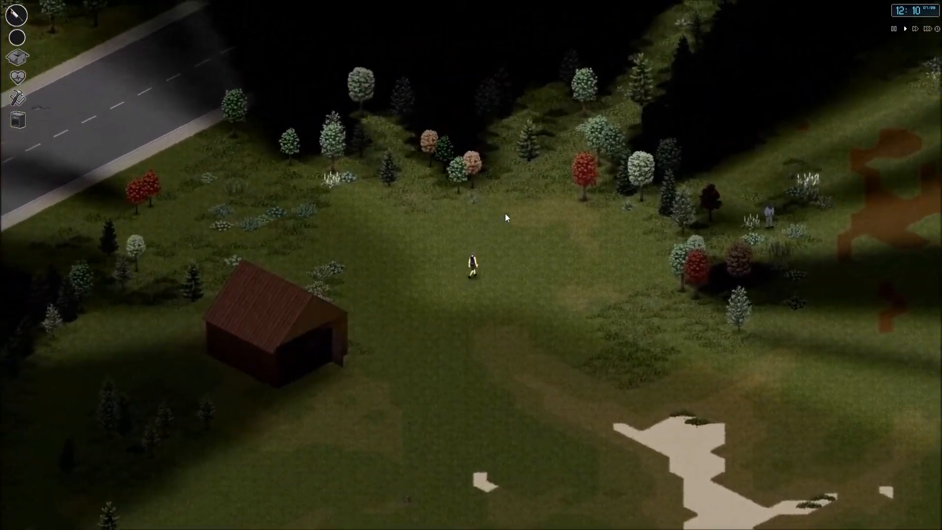
pyautogui.press('w')
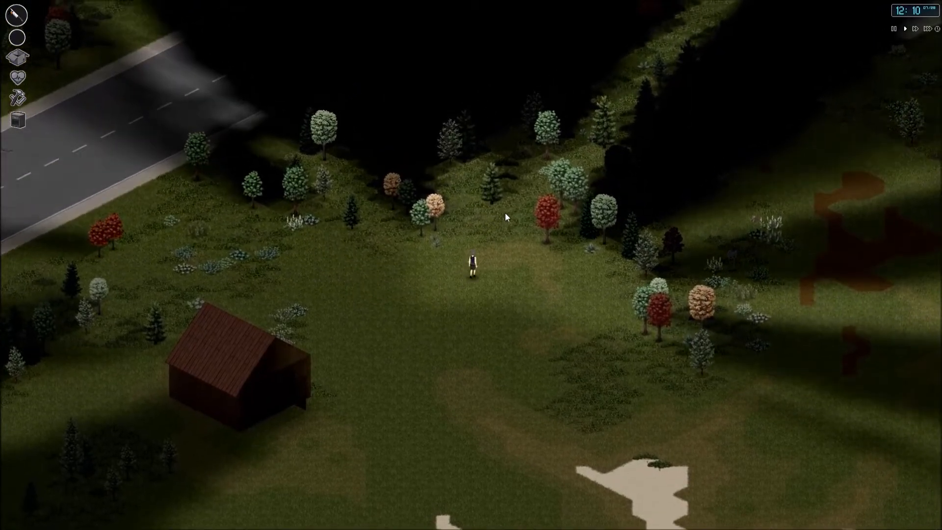
# - Head north-east through the trees to the beige house
pyautogui.press('w')
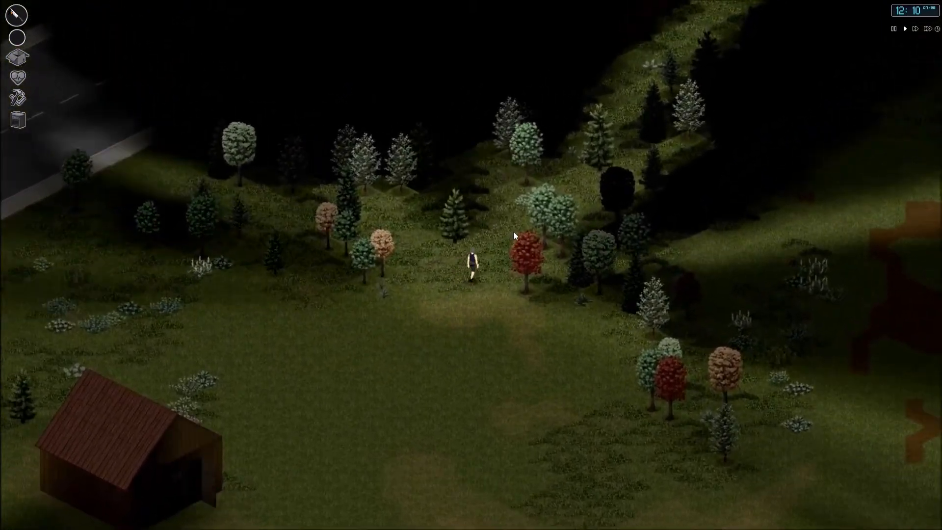
pyautogui.press('w')
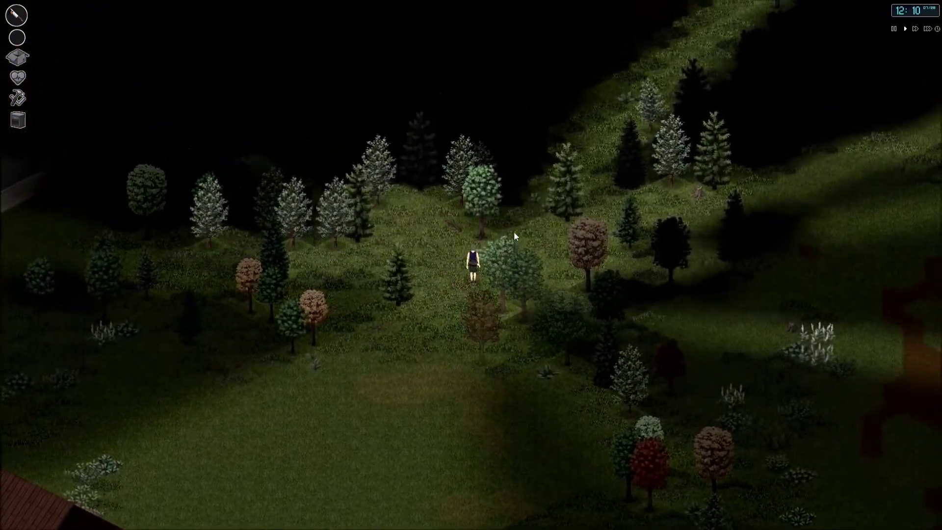
pyautogui.press('w')
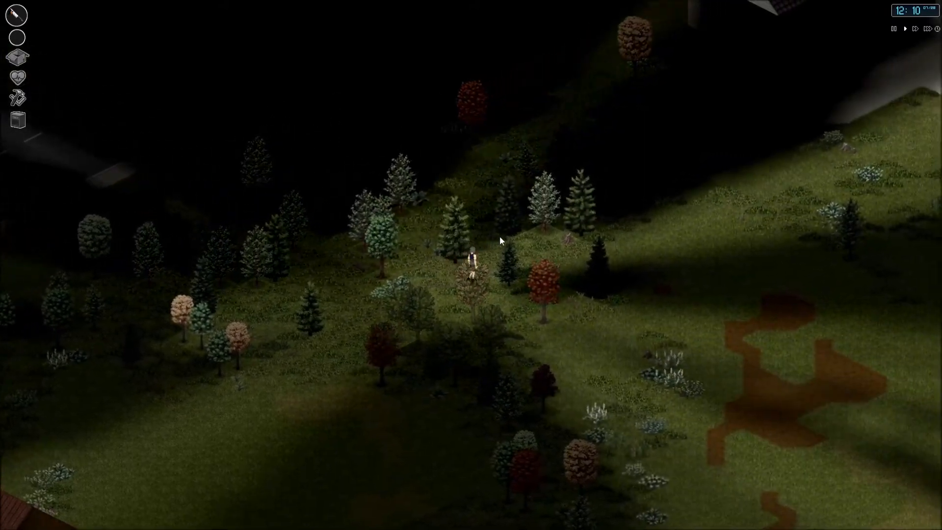
pyautogui.press('w')
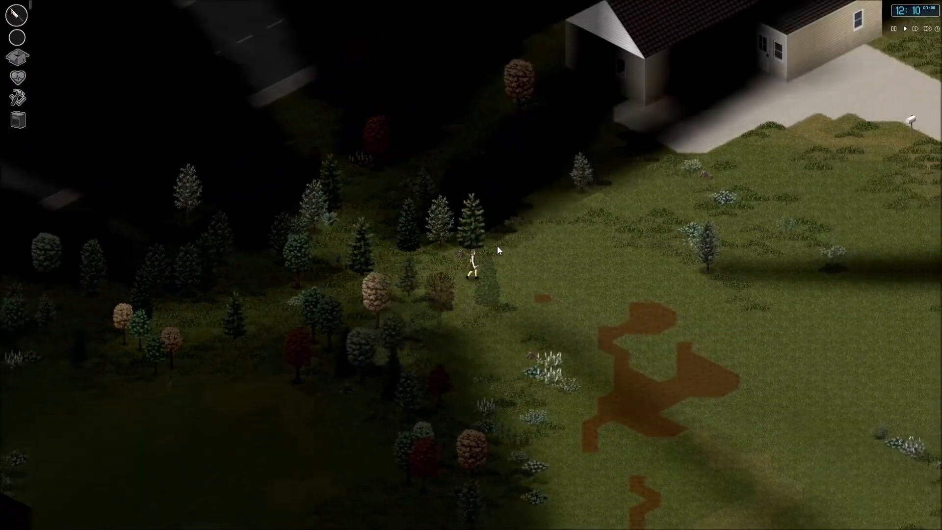
pyautogui.press('w')
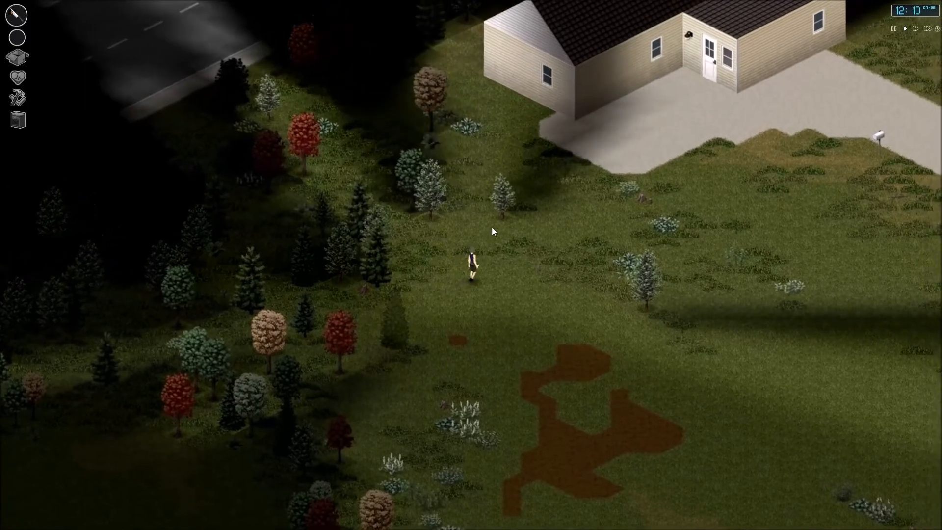
pyautogui.scroll(-3, 513, 210)
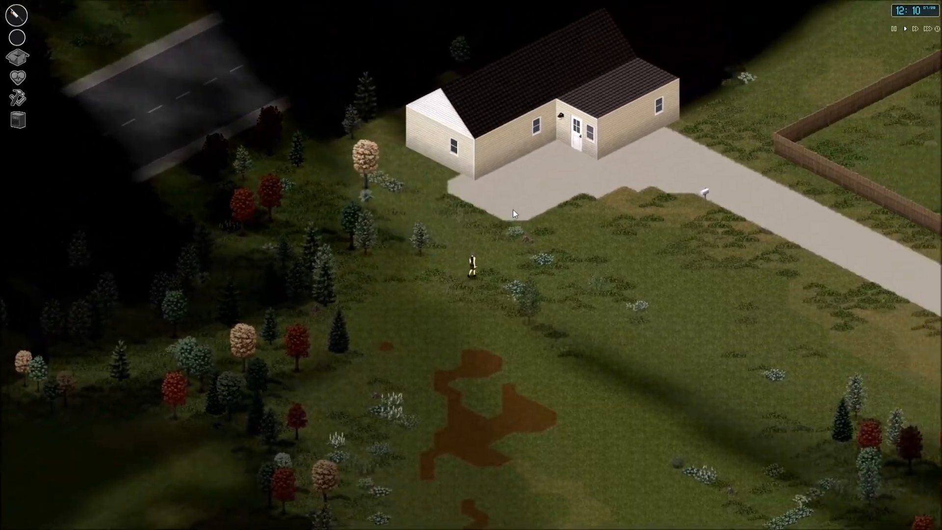
pyautogui.scroll(2, 615, 184)
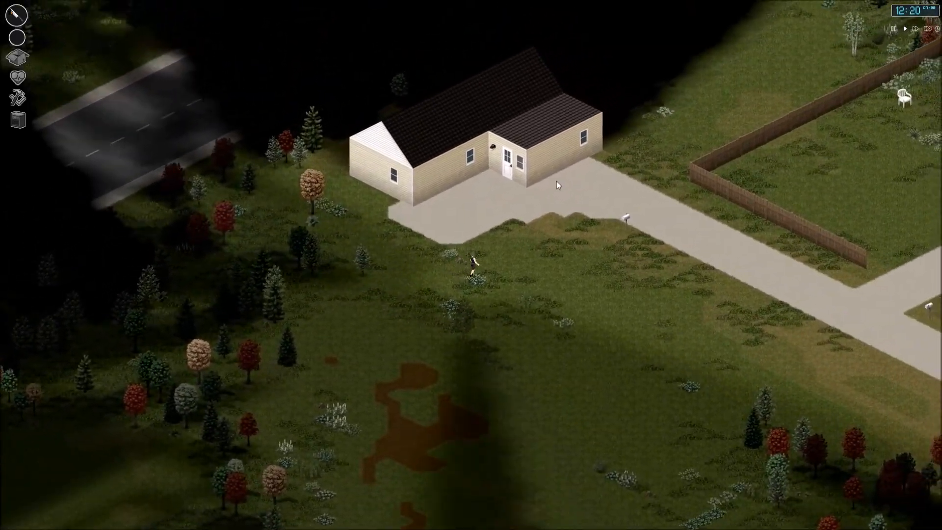
pyautogui.scroll(1, 507, 201)
# - Enter the house through the front door and step into the bathroom
pyautogui.press('w')
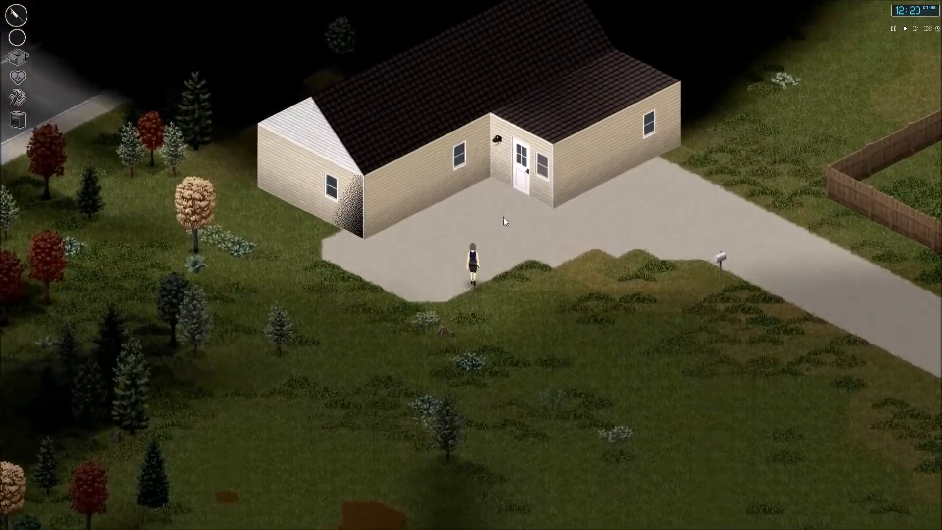
pyautogui.press('w')
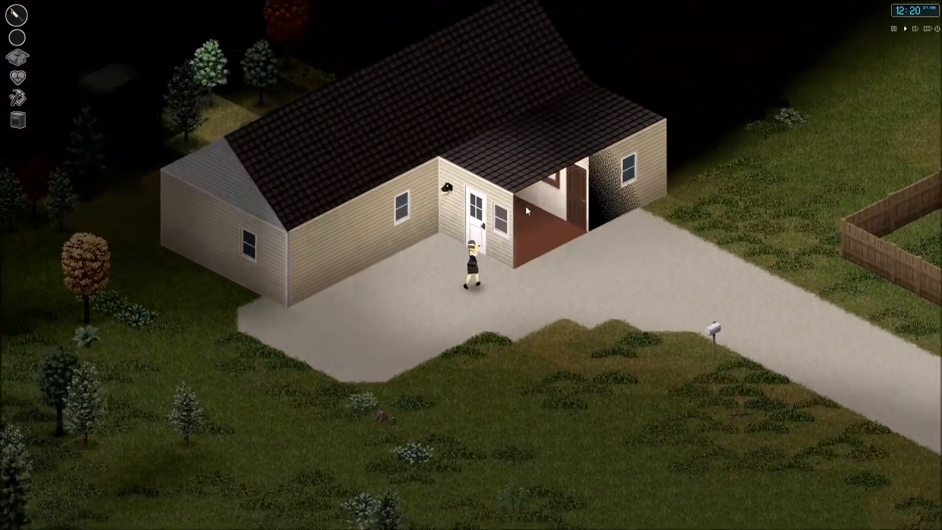
pyautogui.scroll(2, 524, 209)
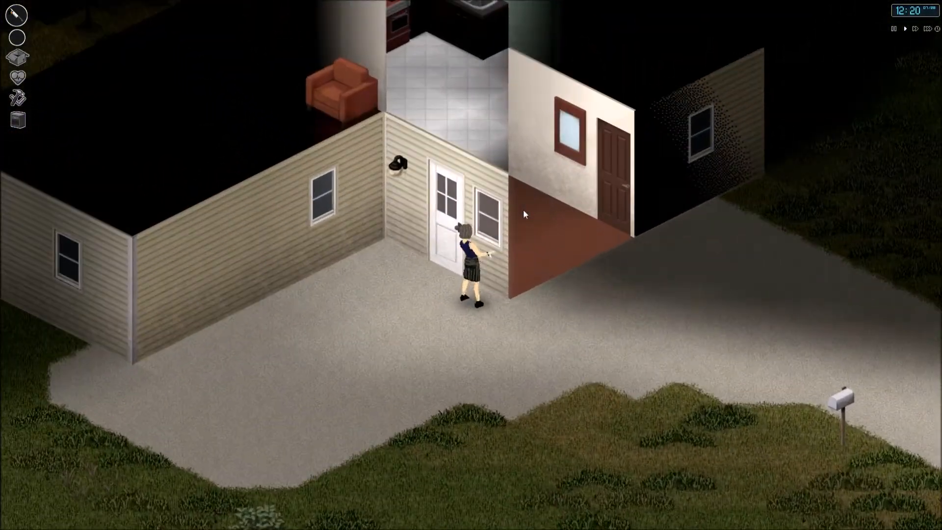
pyautogui.scroll(-1, 523, 209)
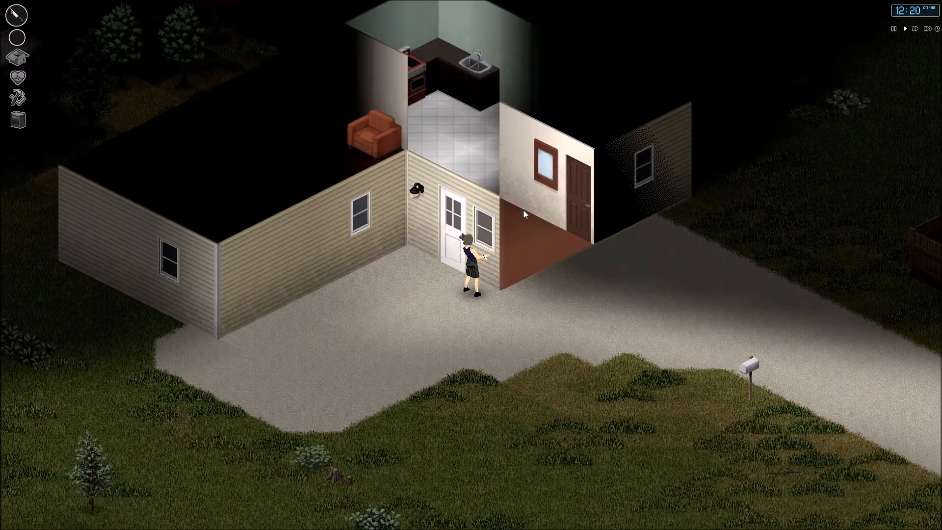
pyautogui.scroll(-1, 523, 209)
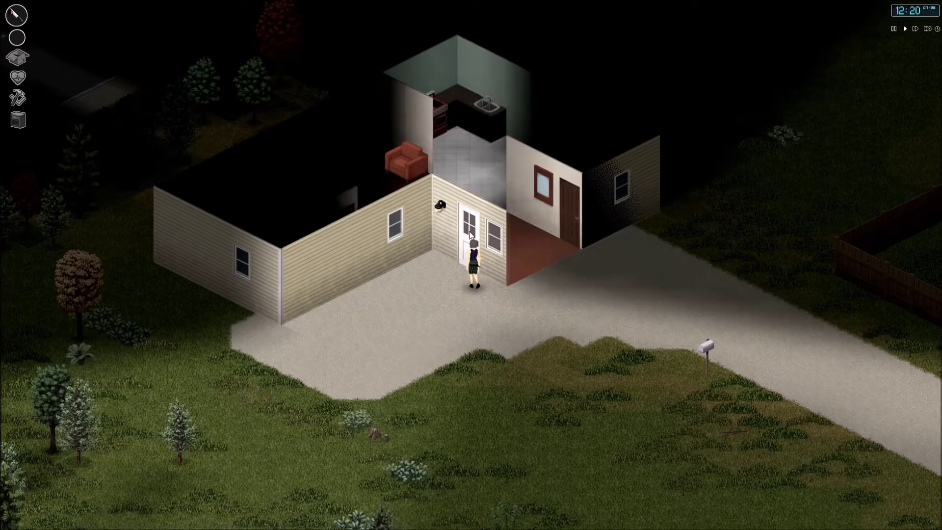
pyautogui.press('e')
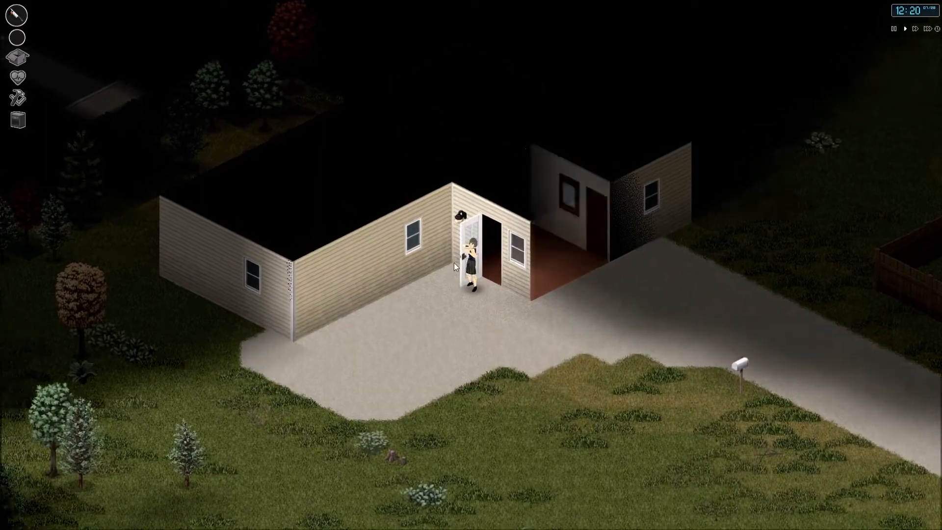
pyautogui.scroll(1, 454, 263)
pyautogui.press('w')
pyautogui.scroll(-1, 407, 218)
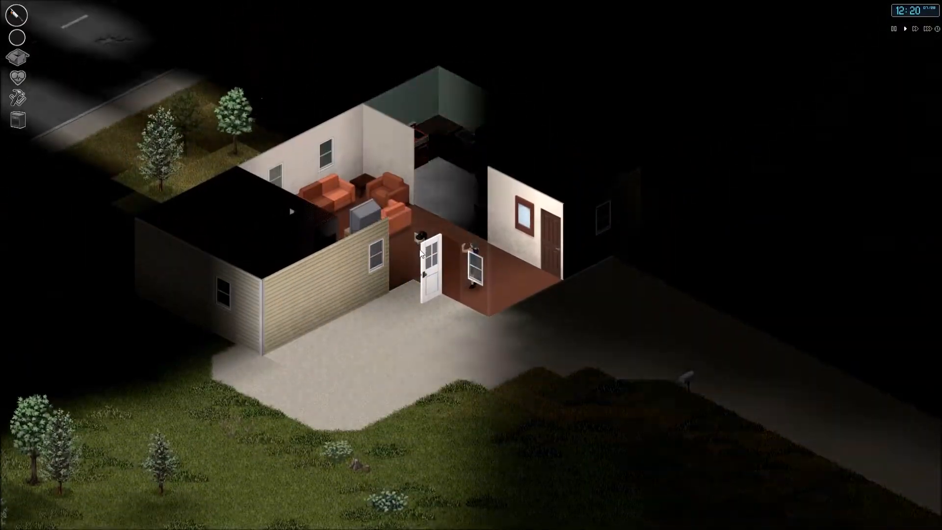
pyautogui.press('d')
pyautogui.scroll(1, 500, 230)
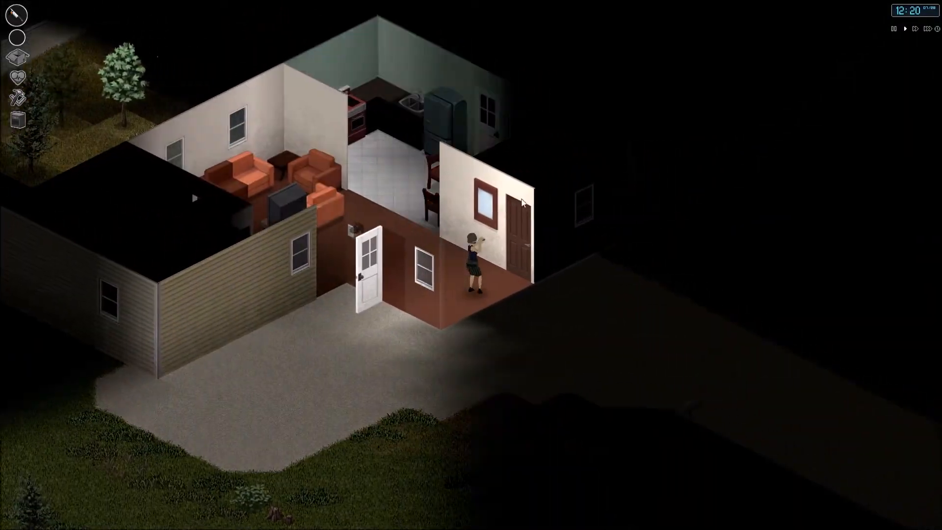
pyautogui.press('e')
pyautogui.press('w')
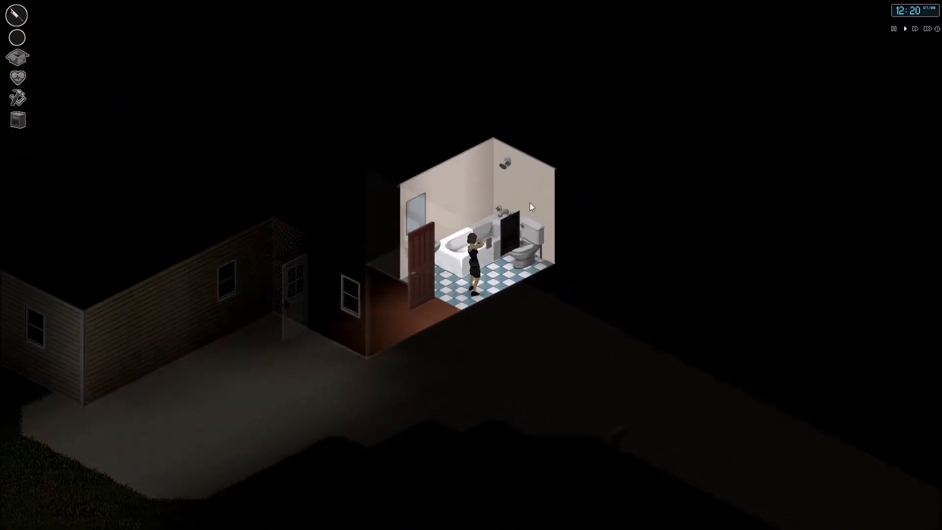
# - Walk through the living room and kitchen, then into the double-bed bedroom
pyautogui.press('s')
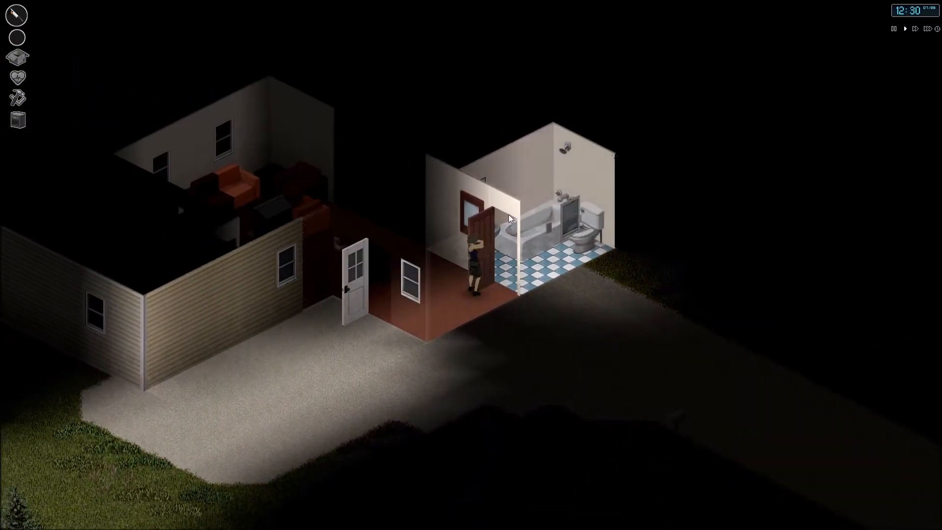
pyautogui.press('w')
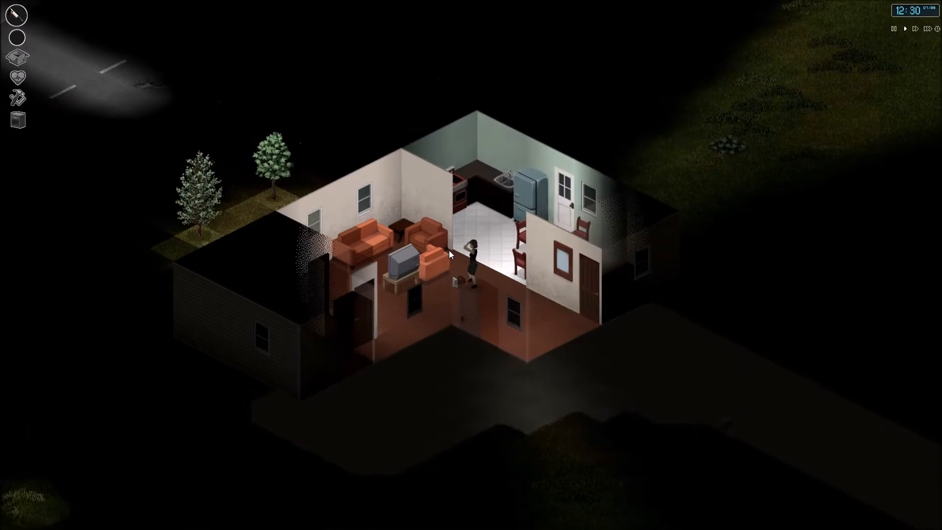
pyautogui.press('w')
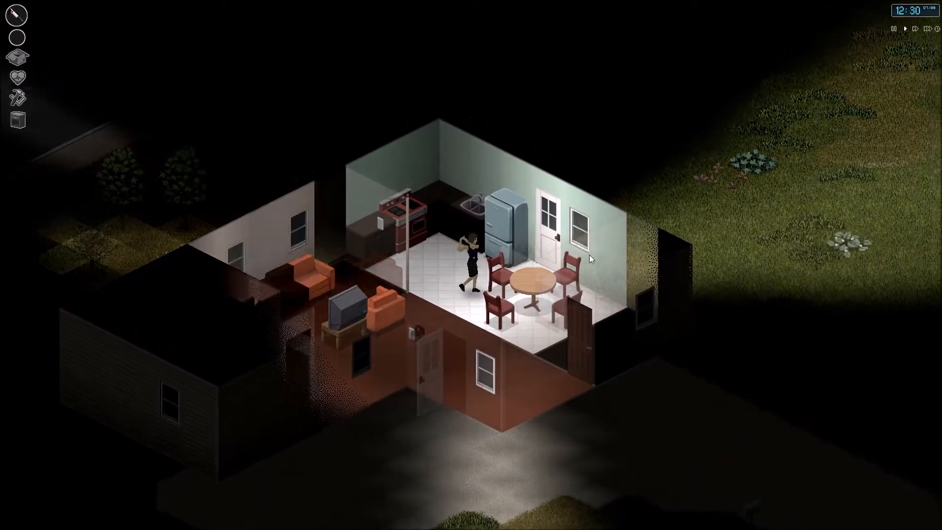
pyautogui.press('s')
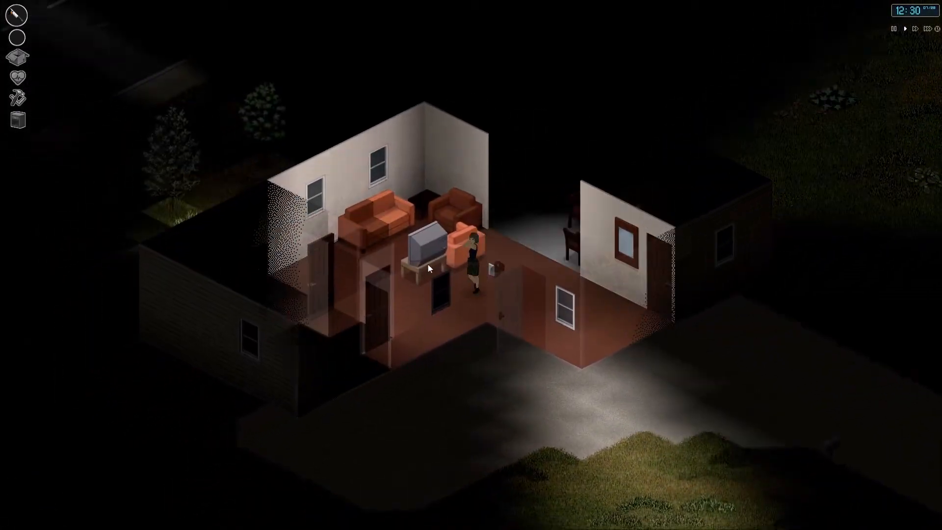
pyautogui.press('s')
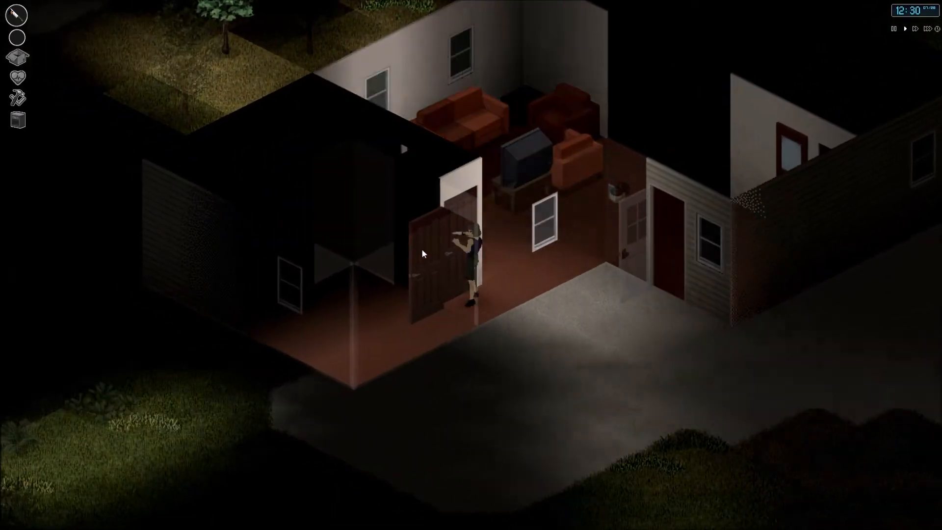
pyautogui.press('e')
pyautogui.press('s')
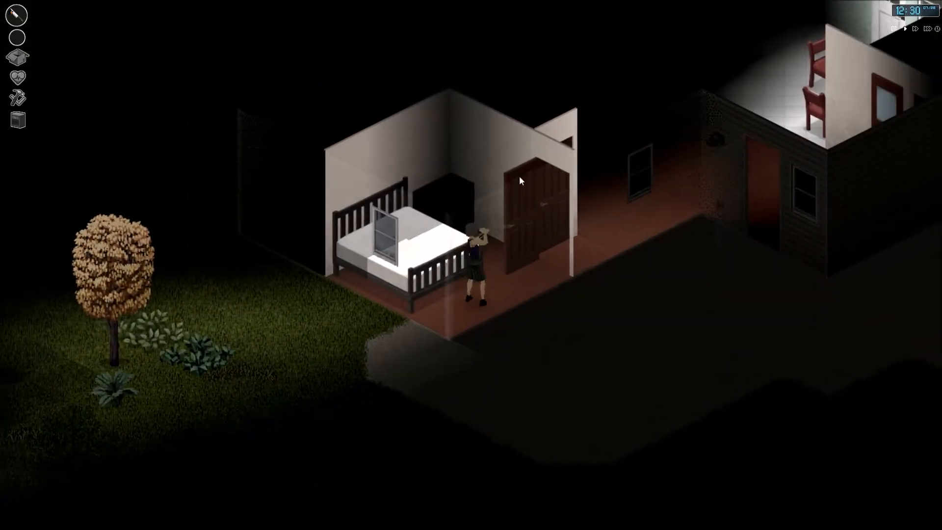
# - Check the bedroom wardrobe, living-room closet and the bunk-bed bedroom's dresser
pyautogui.press('i')
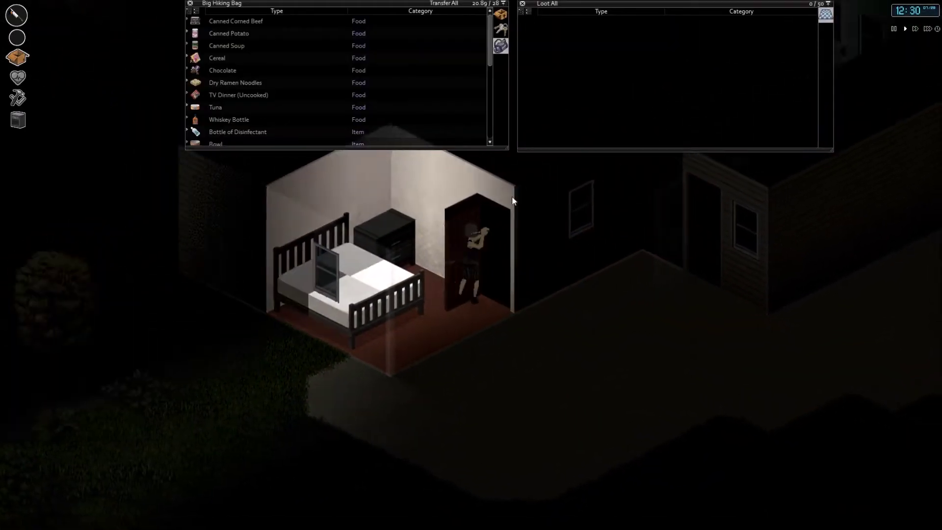
pyautogui.press('i')
pyautogui.press('w')
pyautogui.press('e')
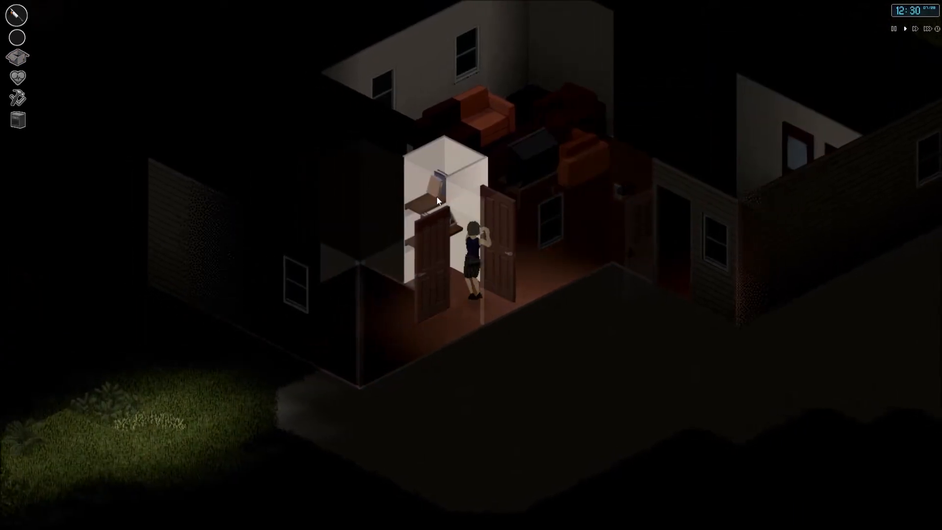
pyautogui.scroll(-3, 477, 183)
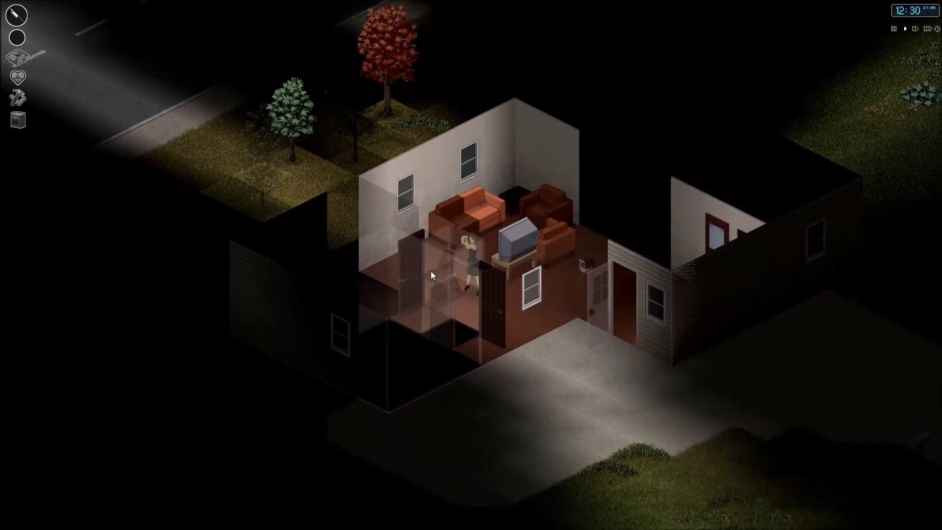
pyautogui.press('a')
pyautogui.scroll(2, 419, 188)
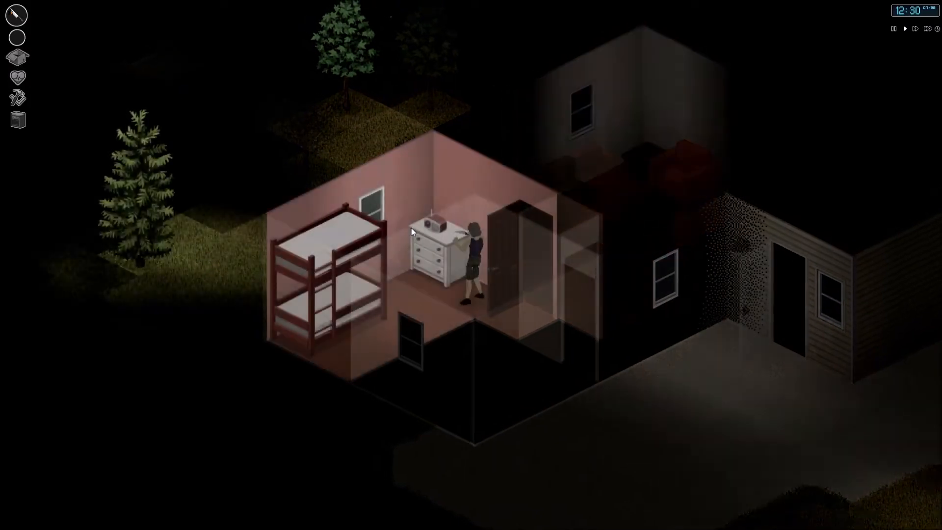
pyautogui.press('d')
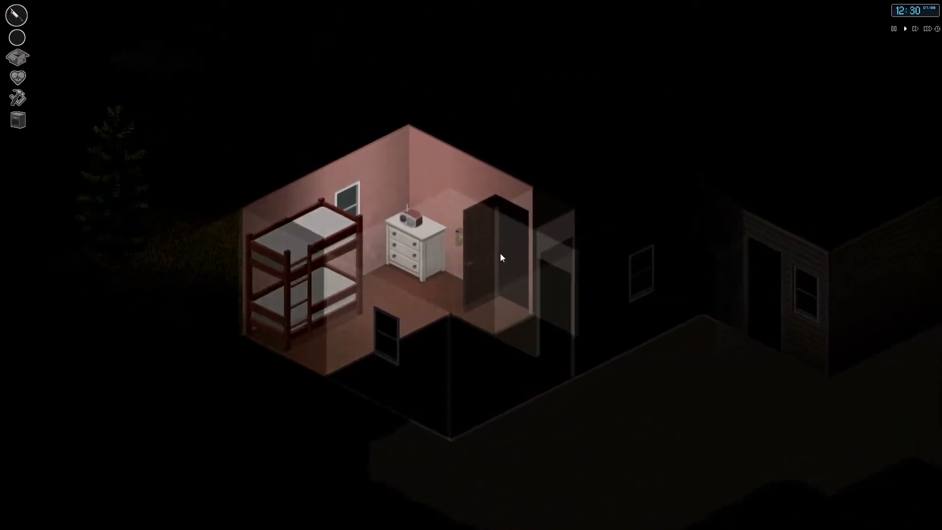
pyautogui.press('a')
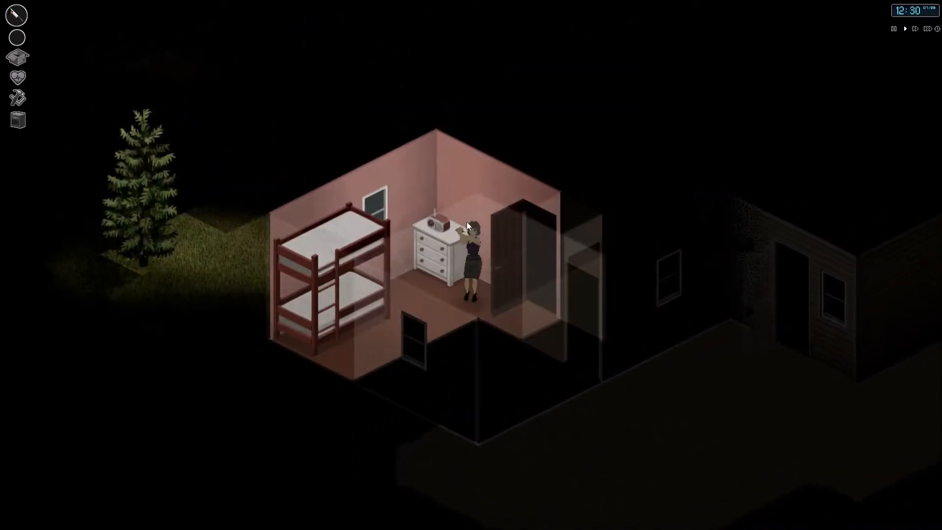
pyautogui.press('a')
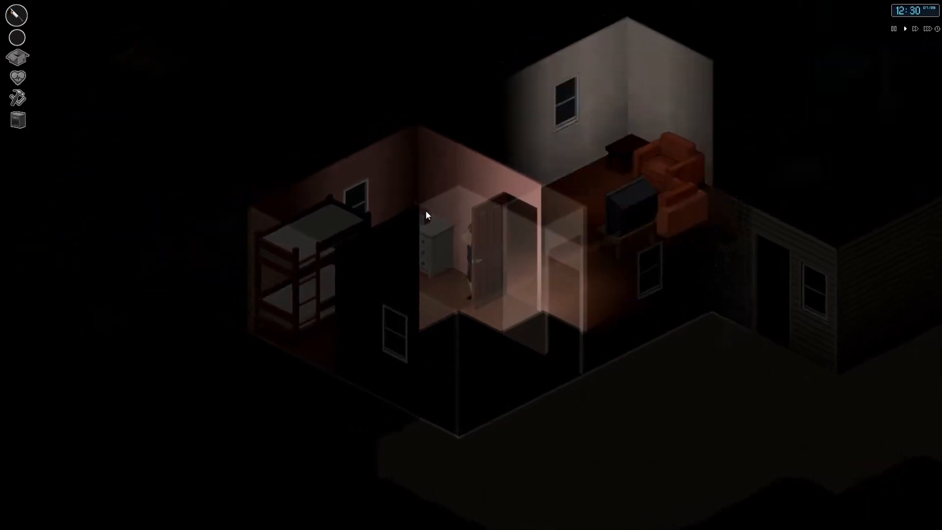
pyautogui.click(411, 221)
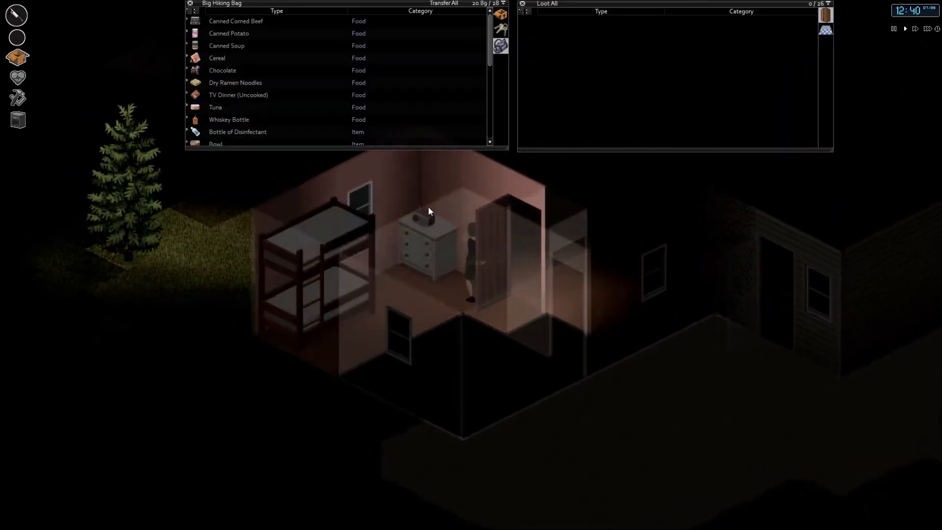
# - Search the hallway closet shelves and the double-bed bedroom's containers
pyautogui.press('d')
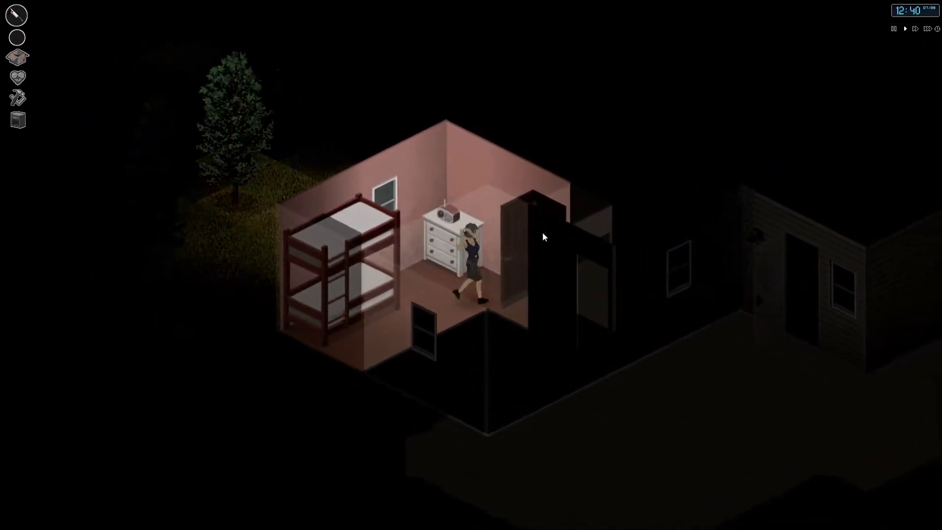
pyautogui.press('s')
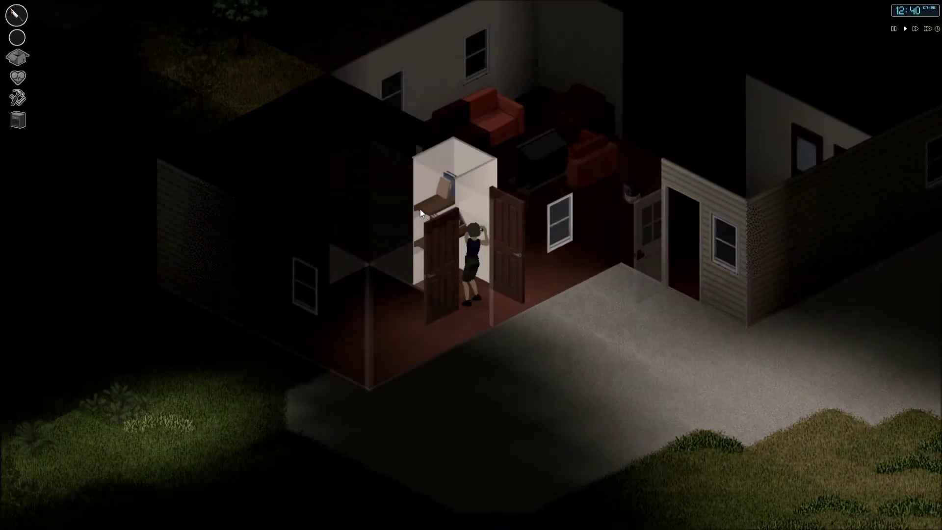
pyautogui.click(421, 209)
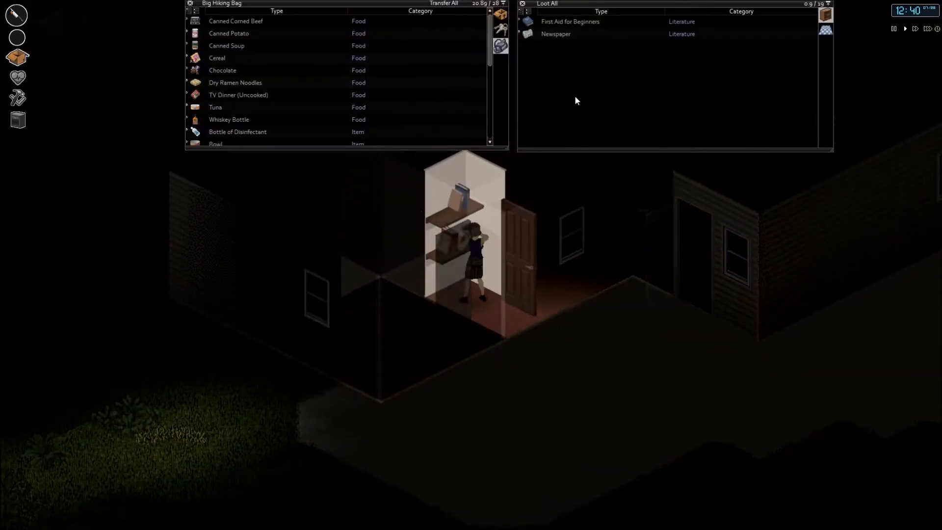
pyautogui.press('w')
pyautogui.click(432, 224)
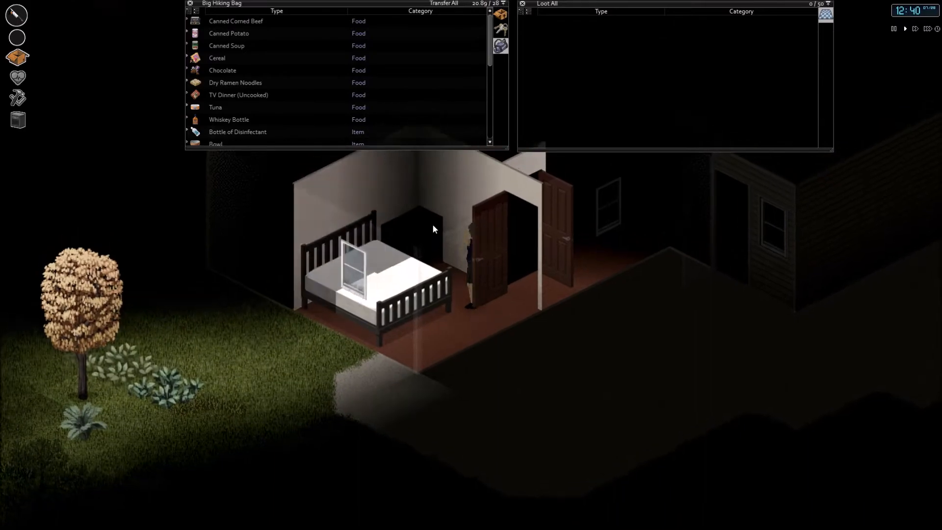
# - Walk back through the living room and bathroom into the kitchen
pyautogui.press('Tab')
pyautogui.press('w')
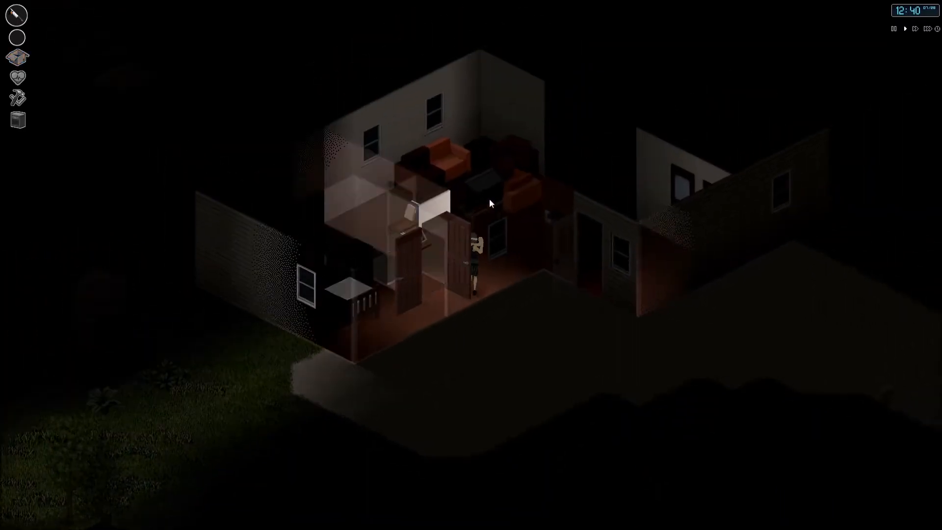
pyautogui.press('w')
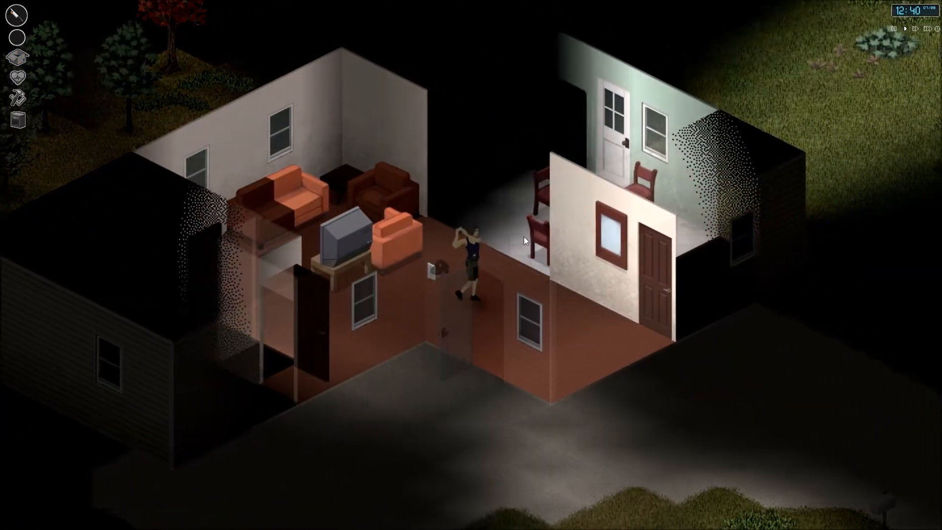
pyautogui.press('w')
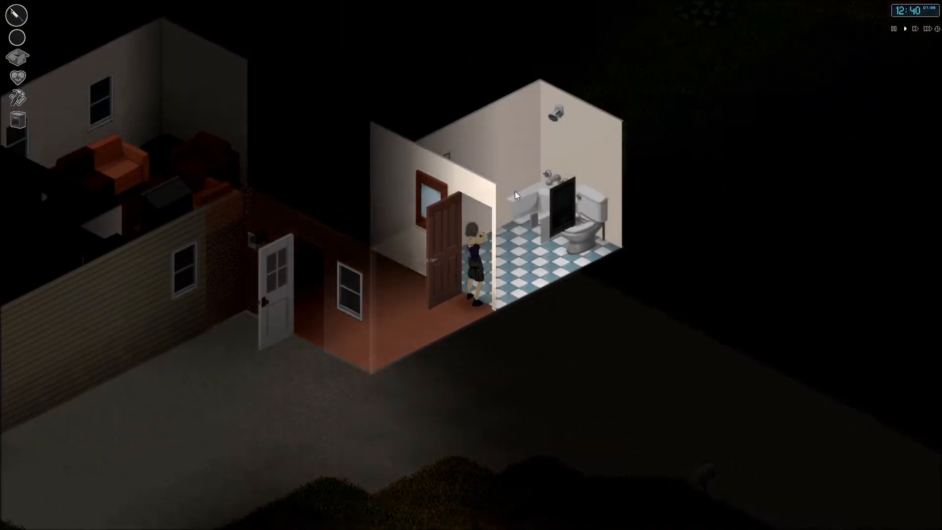
pyautogui.press('s')
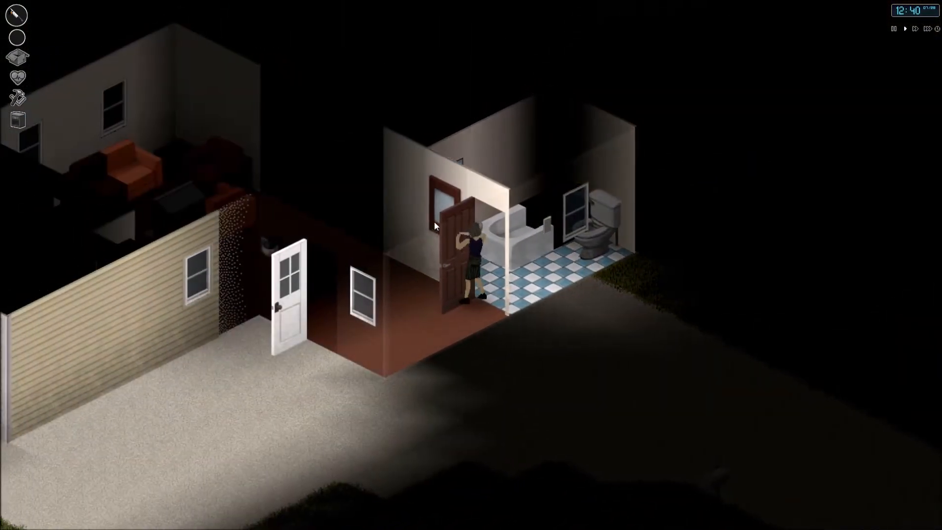
pyautogui.press('w')
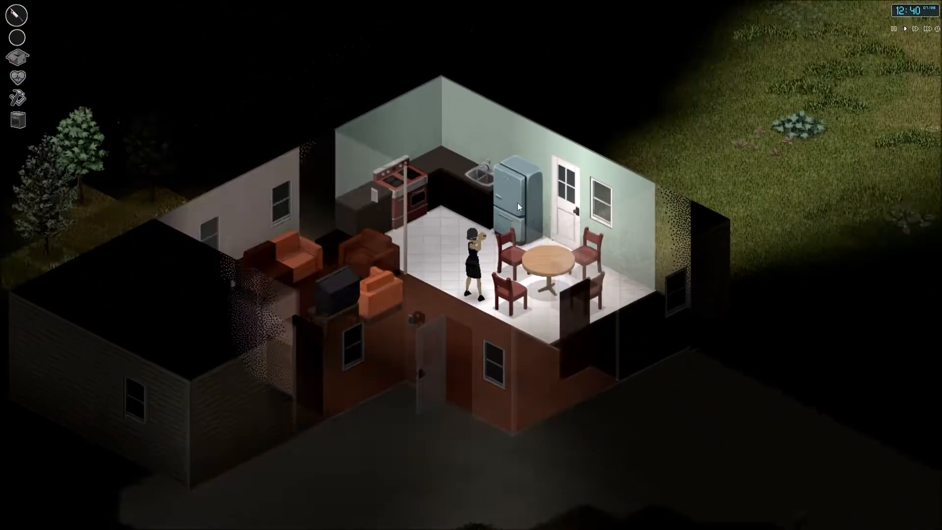
# - Take the Frying Pan and Potato Seeds Packet from the kitchen counter into the bag
pyautogui.press('Tab')
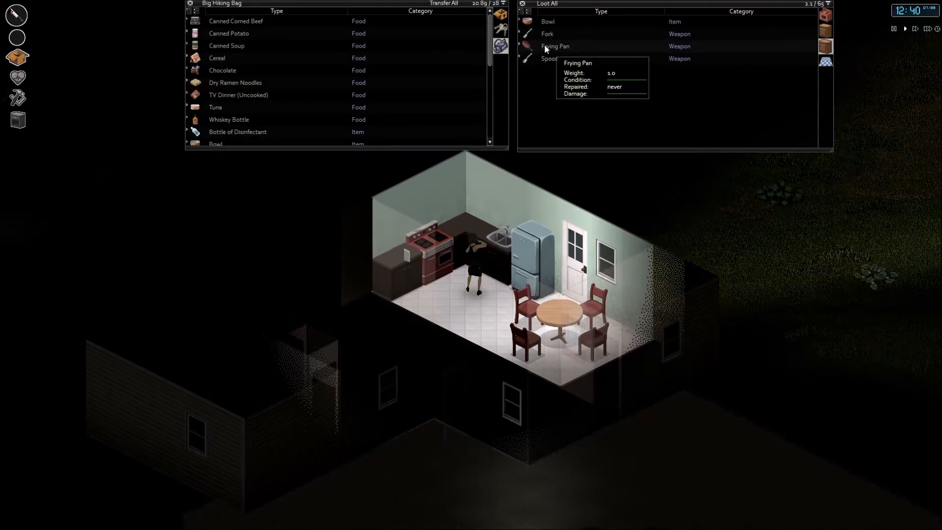
pyautogui.doubleClick(548, 45)
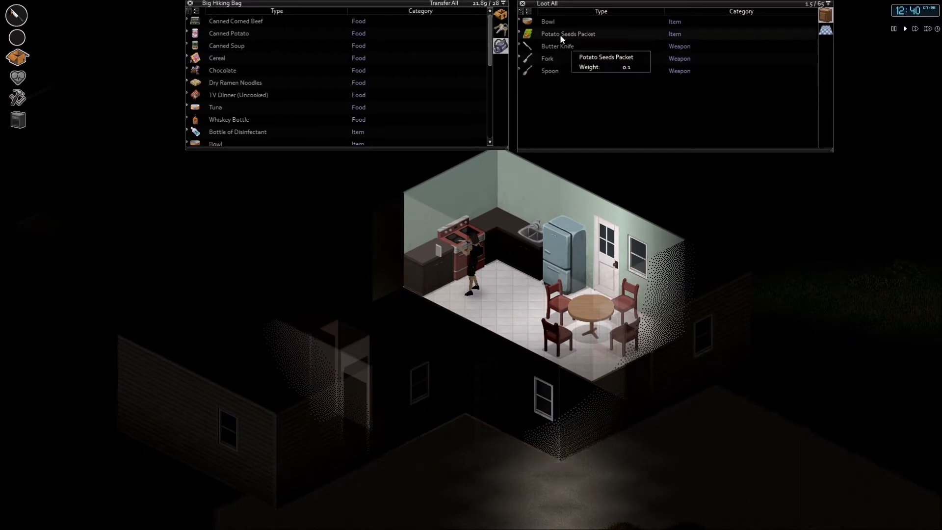
pyautogui.moveTo(560, 35); pyautogui.dragTo(404, 67)
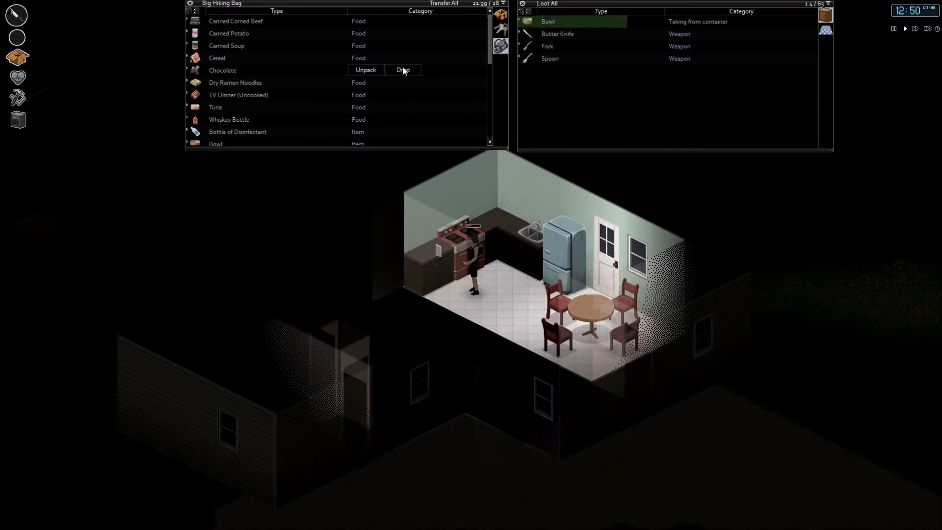
pyautogui.rightClick(537, 256)
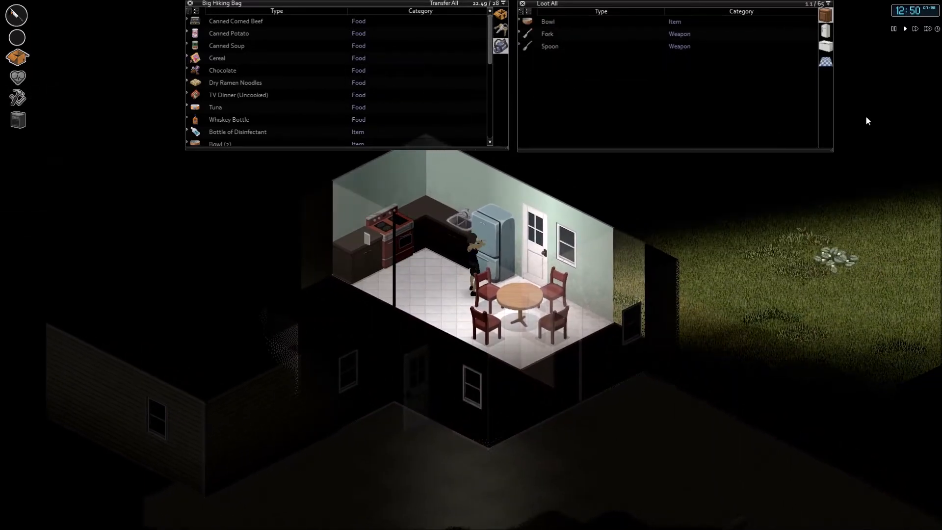
# - Take the Milk (Rotten) and Peas (Fresh Frozen) from the fridge, then close the inventory
pyautogui.click(826, 30)
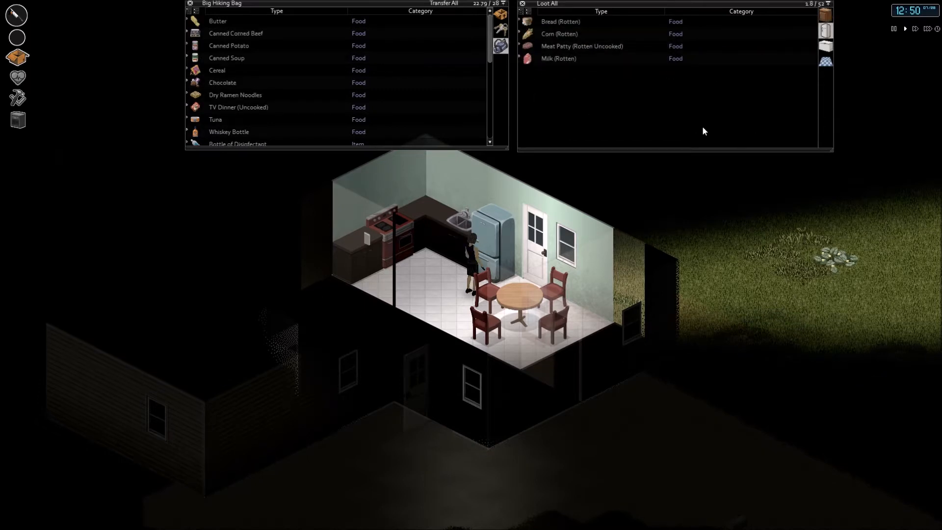
pyautogui.moveTo(557, 58); pyautogui.dragTo(448, 77)
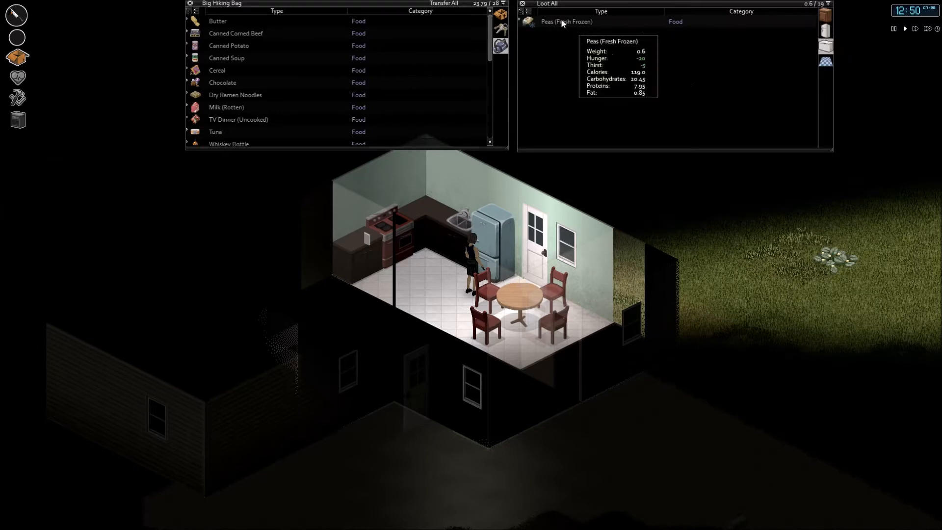
pyautogui.moveTo(563, 22)
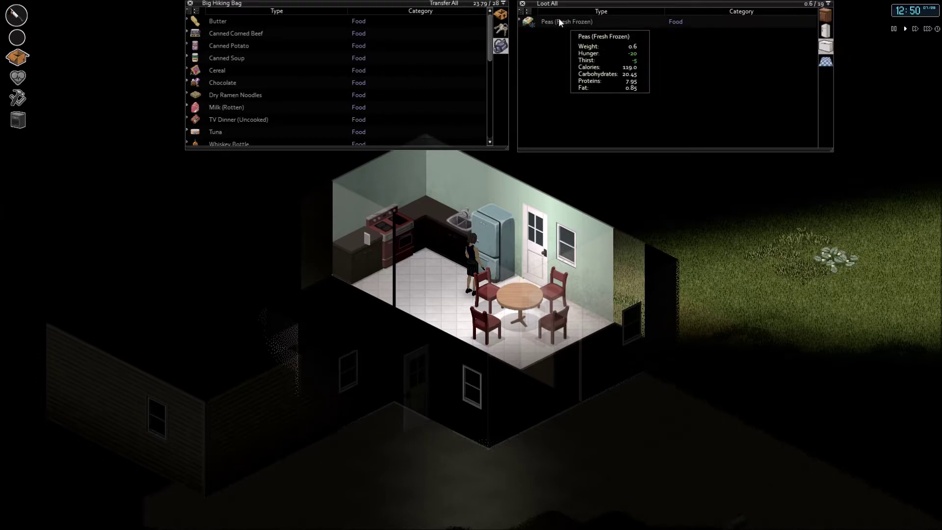
pyautogui.rightClick(559, 22)
pyautogui.click(633, 54)
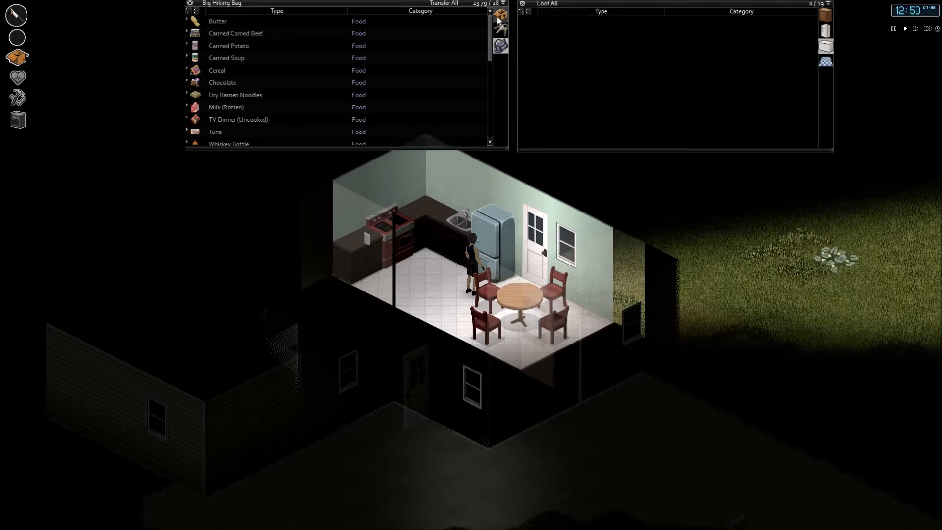
pyautogui.press('i')
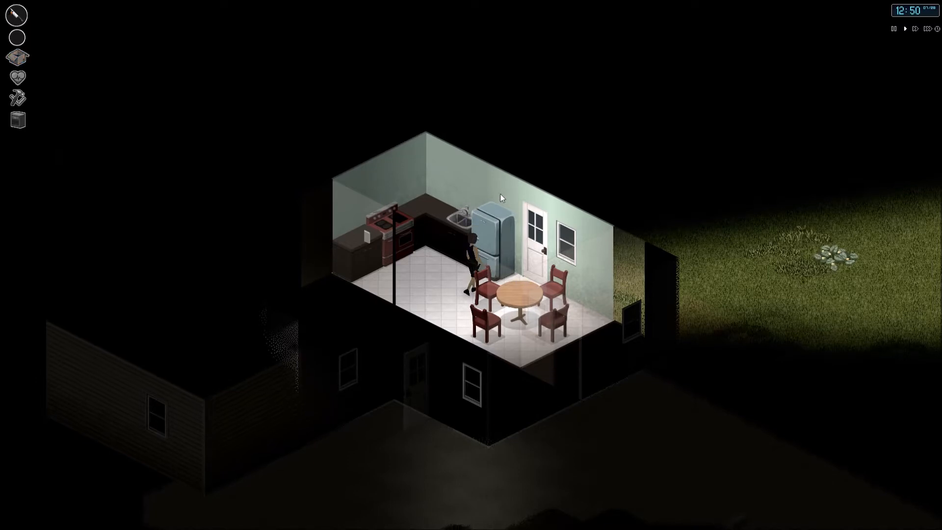
pyautogui.rightClick(500, 193)
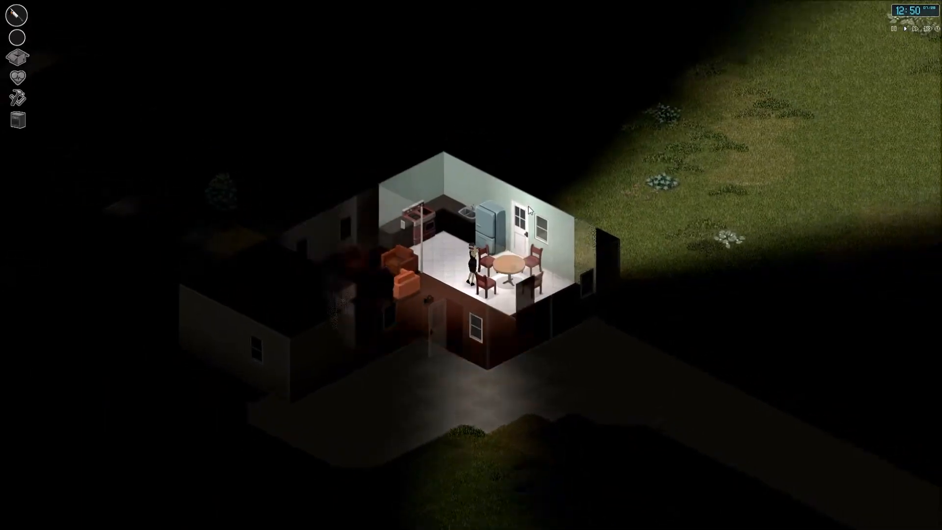
pyautogui.scroll(-3, 426, 184)
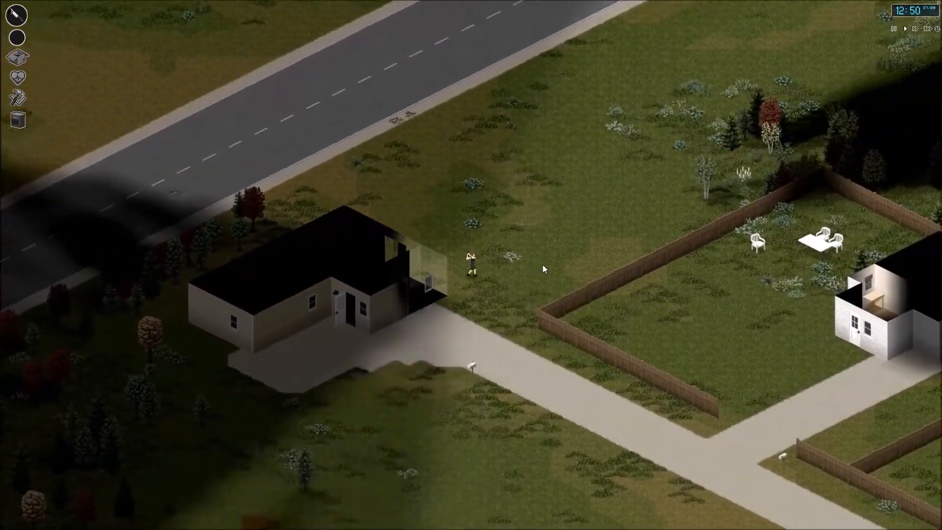
pyautogui.scroll(2, 544, 262)
pyautogui.scroll(2, 527, 268)
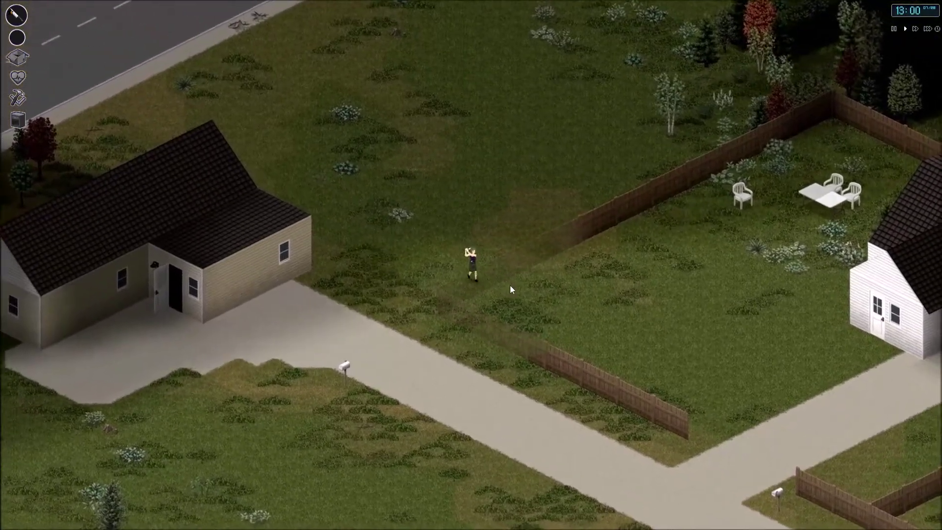
pyautogui.scroll(-2, 510, 284)
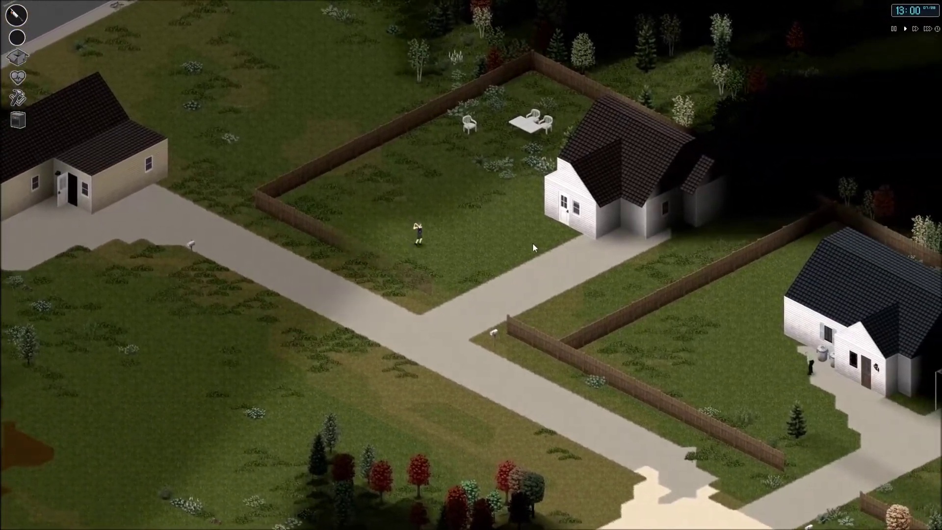
pyautogui.scroll(2, 532, 242)
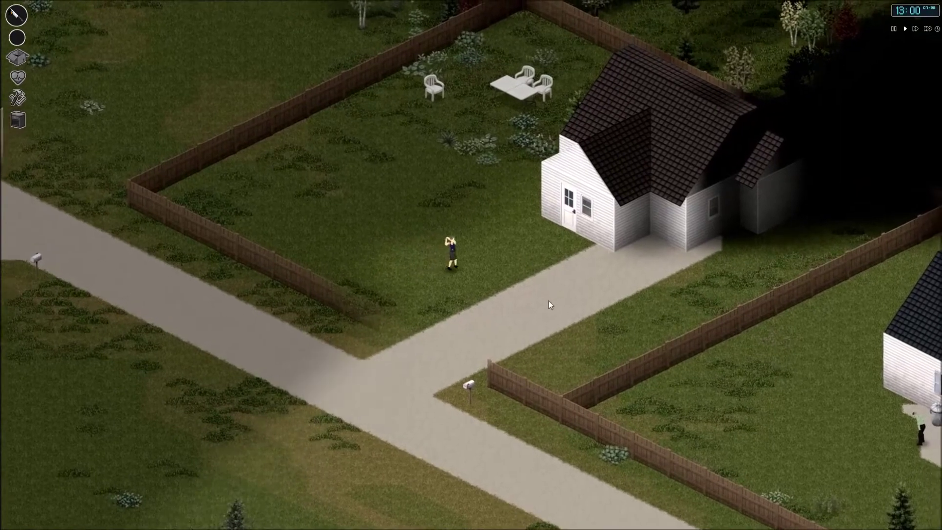
pyautogui.scroll(-3, 541, 304)
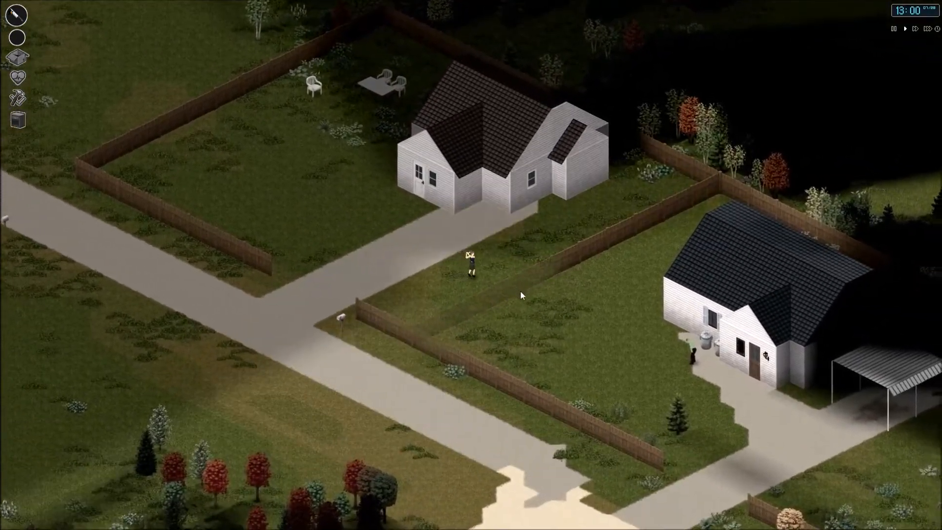
pyautogui.scroll(2, 520, 293)
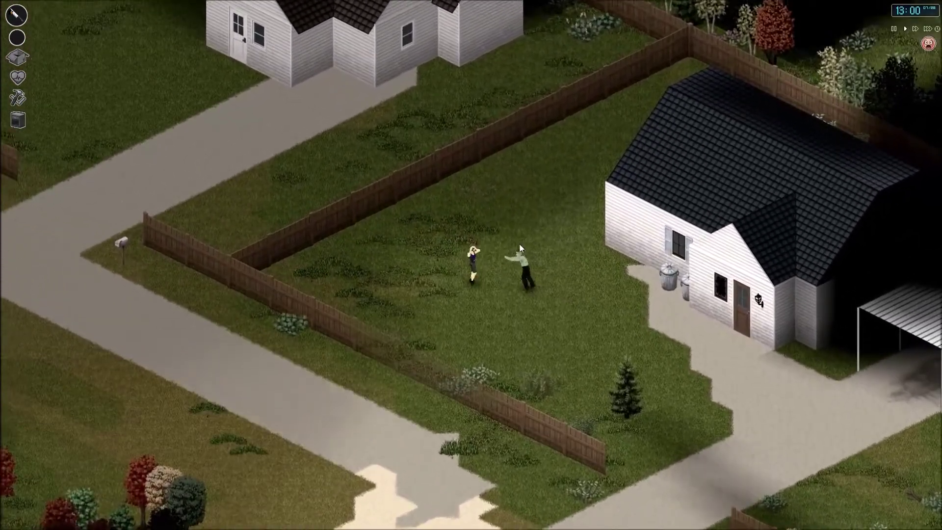
pyautogui.scroll(1, 506, 276)
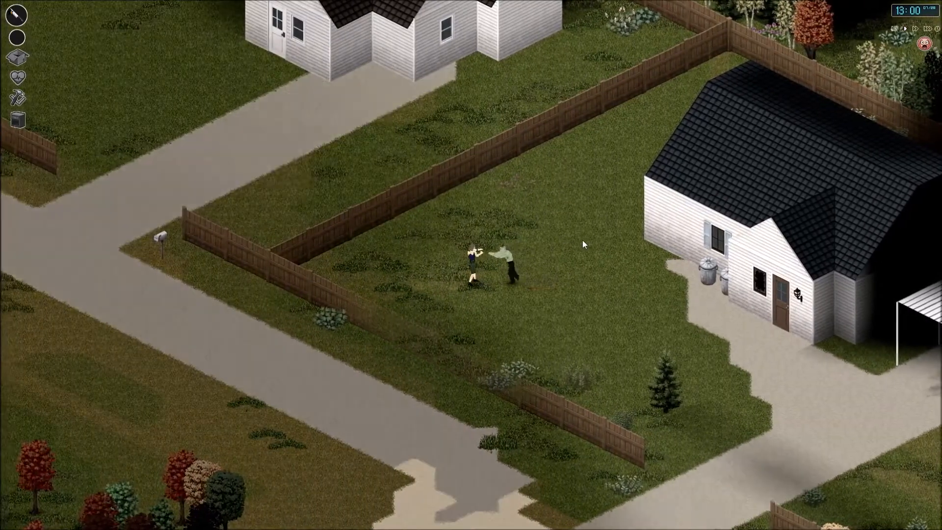
# - Check the dead zombie's belongings, then climb the fence and walk toward the white house
pyautogui.press('Tab')
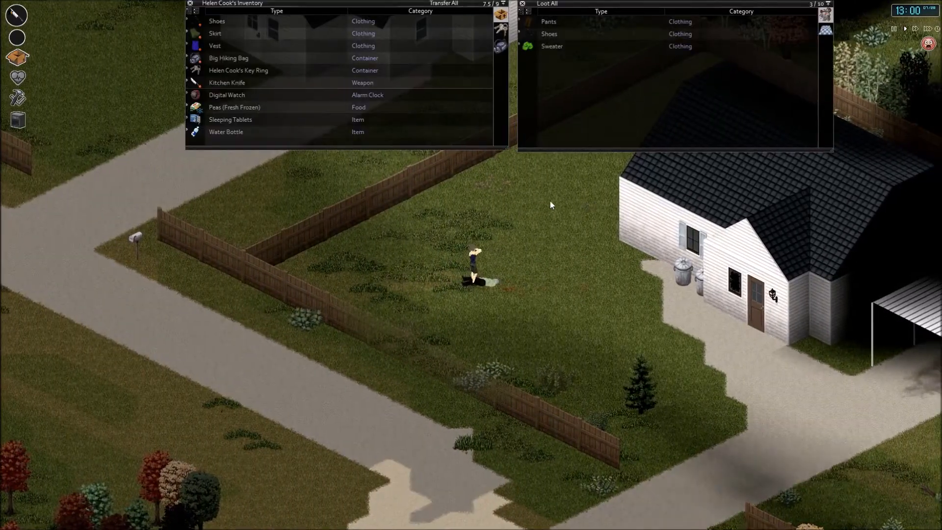
pyautogui.press('Tab')
pyautogui.scroll(-2, 550, 200)
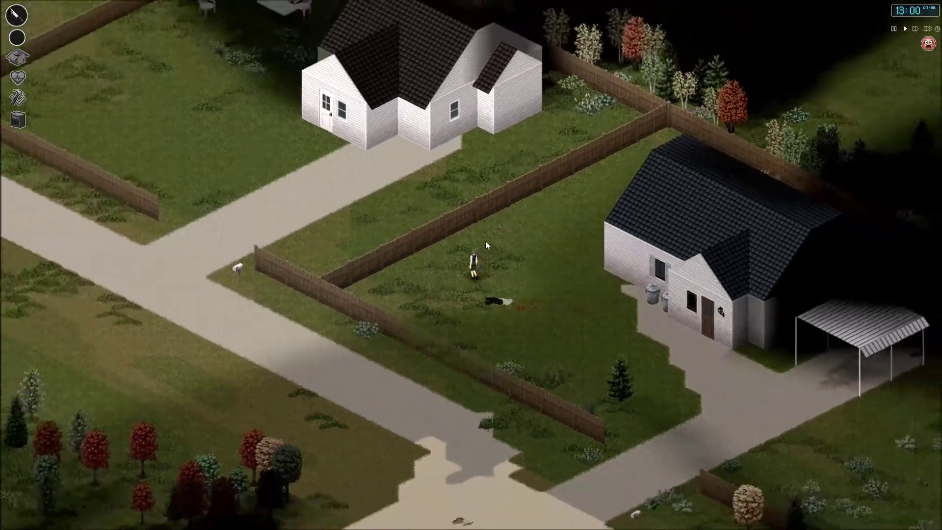
pyautogui.press('w')
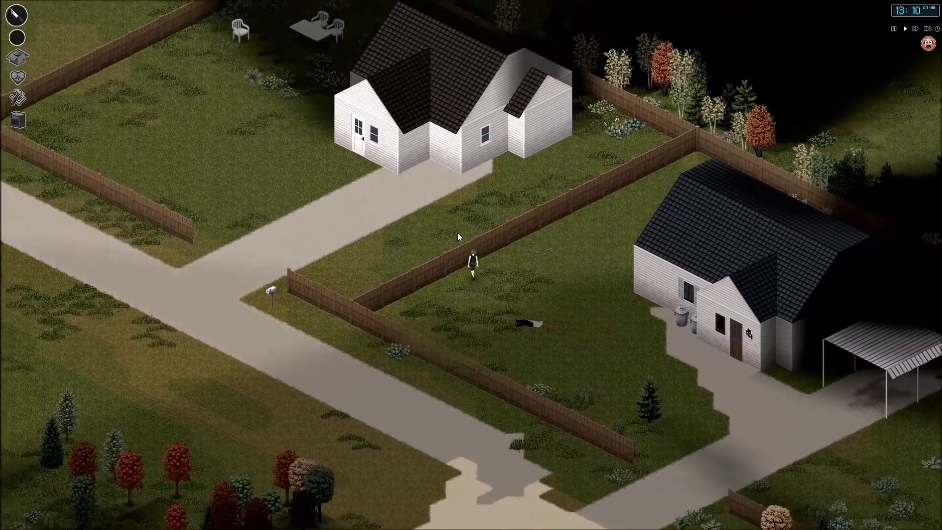
pyautogui.press('e')
pyautogui.press('w')
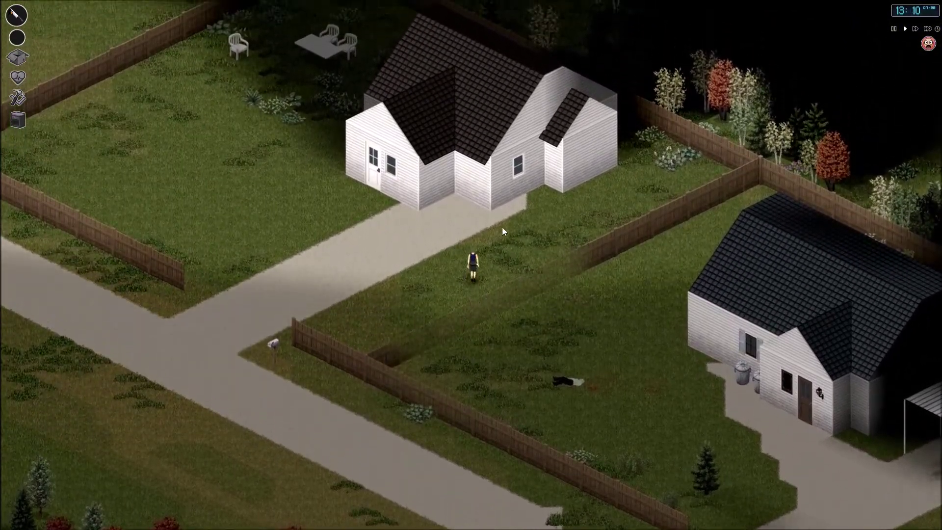
pyautogui.scroll(1, 502, 225)
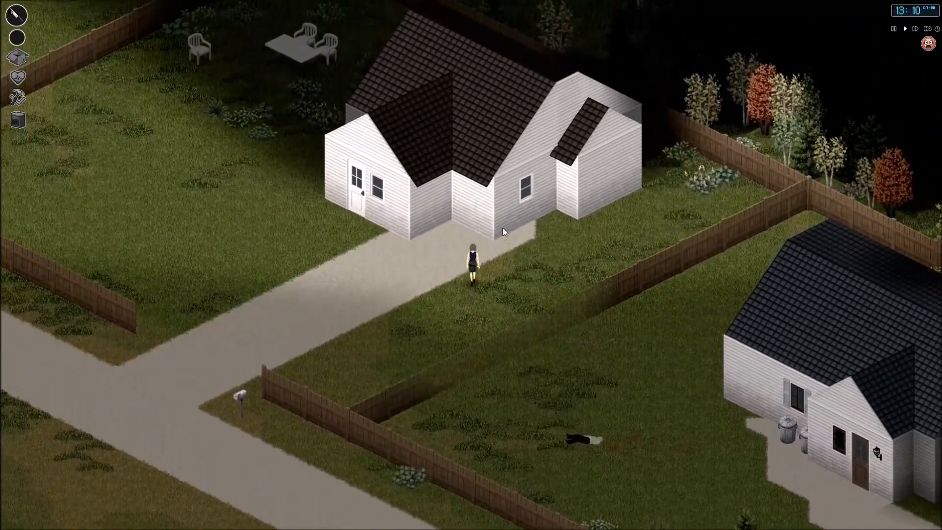
pyautogui.scroll(3, 503, 228)
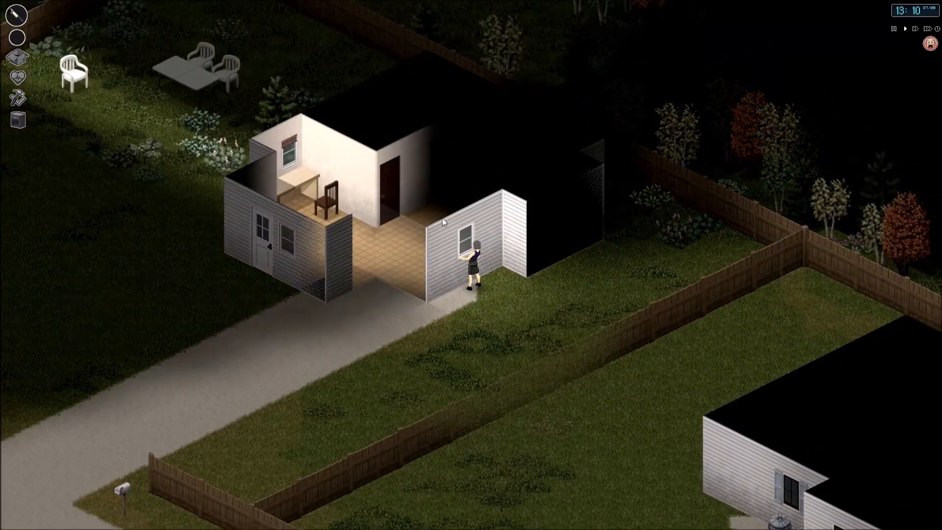
# - Round the corner to the front window, enter and walk through the larger room to the fridge and back door
pyautogui.press('a')
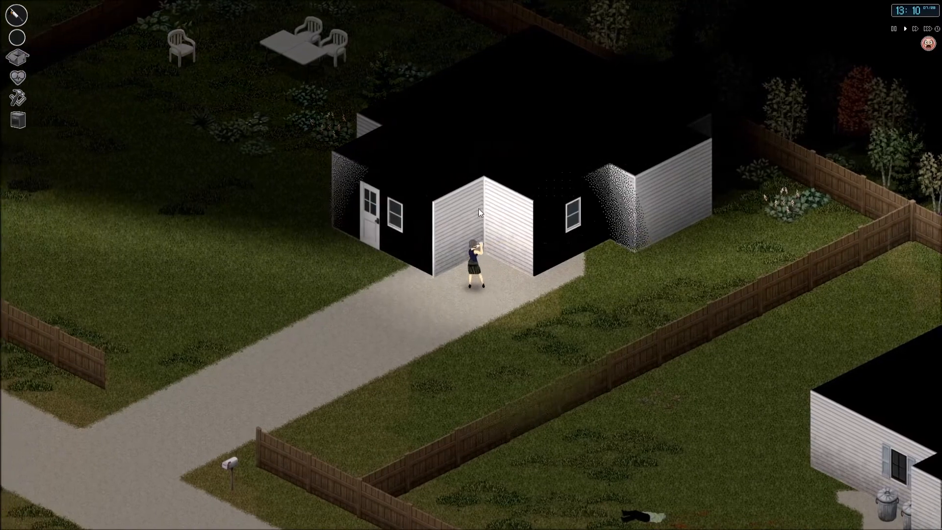
pyautogui.press('a')
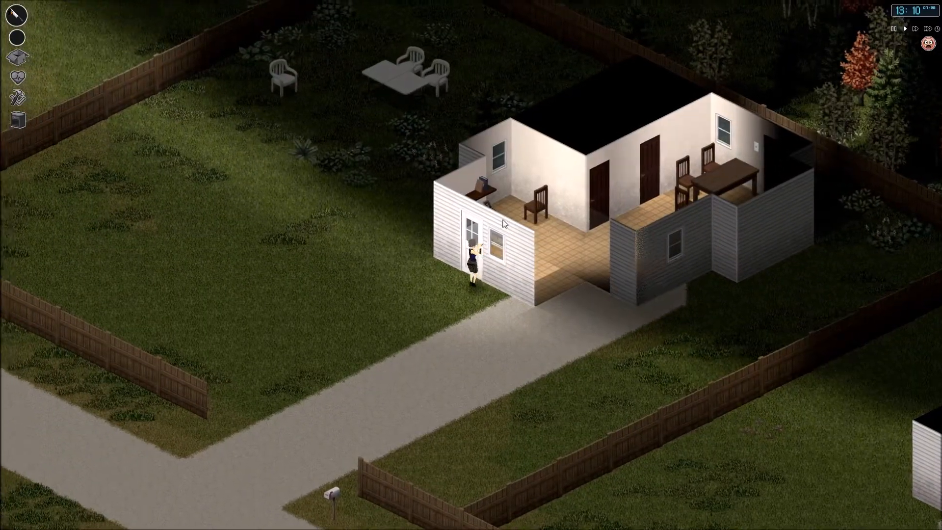
pyautogui.scroll(2, 517, 204)
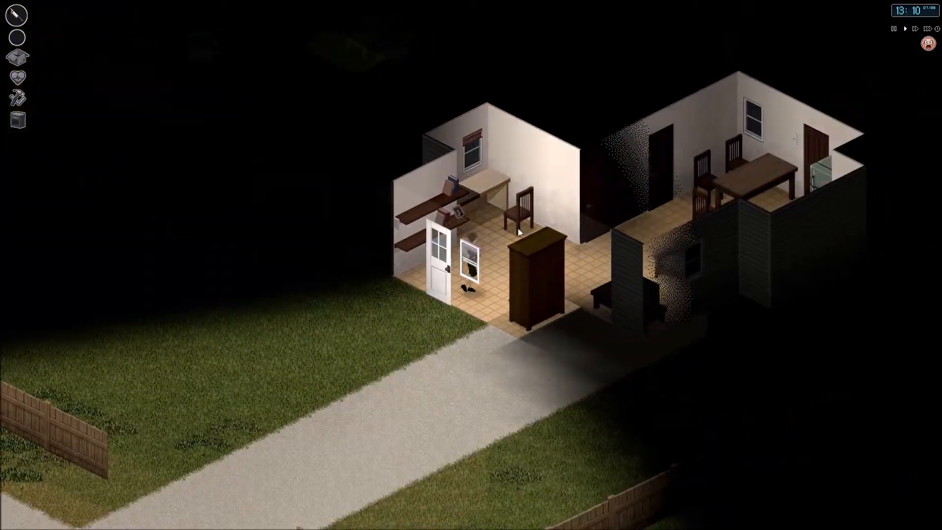
pyautogui.press('d')
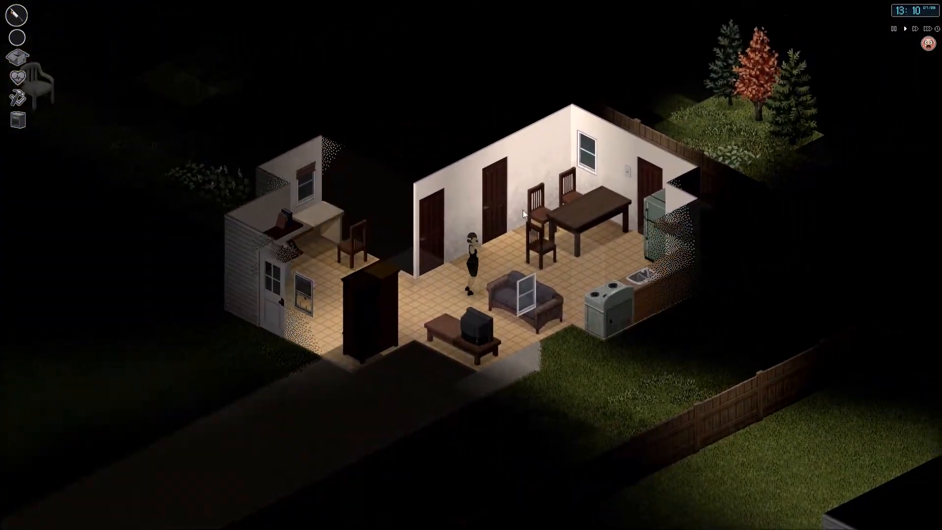
pyautogui.press('d')
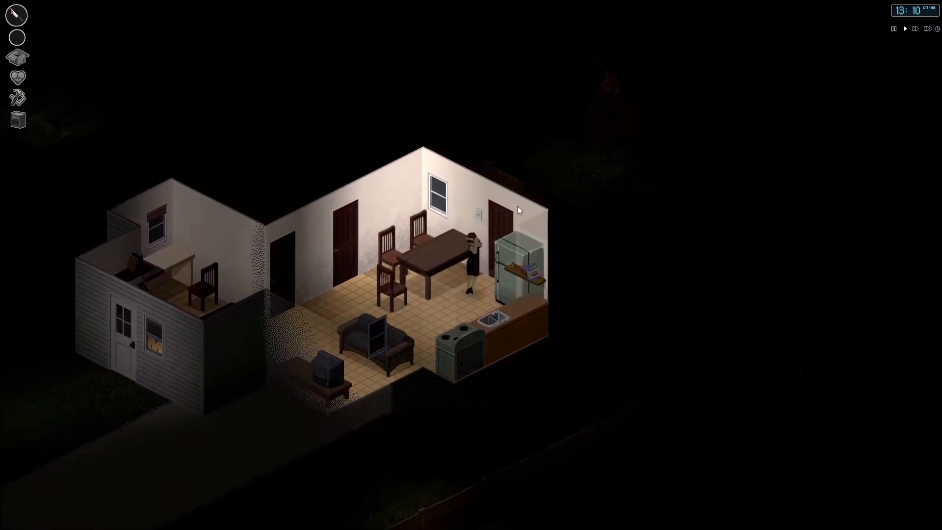
pyautogui.press('d')
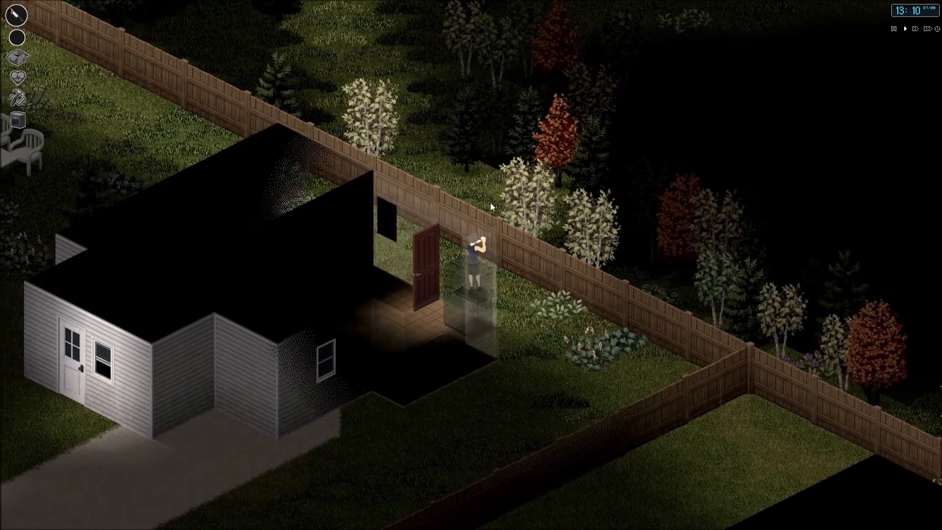
# - Tour the dining table, bedroom and living room, ending in the bathroom
pyautogui.press('a')
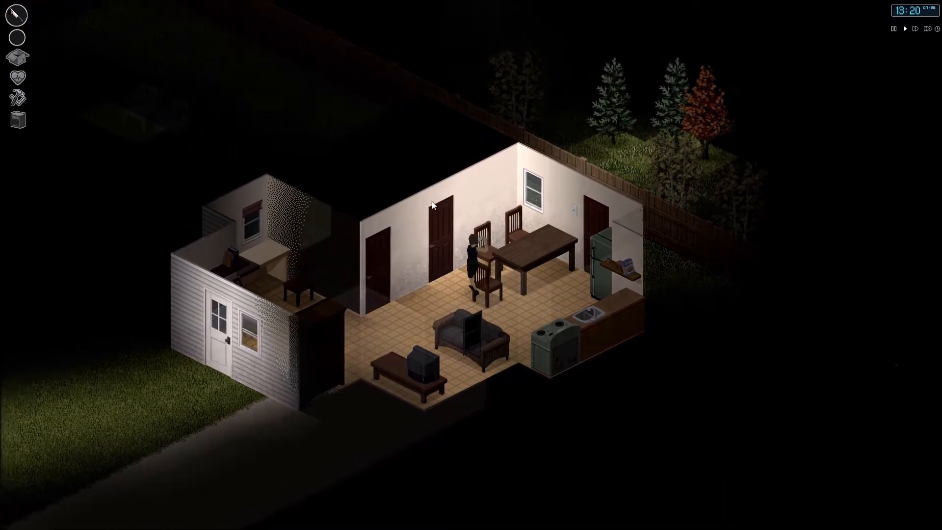
pyautogui.press('w')
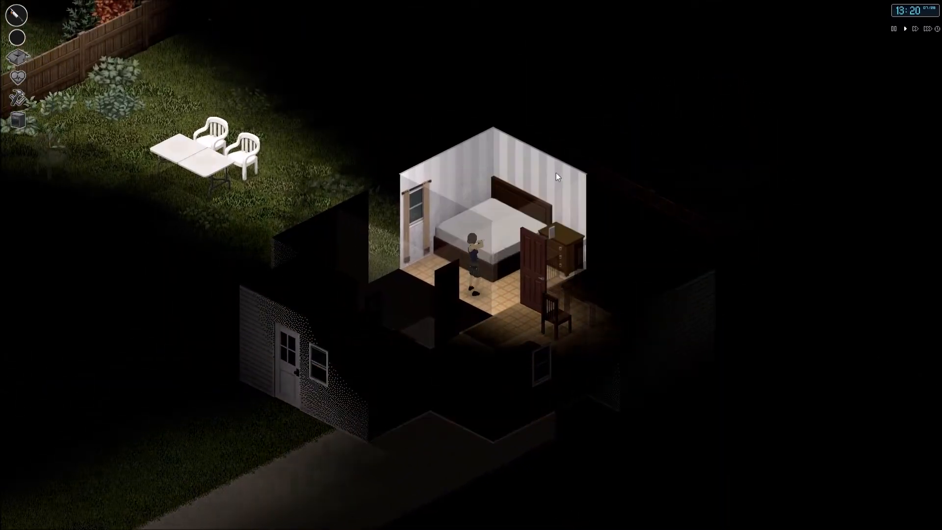
pyautogui.press('s')
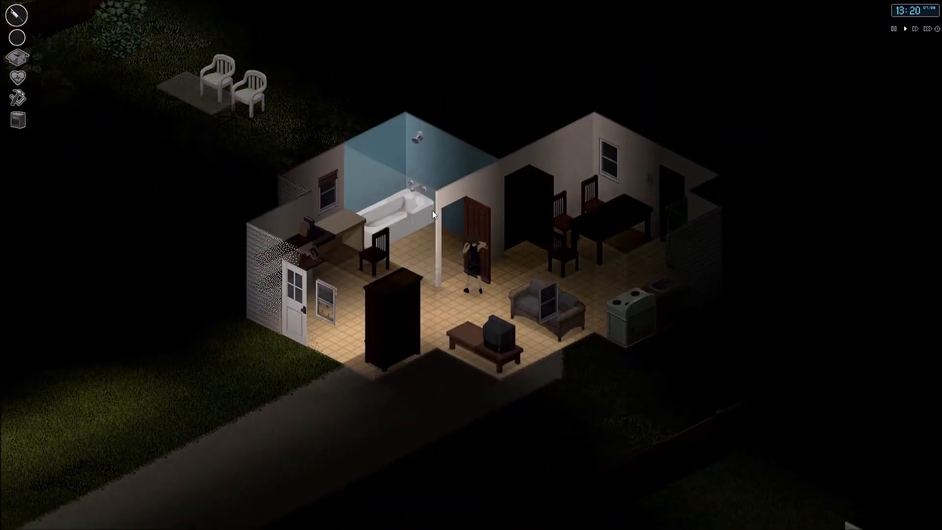
pyautogui.press('w')
# - Check the bathroom's contents, then search the wardrobe and shelves near the front door
pyautogui.press('i')
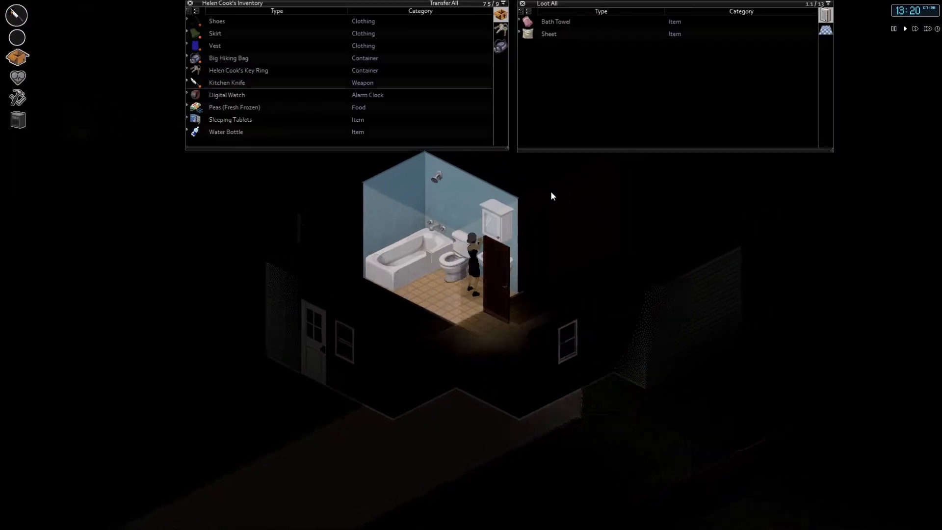
pyautogui.press('i')
pyautogui.press('s')
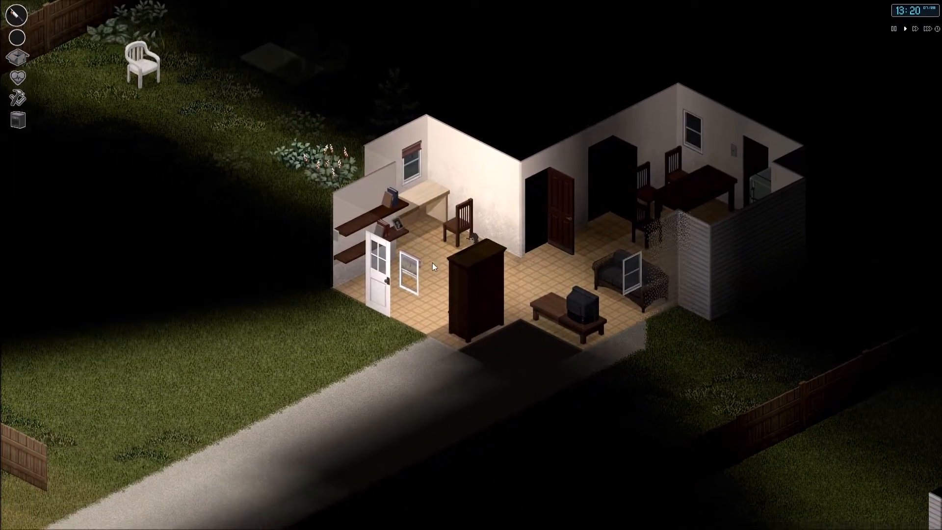
pyautogui.press('i')
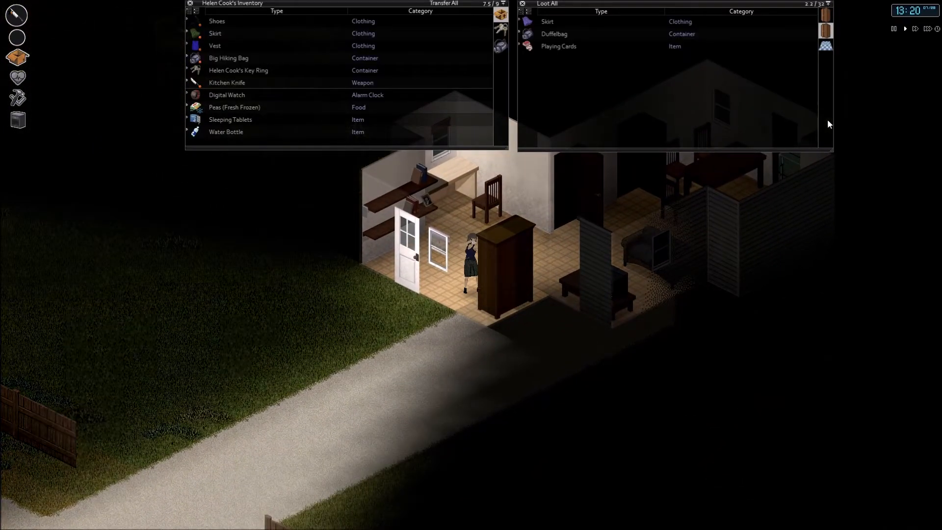
pyautogui.press('w')
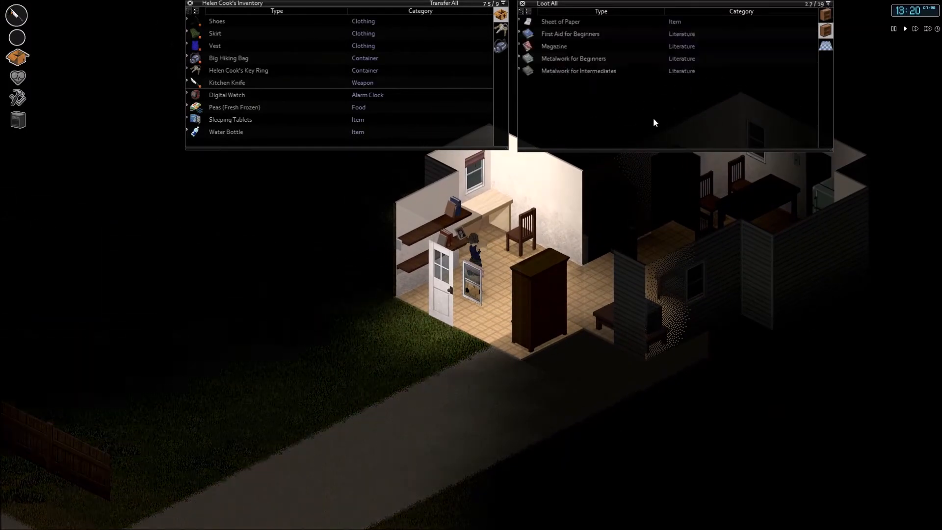
# - Move Metalwork for Intermediates into the Big Hiking Bag, then head for the kitchen counter
pyautogui.click(501, 47)
pyautogui.doubleClick(579, 71)
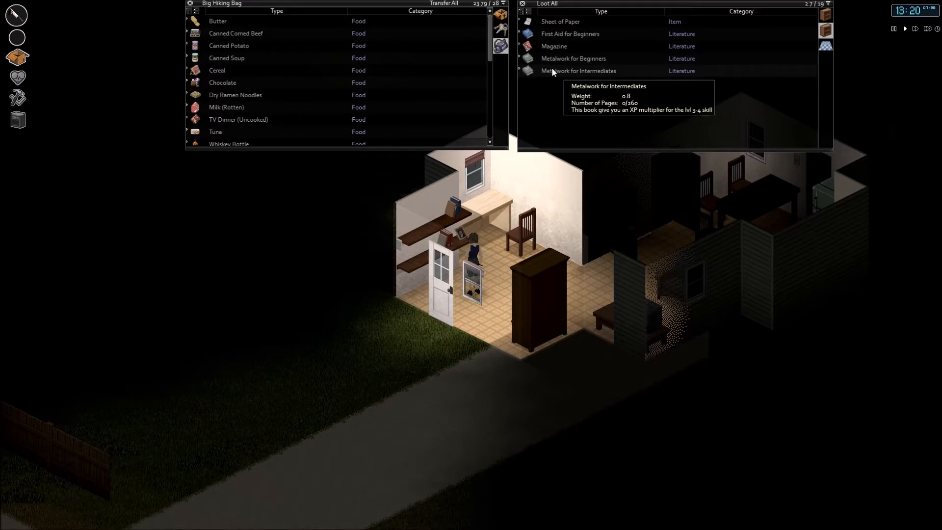
pyautogui.rightClick(365, 70)
pyautogui.click(366, 70)
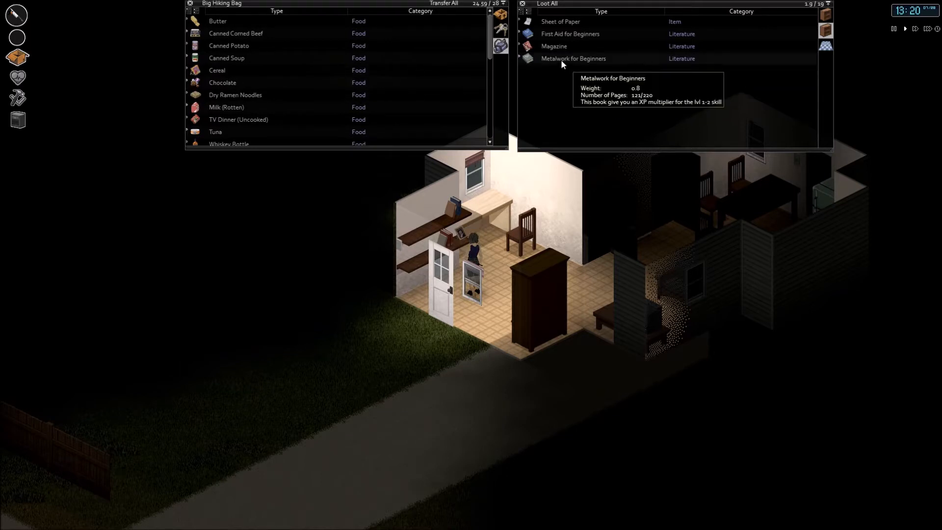
pyautogui.click(513, 222)
pyautogui.press('d')
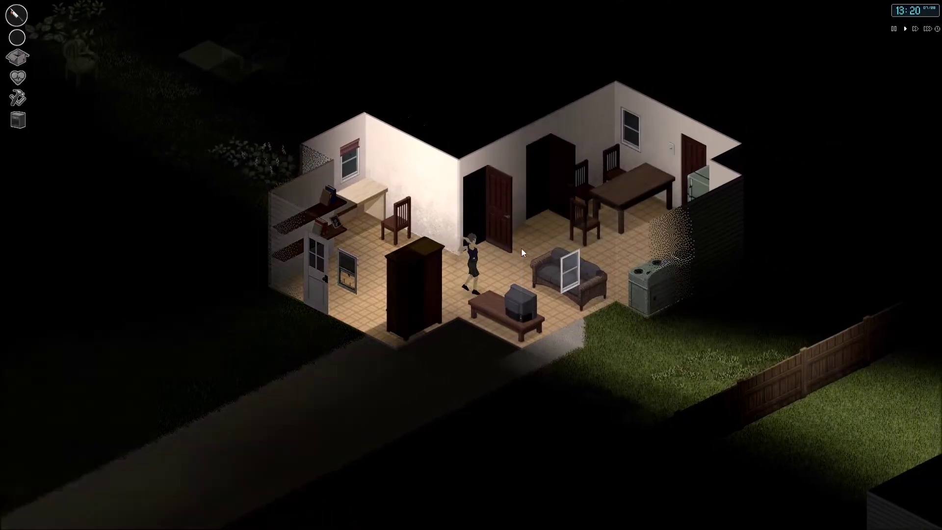
pyautogui.press('w')
pyautogui.scroll(2, 517, 247)
# - Take the Expert Carpentry book from the kitchen counter container into the bag
pyautogui.press('i')
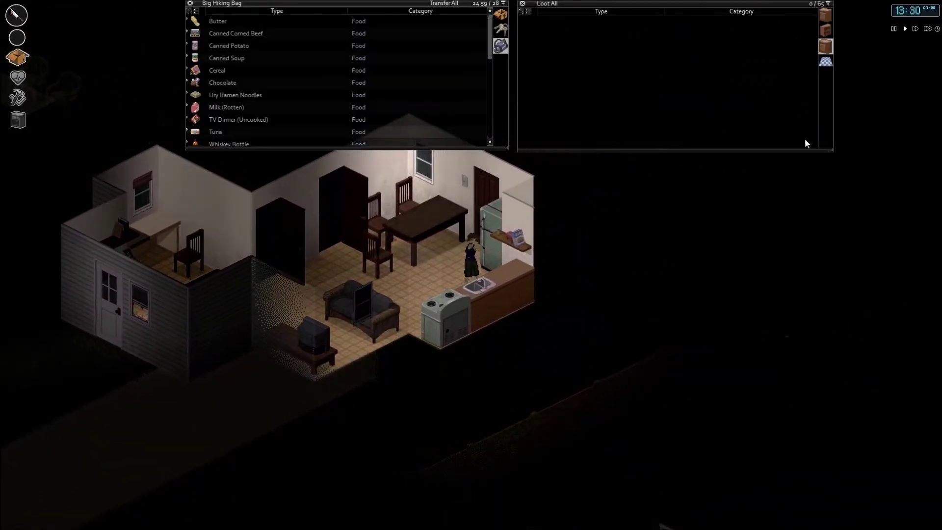
pyautogui.click(825, 30)
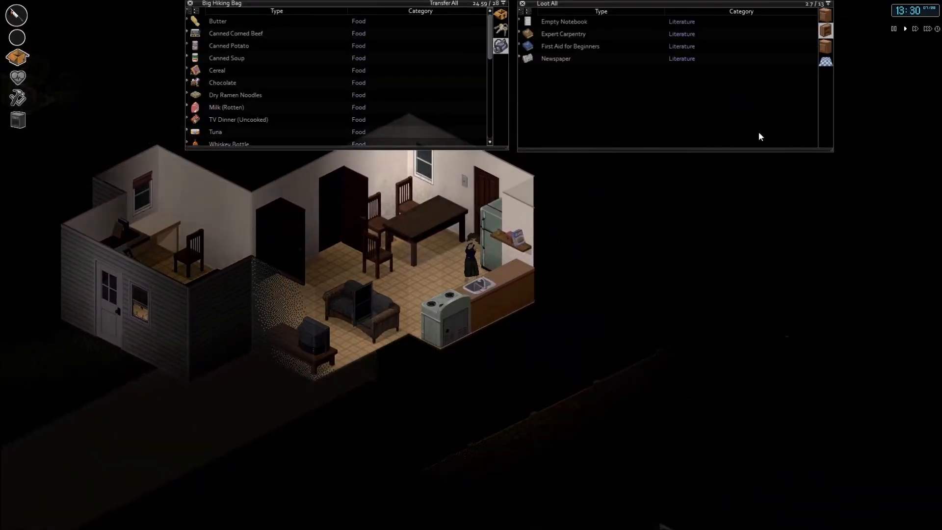
pyautogui.moveTo(563, 34)
pyautogui.doubleClick(554, 33)
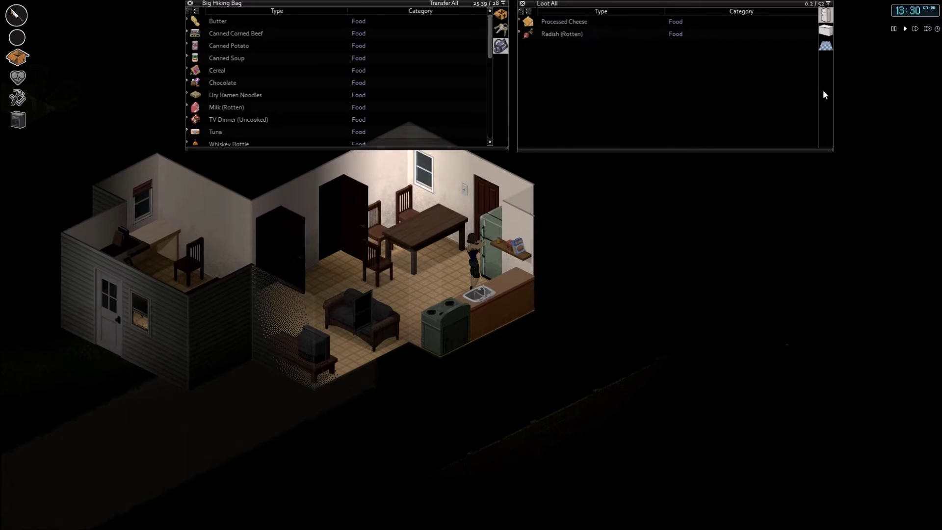
# - Close the inventory and walk across the kitchen and out the house door
pyautogui.click(454, 261)
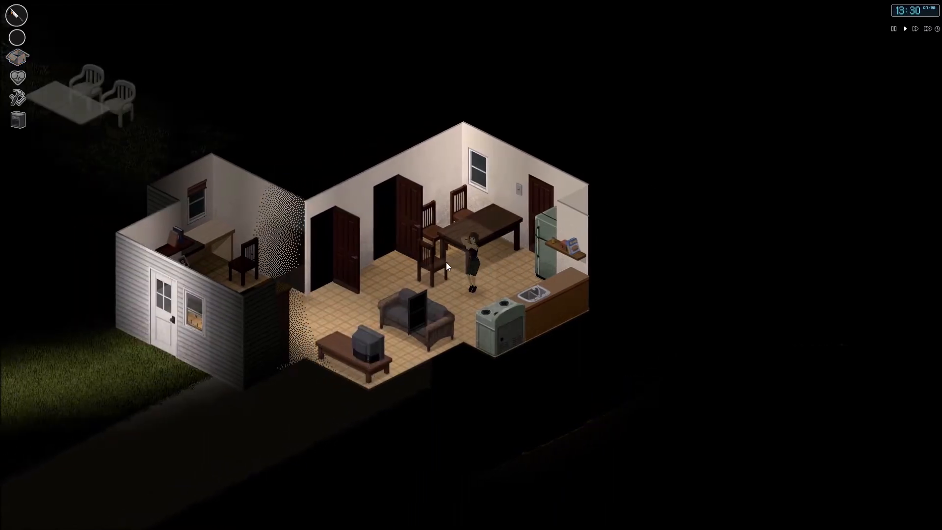
pyautogui.click(447, 260)
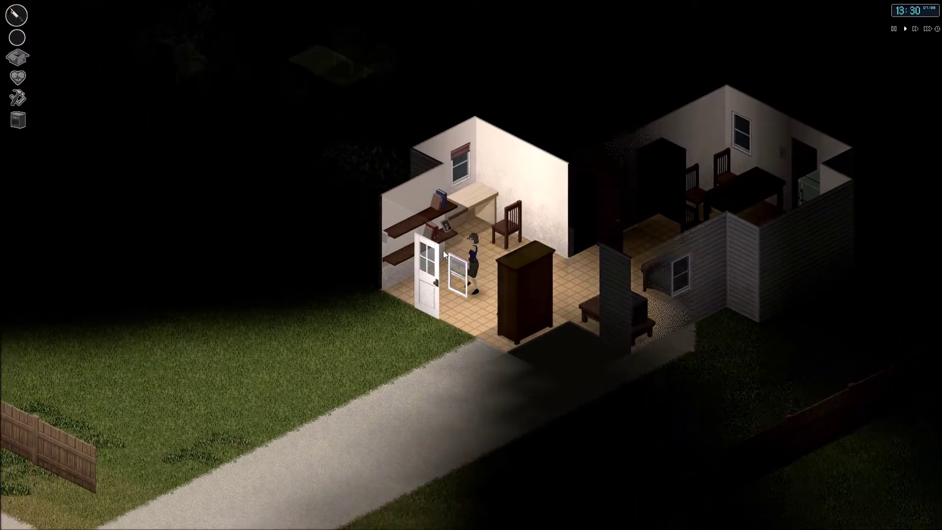
pyautogui.click(443, 250)
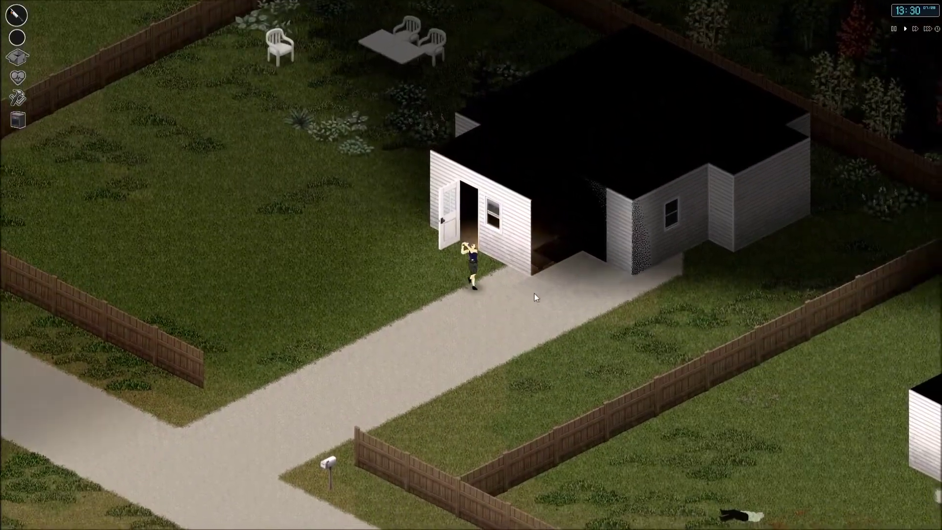
# - Cross the lawn past the corpse and search both garbage cans by the house
pyautogui.click(535, 294)
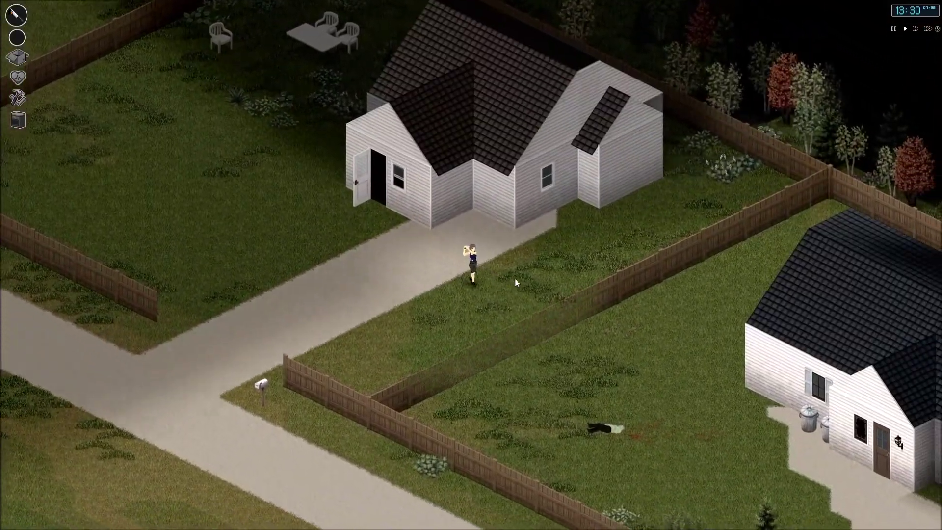
pyautogui.click(515, 278)
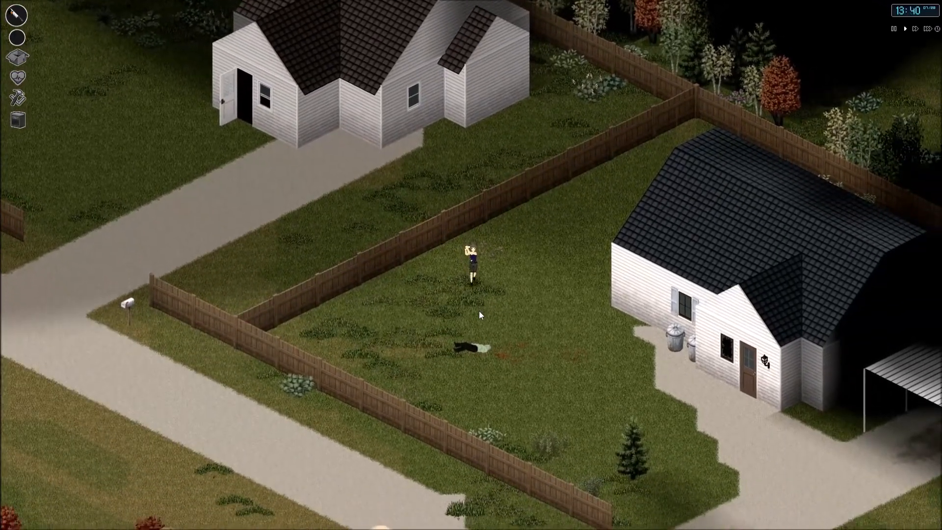
pyautogui.press('Tab')
pyautogui.press('Tab')
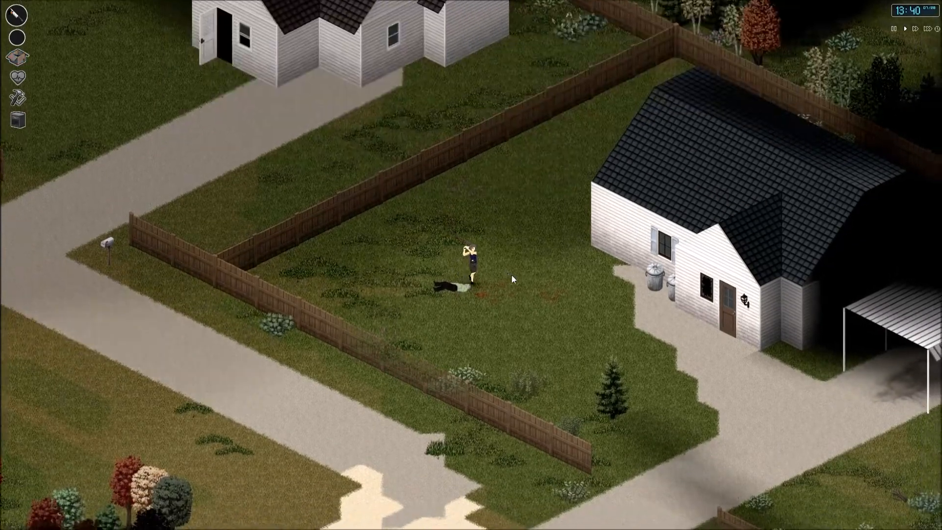
pyautogui.click(512, 275)
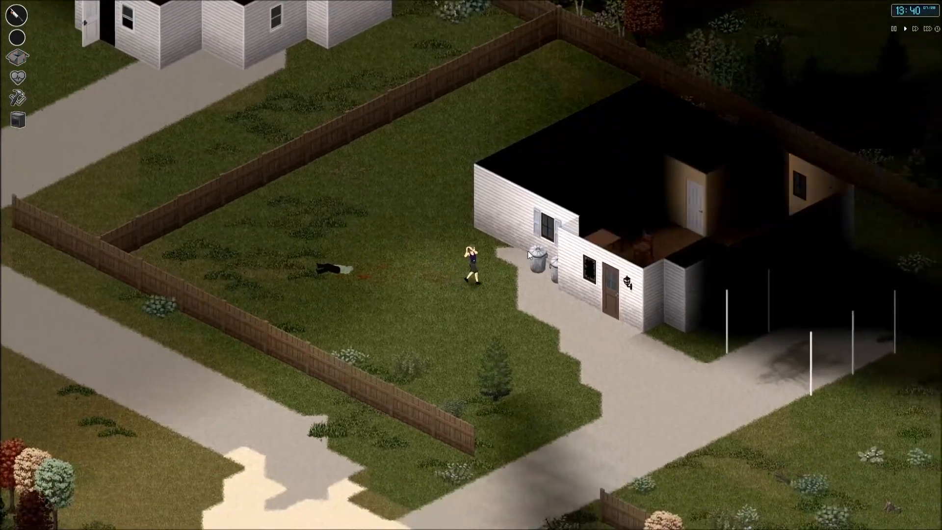
pyautogui.press('Tab')
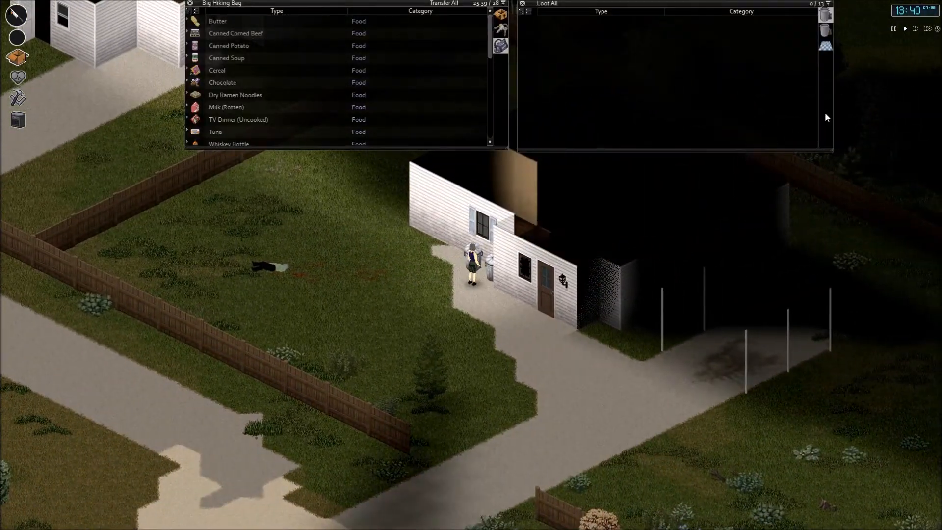
pyautogui.click(825, 13)
pyautogui.press('Tab')
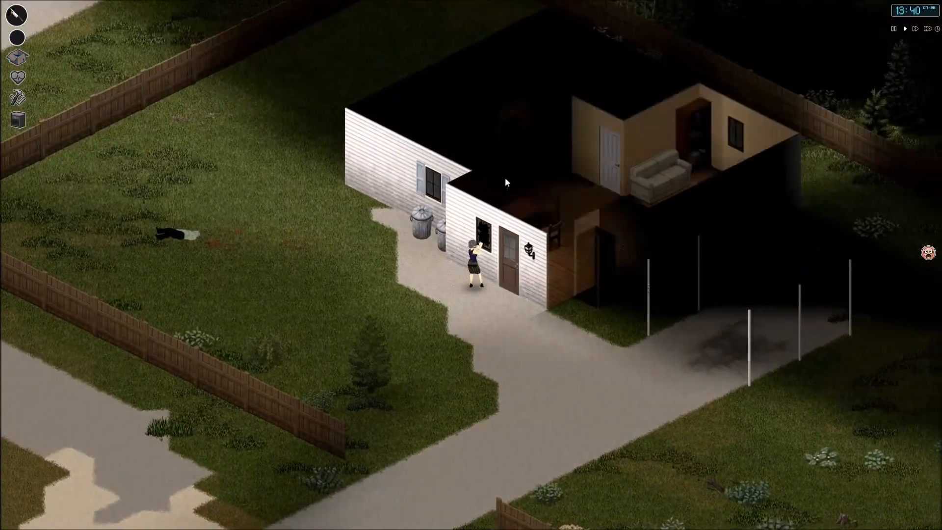
pyautogui.scroll(1, 516, 188)
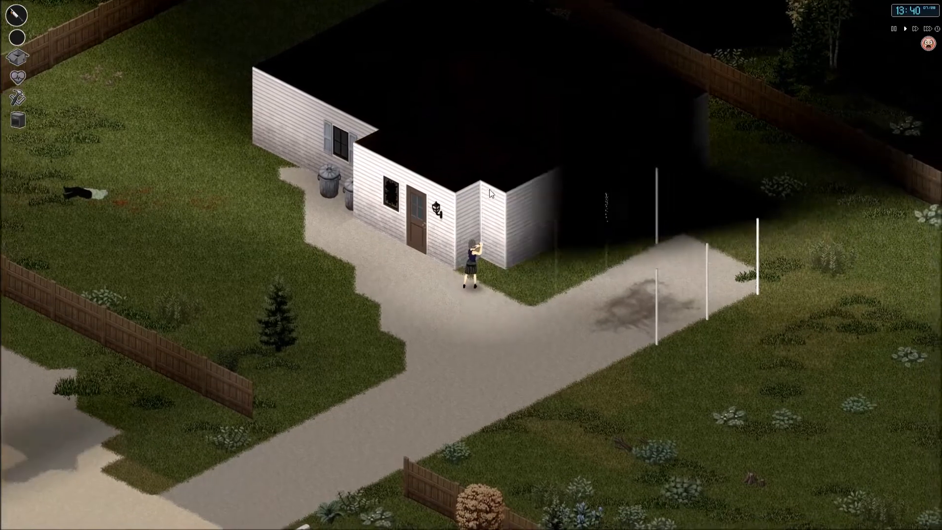
# - Circle the wall to peek in the window, open the side door and fight the zombie grabbing her
pyautogui.press('d')
pyautogui.press('w')
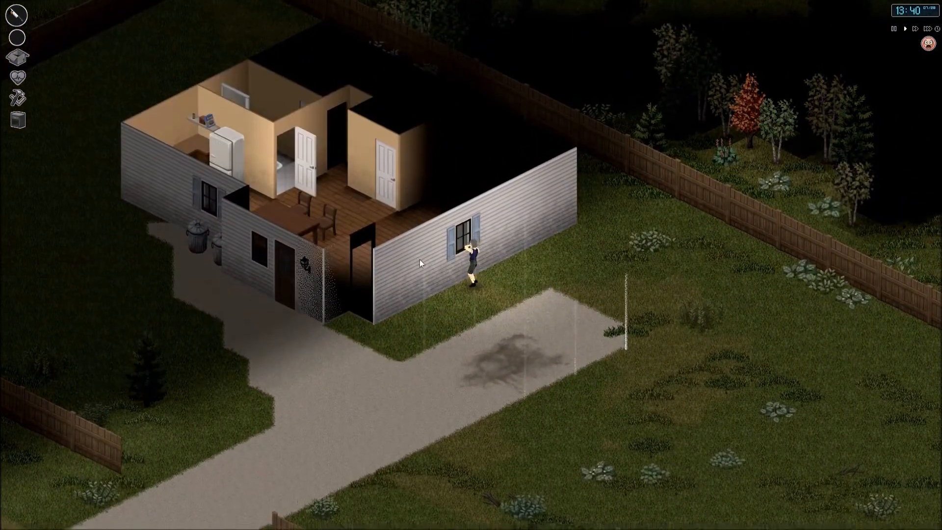
pyautogui.press('a')
pyautogui.press('a')
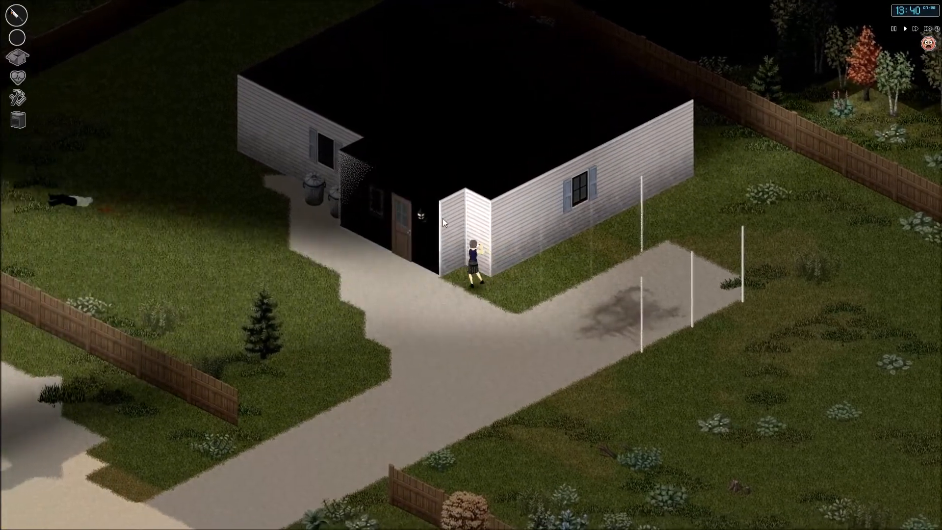
pyautogui.press('e')
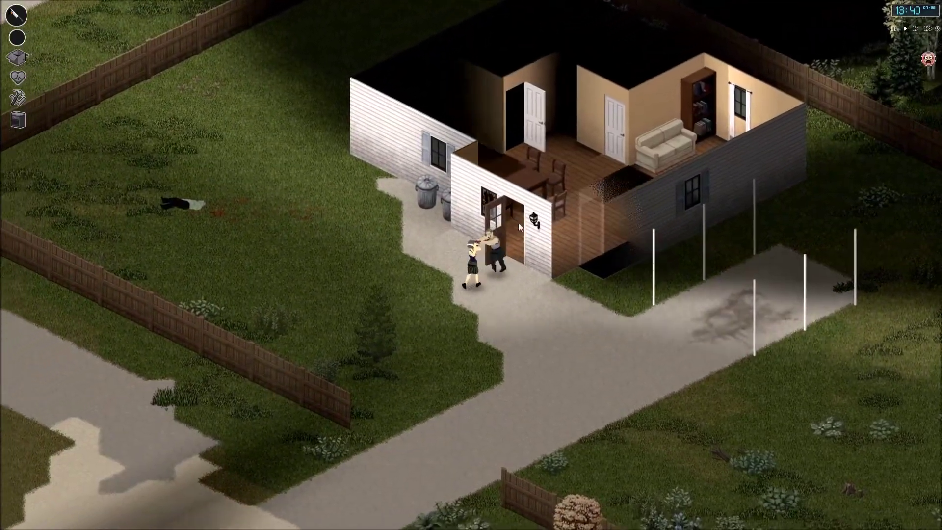
pyautogui.click(520, 227)
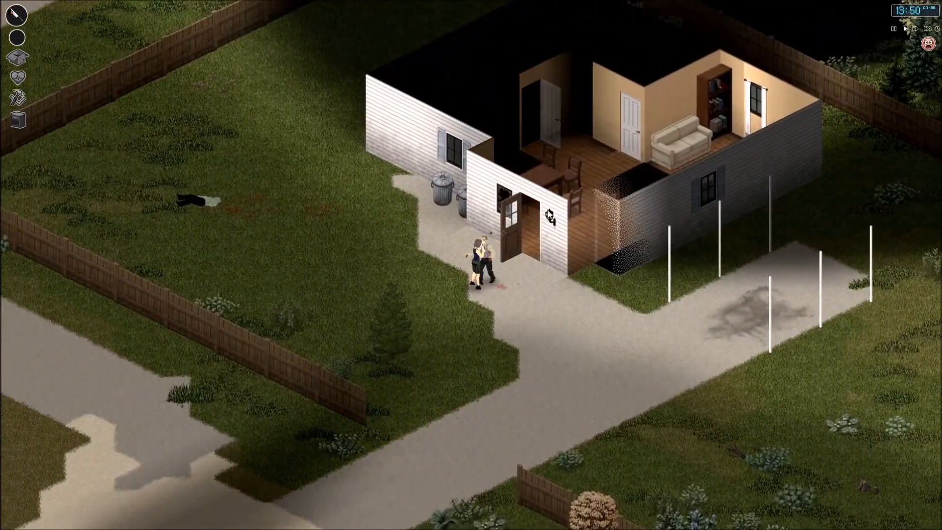
# - Check the zombie's corpse for loot, then walk inside into the small closet
pyautogui.press('i')
pyautogui.press('i')
pyautogui.press('w')
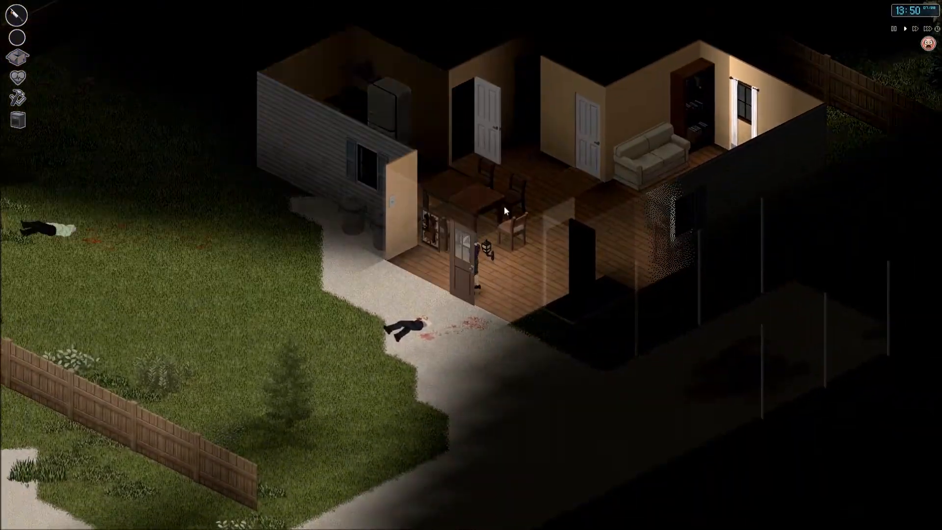
pyautogui.press('s')
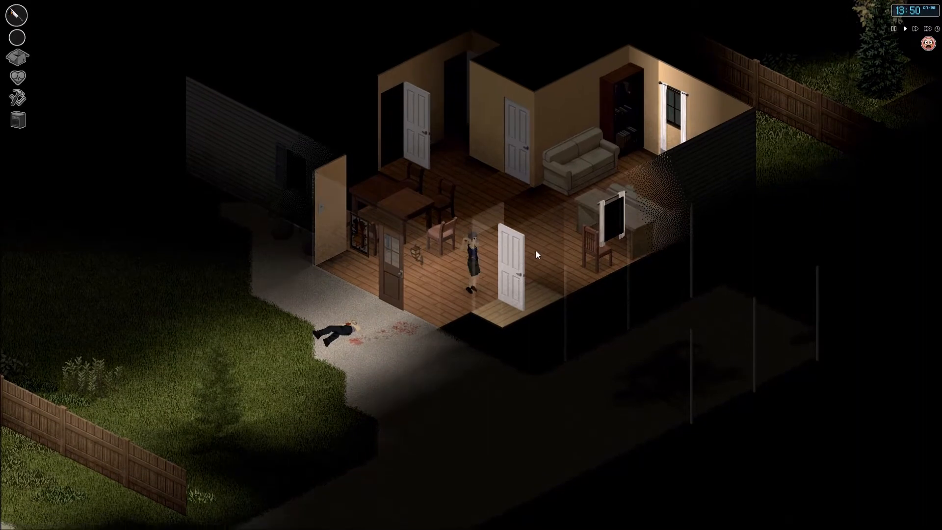
# - Shuffle in the closet doorway until the shelves' contents show in the loot window
pyautogui.press('a')
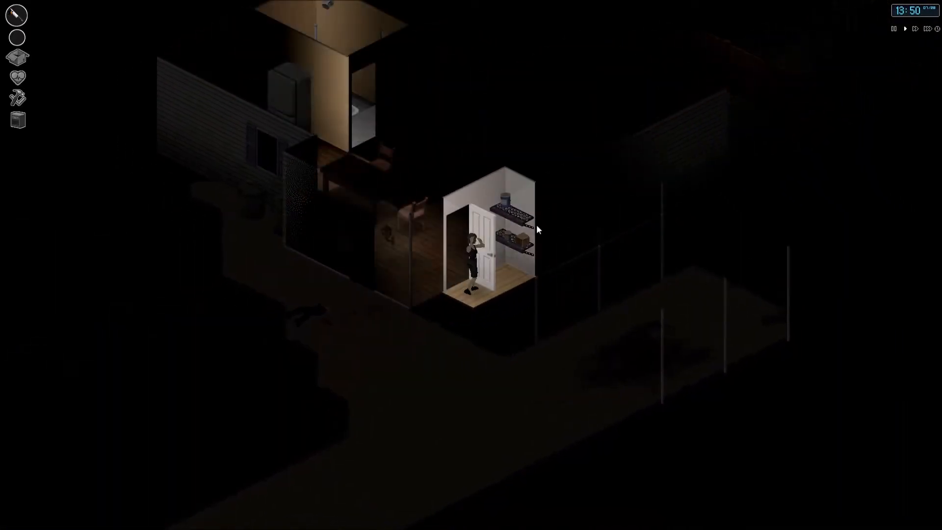
pyautogui.press('d')
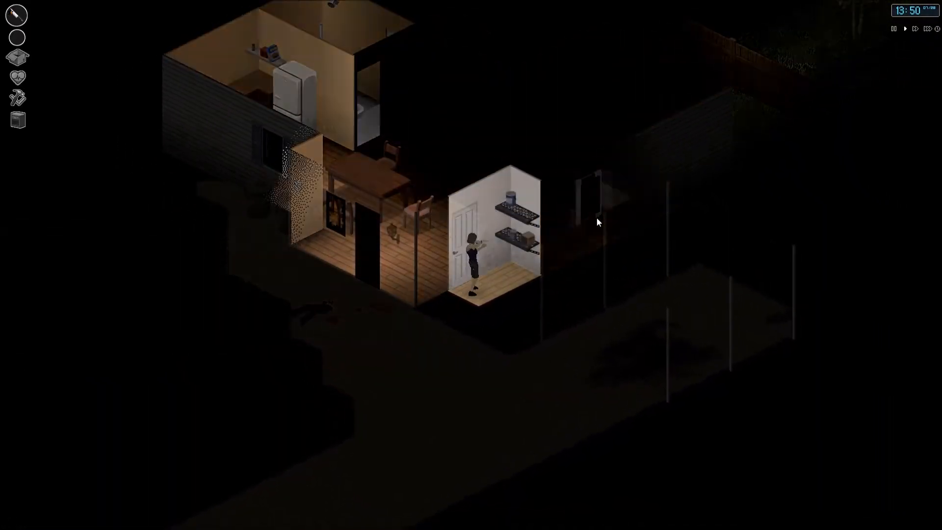
pyautogui.press('a')
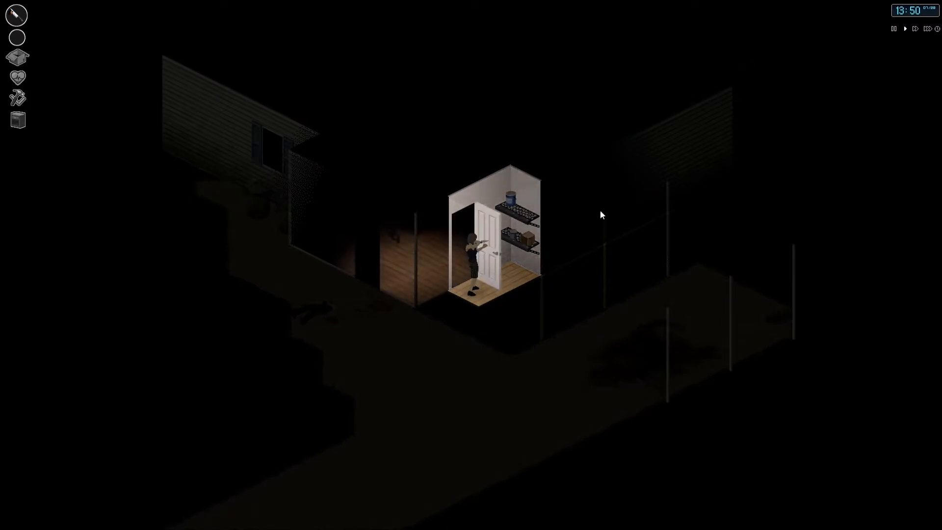
pyautogui.press('d')
pyautogui.press('a')
pyautogui.press('d')
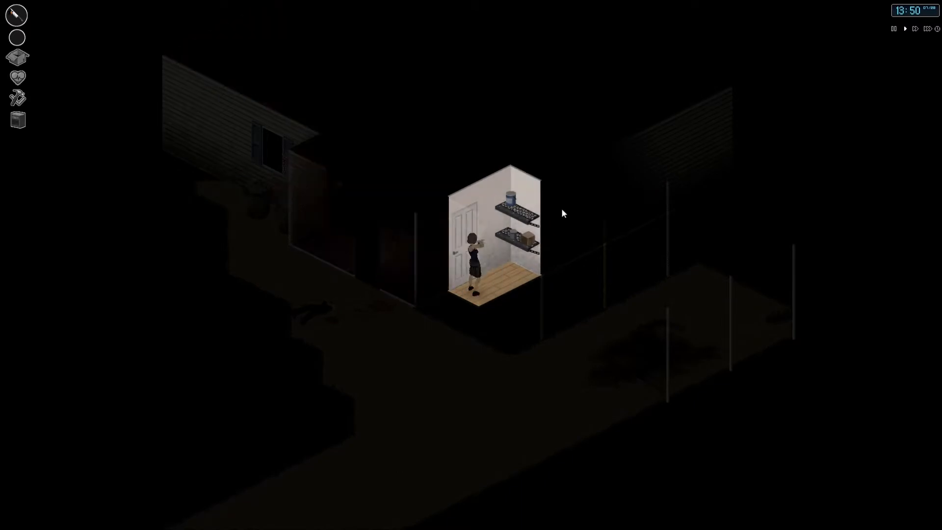
pyautogui.press('Tab')
# - Take the Thread and Battery into the bag, then walk out into the living room
pyautogui.doubleClick(555, 34)
pyautogui.moveTo(277, 71)
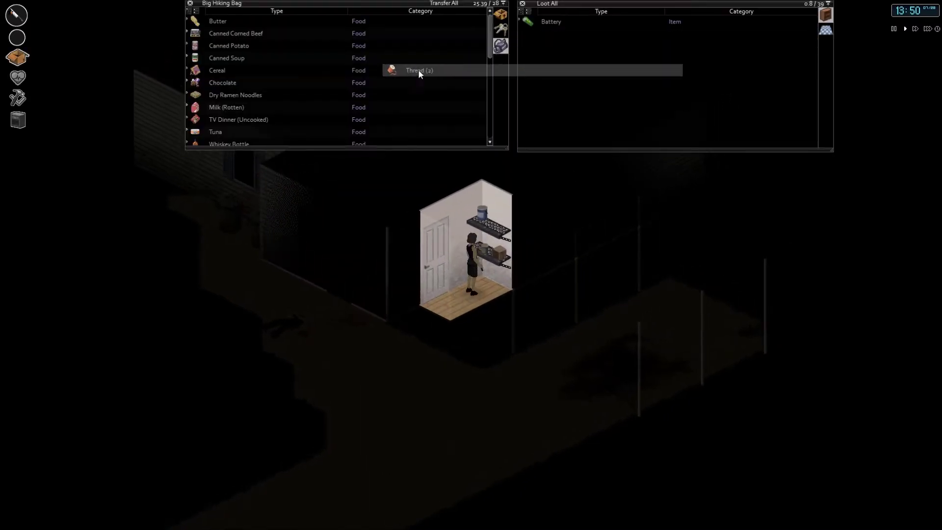
pyautogui.doubleClick(550, 22)
pyautogui.press('Tab')
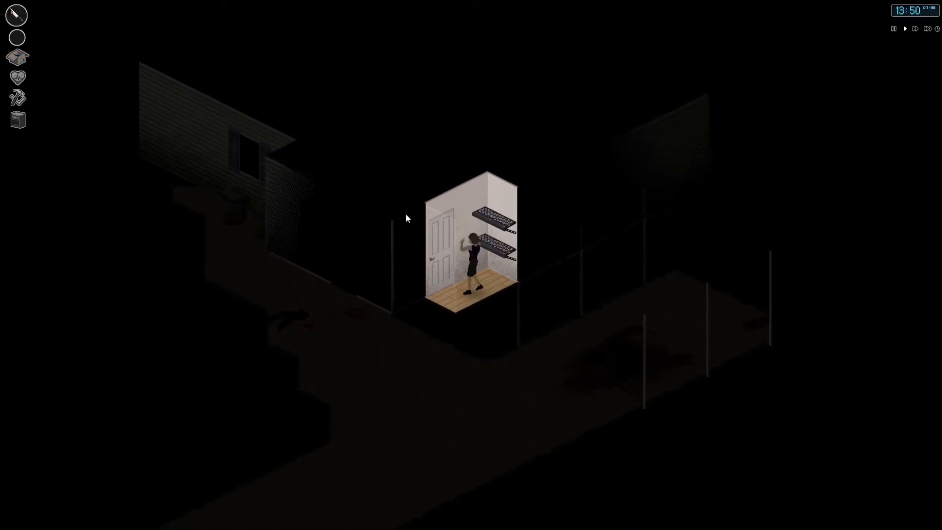
pyautogui.press('a')
pyautogui.press('d')
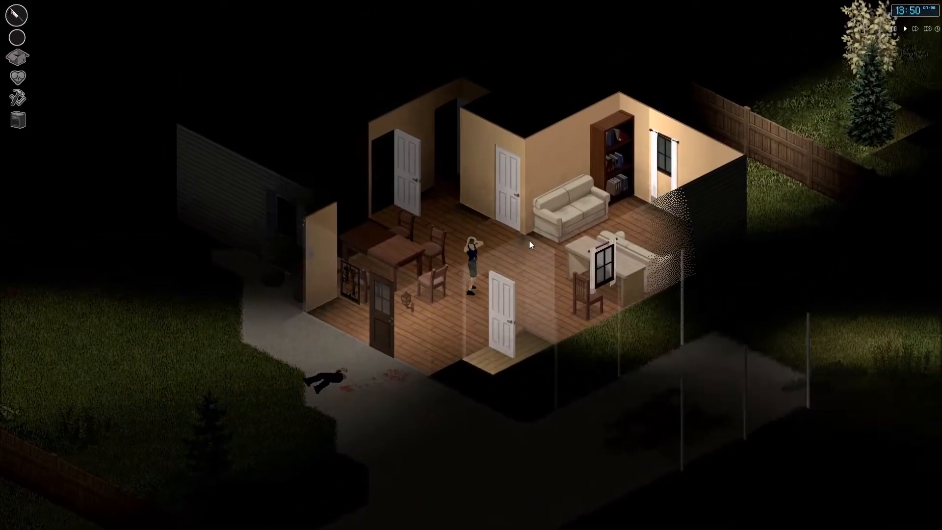
pyautogui.scroll(2, 530, 239)
# - Move Electricity for Beginners from the bookshelf into the bag
pyautogui.press('d')
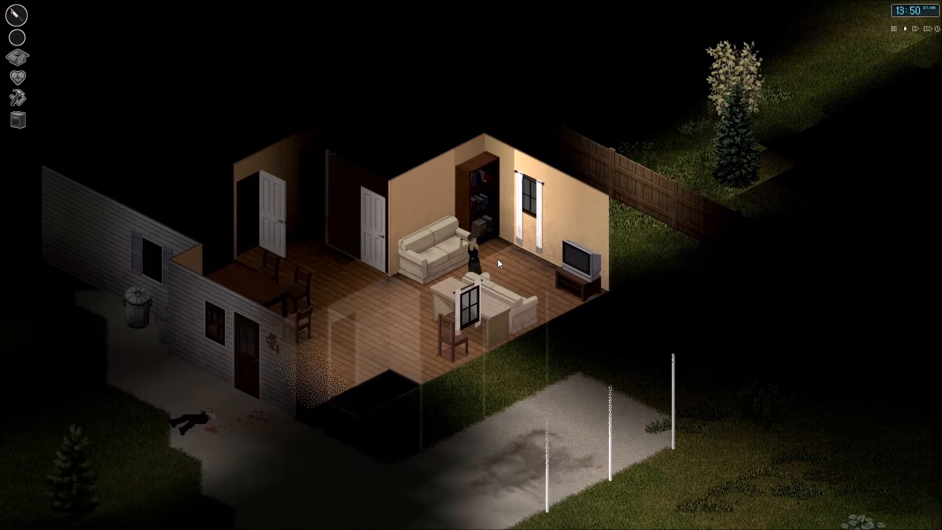
pyautogui.scroll(2, 515, 251)
pyautogui.press('Tab')
pyautogui.scroll(-2, 454, 207)
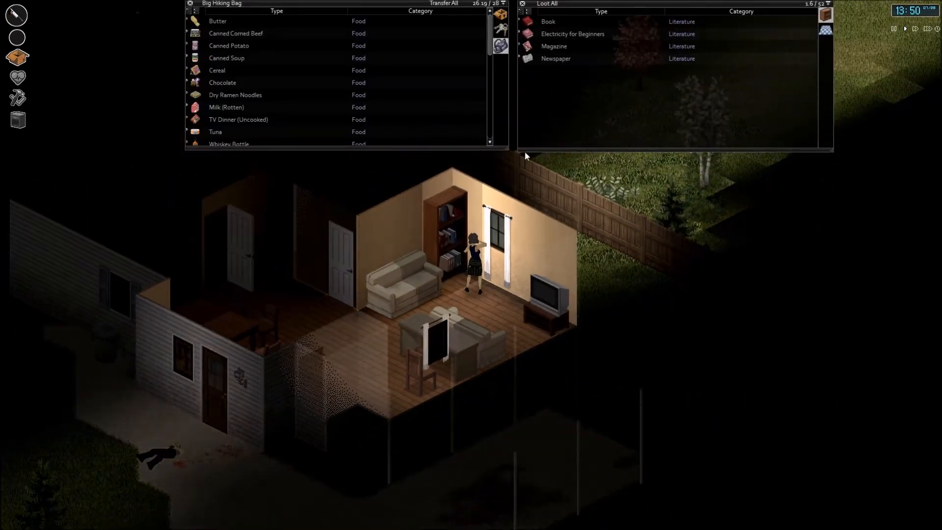
pyautogui.moveTo(573, 33); pyautogui.dragTo(410, 81)
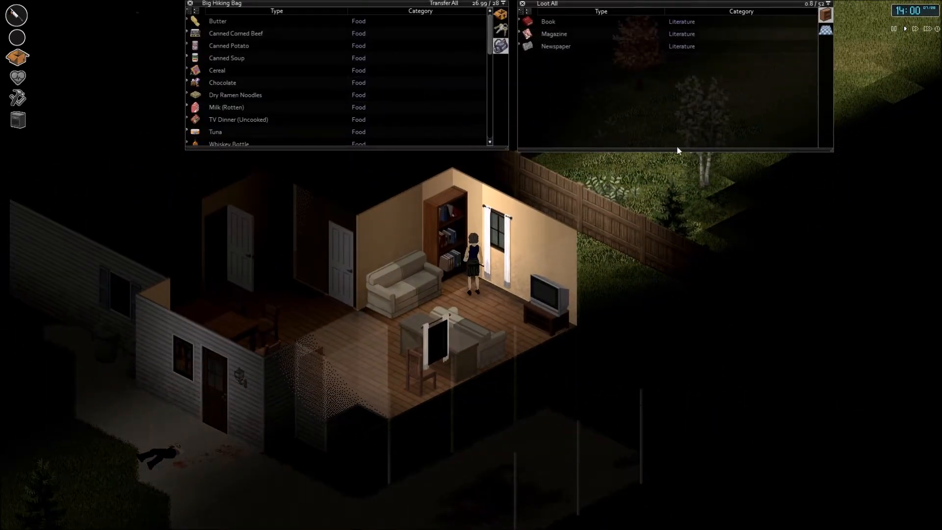
pyautogui.press('Tab')
# - Walk upstairs through the pink bedroom and the other bedroom, checking its containers, then head down
pyautogui.press('a')
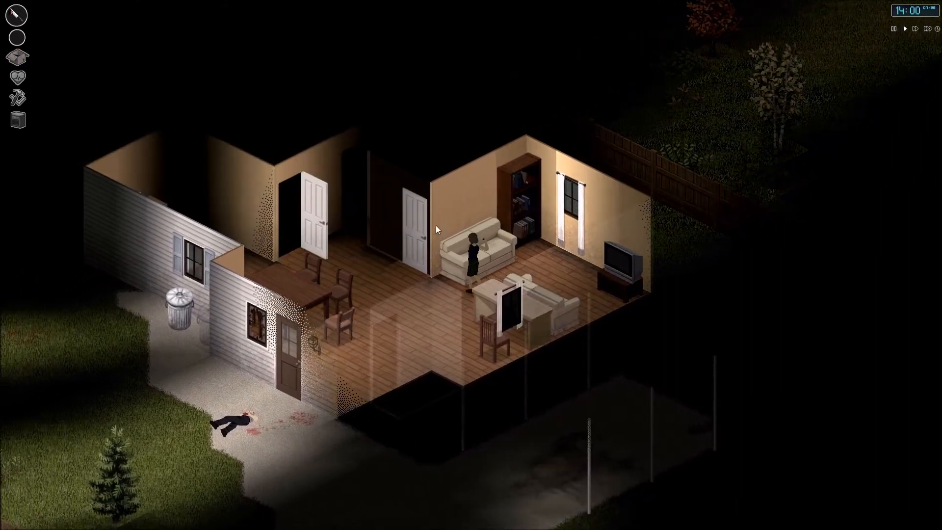
pyautogui.press('w')
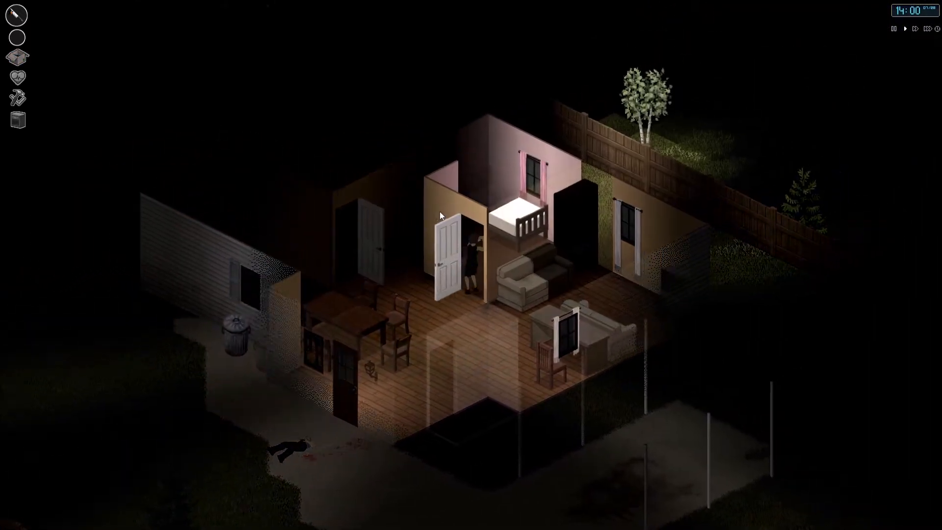
pyautogui.press('s')
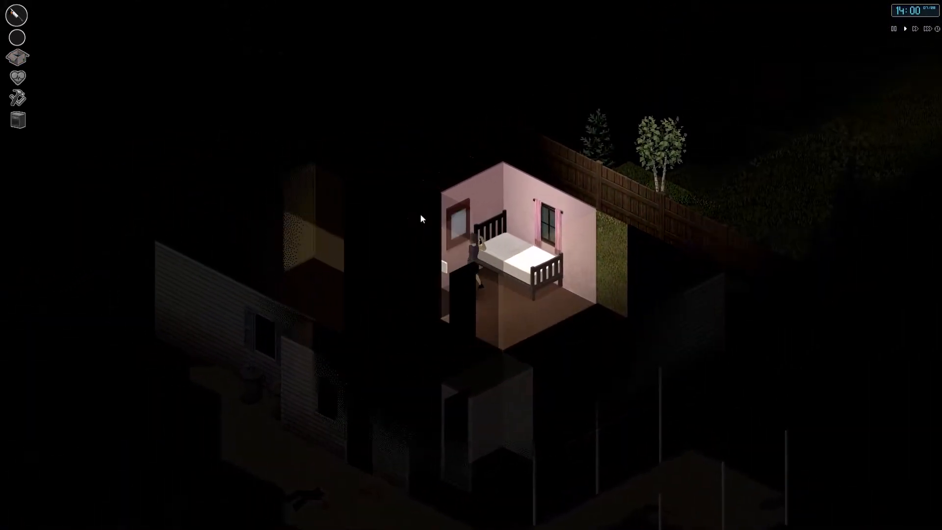
pyautogui.press('s')
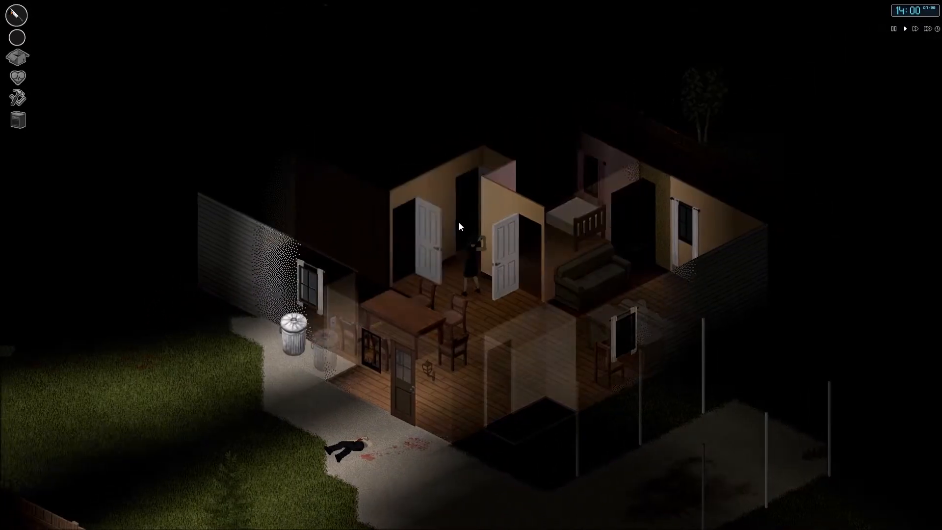
pyautogui.press('w')
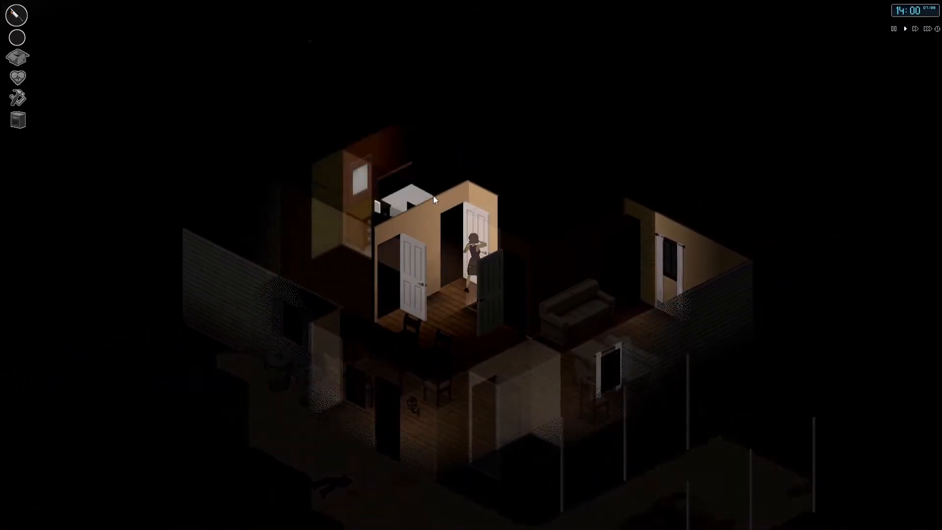
pyautogui.press('w')
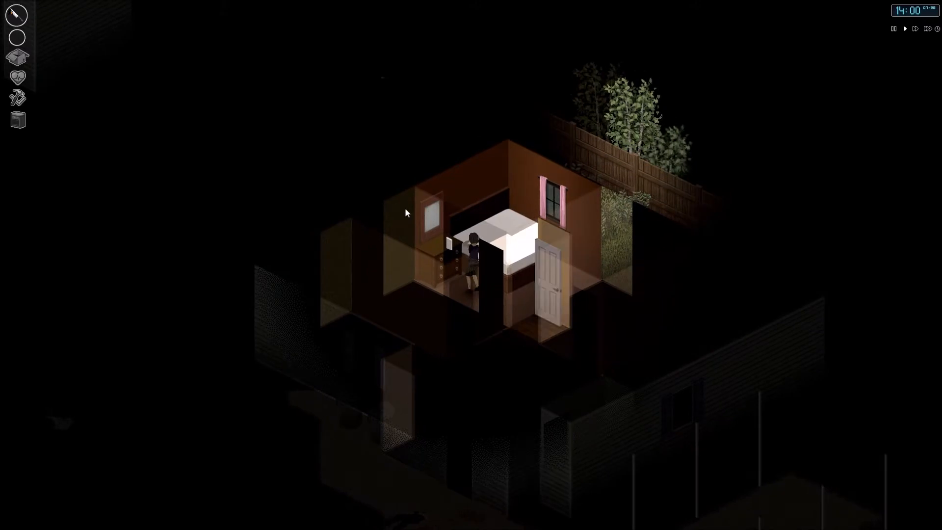
pyautogui.press('Tab')
pyautogui.press('Tab')
pyautogui.press('s')
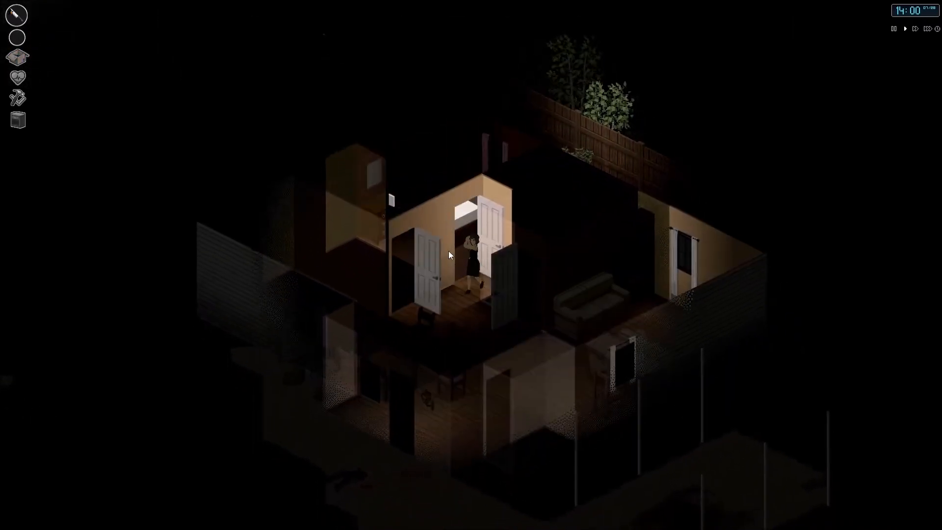
# - Enter the bathroom closing its door, check the adjoining bedroom, then walk into the kitchen
pyautogui.press('w')
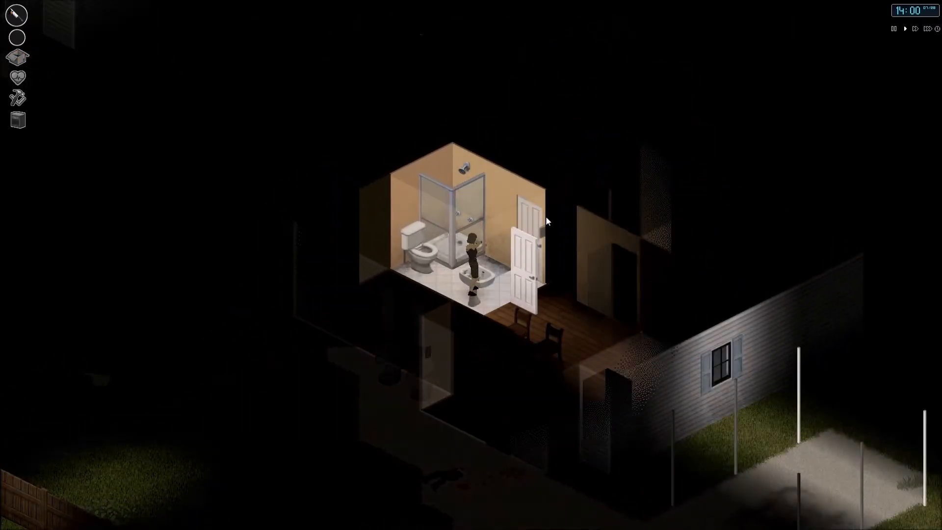
pyautogui.press('e')
pyautogui.press('e')
pyautogui.press('w')
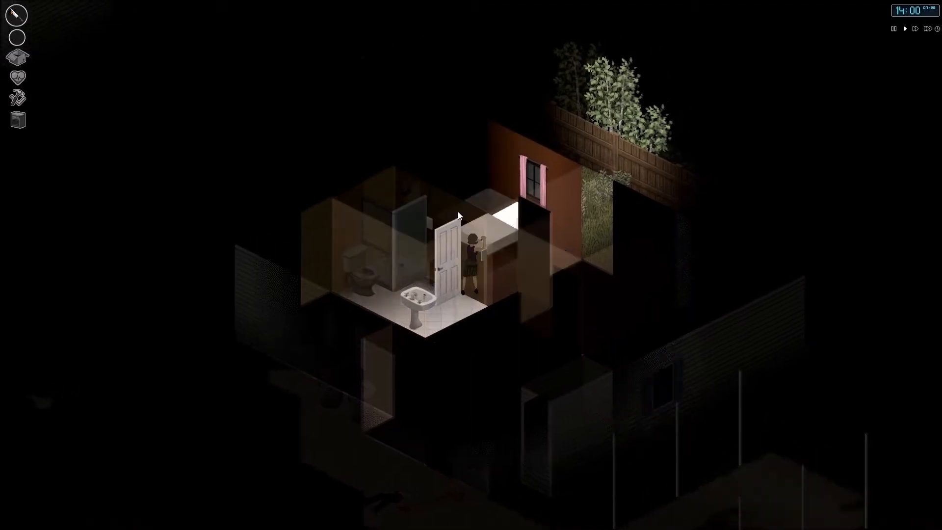
pyautogui.press('s')
pyautogui.scroll(-3, 479, 247)
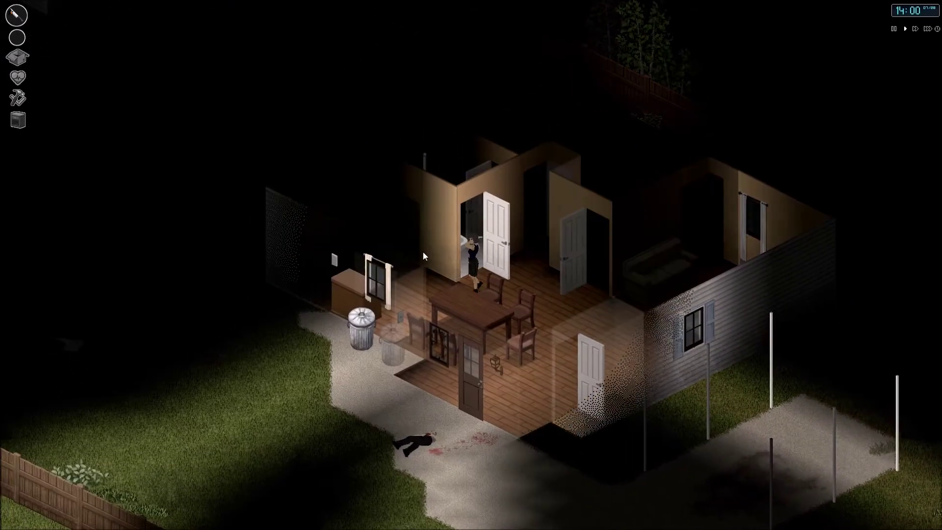
pyautogui.press('w')
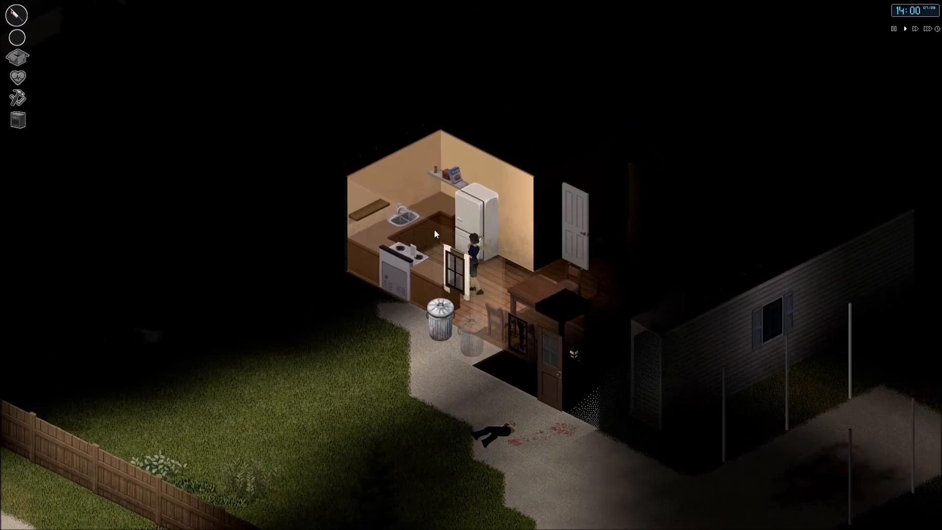
# - Move the Canned Beans from the kitchen container into the Big Hiking Bag
pyautogui.press('i')
pyautogui.click(434, 269)
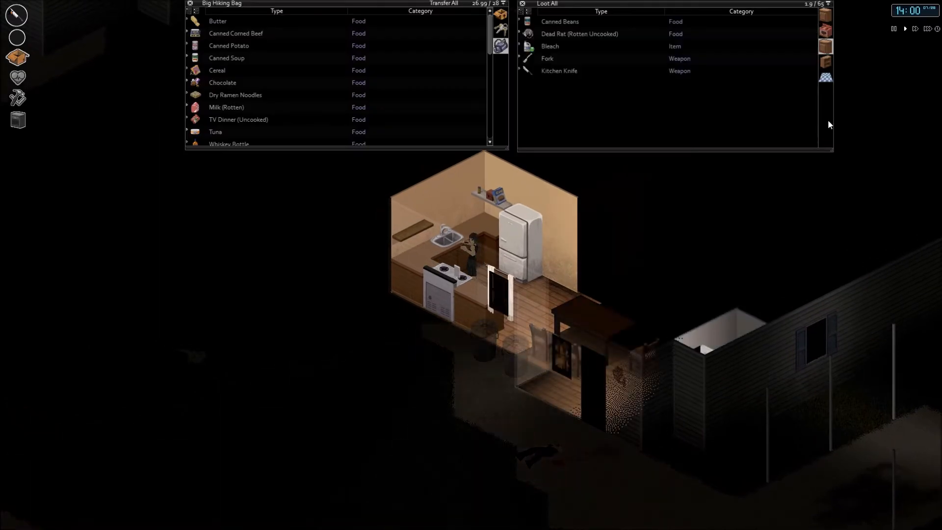
pyautogui.moveTo(556, 21); pyautogui.dragTo(414, 64)
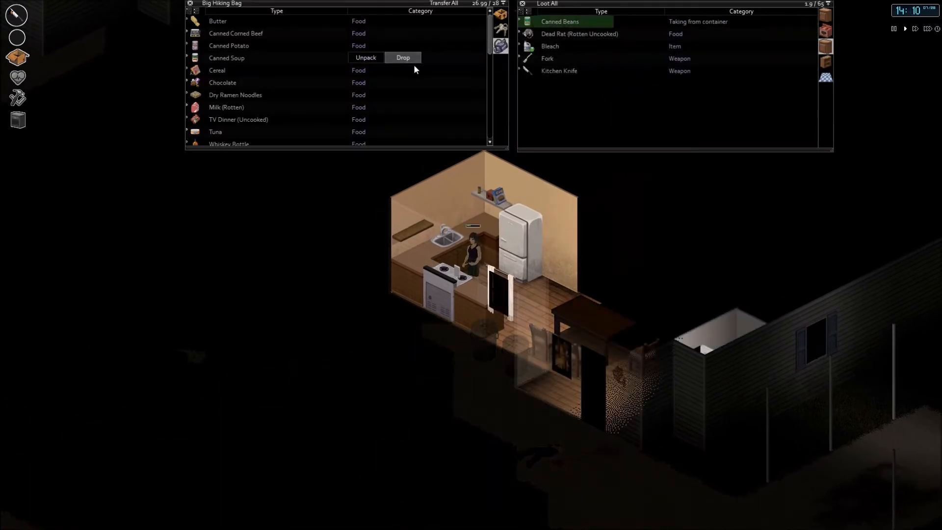
pyautogui.moveTo(561, 58); pyautogui.dragTo(457, 58)
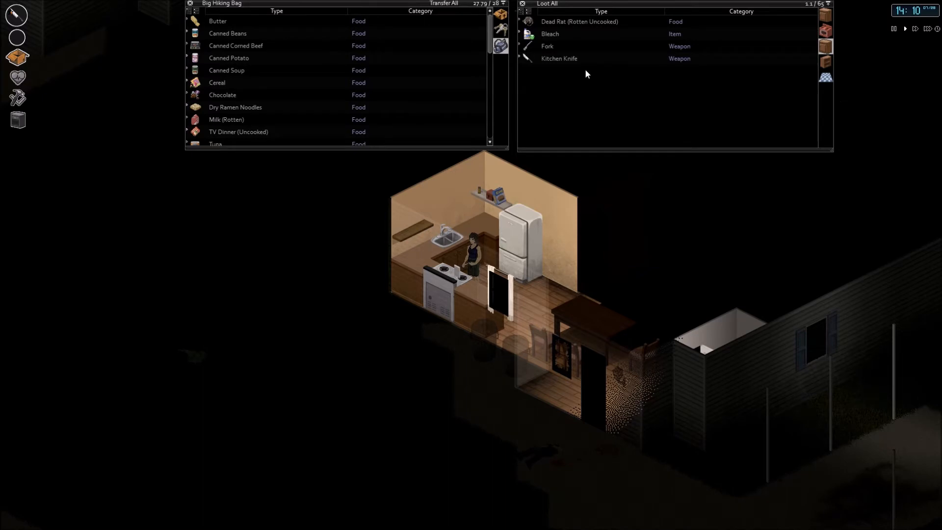
pyautogui.scroll(-2, 839, 124)
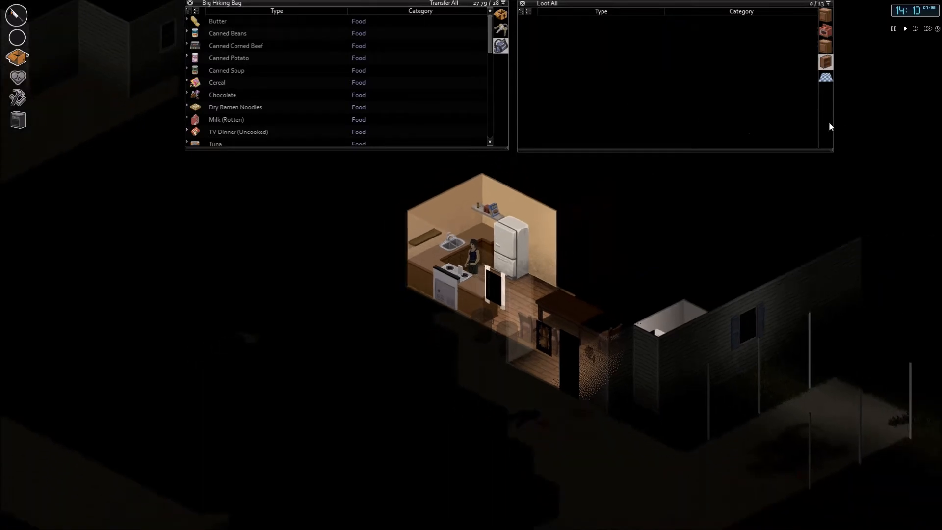
pyautogui.scroll(-1, 830, 123)
# - Close the inventory panels and walk through the house toward the front door
pyautogui.press('Tab')
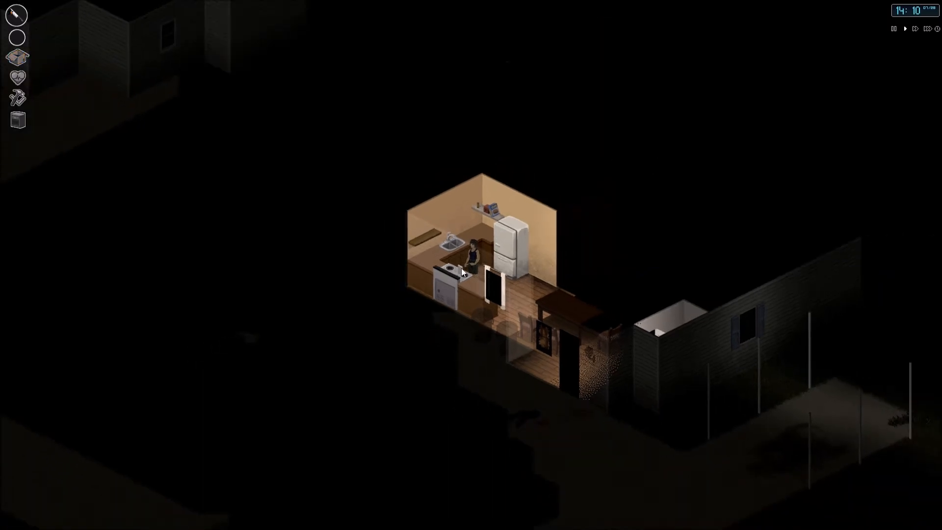
pyautogui.click(488, 256)
pyautogui.press('w')
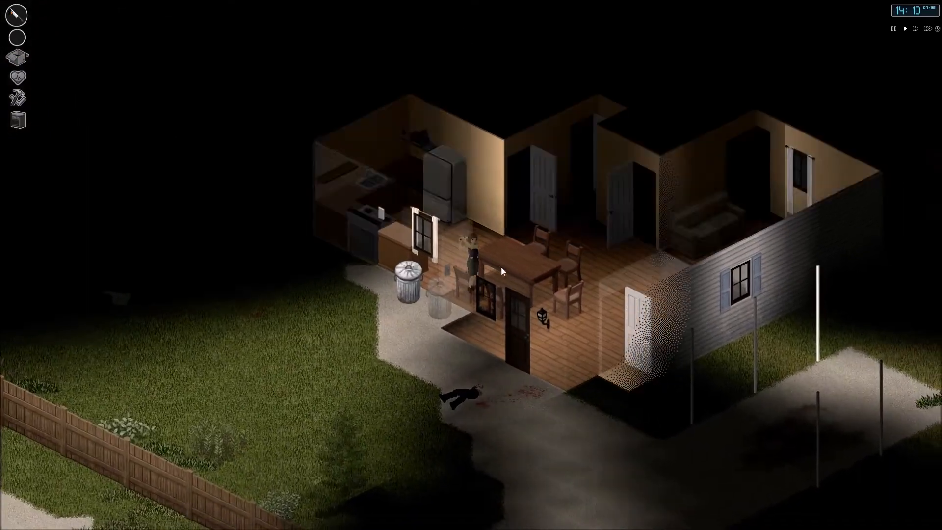
# - Step out the front door into the yard
pyautogui.press('s')
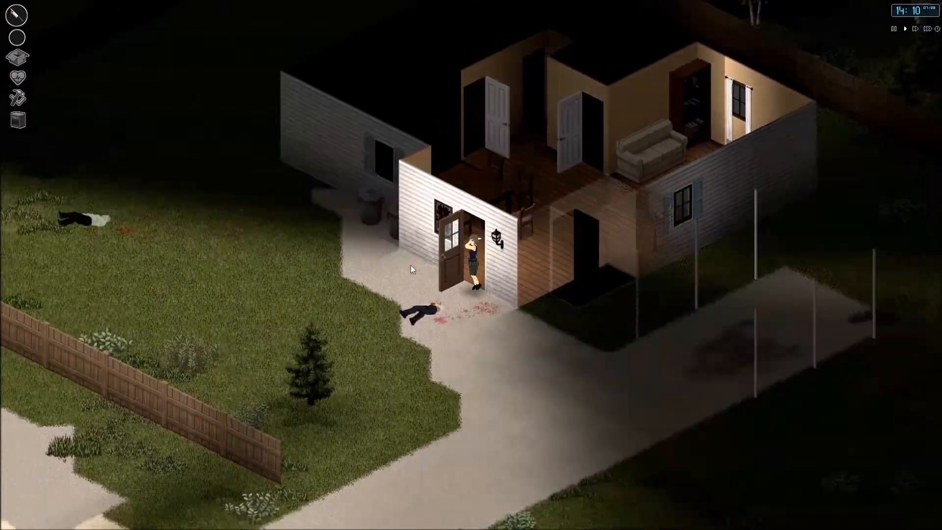
pyautogui.scroll(-3, 410, 266)
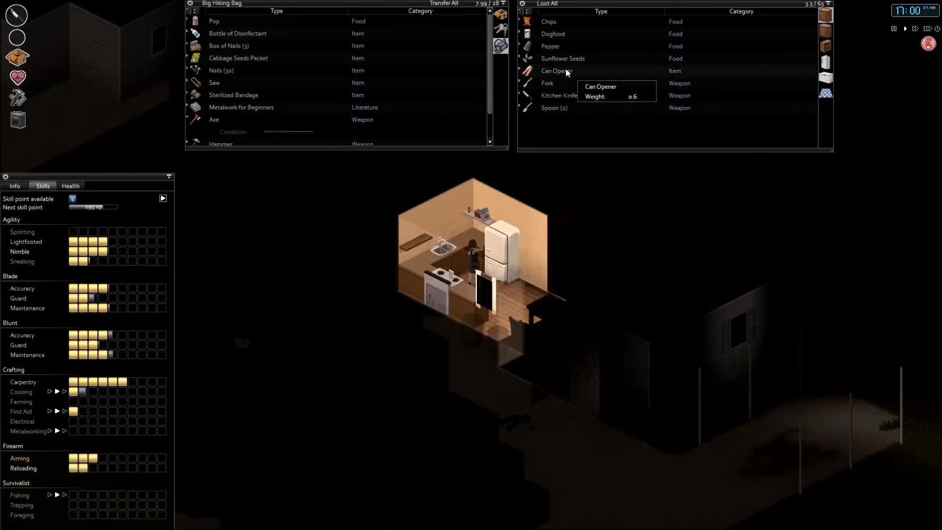
# - Bag the Dogfood, Chips, Pepper, Can Opener and Kitchen Knife, eating the Sunflower Seeds
pyautogui.moveTo(549, 38); pyautogui.dragTo(431, 63)
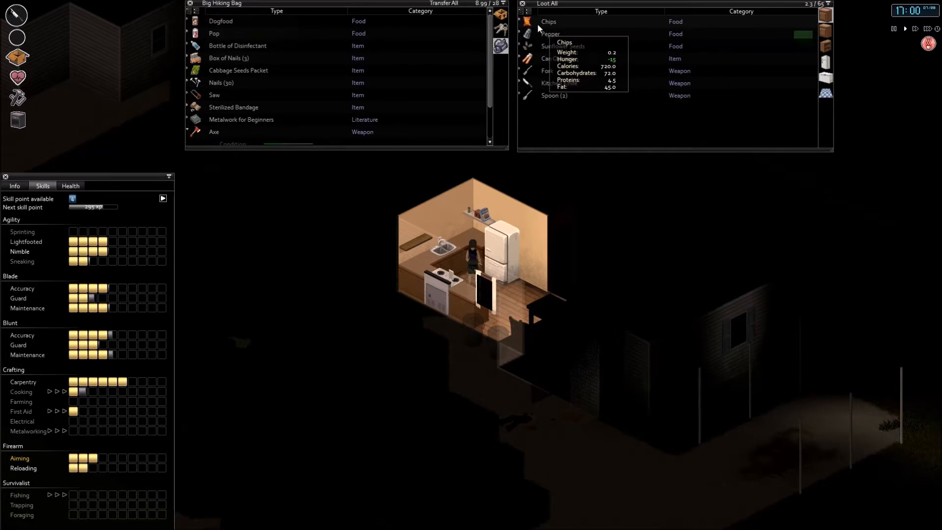
pyautogui.moveTo(537, 23); pyautogui.dragTo(460, 45)
pyautogui.moveTo(553, 34); pyautogui.dragTo(391, 74)
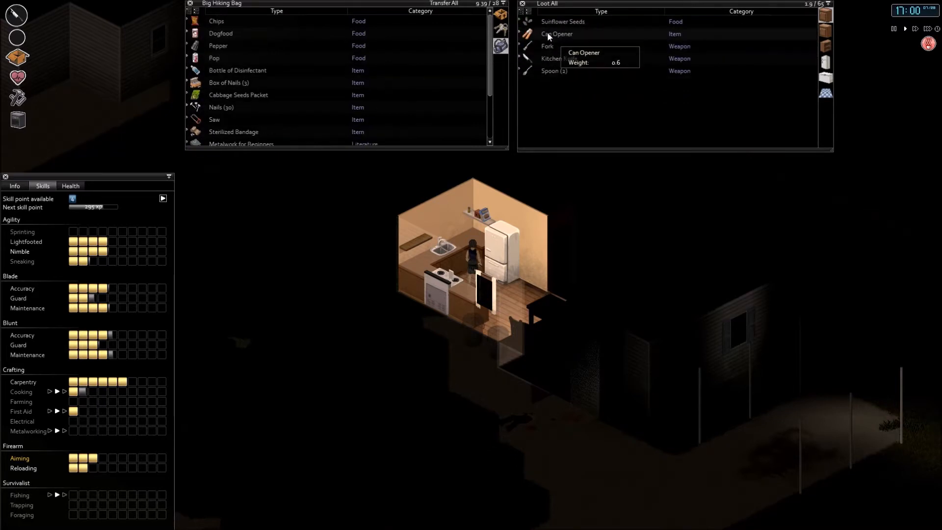
pyautogui.rightClick(549, 22)
pyautogui.click(610, 51)
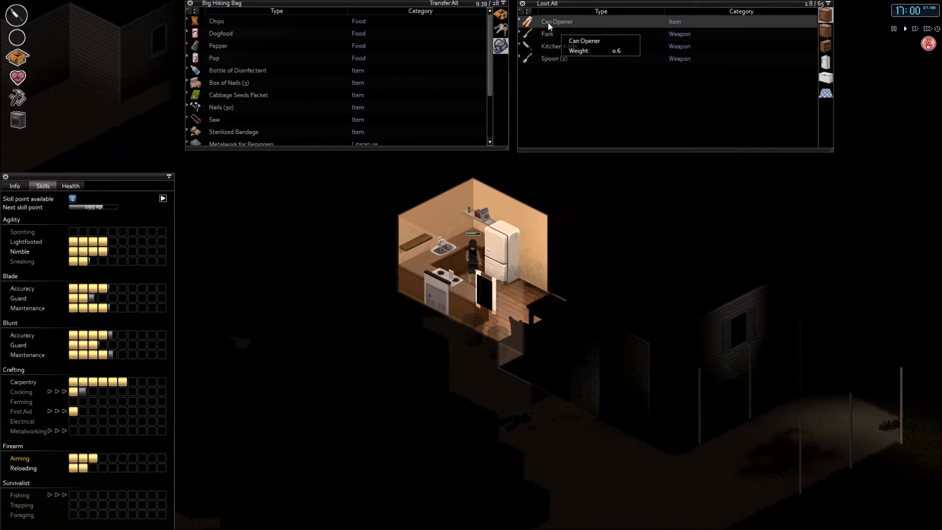
pyautogui.moveTo(555, 23); pyautogui.dragTo(423, 46)
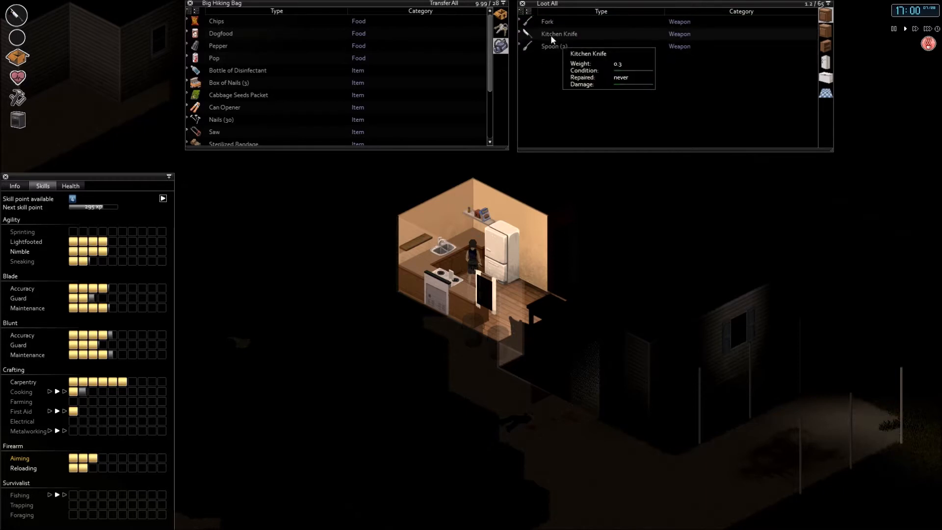
pyautogui.moveTo(553, 45); pyautogui.dragTo(413, 56)
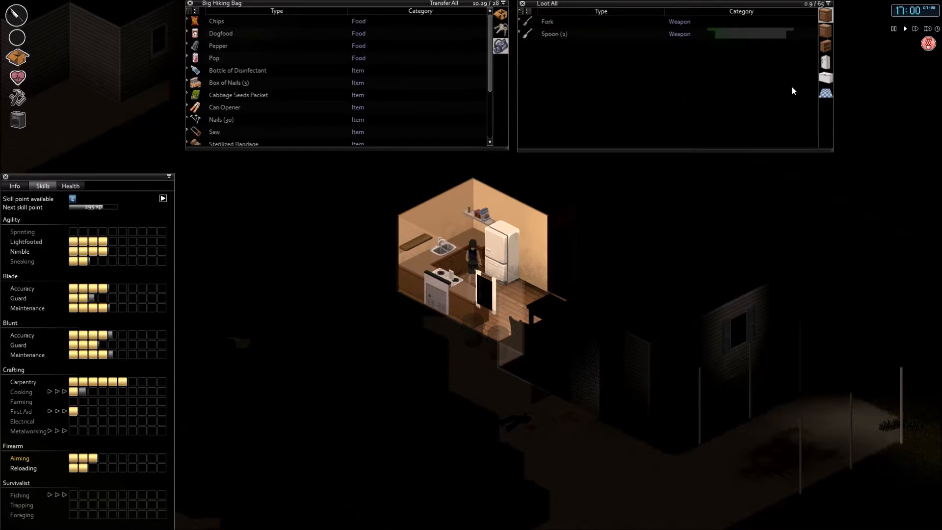
# - From the other counters, bag the Pasta, Garbage Bag, second Can Opener and Cereal
pyautogui.click(824, 113)
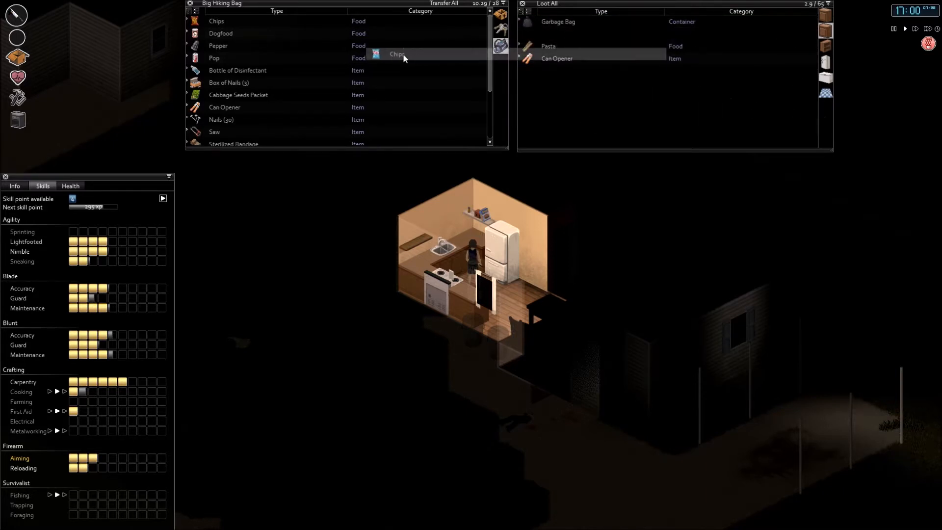
pyautogui.moveTo(549, 34); pyautogui.dragTo(421, 47)
pyautogui.doubleClick(544, 22)
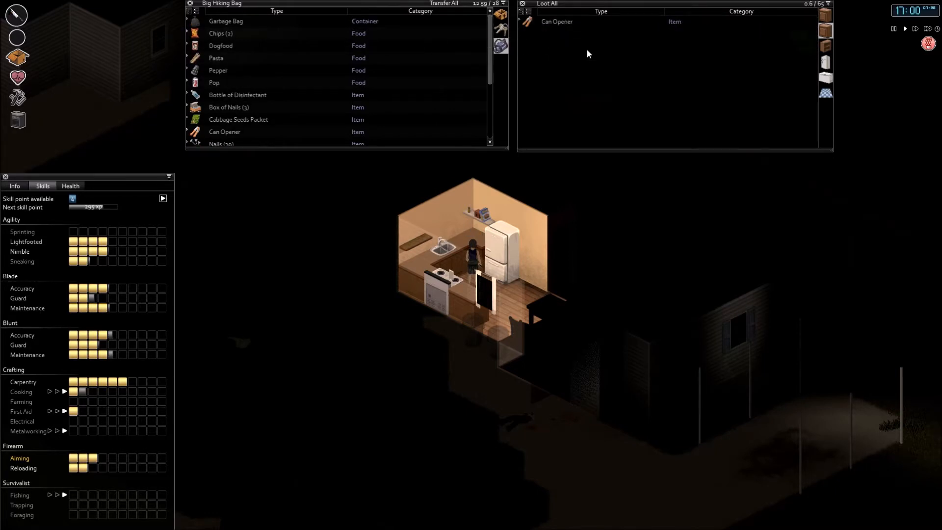
pyautogui.moveTo(559, 23); pyautogui.dragTo(421, 62)
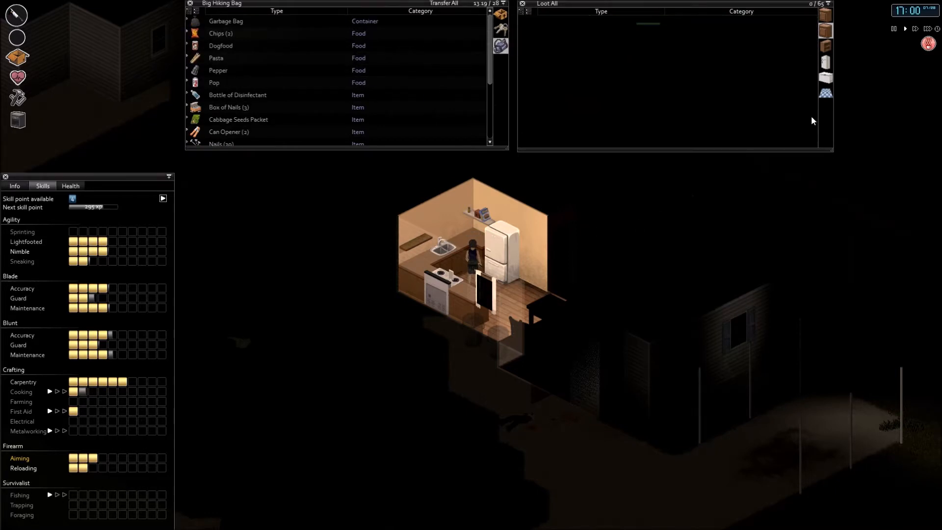
pyautogui.click(395, 273)
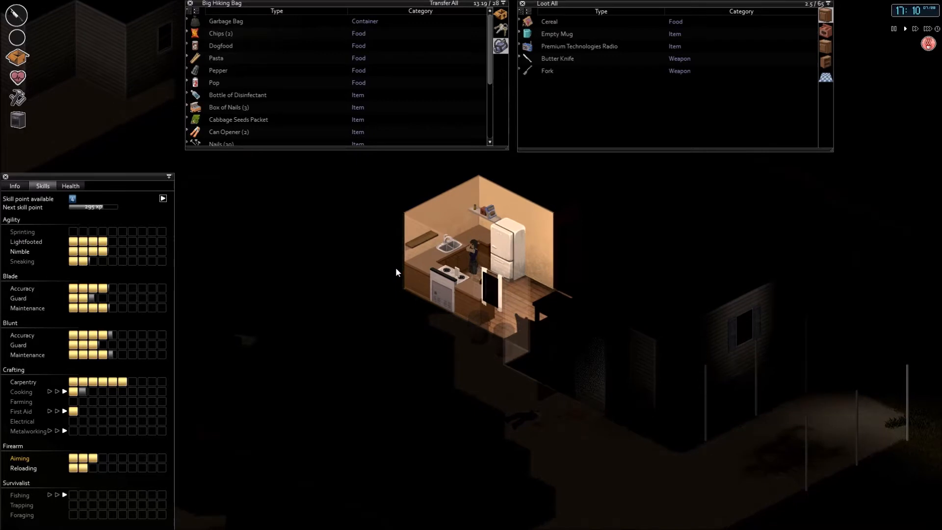
pyautogui.moveTo(550, 22); pyautogui.dragTo(466, 76)
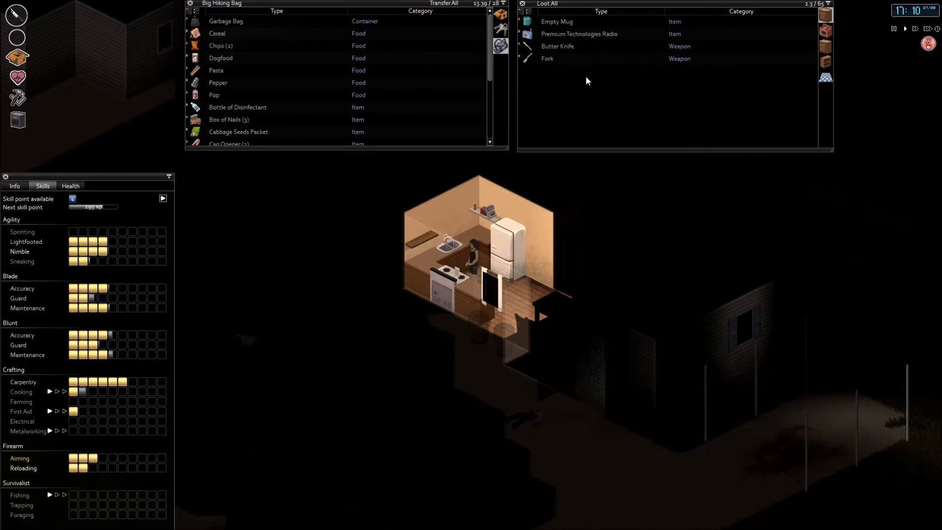
# - Take the Kitchen Knife from the last container and walk out into the dining room
pyautogui.click(825, 77)
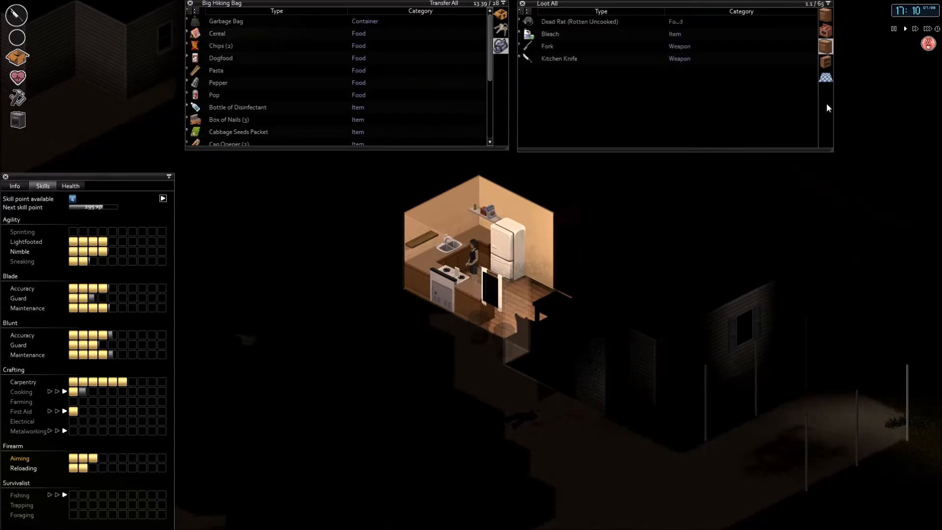
pyautogui.doubleClick(559, 59)
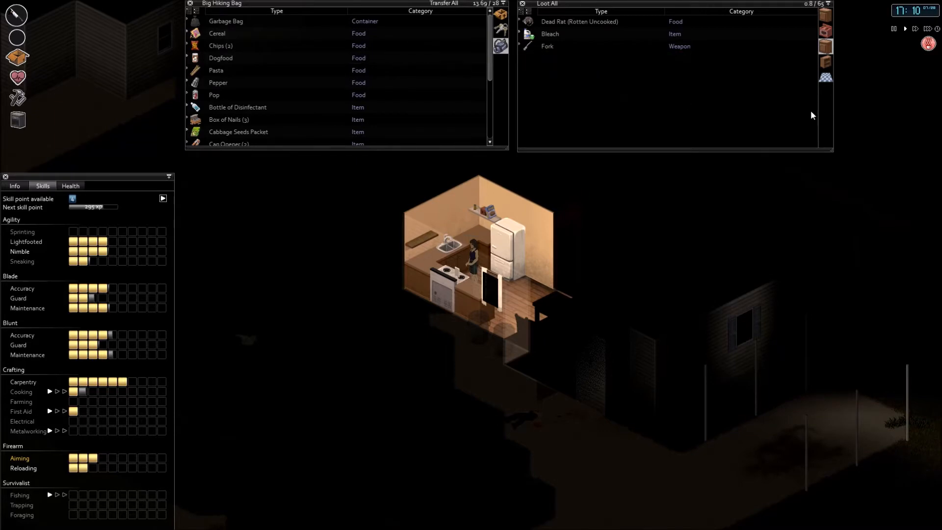
pyautogui.click(825, 62)
pyautogui.press('s')
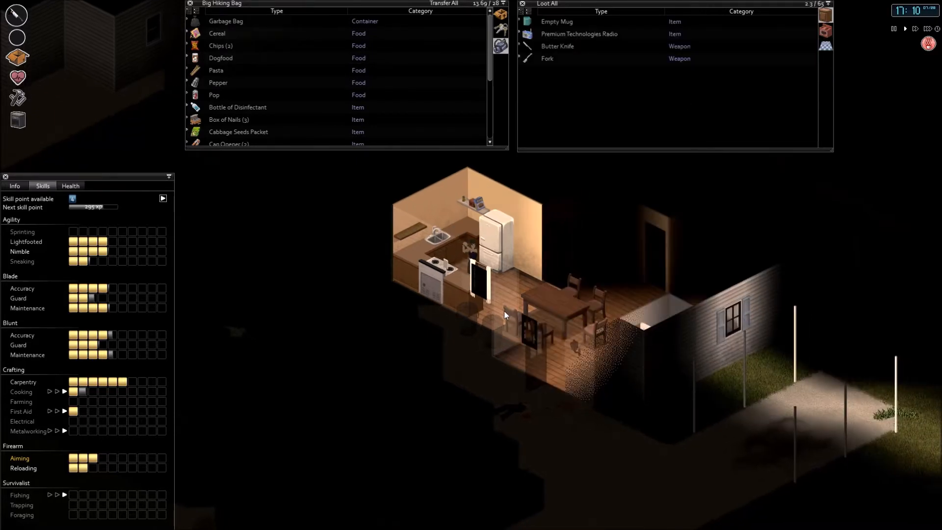
pyautogui.press('s')
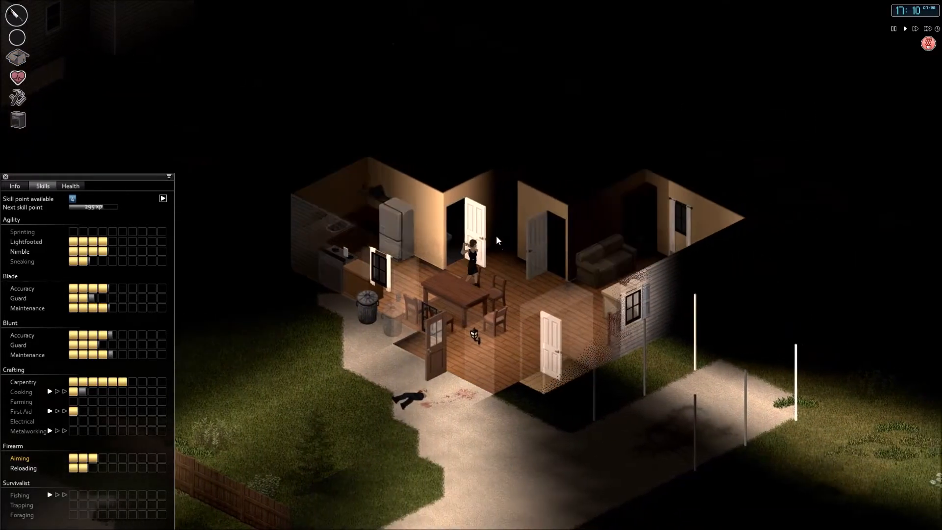
# - Walk through the living room past the bookshelf and out the front door into the yard
pyautogui.press('d')
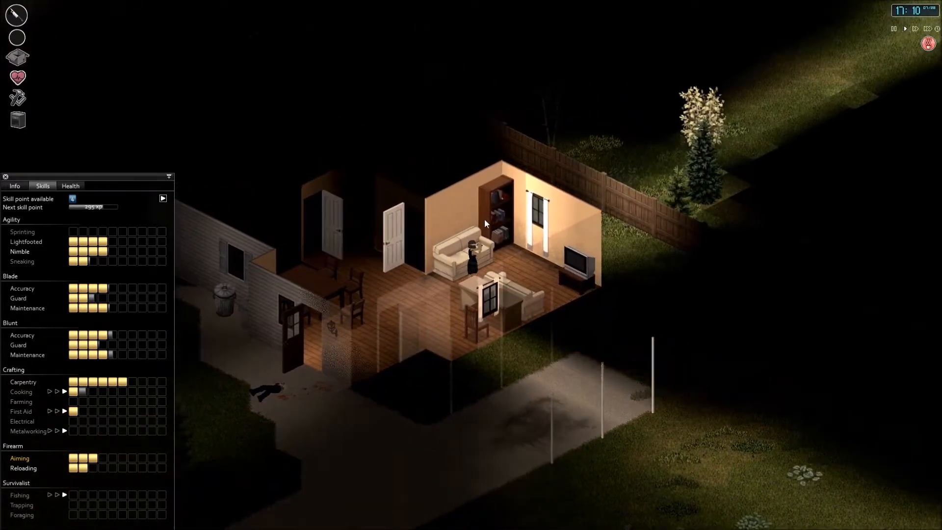
pyautogui.scroll(-3, 418, 278)
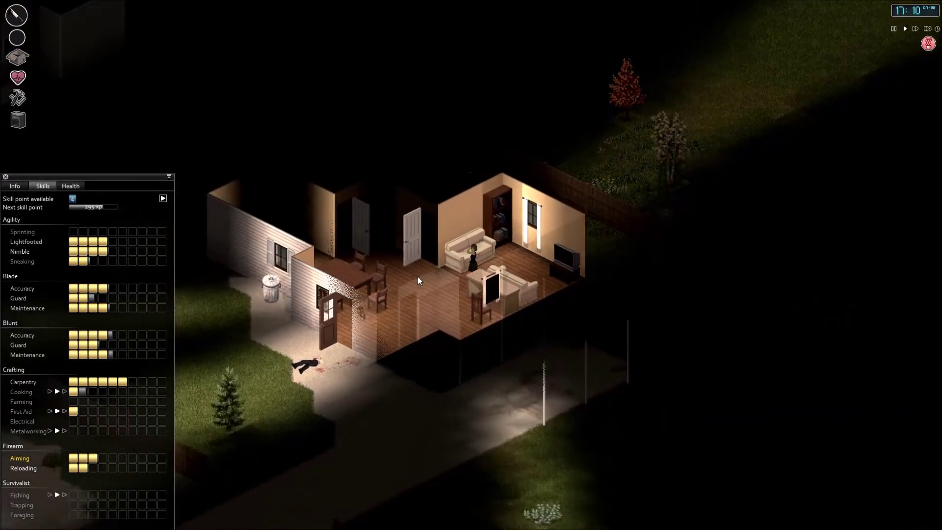
pyautogui.press('s')
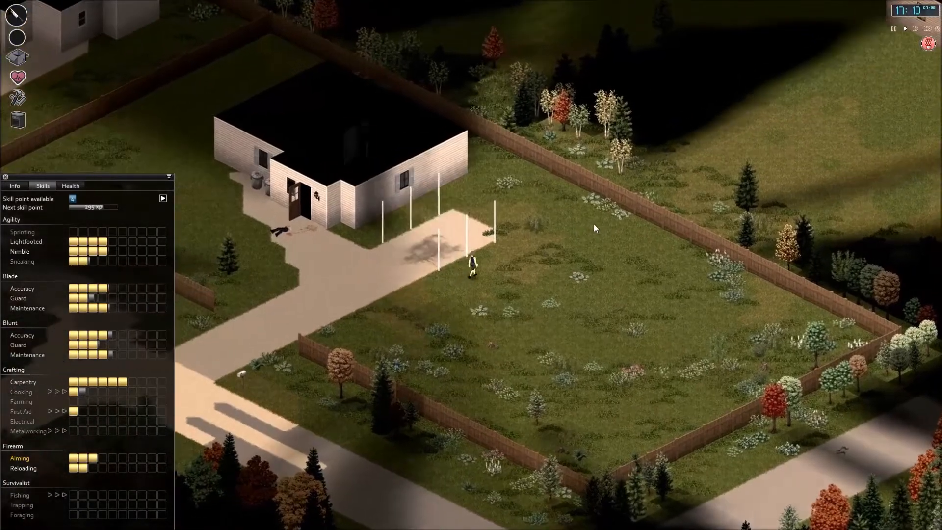
pyautogui.scroll(2, 594, 224)
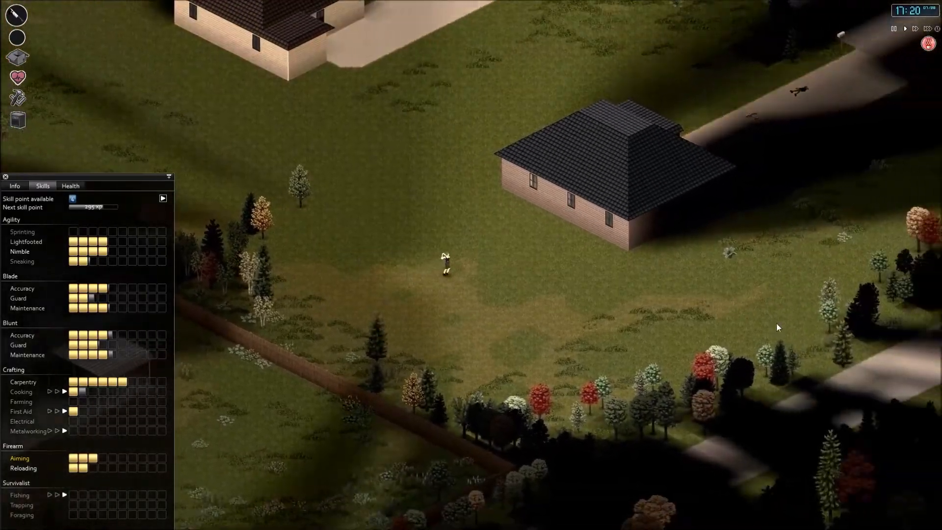
pyautogui.scroll(3, 776, 324)
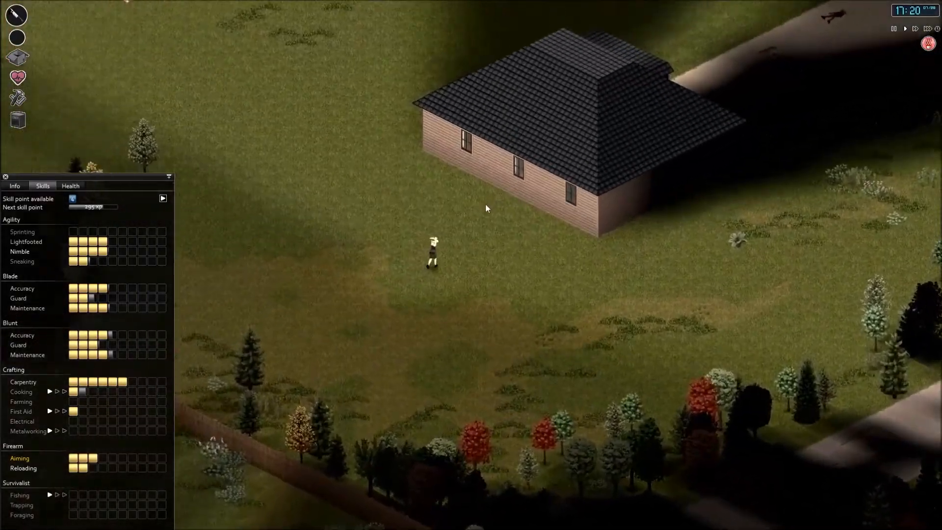
pyautogui.scroll(3, 485, 206)
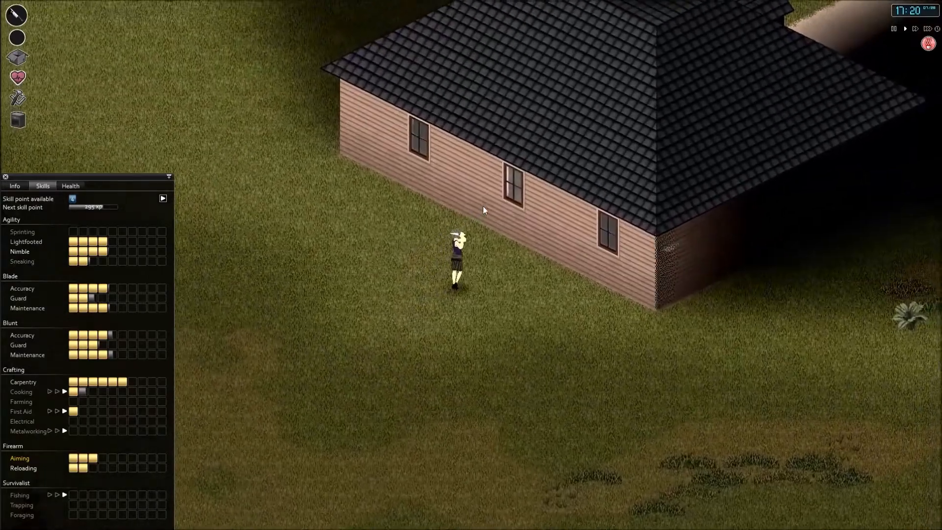
pyautogui.scroll(-4, 483, 206)
pyautogui.scroll(2, 451, 200)
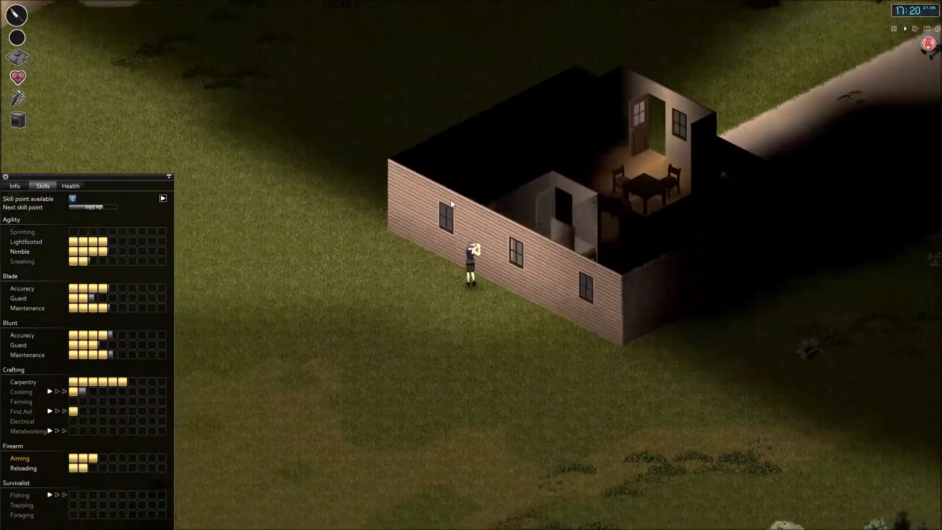
pyautogui.scroll(-2, 450, 200)
pyautogui.scroll(2, 450, 200)
pyautogui.scroll(2, 450, 206)
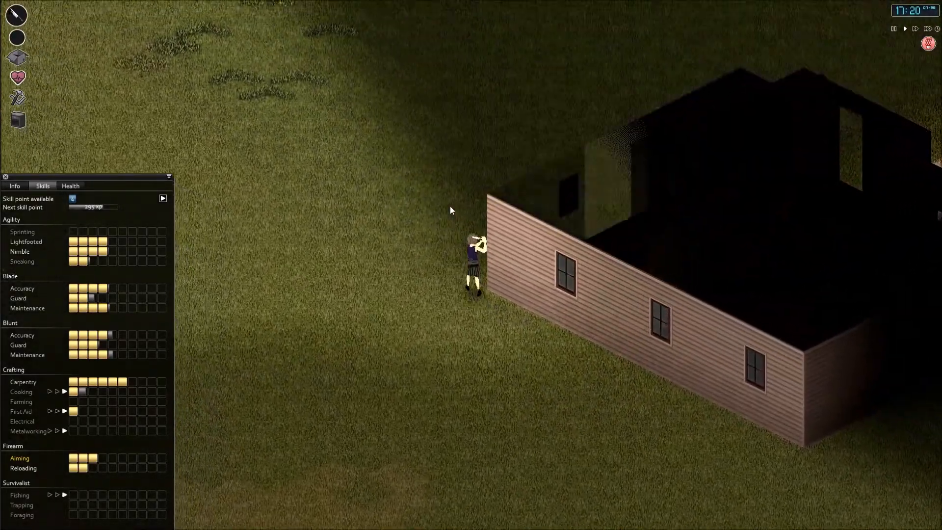
pyautogui.scroll(-4, 450, 206)
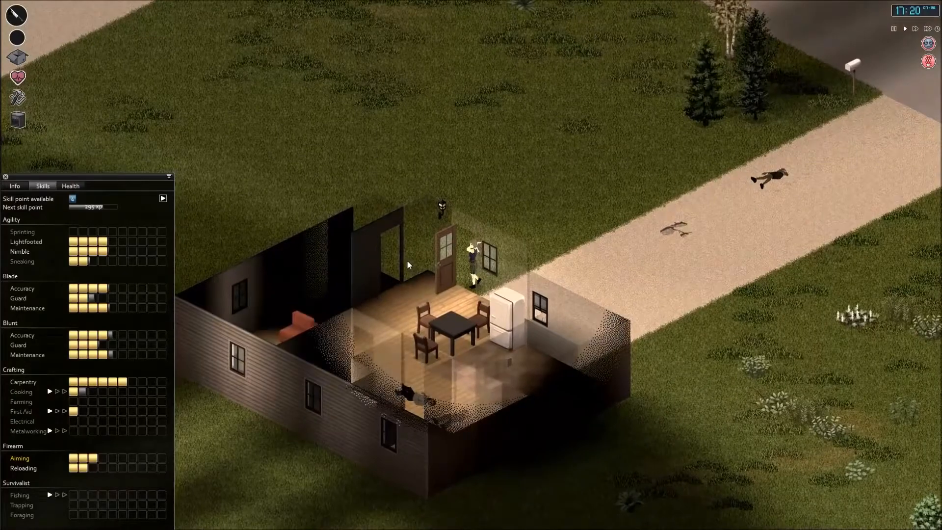
pyautogui.scroll(4, 407, 260)
# - Check the wardrobe, then walk past the bodies into the bathroom and rotate the view
pyautogui.press('Tab')
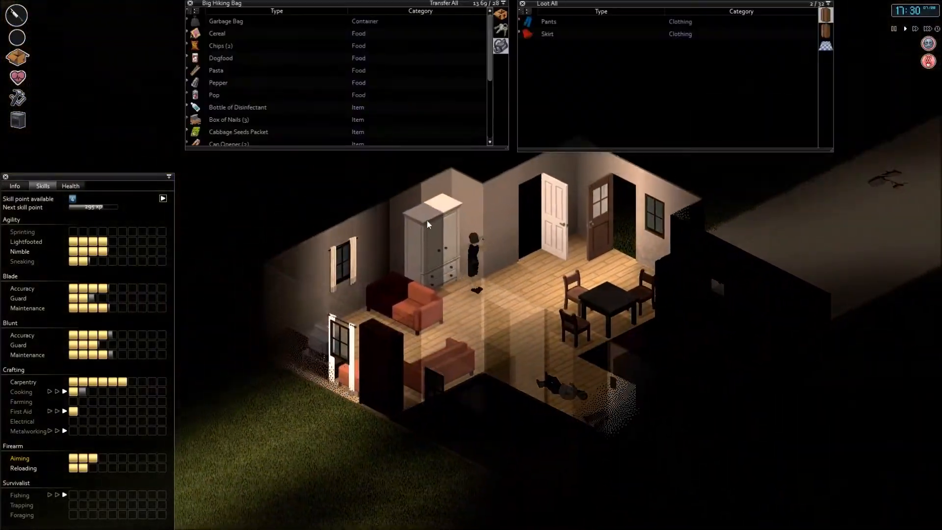
pyautogui.click(505, 293)
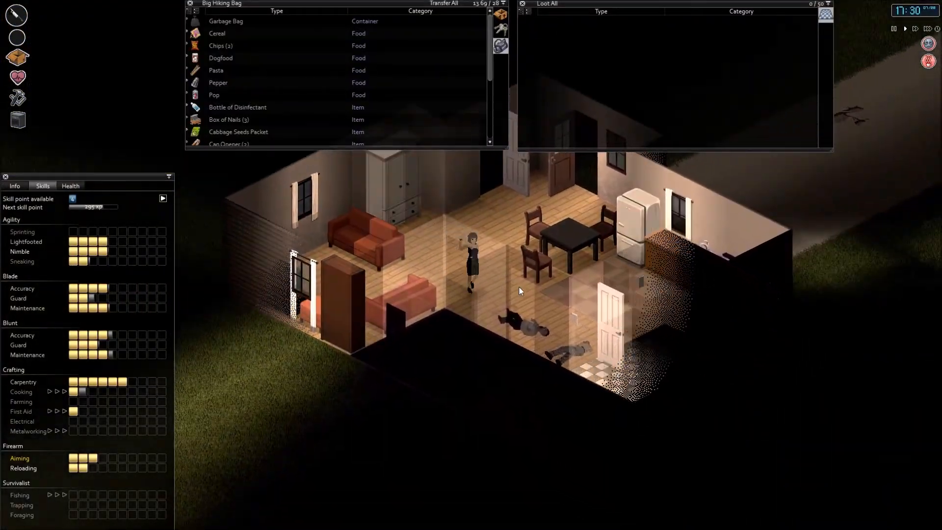
pyautogui.click(519, 288)
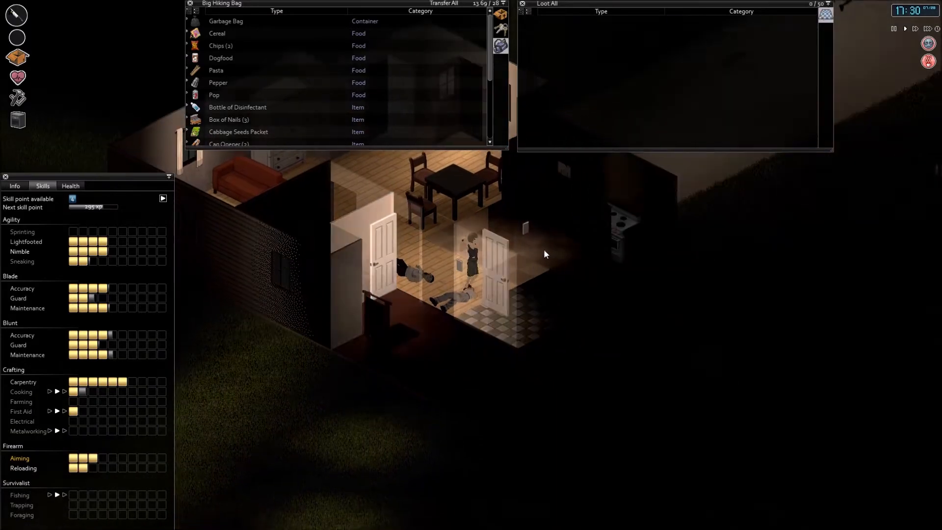
pyautogui.click(544, 249)
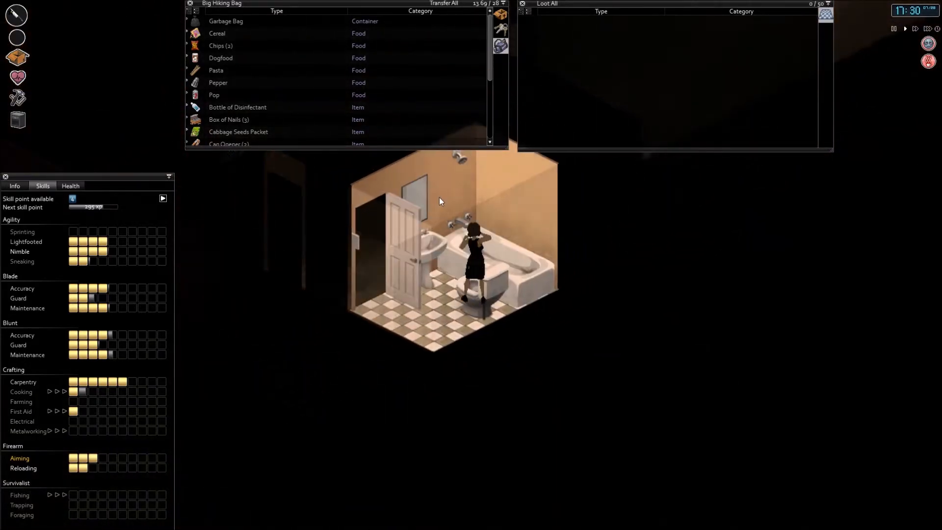
pyautogui.press('q')
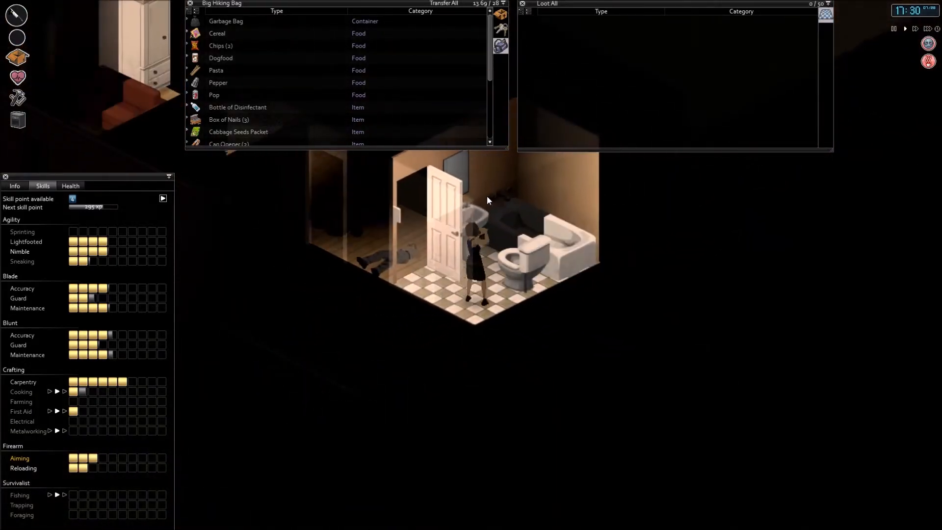
# - Look over the bodies' clothing, check the small bedroom, and return to the kitchen counter
pyautogui.click(439, 204)
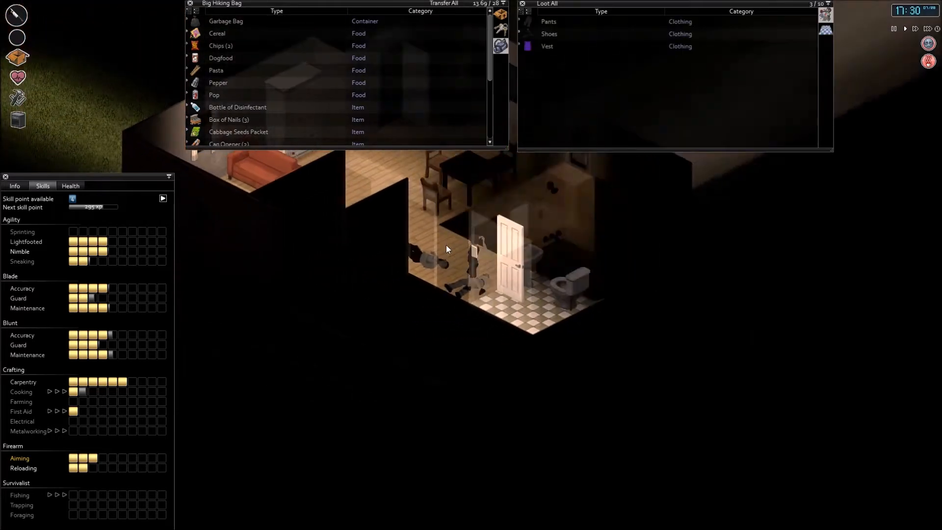
pyautogui.click(449, 277)
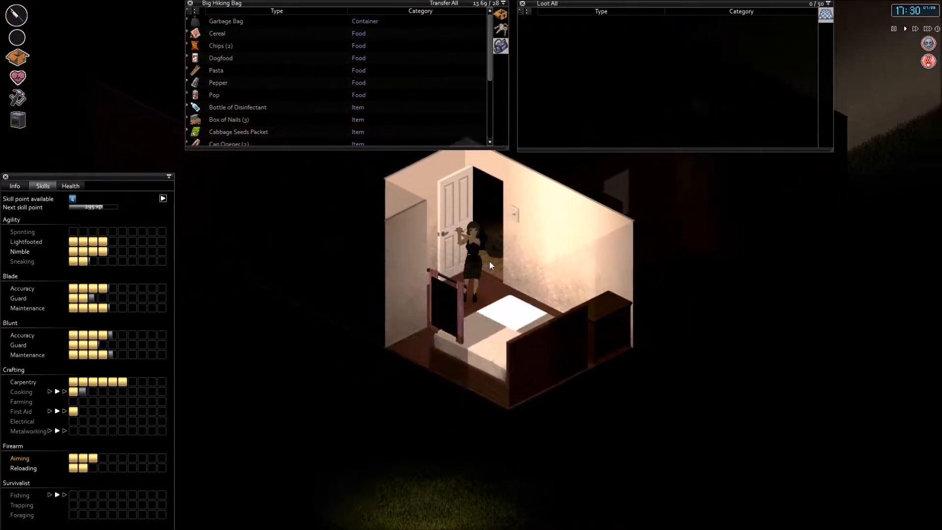
pyautogui.click(489, 261)
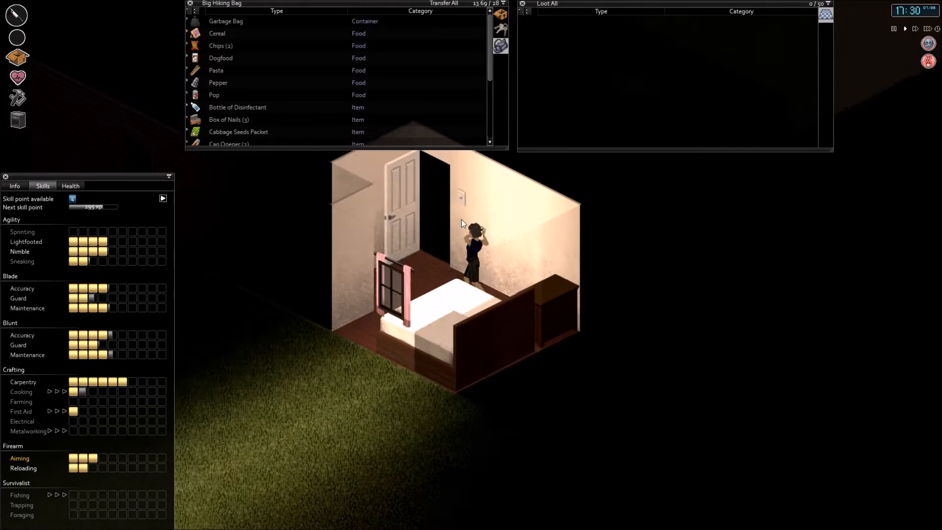
pyautogui.scroll(-3, 462, 220)
pyautogui.scroll(3, 516, 221)
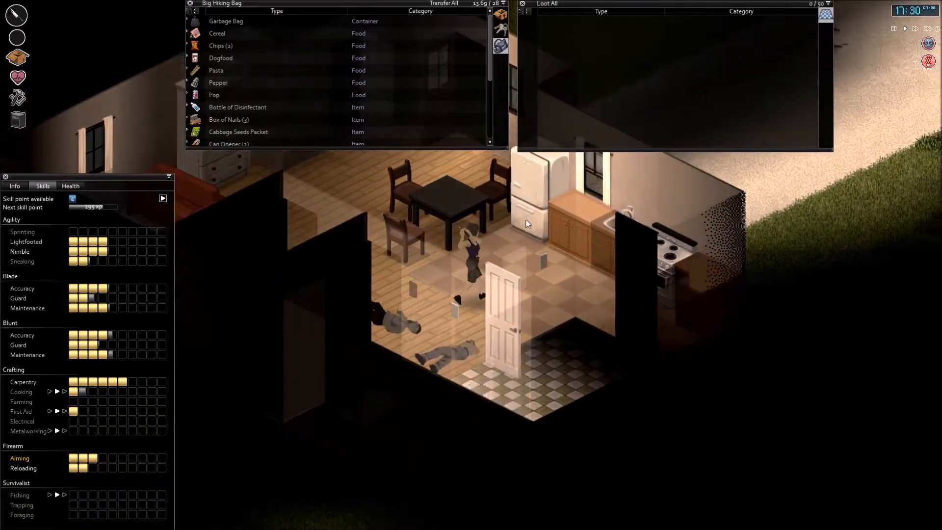
pyautogui.click(528, 223)
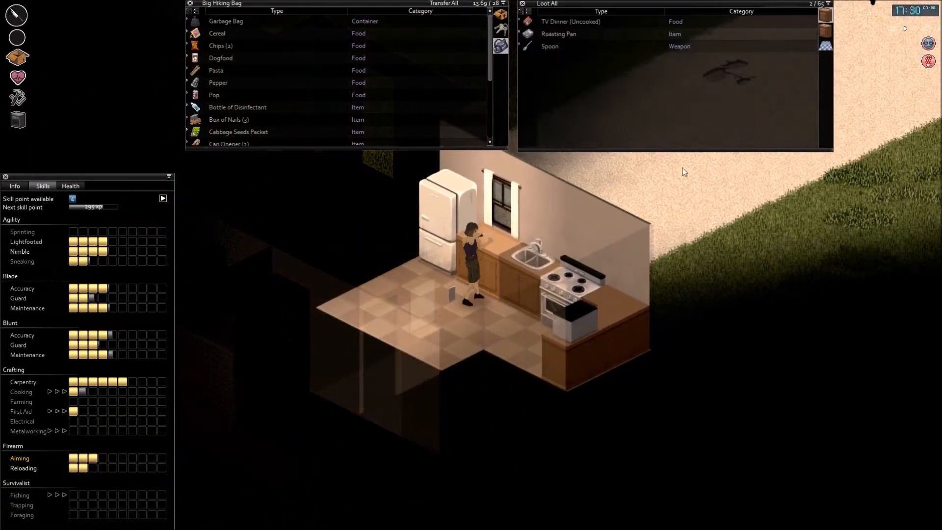
# - Take the Water Bottle from the floor and fill it at the kitchen sink
pyautogui.click(825, 28)
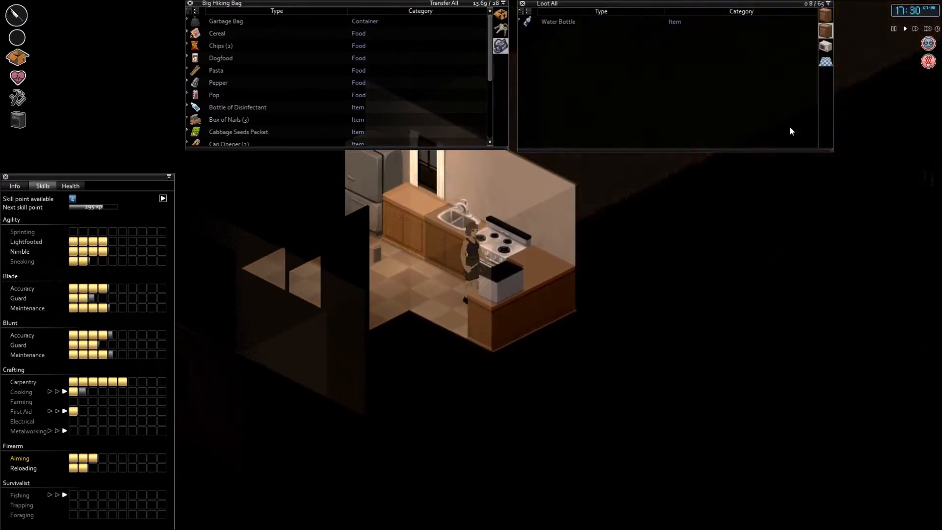
pyautogui.doubleClick(558, 22)
pyautogui.rightClick(463, 223)
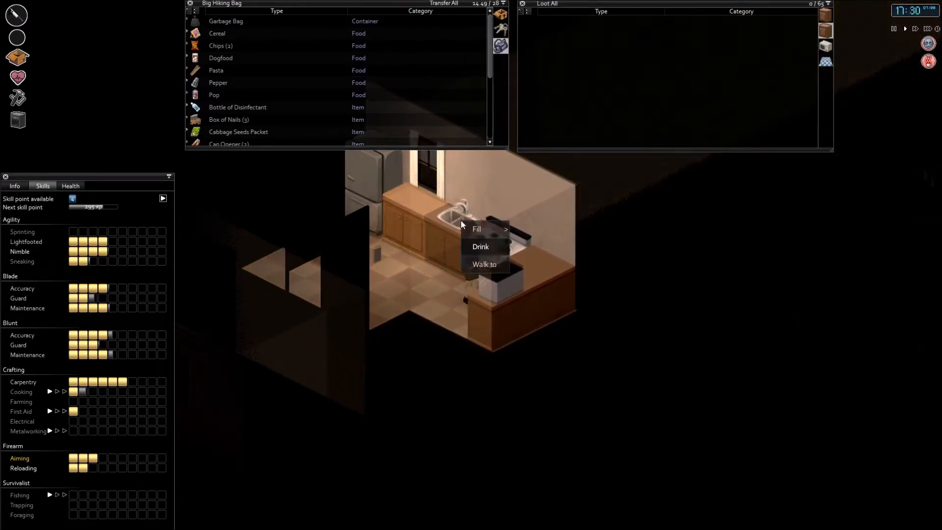
pyautogui.click(548, 229)
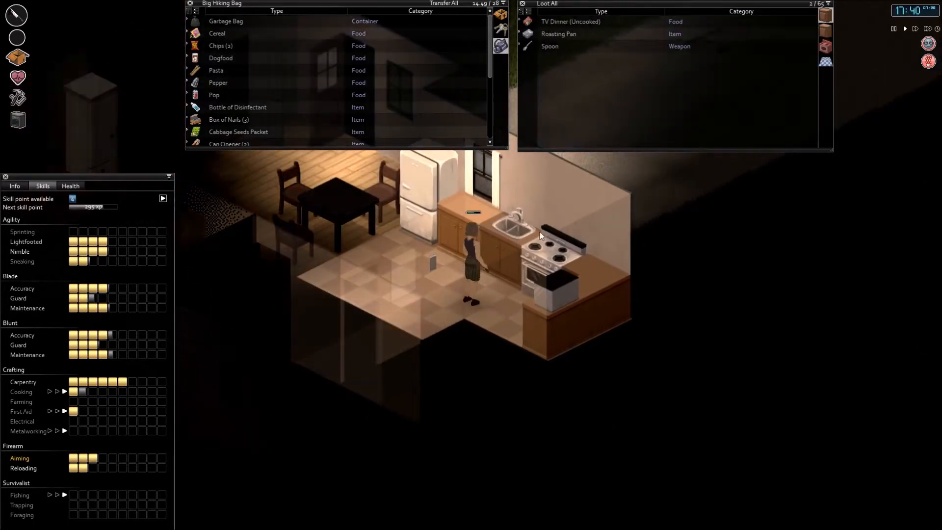
# - Move to the fridge and put the counter's Roasting Pan into the hiking bag
pyautogui.press('w')
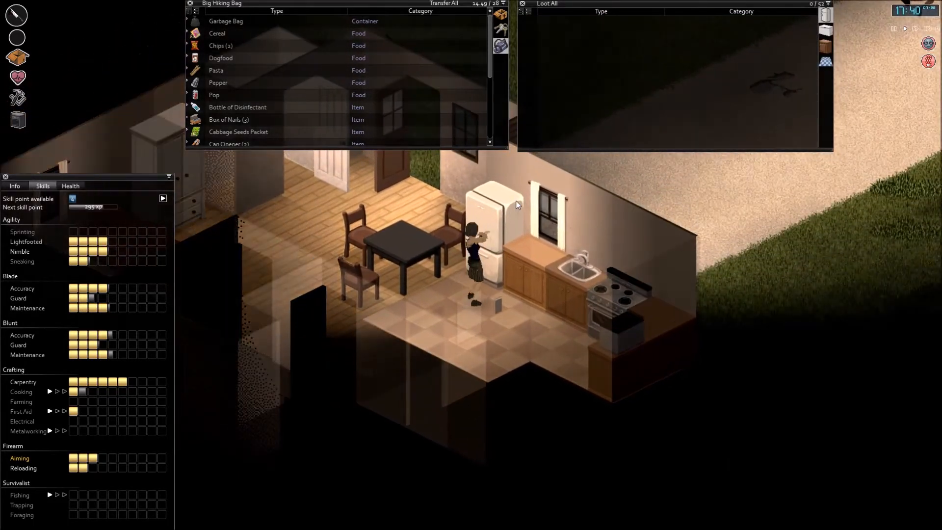
pyautogui.click(825, 44)
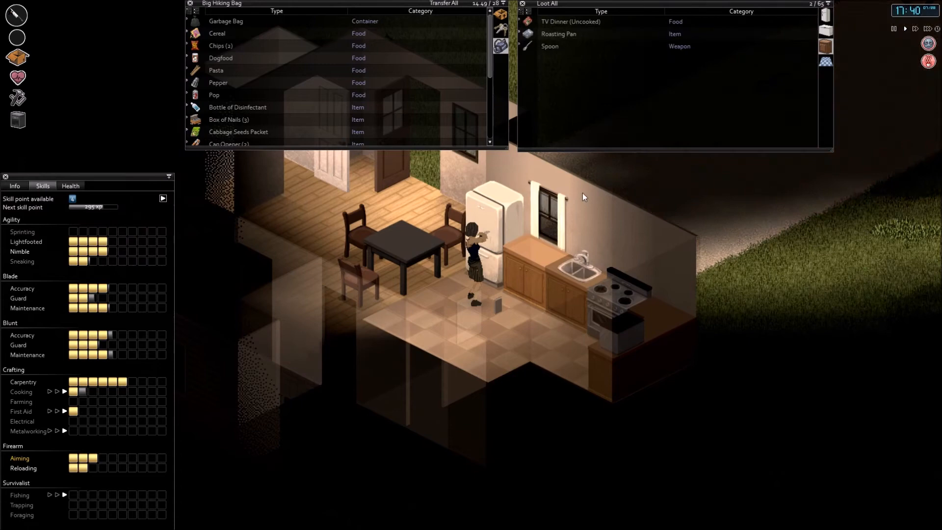
pyautogui.doubleClick(546, 33)
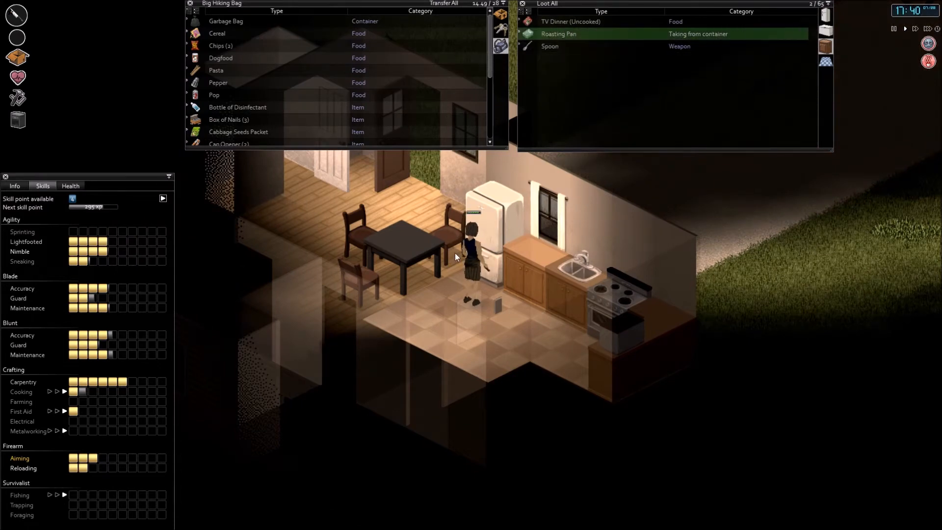
pyautogui.scroll(-3, 412, 246)
pyautogui.scroll(-2, 414, 241)
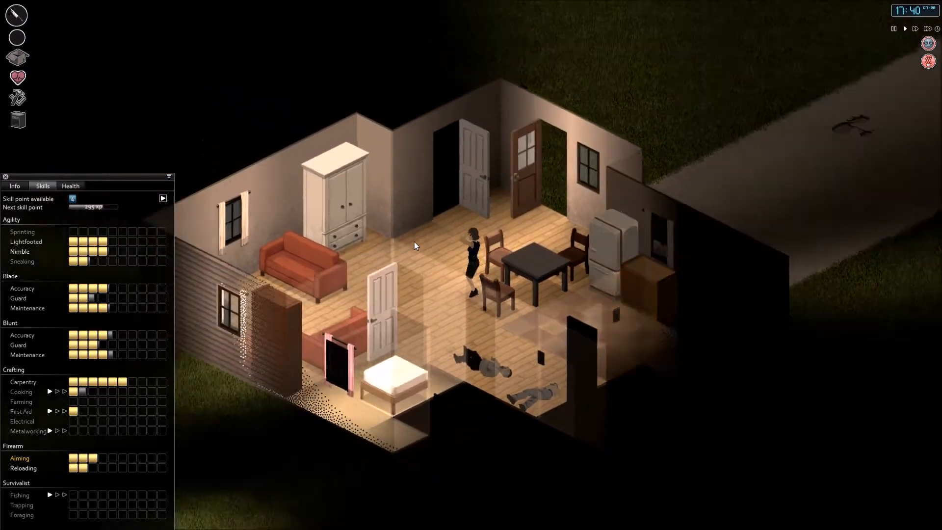
pyautogui.scroll(2, 415, 242)
pyautogui.scroll(2, 431, 196)
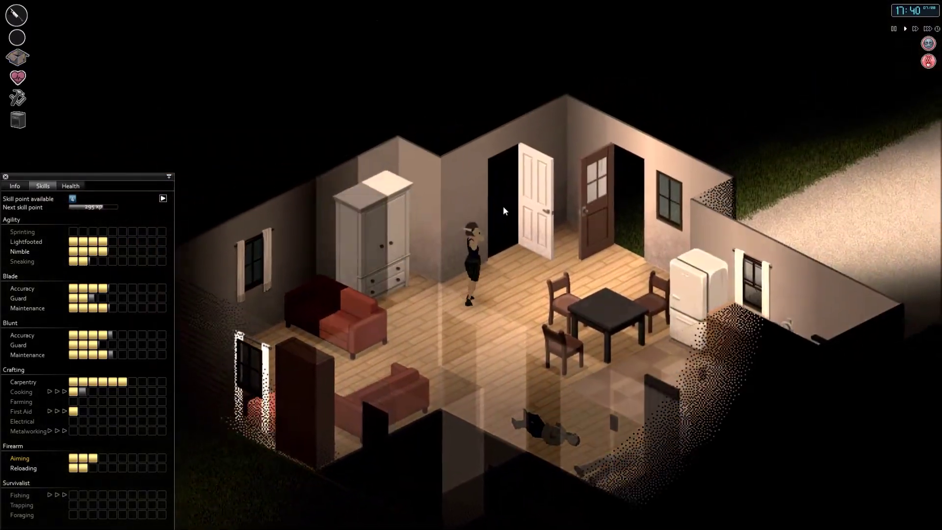
pyautogui.scroll(-2, 503, 205)
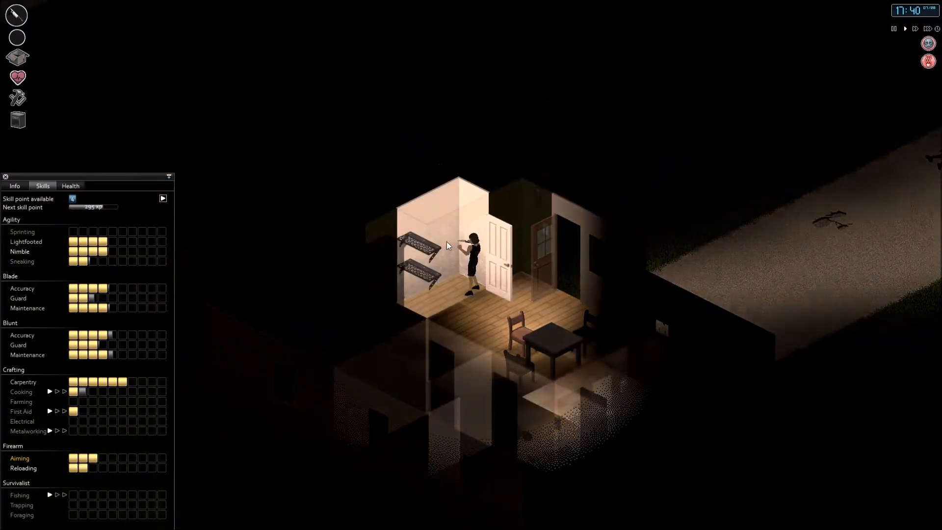
pyautogui.scroll(-2, 538, 222)
pyautogui.scroll(-2, 507, 219)
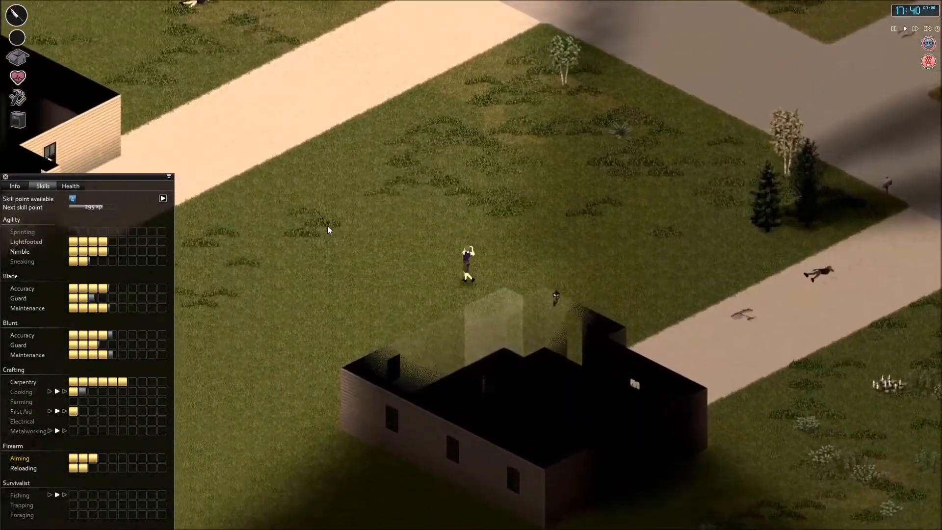
pyautogui.scroll(2, 327, 226)
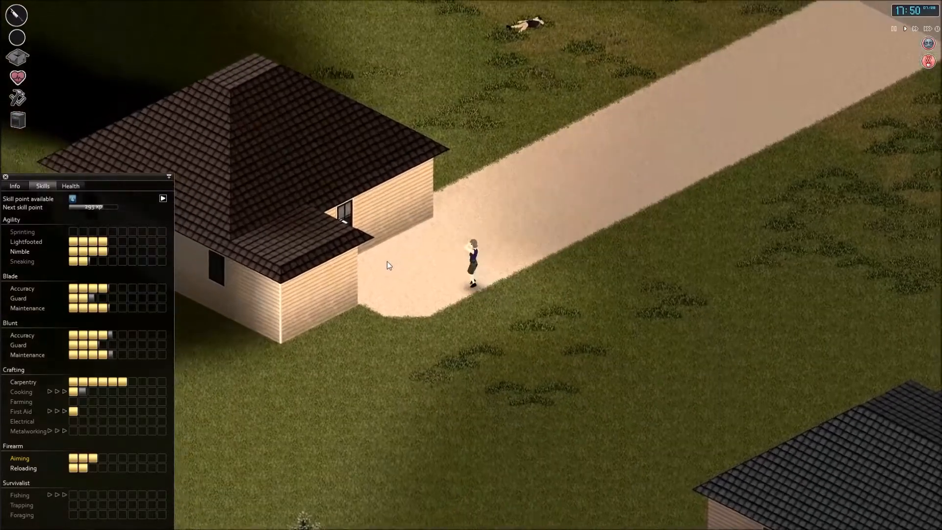
pyautogui.scroll(3, 392, 280)
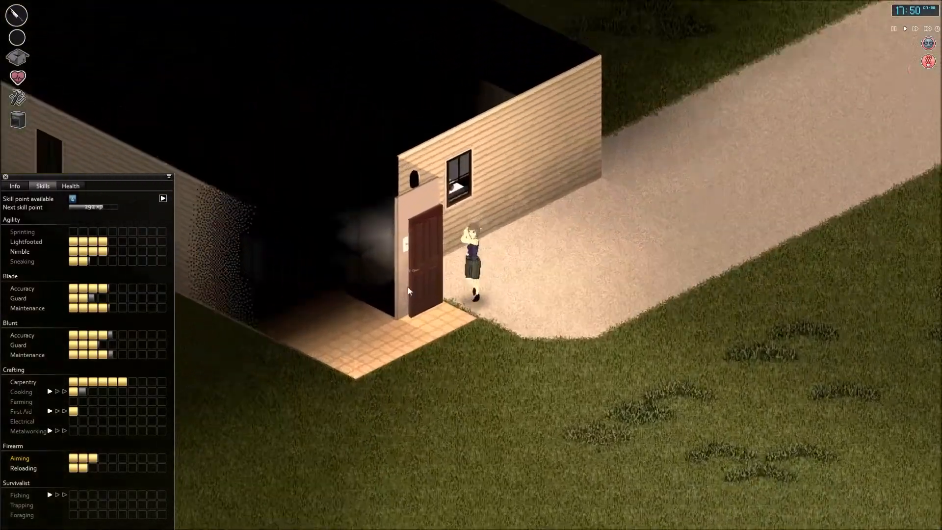
# - Look into the closet, then check the kitchen counter's containers
pyautogui.press('e')
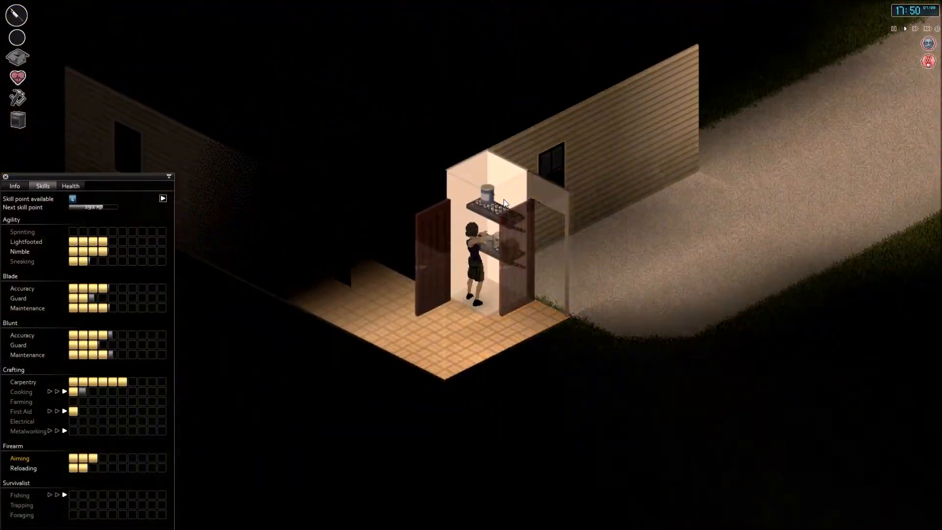
pyautogui.scroll(-3, 436, 212)
pyautogui.scroll(-3, 501, 191)
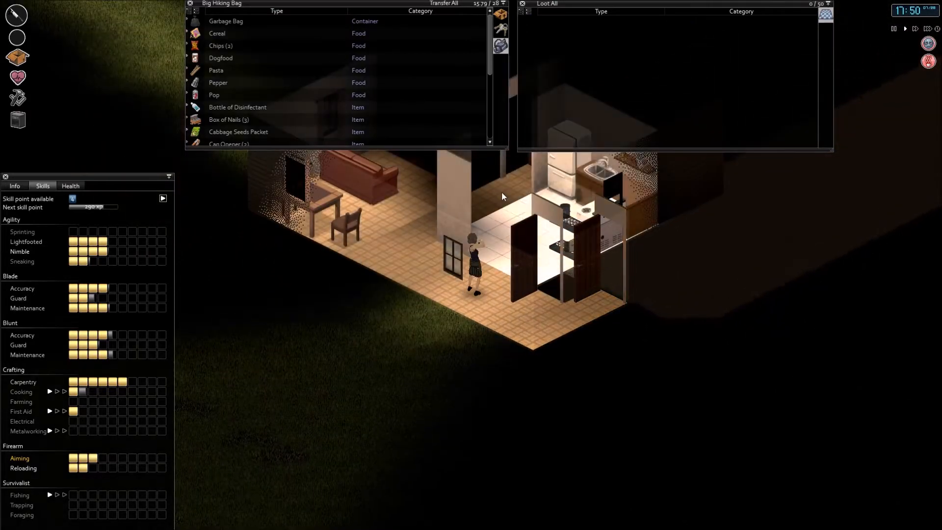
pyautogui.press('i')
pyautogui.press('w')
pyautogui.scroll(3, 526, 224)
pyautogui.press('i')
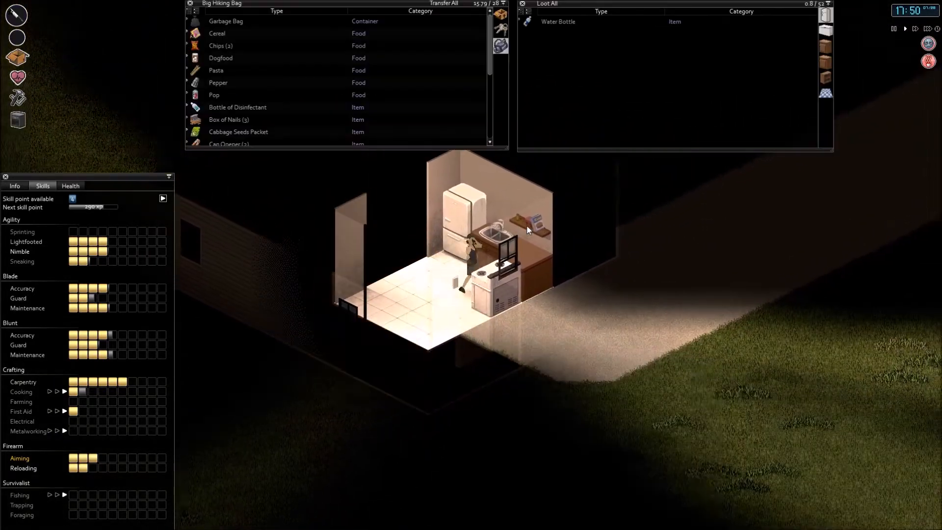
pyautogui.click(825, 62)
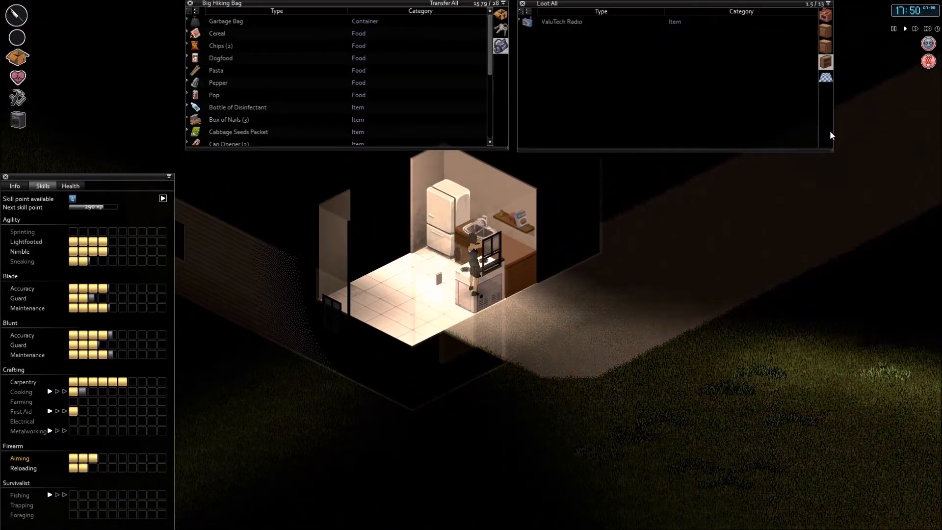
pyautogui.press('s')
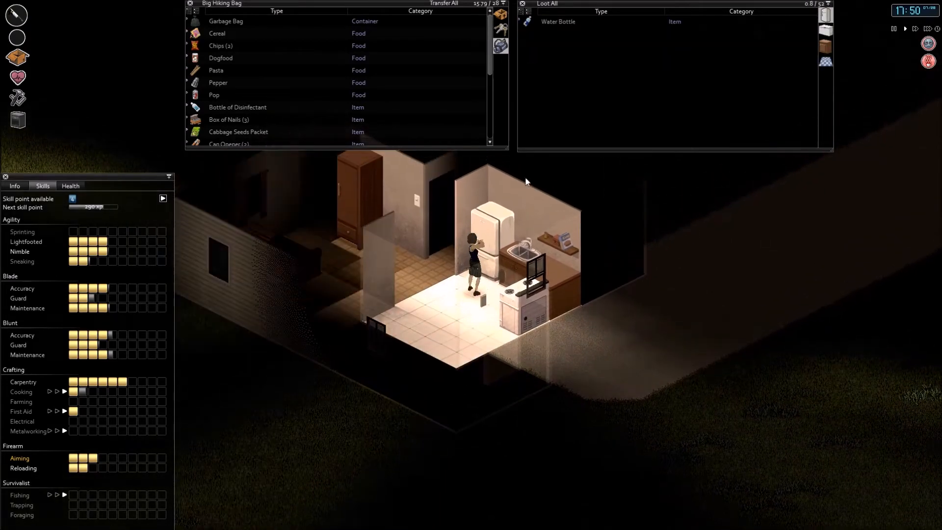
# - Bag the Cigarettes (20) from the living-room wardrobe and head into the hallway
pyautogui.press('w')
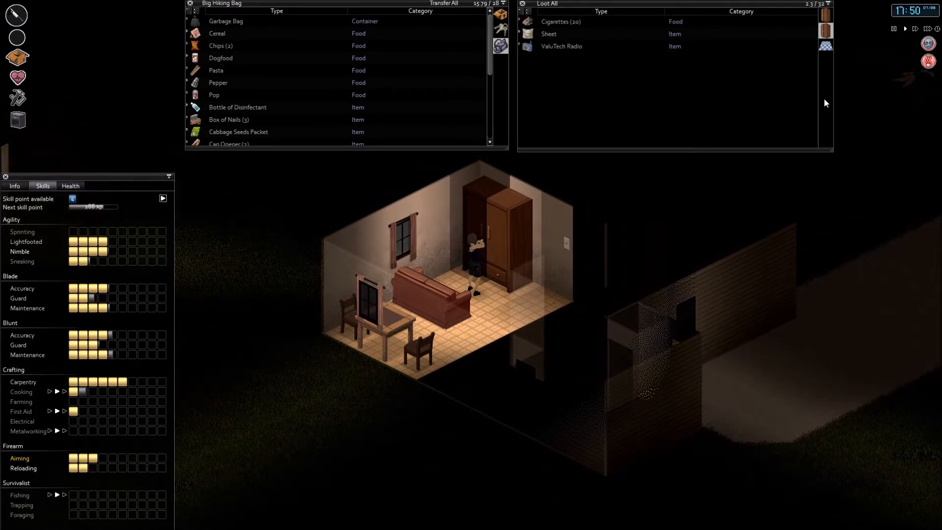
pyautogui.doubleClick(569, 21)
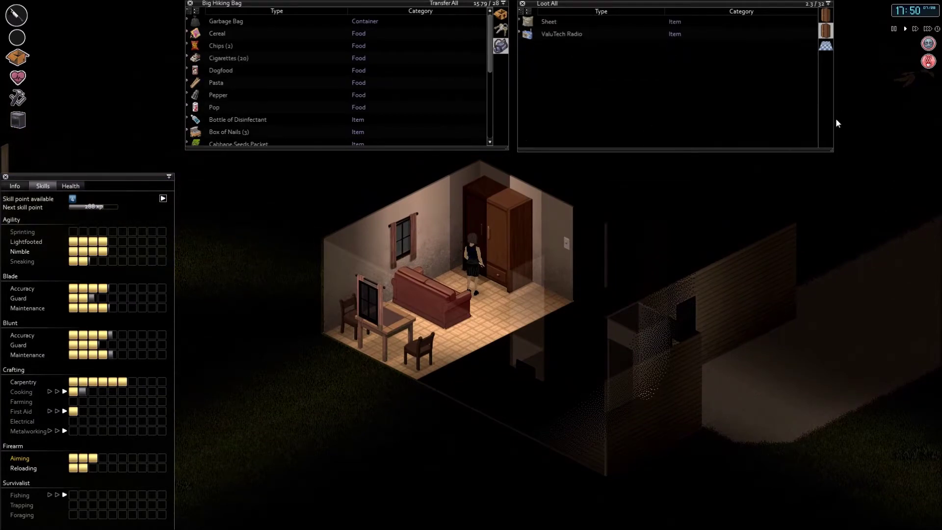
pyautogui.press('d')
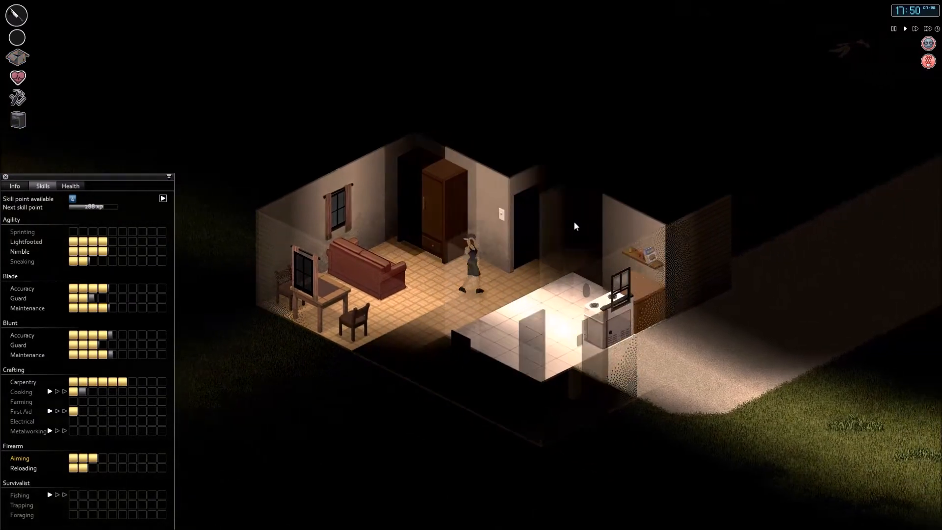
# - Search the bedroom dresser, then walk into the bathroom
pyautogui.press('w')
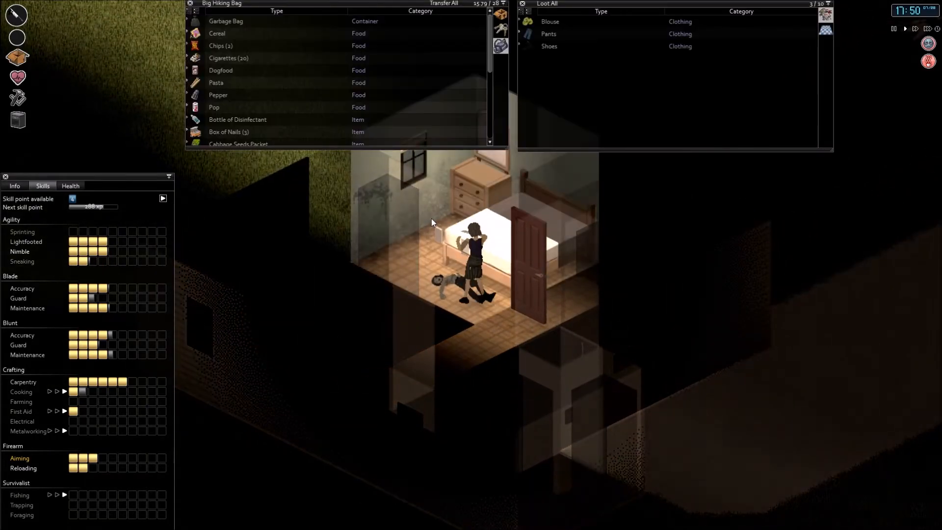
pyautogui.press('a')
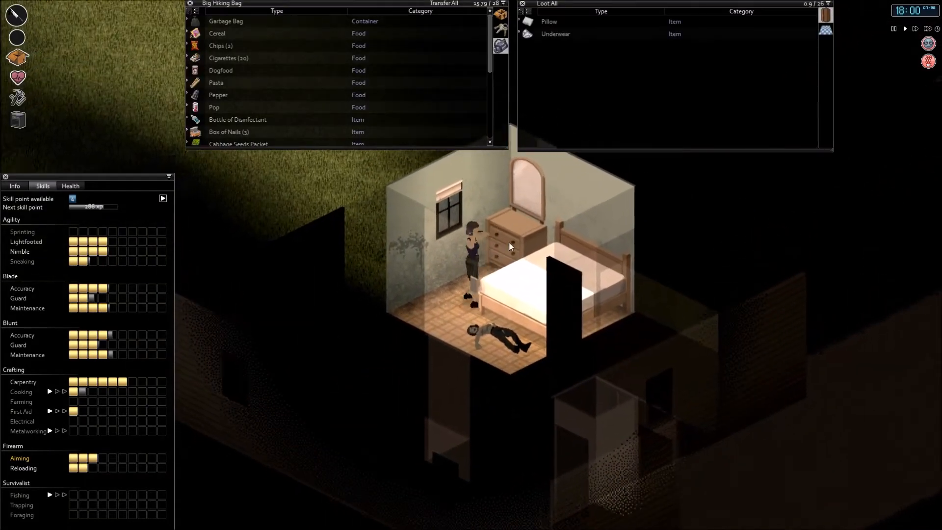
pyautogui.press('s')
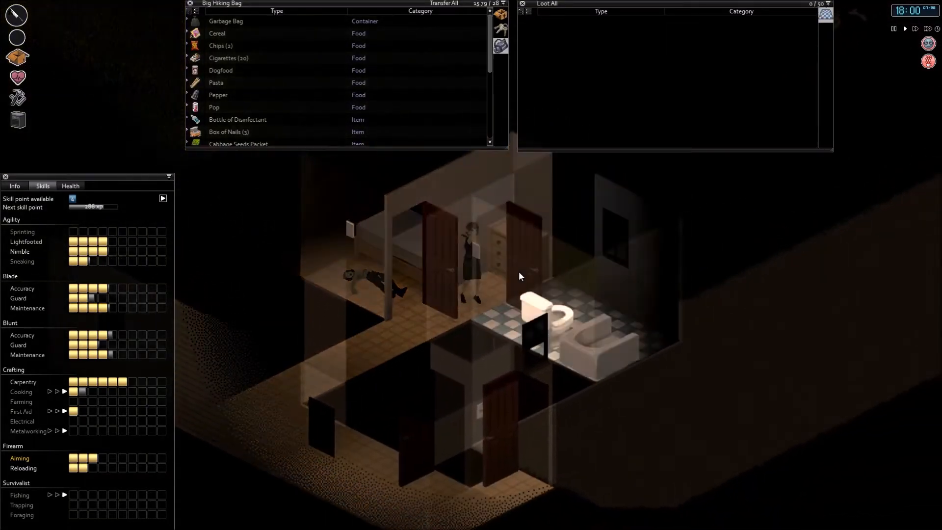
pyautogui.press('w')
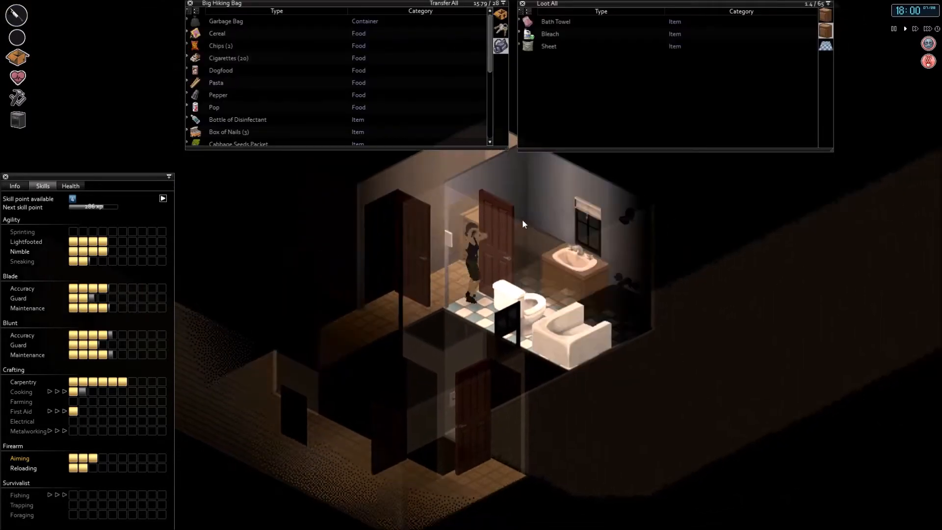
pyautogui.scroll(-2, 513, 198)
pyautogui.scroll(2, 514, 198)
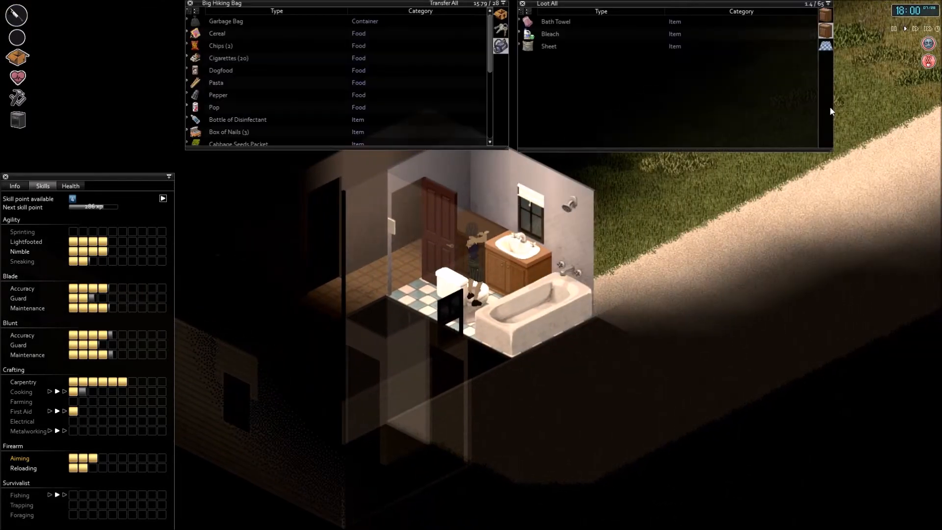
pyautogui.scroll(-2, 431, 230)
pyautogui.scroll(2, 538, 208)
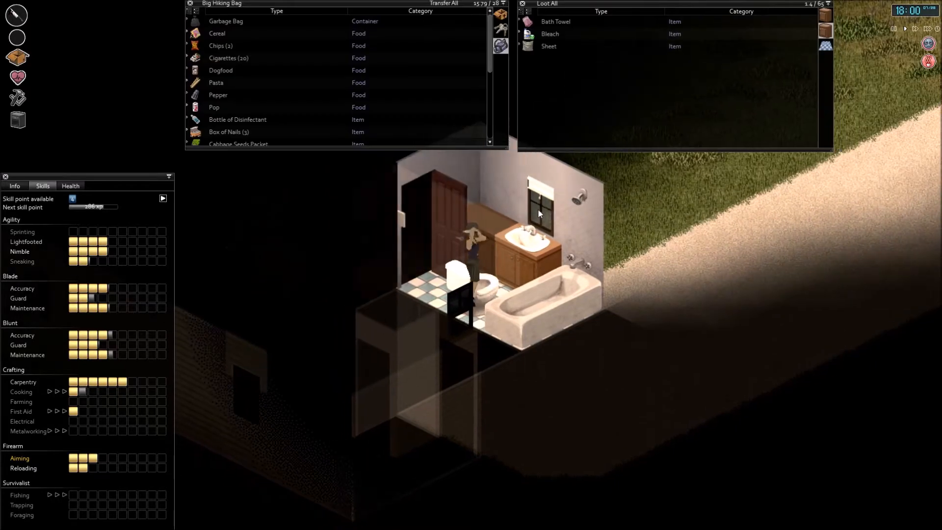
# - Move the Adhesive Bandages from the bathroom cabinet into the Big Hiking Bag and leave
pyautogui.click(826, 46)
pyautogui.moveTo(579, 26); pyautogui.dragTo(409, 71)
pyautogui.rightClick(381, 225)
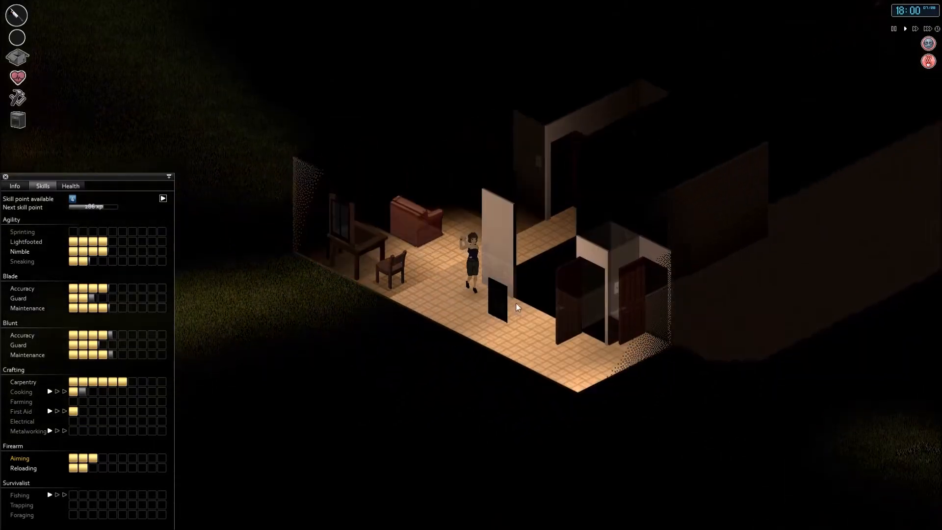
pyautogui.scroll(-3, 518, 305)
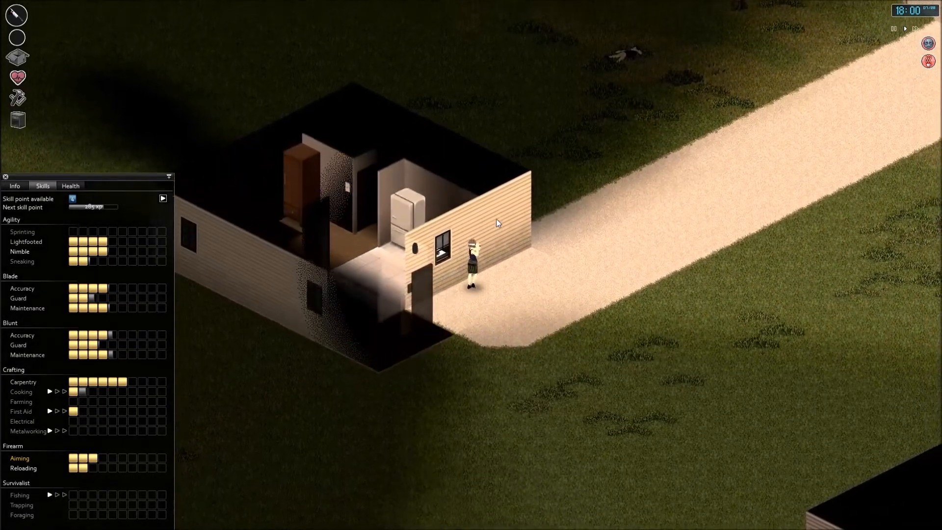
pyautogui.scroll(-2, 496, 219)
pyautogui.scroll(-2, 496, 218)
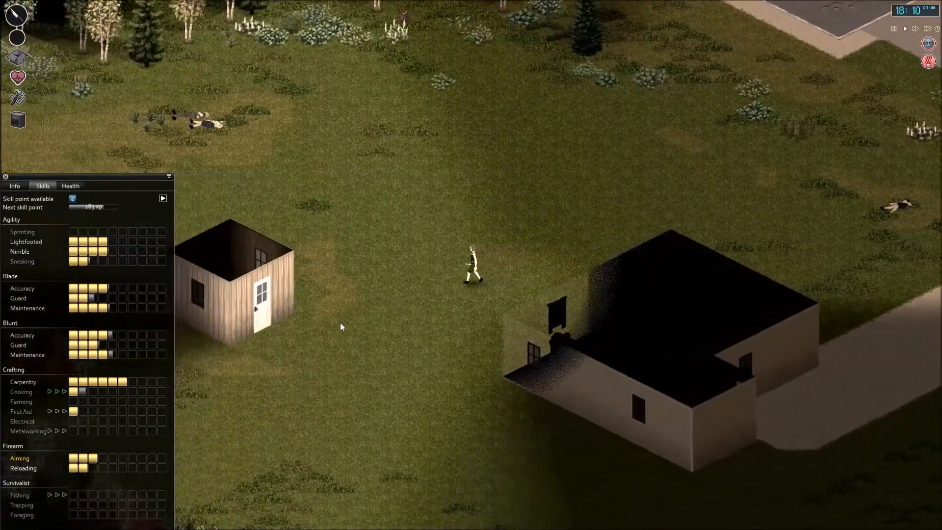
pyautogui.scroll(4, 341, 322)
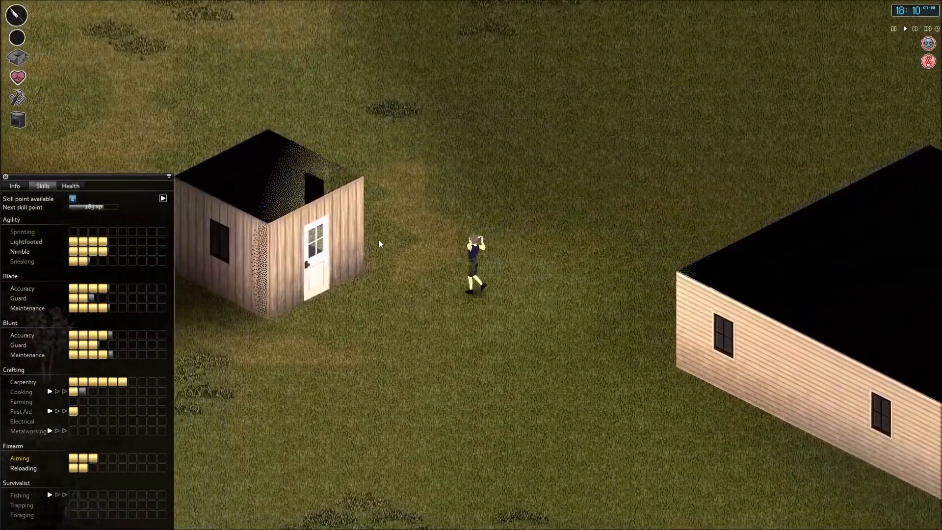
pyautogui.scroll(2, 379, 238)
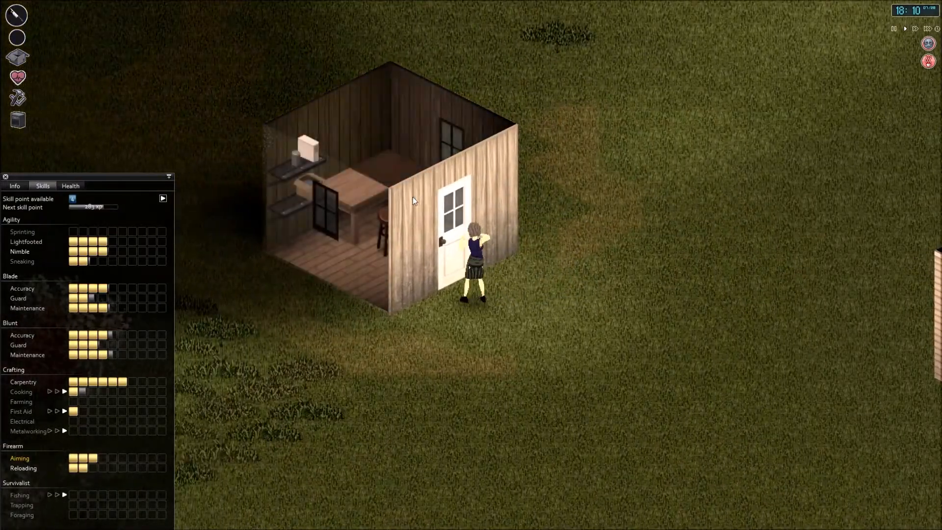
pyautogui.scroll(-3, 408, 198)
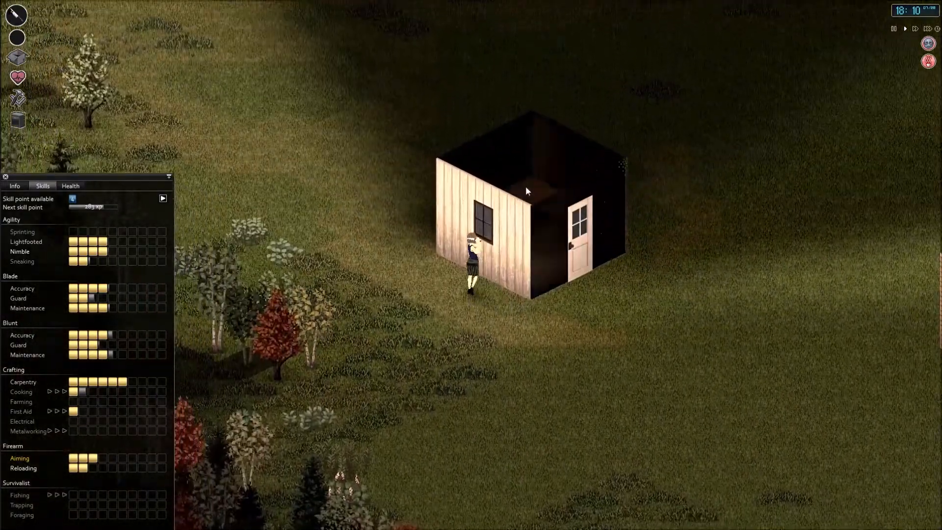
pyautogui.scroll(-1, 526, 187)
pyautogui.scroll(-1, 526, 187)
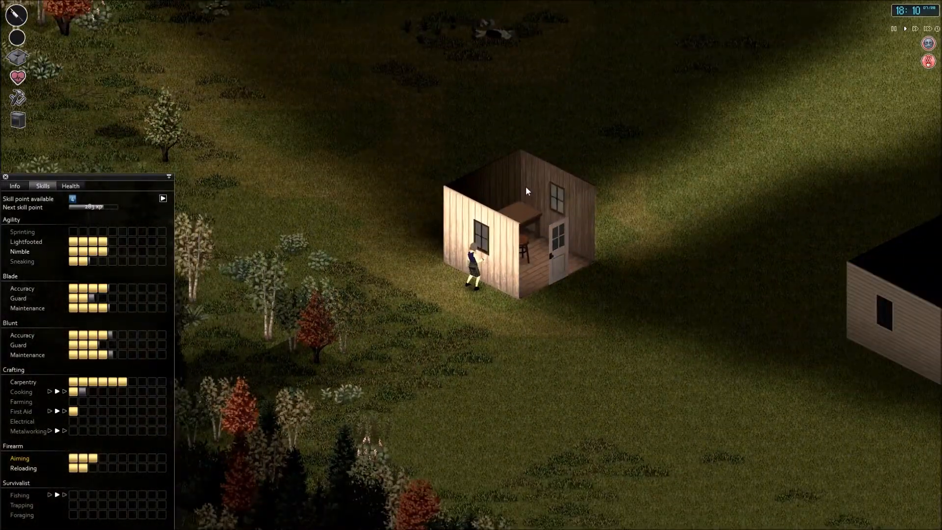
pyautogui.scroll(2, 525, 187)
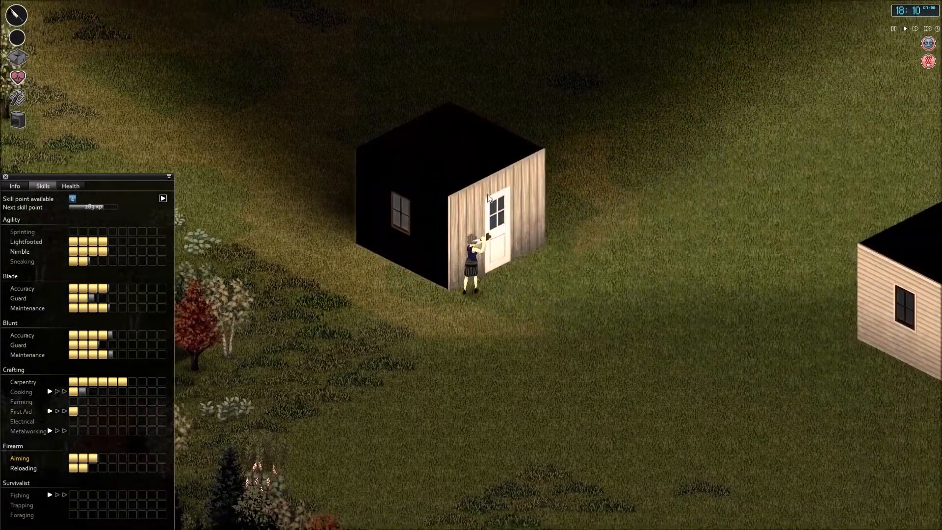
pyautogui.scroll(-3, 470, 189)
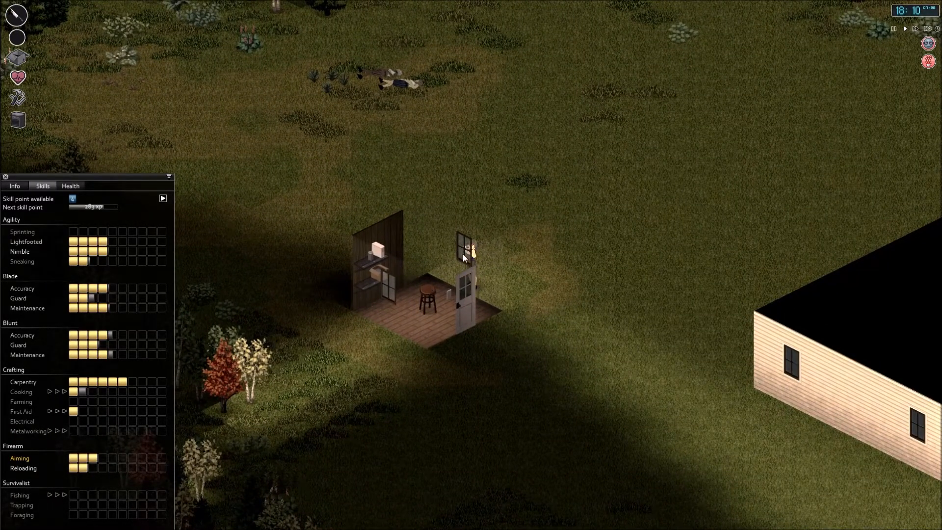
# - Bring up the actions for the shed window after circling its walls
pyautogui.rightClick(463, 255)
# - Climb in through the shed window and move the Hammer from the shelf into the hiking bag
pyautogui.click(481, 276)
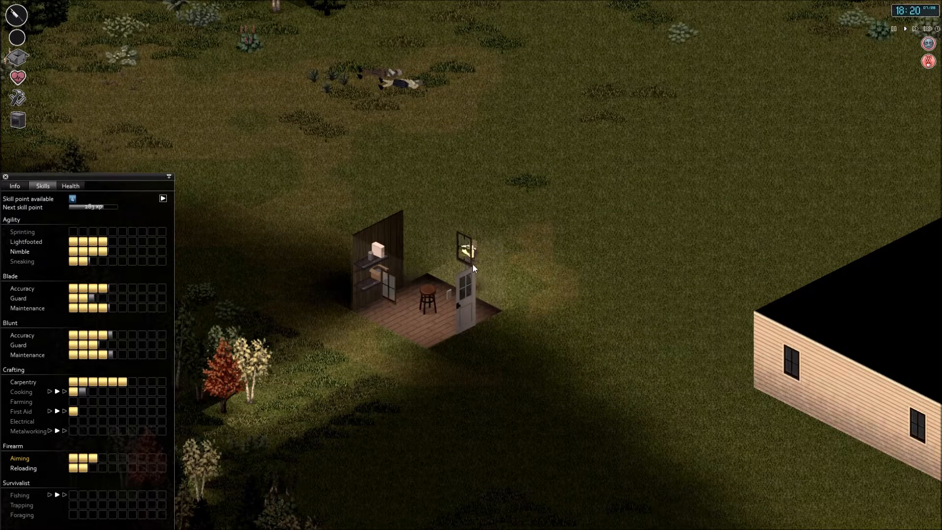
pyautogui.rightClick(473, 264)
pyautogui.click(484, 278)
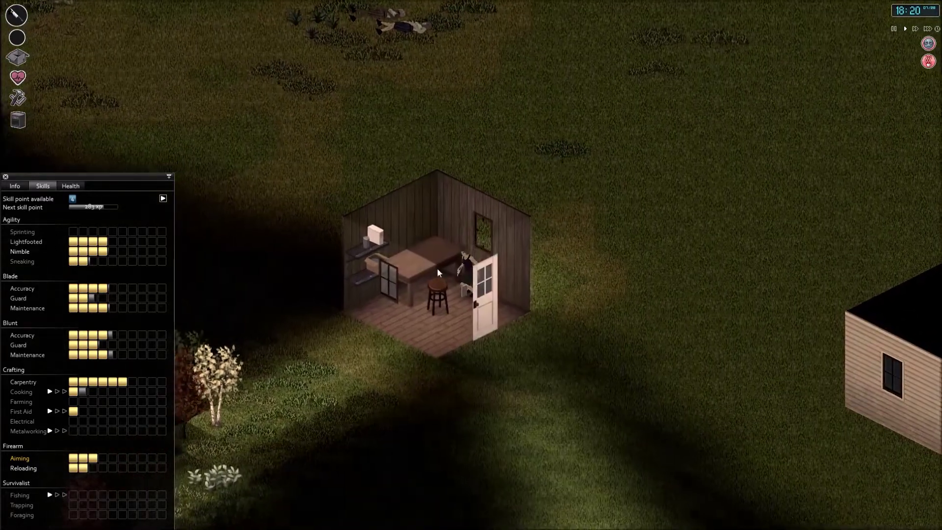
pyautogui.scroll(3, 437, 268)
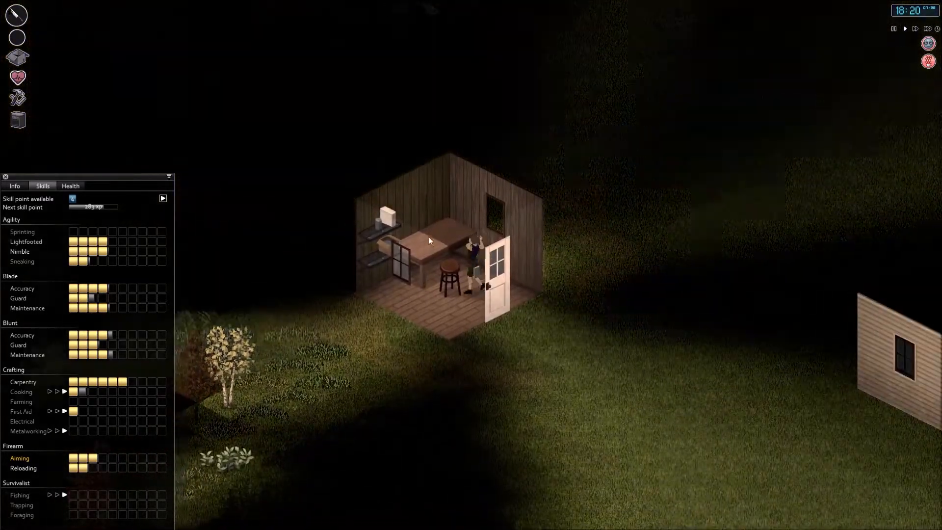
pyautogui.click(415, 223)
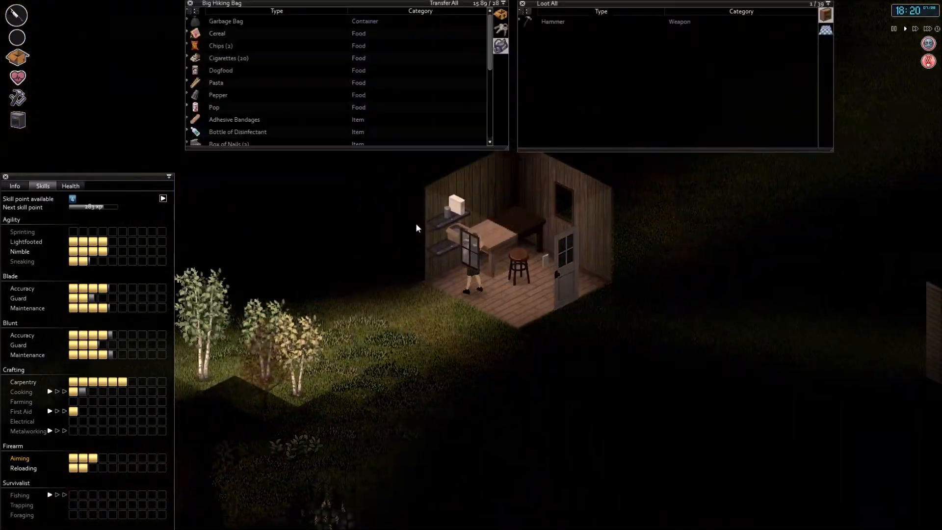
pyautogui.moveTo(552, 21); pyautogui.dragTo(404, 80)
# - Check the back of the shed and walk out through its door
pyautogui.click(495, 242)
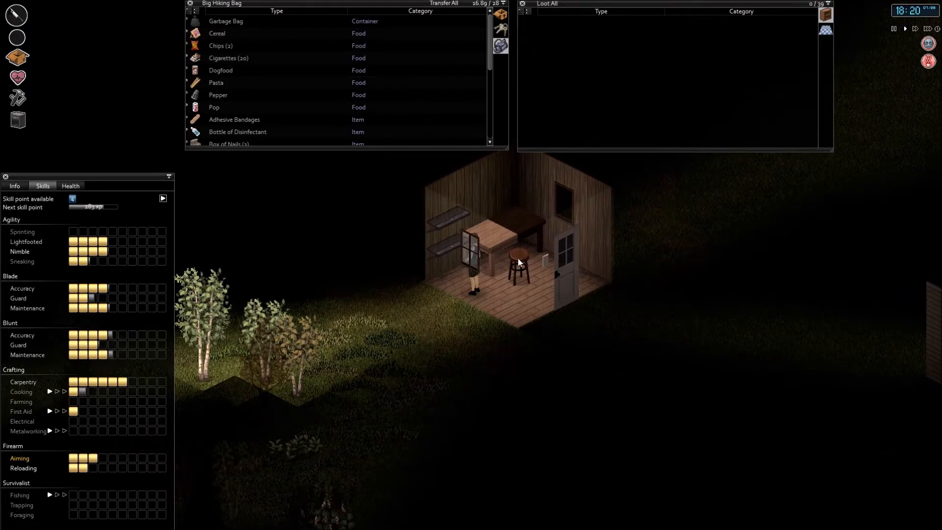
pyautogui.press('s')
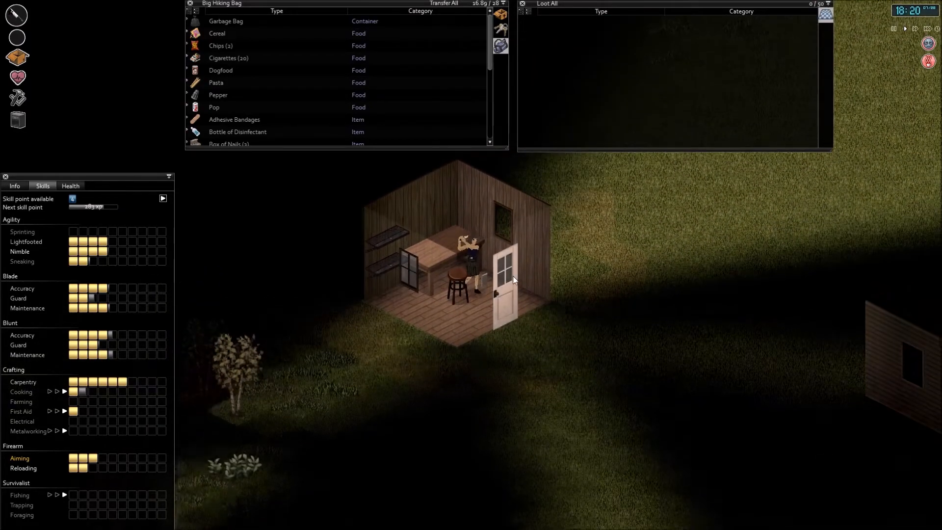
pyautogui.press('e')
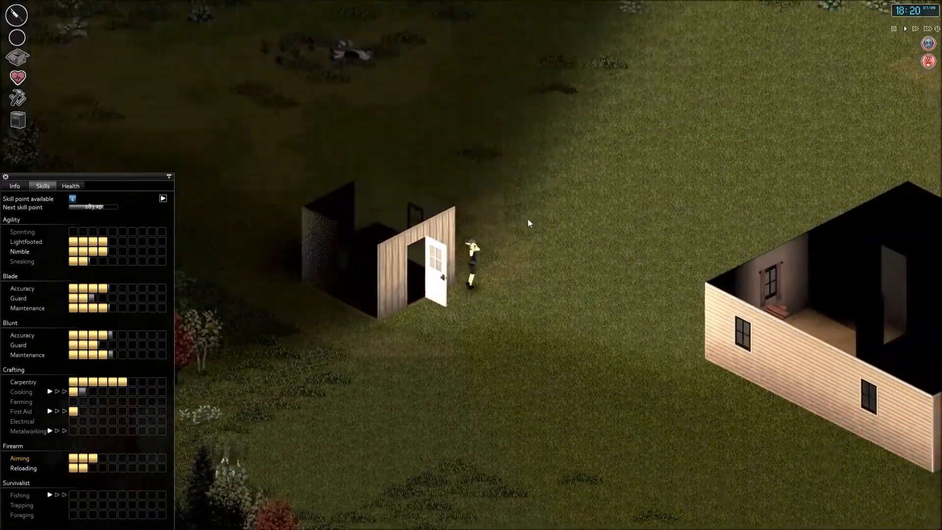
pyautogui.scroll(-3, 527, 219)
# - Walk north across the field, over the road and up the grass toward the house
pyautogui.press('w')
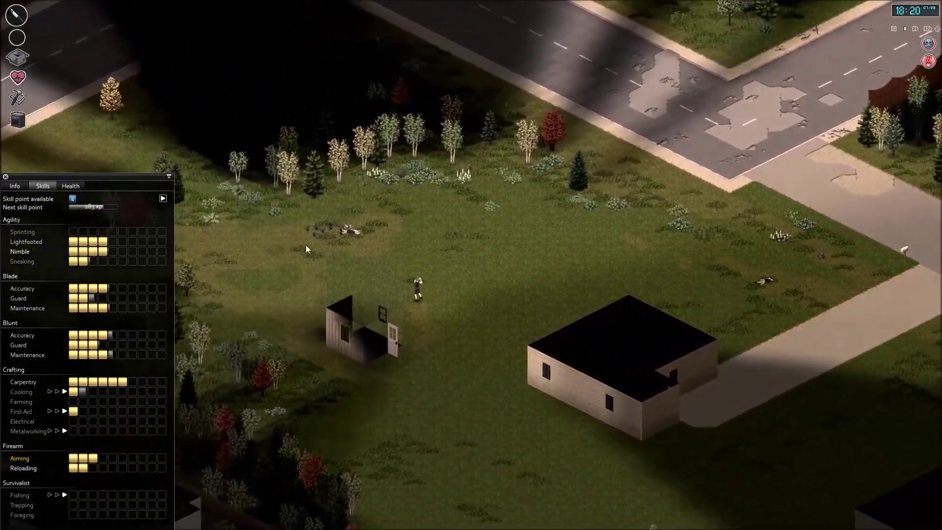
pyautogui.scroll(2, 298, 248)
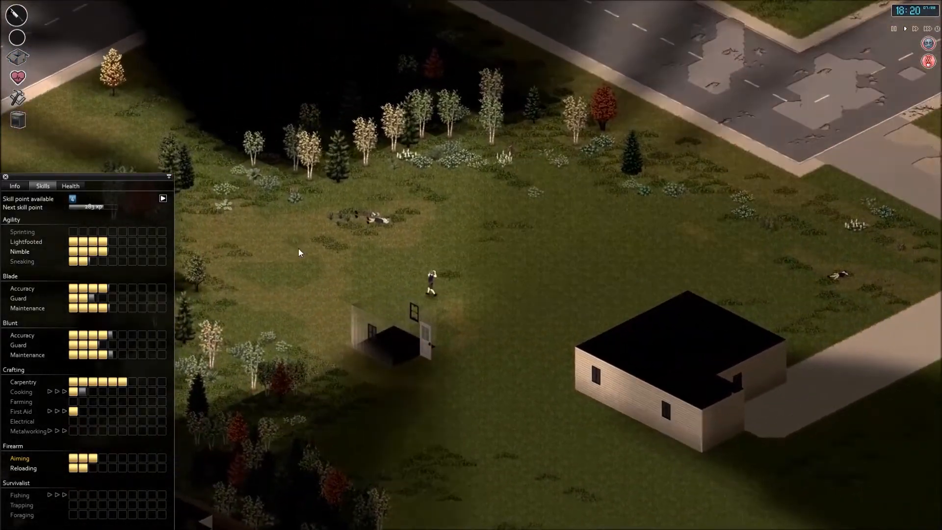
pyautogui.press('w')
pyautogui.scroll(2, 299, 249)
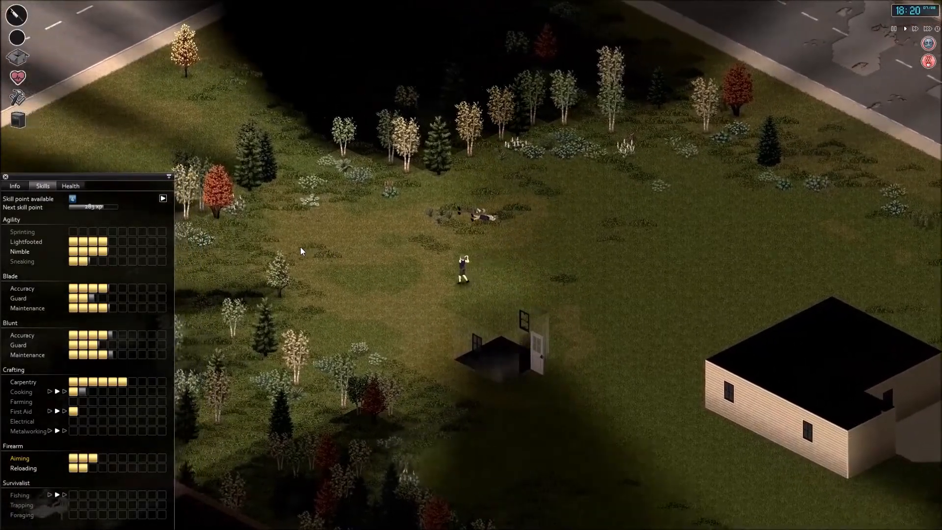
pyautogui.press('w')
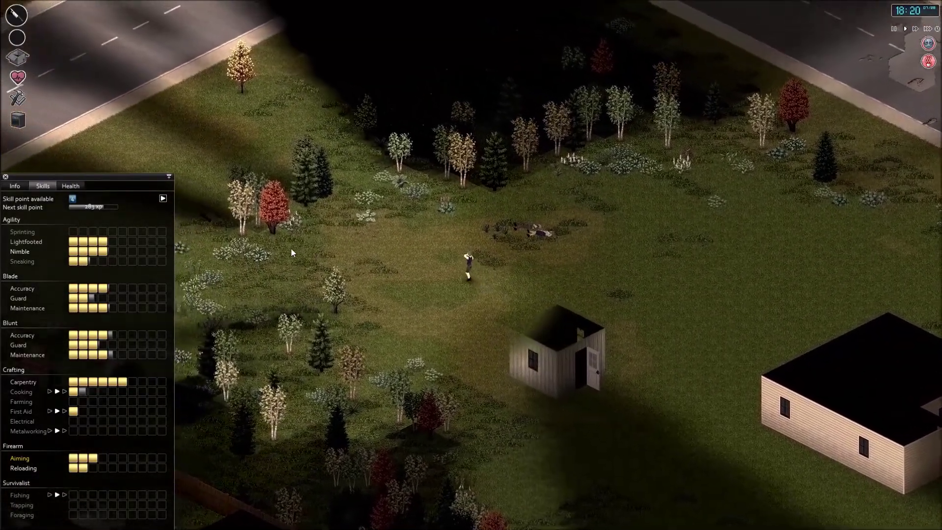
pyautogui.press('w')
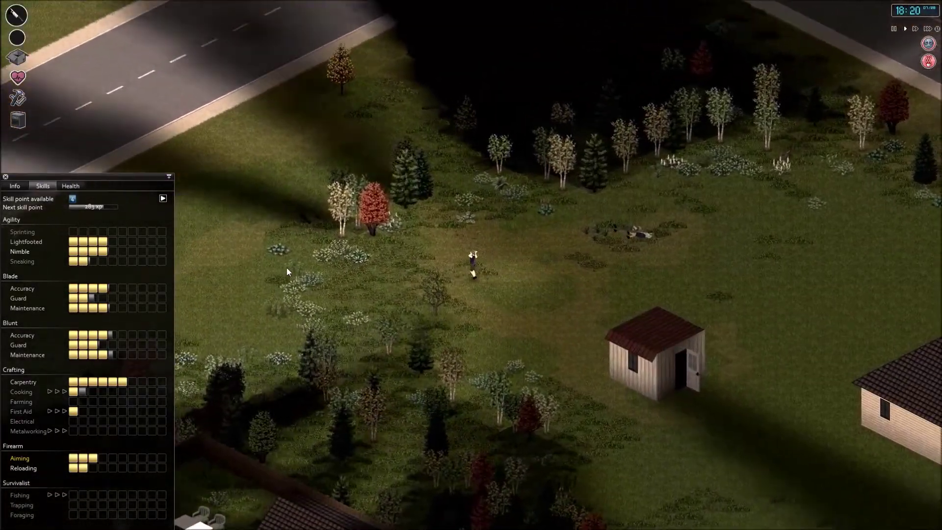
pyautogui.scroll(2, 332, 239)
pyautogui.press('w')
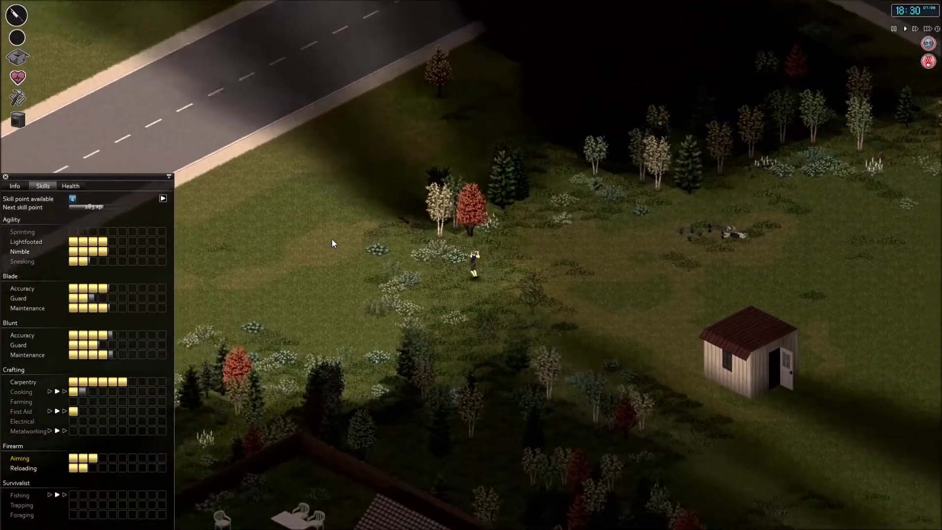
pyautogui.press('w')
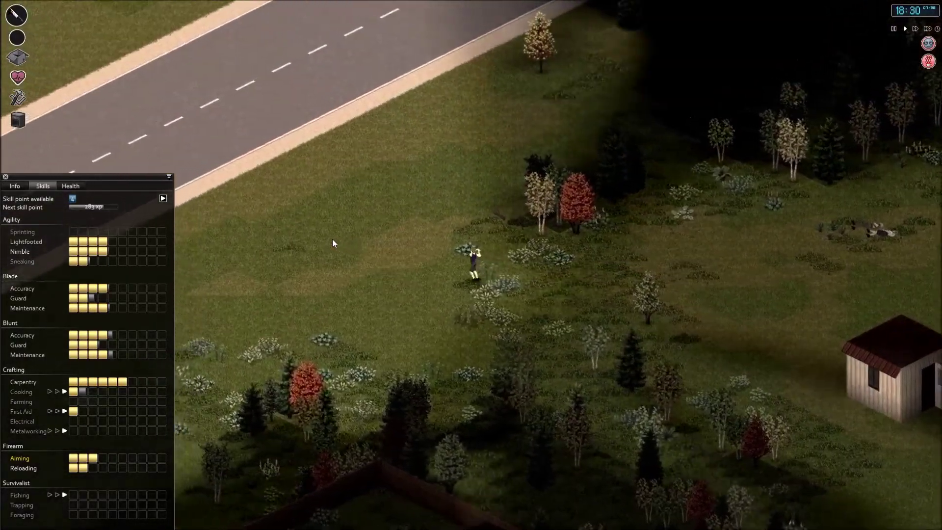
pyautogui.press('w')
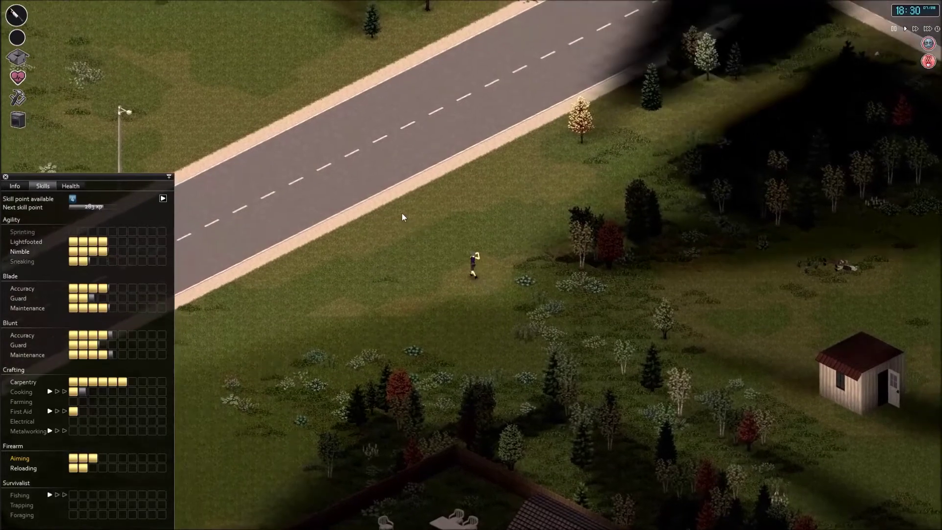
pyautogui.press('w')
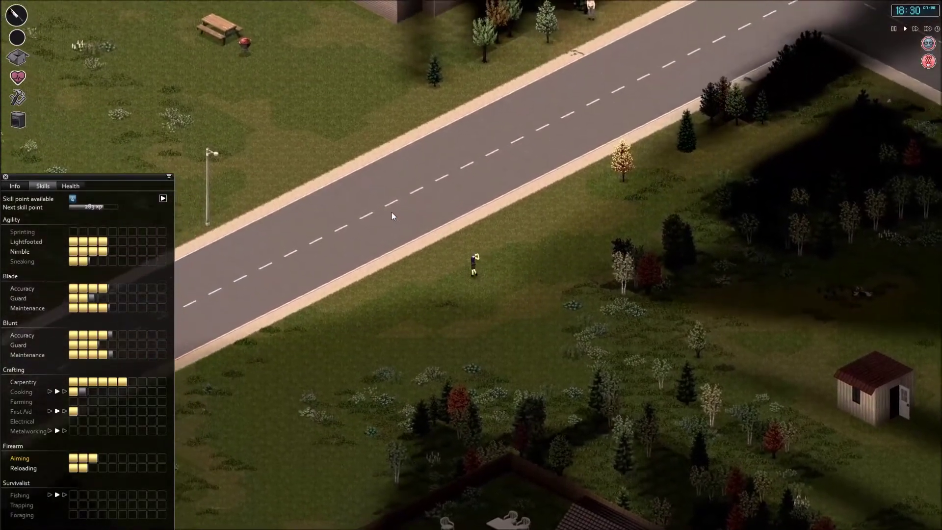
pyautogui.press('w')
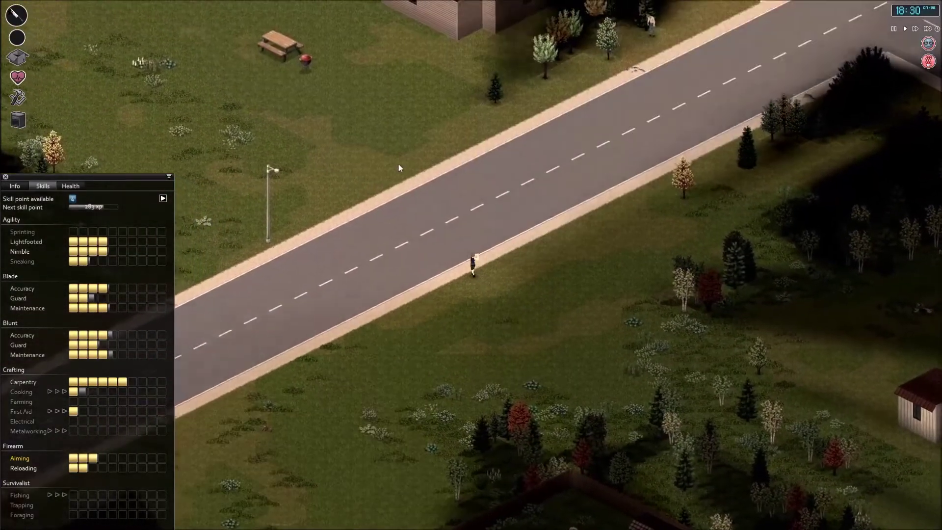
pyautogui.press('w')
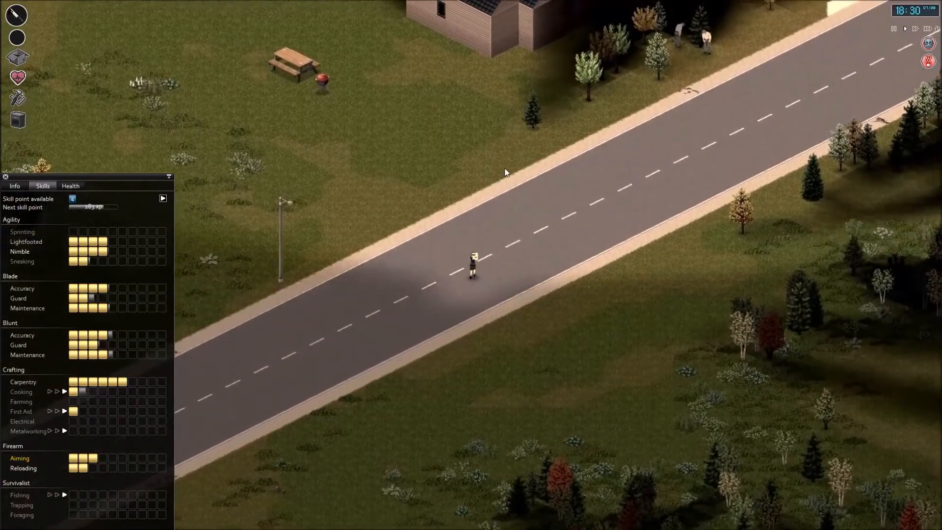
pyautogui.scroll(2, 504, 168)
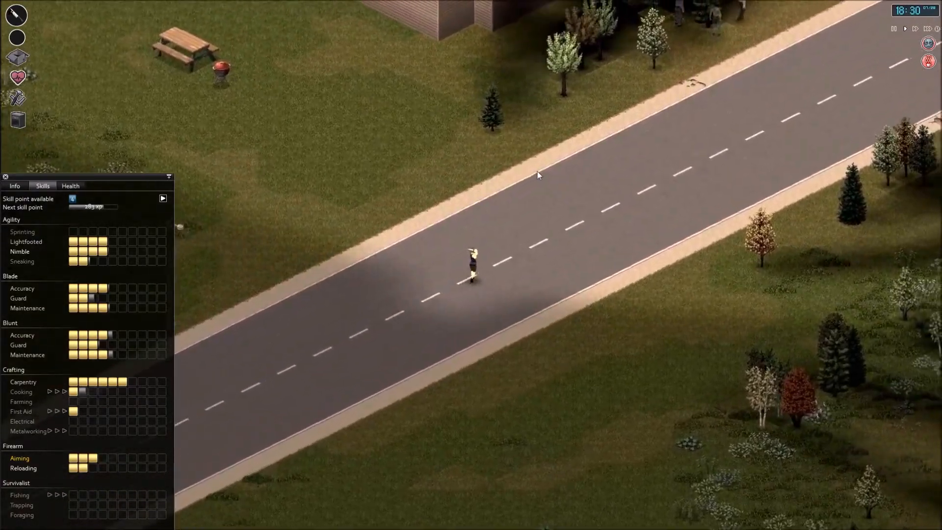
pyautogui.scroll(-2, 540, 172)
pyautogui.scroll(2, 484, 181)
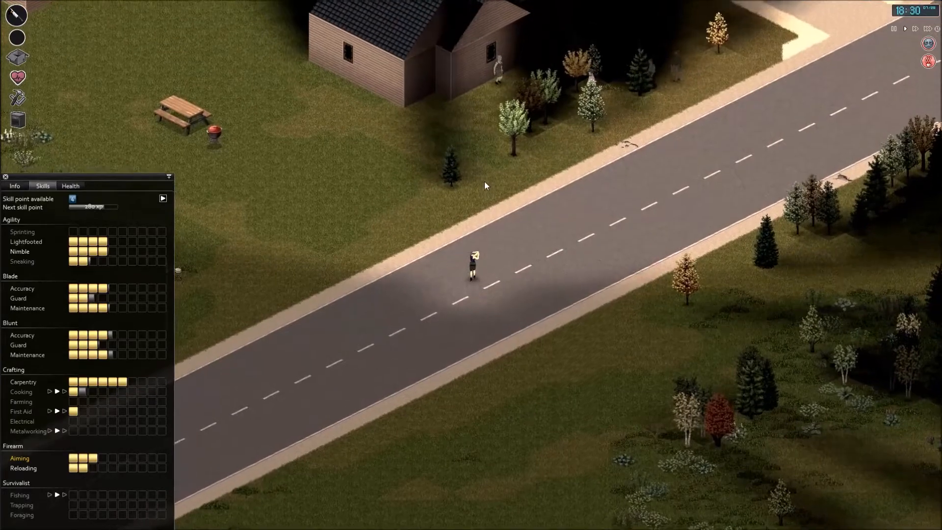
pyautogui.press('w')
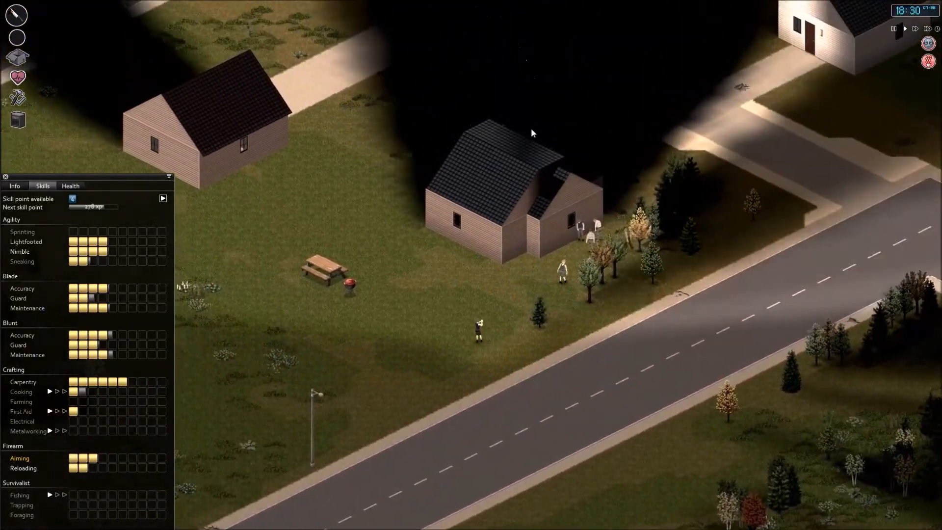
pyautogui.scroll(2, 527, 299)
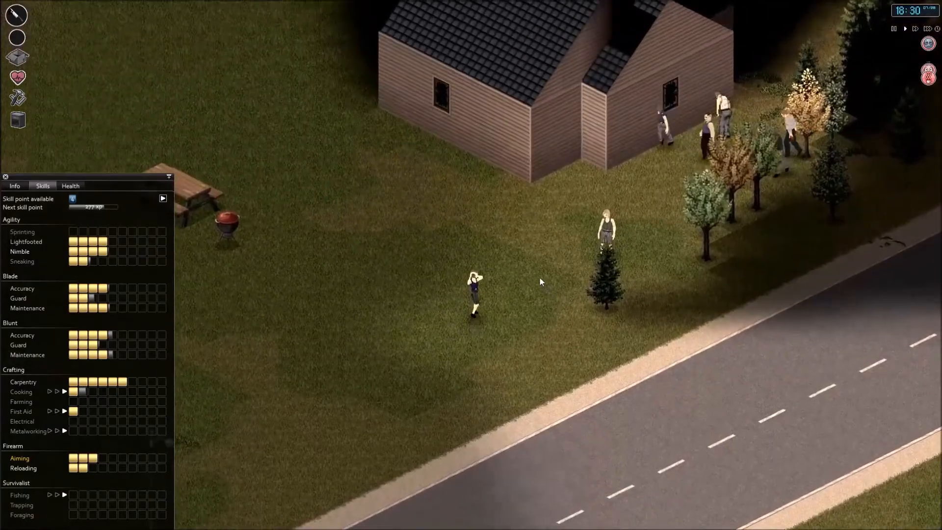
# - Knock down the nearest zombie while backing away from the others on the lawn
pyautogui.press('a')
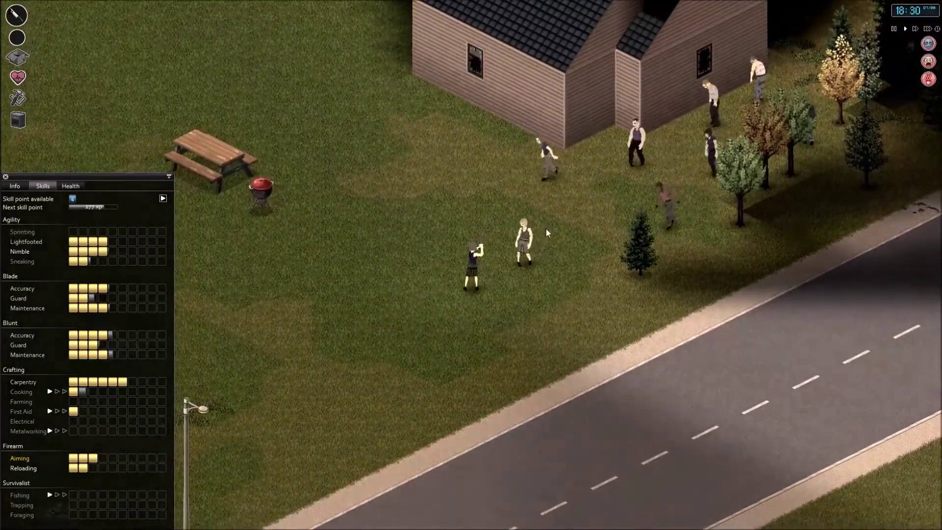
pyautogui.click(527, 229)
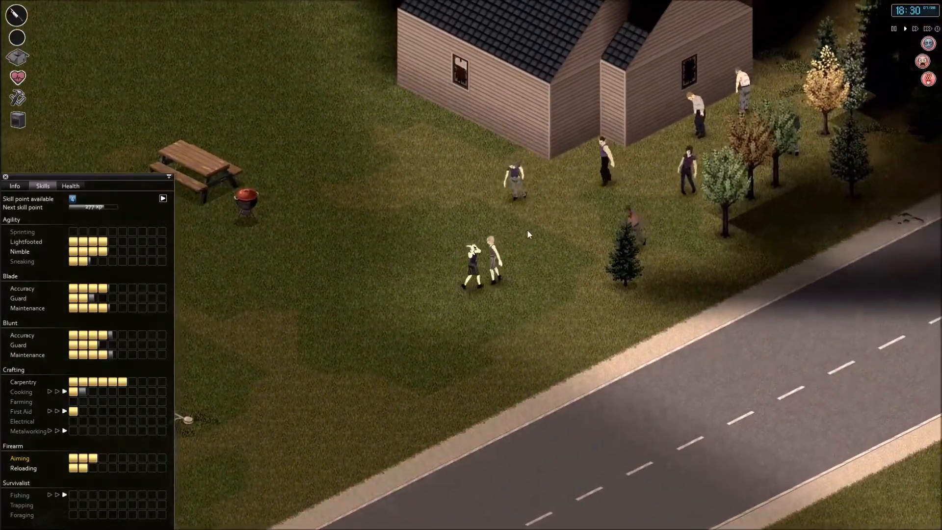
pyautogui.press('a')
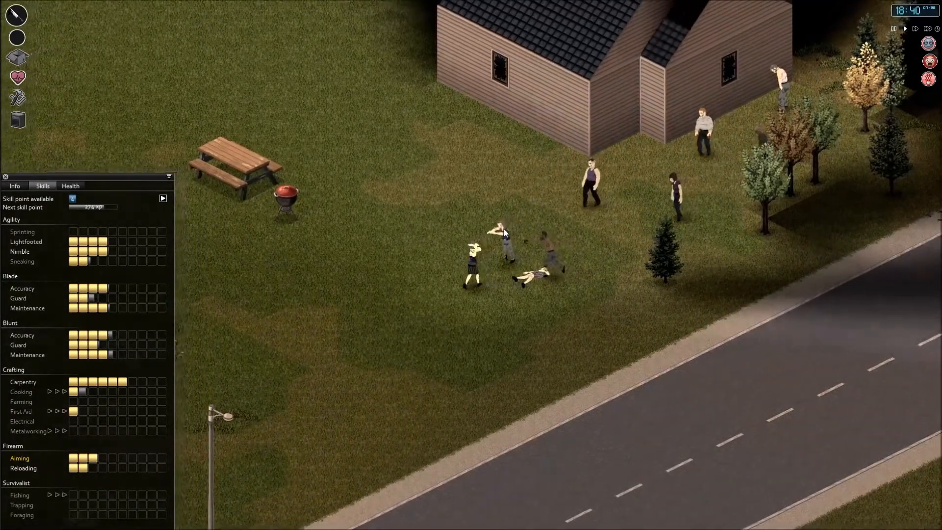
pyautogui.press('a')
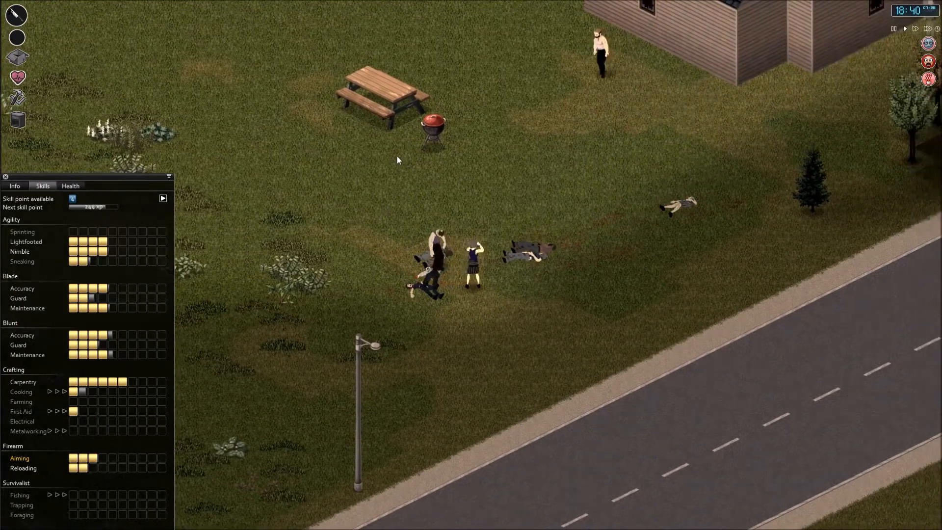
# - Check the fallen corpses' loot, then kill the zombie near the grill and check it too
pyautogui.press('i')
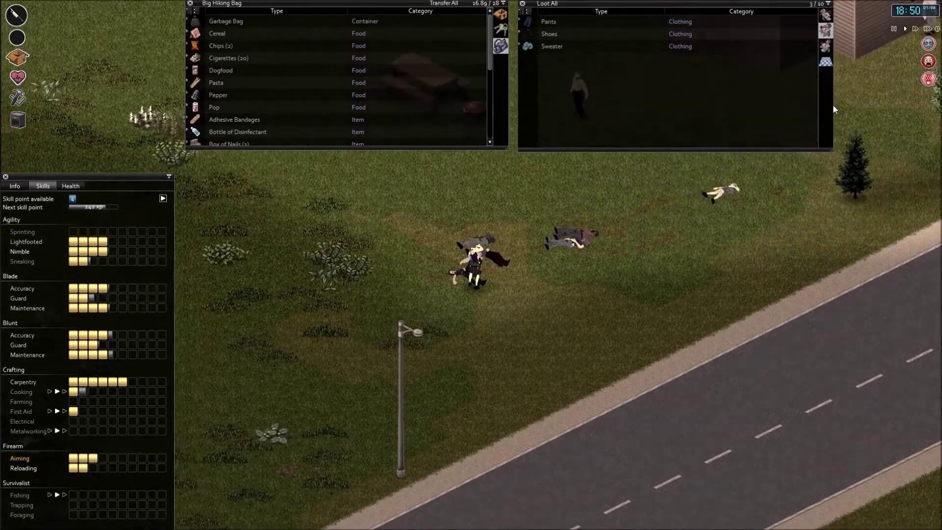
pyautogui.click(826, 46)
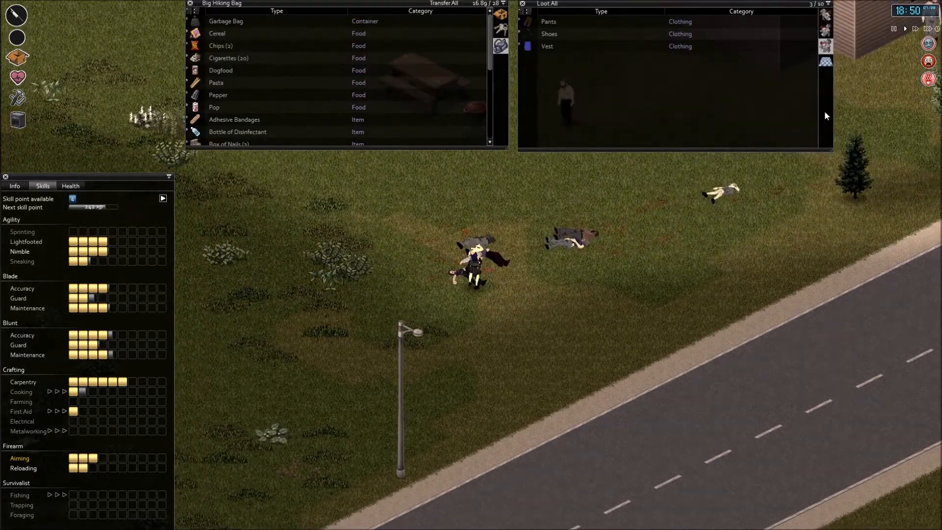
pyautogui.press('i')
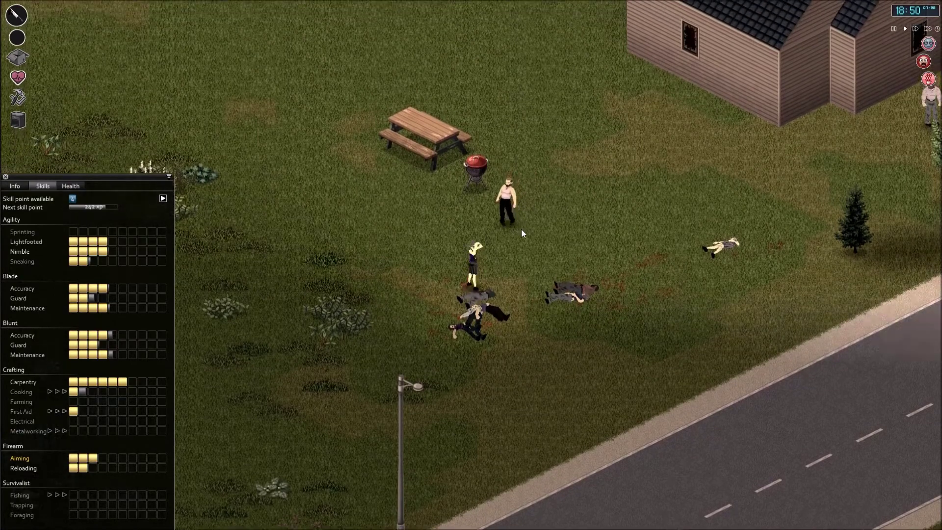
pyautogui.press('w')
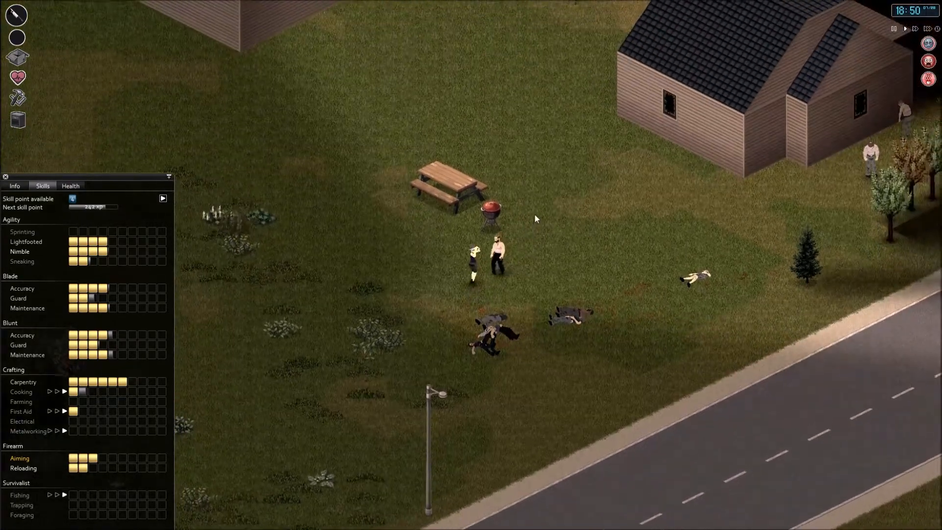
pyautogui.press('i')
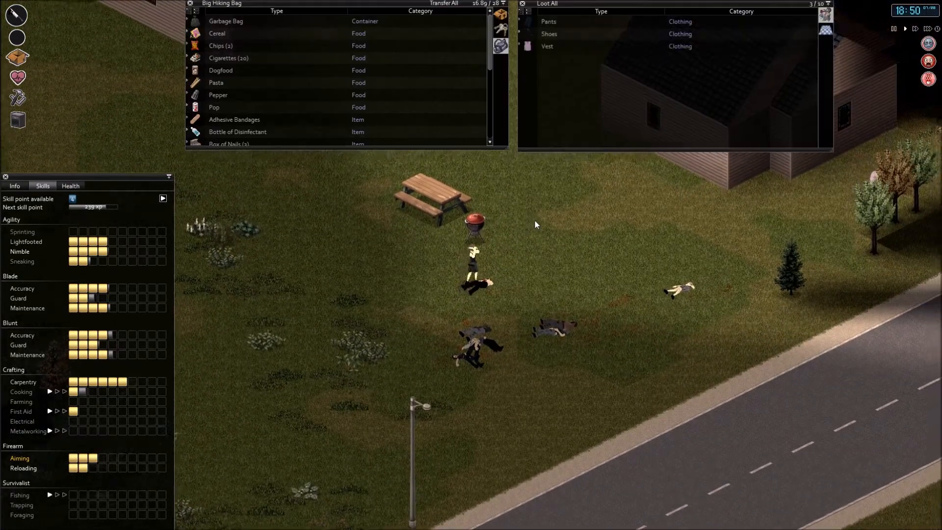
pyautogui.press('i')
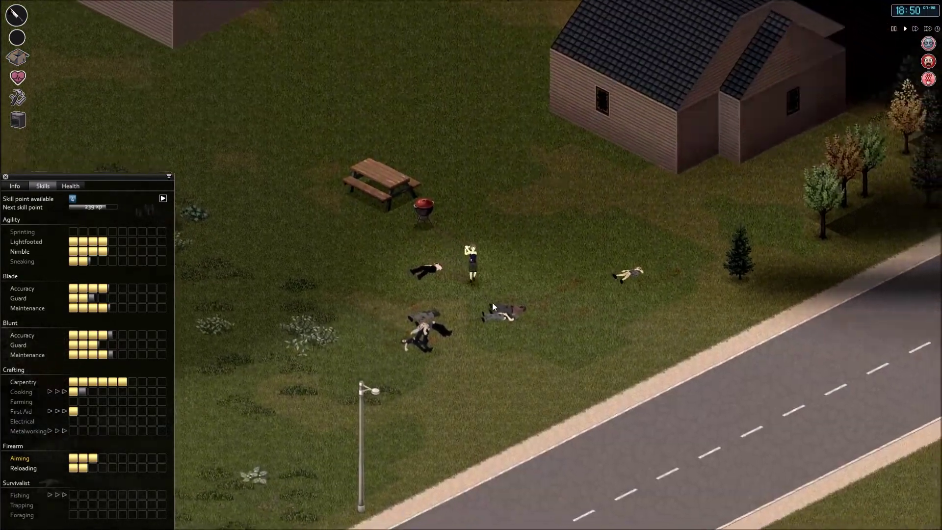
pyautogui.press('i')
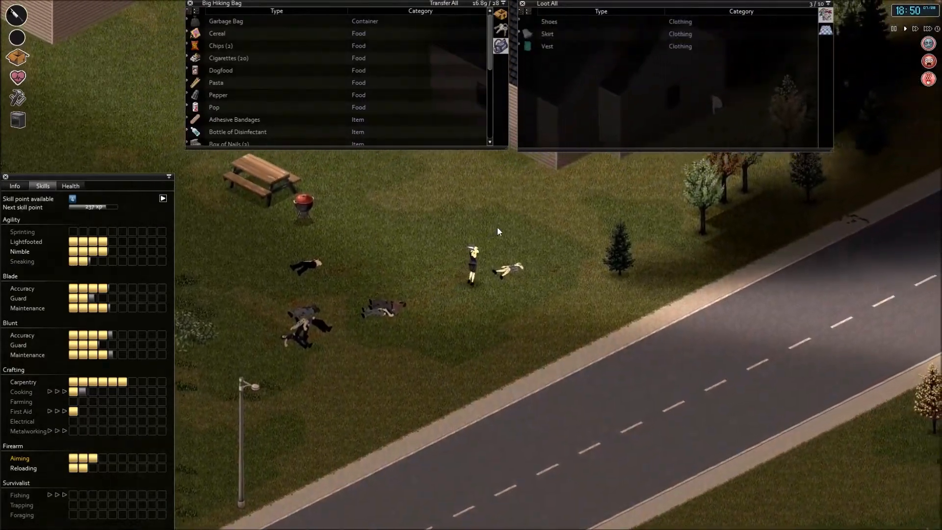
pyautogui.press('i')
# - Kill the two zombies beside the house wall and reopen the hiking bag's contents
pyautogui.press('w')
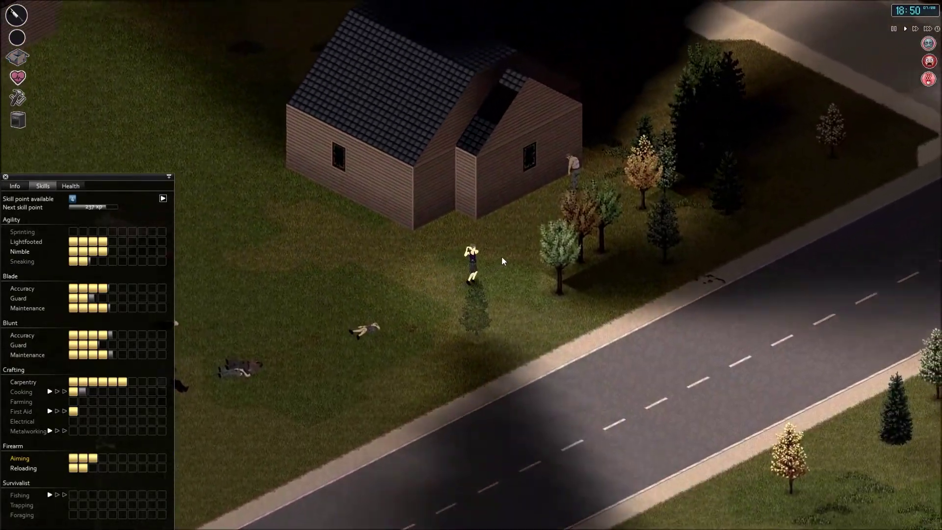
pyautogui.press('w')
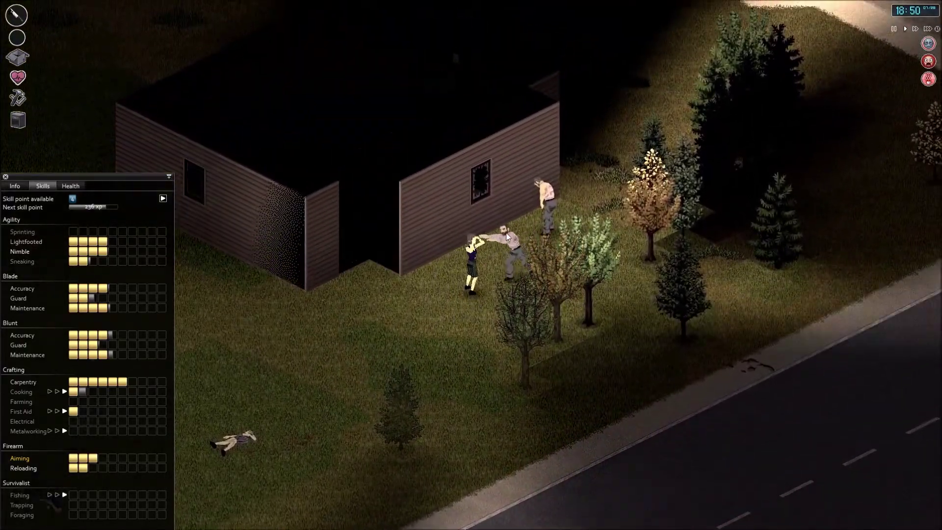
pyautogui.click(505, 232)
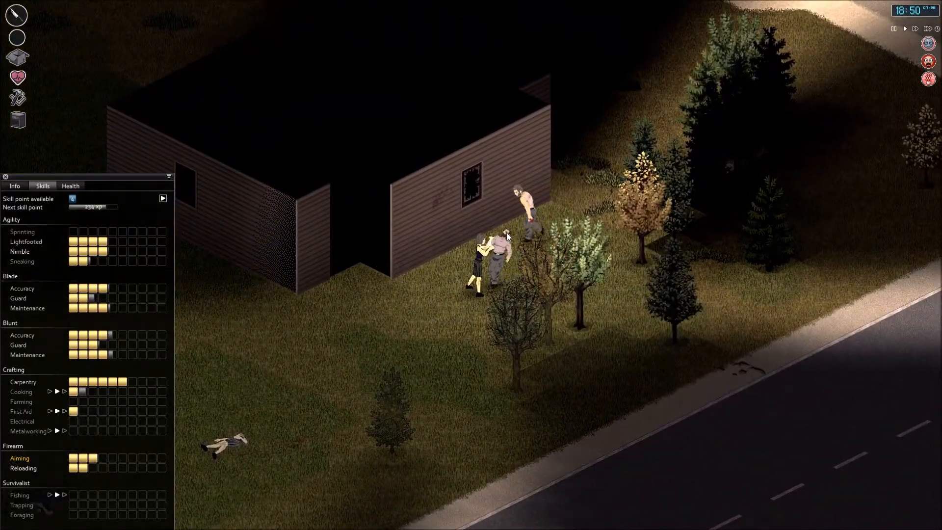
pyautogui.press('i')
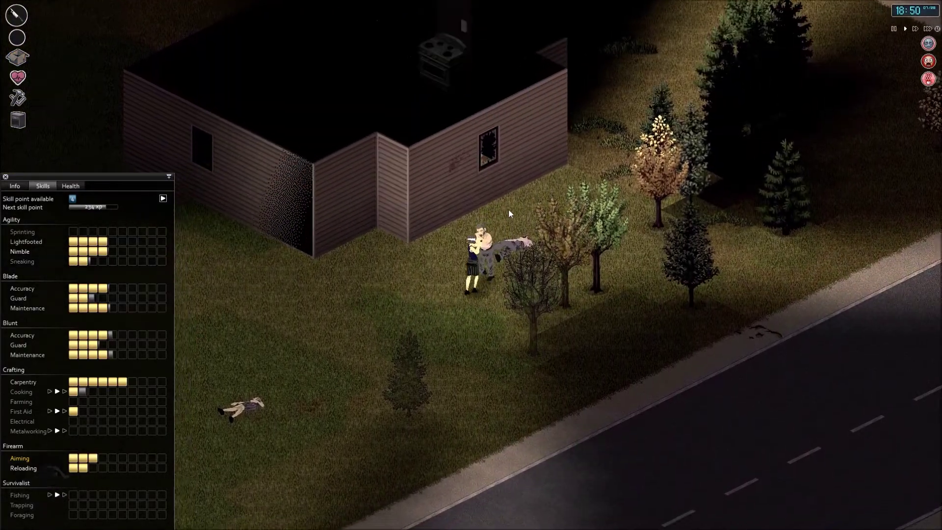
pyautogui.click(509, 214)
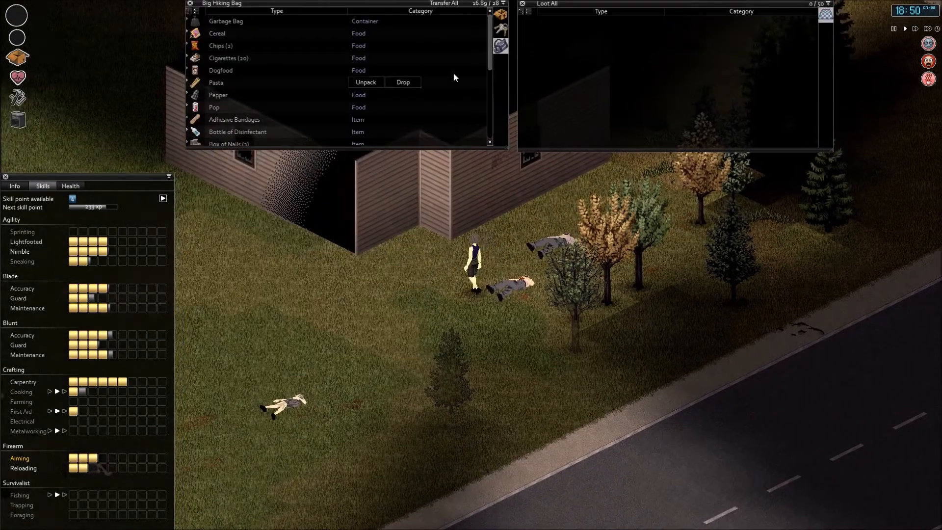
# - Drop the broken kitchen knife on the ground and equip the good one from the bag as primary
pyautogui.click(501, 15)
pyautogui.moveTo(239, 132); pyautogui.dragTo(385, 273)
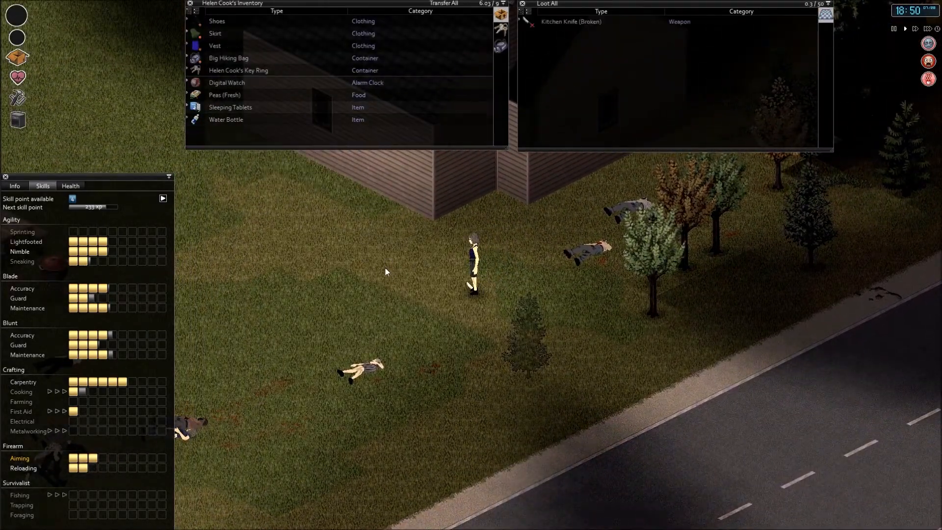
pyautogui.click(501, 47)
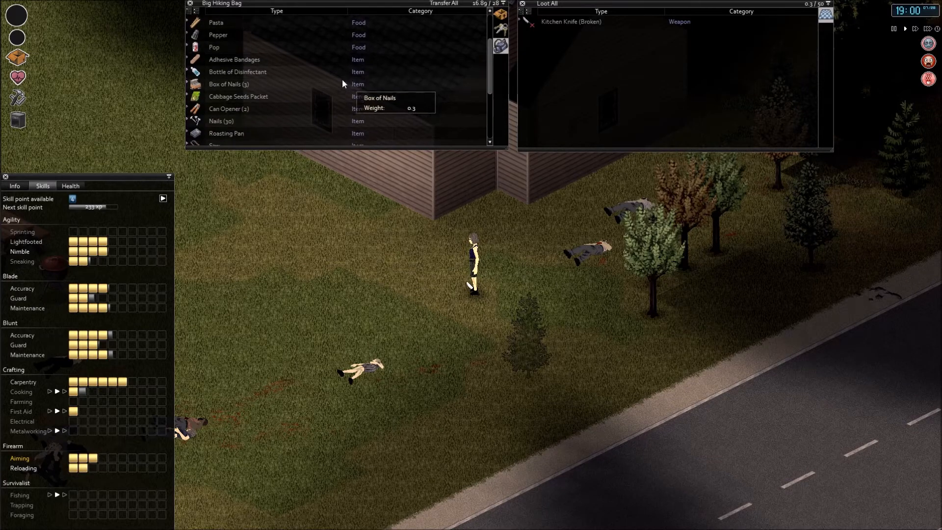
pyautogui.scroll(-3, 339, 79)
pyautogui.scroll(-1, 262, 128)
pyautogui.rightClick(249, 125)
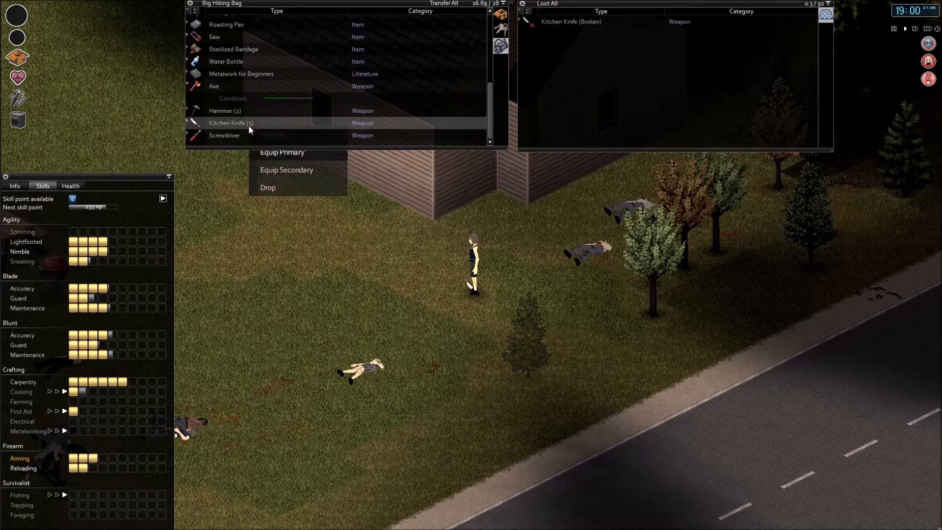
pyautogui.click(285, 158)
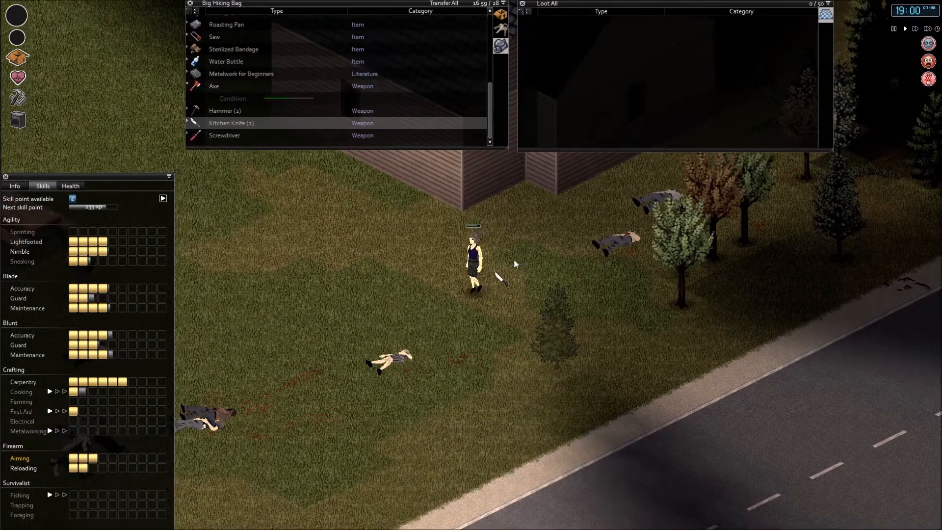
# - Put away the inventory and kill the approaching zombie
pyautogui.press('Tab')
pyautogui.press('w')
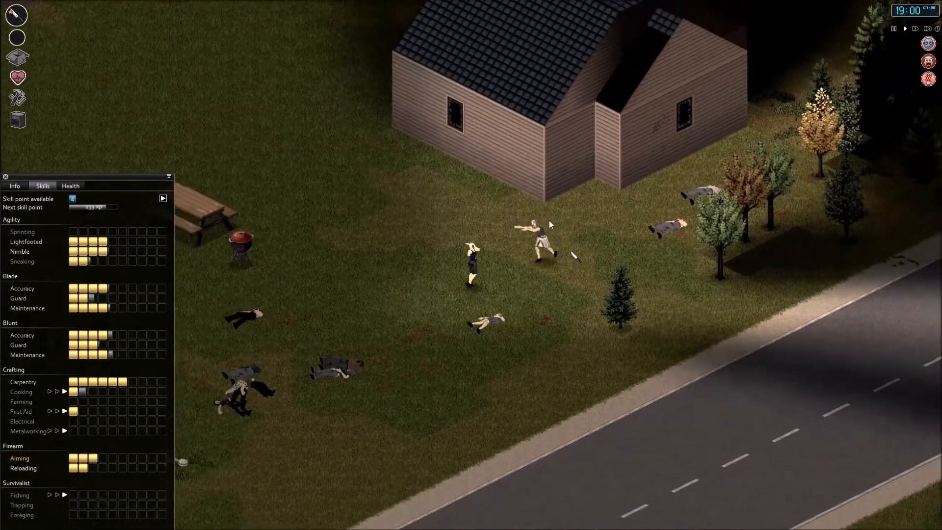
pyautogui.press('Tab')
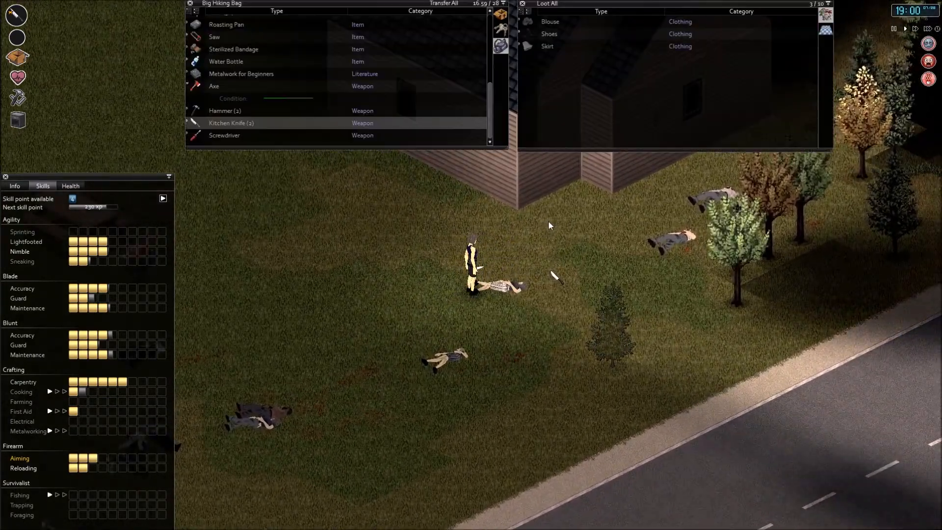
pyautogui.press('Tab')
pyautogui.scroll(-2, 548, 220)
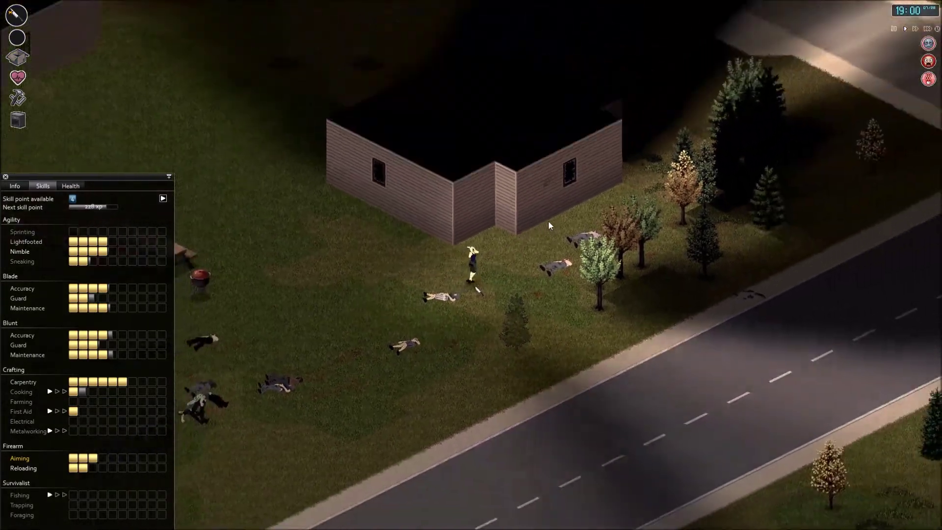
pyautogui.scroll(-2, 549, 220)
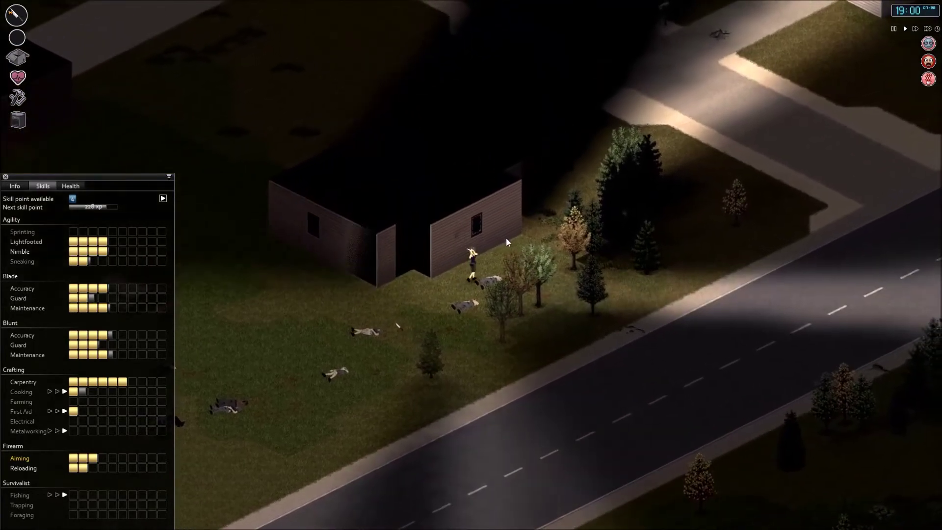
pyautogui.scroll(2, 506, 238)
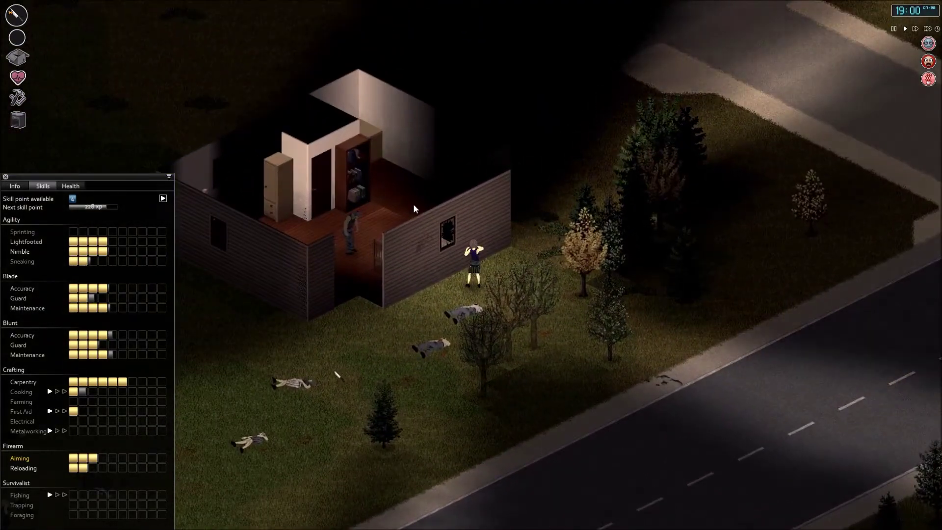
# - Shout to lure nearby zombies, then climb in through the house window
pyautogui.press('q')
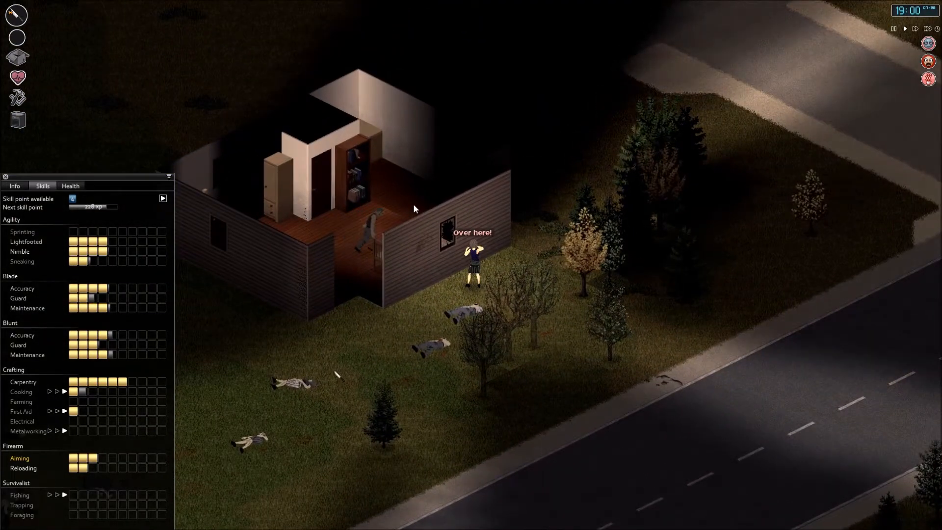
pyautogui.scroll(-2, 413, 203)
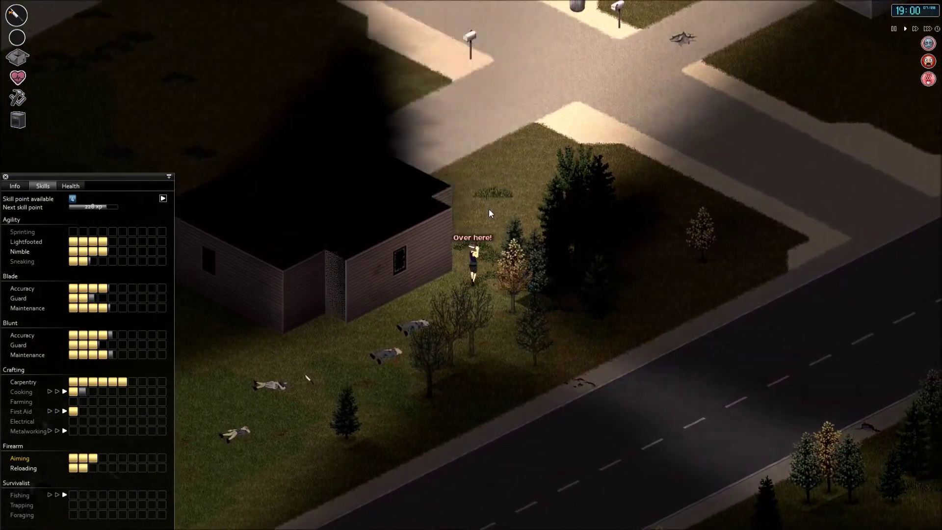
pyautogui.scroll(-2, 489, 208)
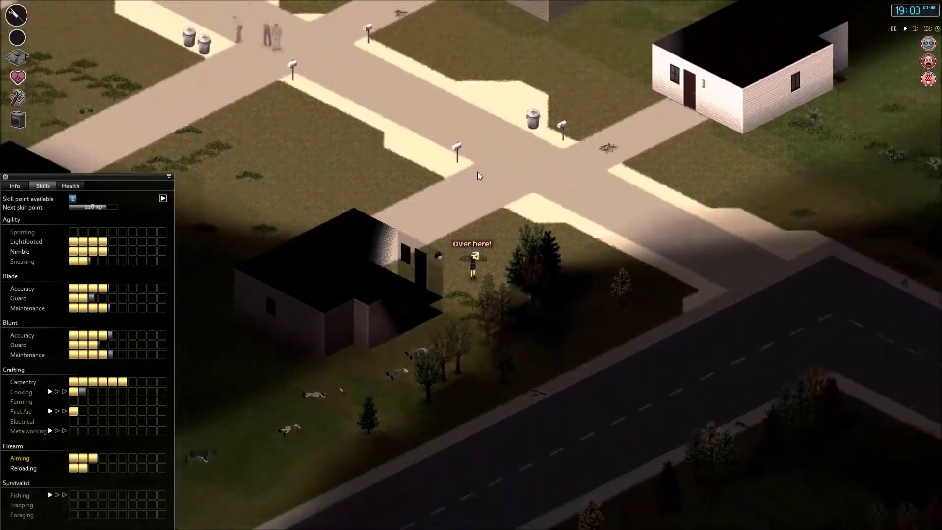
pyautogui.scroll(-1, 478, 171)
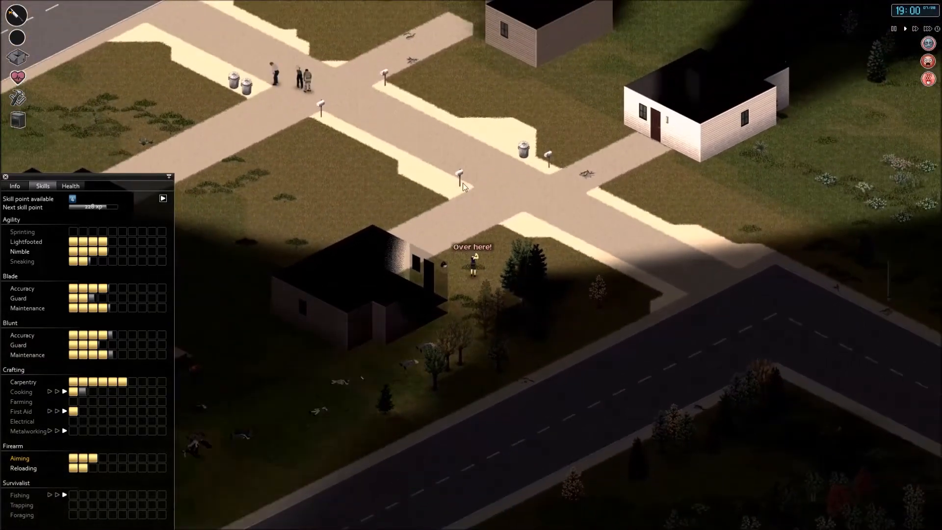
pyautogui.scroll(3, 465, 264)
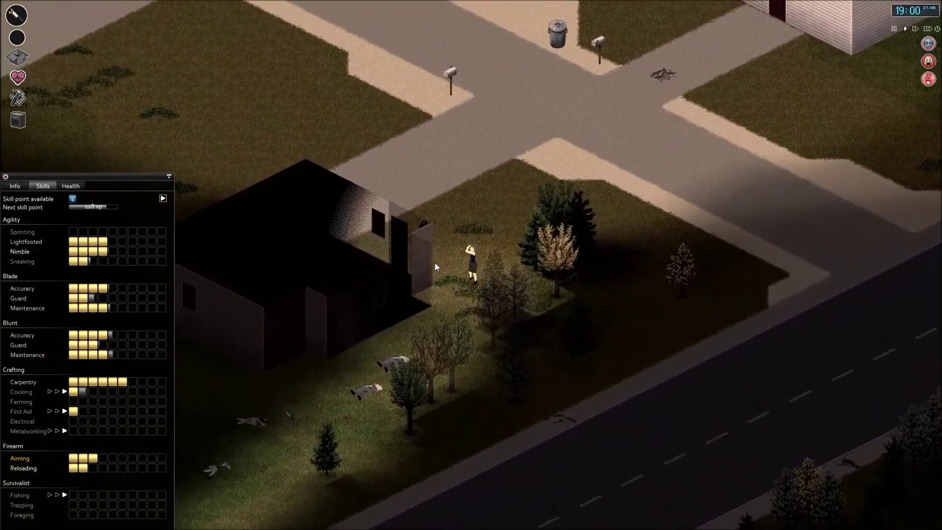
pyautogui.scroll(2, 432, 259)
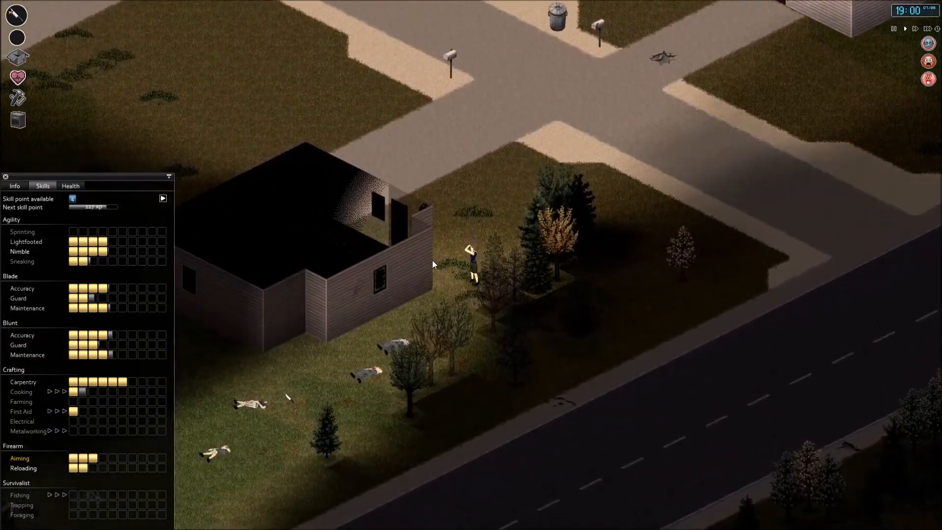
pyautogui.scroll(2, 432, 260)
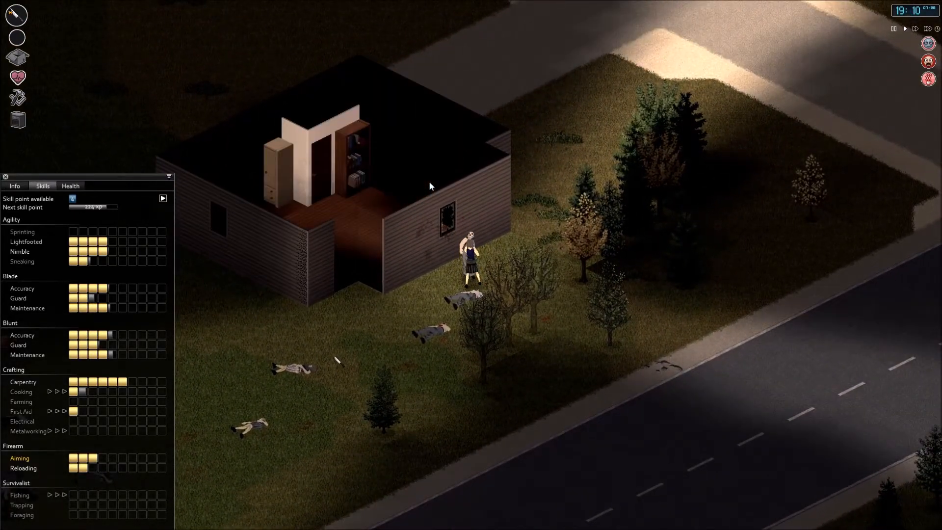
pyautogui.press('i')
pyautogui.press('i')
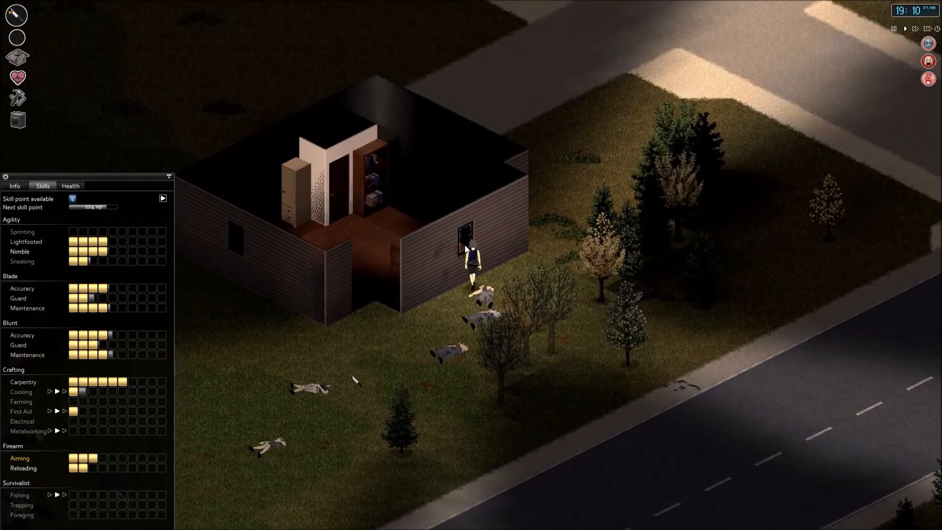
pyautogui.rightClick(471, 243)
pyautogui.click(515, 254)
pyautogui.scroll(2, 488, 259)
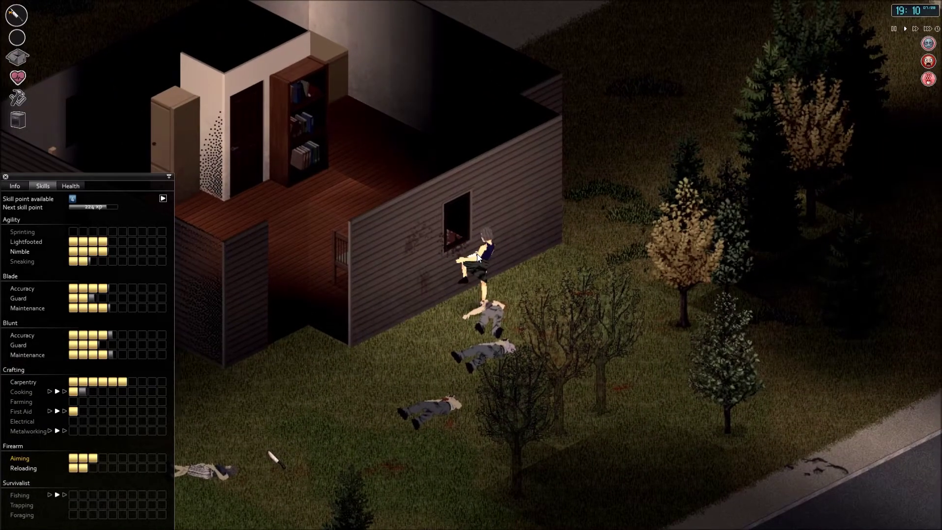
# - Walk through the bedroom and bathroom to the kitchen fridge and view the cupboard food beside the bag
pyautogui.press('w')
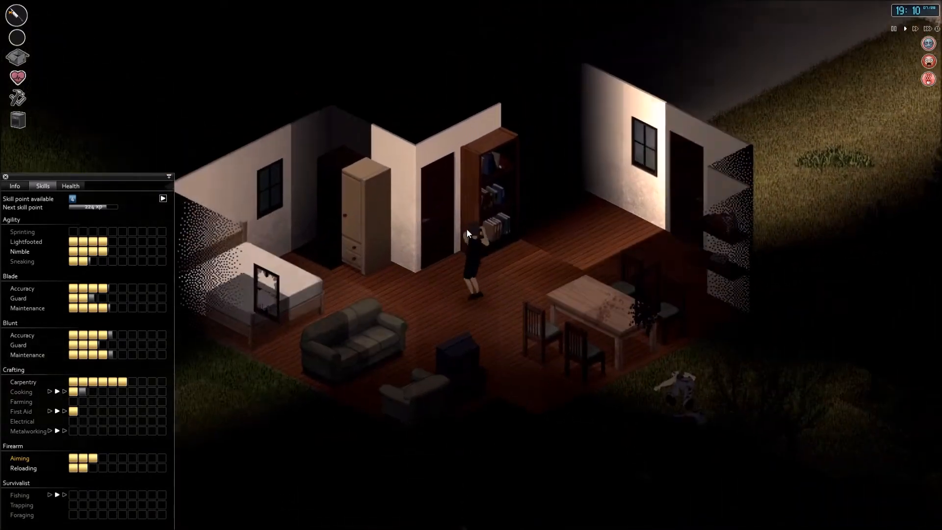
pyautogui.scroll(2, 467, 229)
pyautogui.press('w')
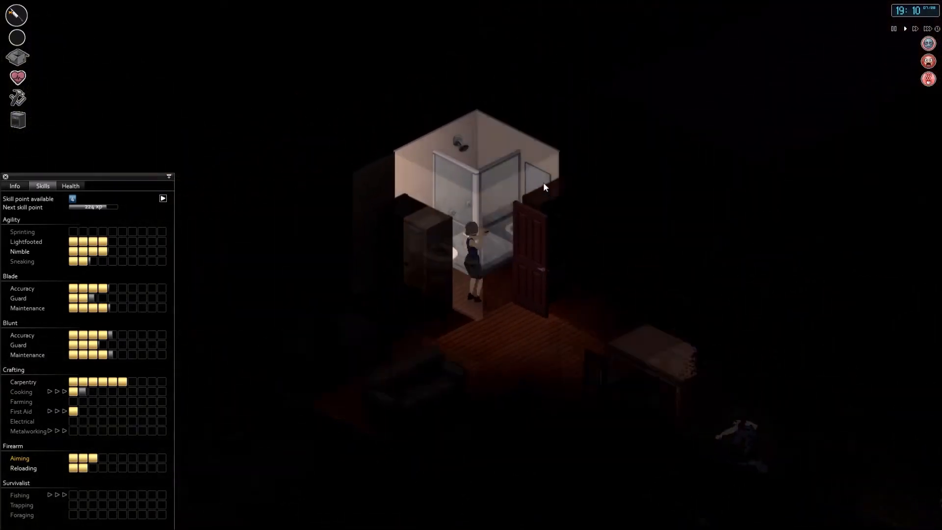
pyautogui.scroll(-2, 539, 221)
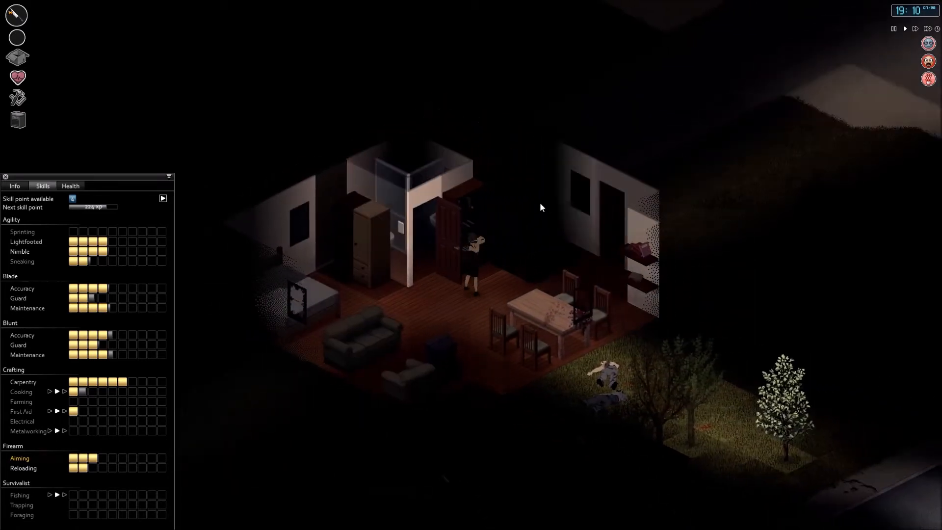
pyautogui.press('w')
pyautogui.scroll(2, 412, 214)
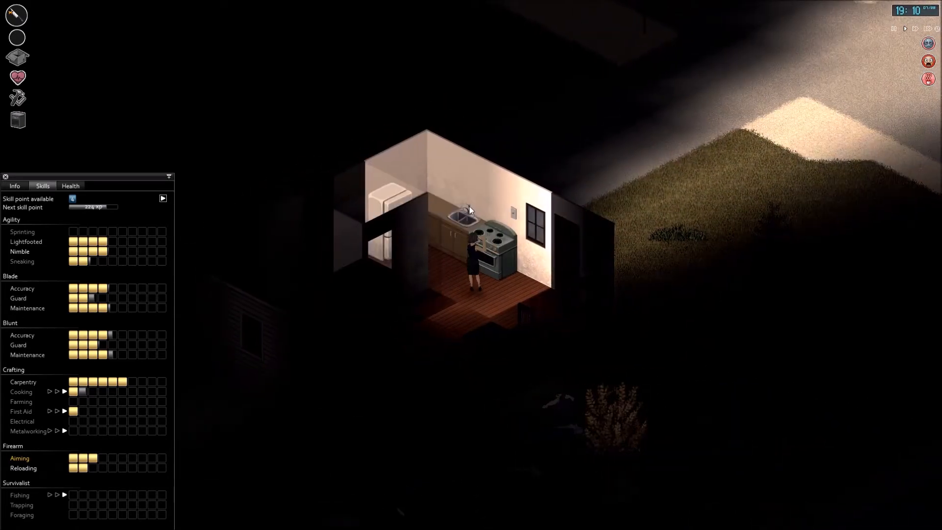
pyautogui.press('a')
pyautogui.press('Tab')
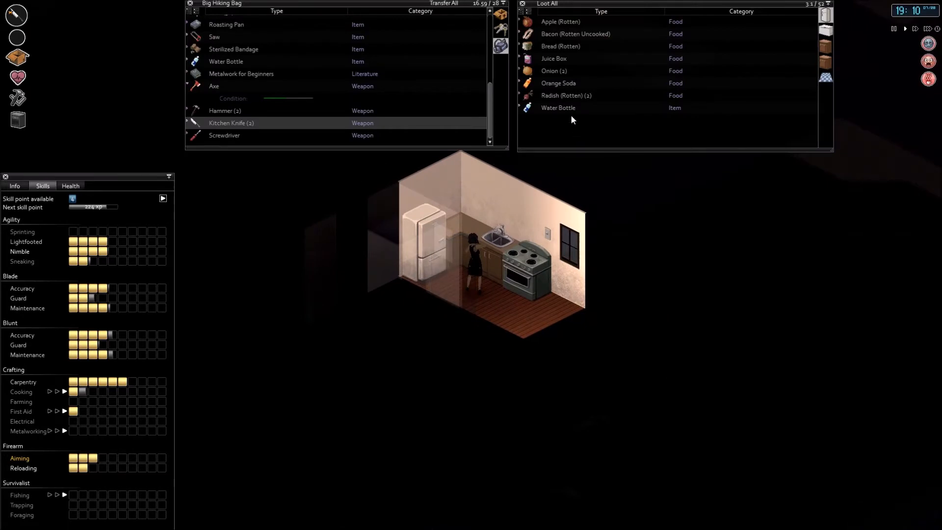
# - Move Orange Soda, Chocolate, Bowl, Lighter, Tuna, Canned Tomato and Canned Corn into the Big Hiking Bag
pyautogui.moveTo(557, 83); pyautogui.dragTo(412, 99)
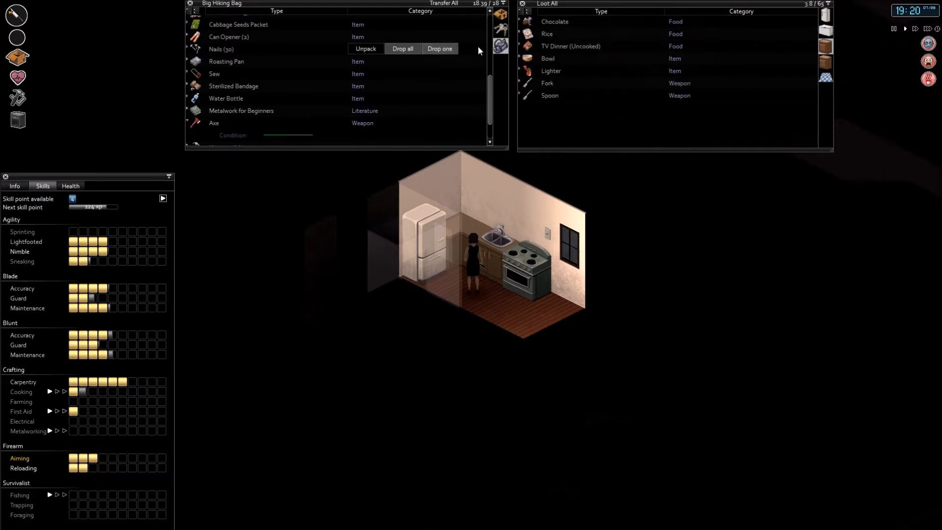
pyautogui.doubleClick(552, 22)
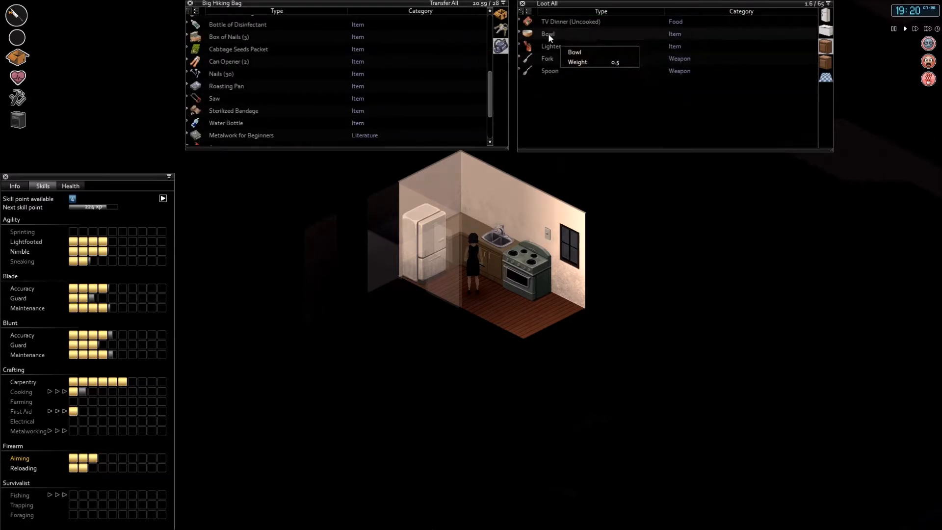
pyautogui.doubleClick(549, 33)
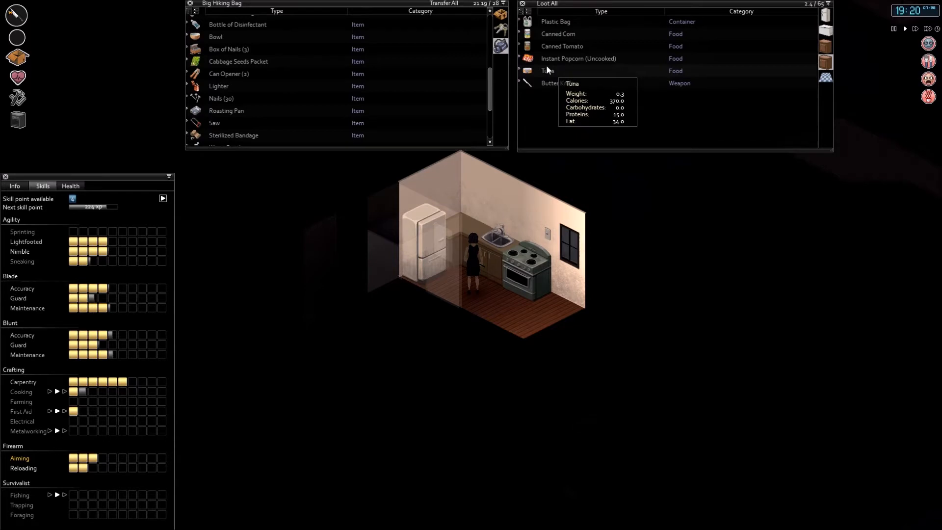
pyautogui.rightClick(546, 70)
pyautogui.moveTo(572, 83)
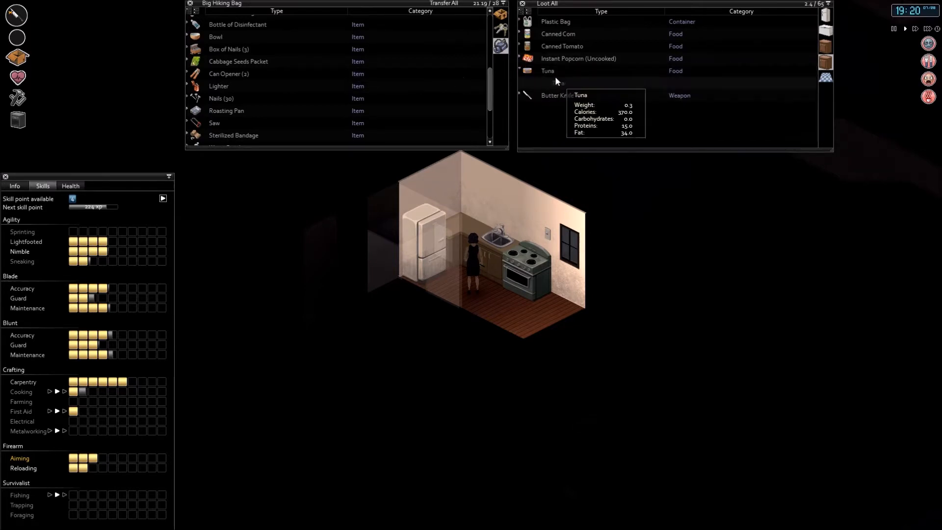
pyautogui.moveTo(555, 74); pyautogui.dragTo(406, 81)
pyautogui.moveTo(486, 60); pyautogui.dragTo(487, 60)
pyautogui.moveTo(550, 34); pyautogui.dragTo(455, 61)
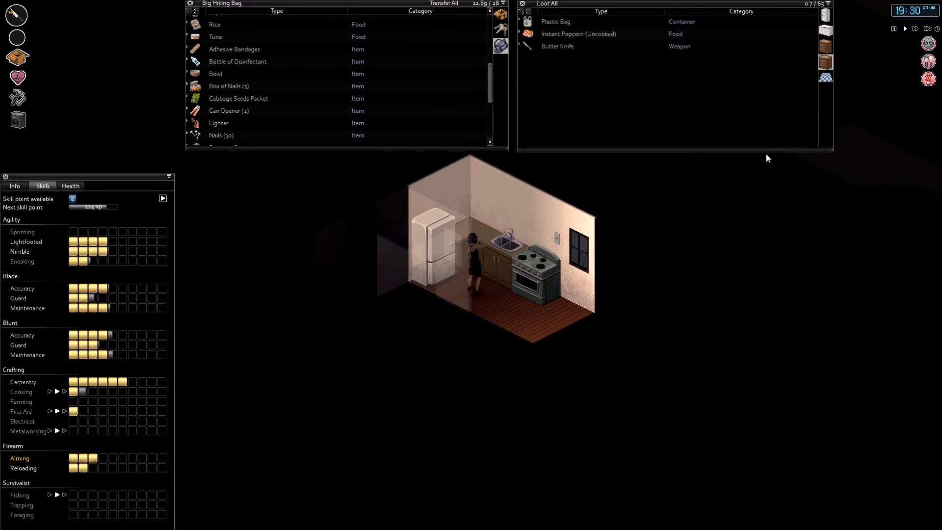
# - Check the shelf beside the door, then walk into the next bedroom and view its container
pyautogui.press('i')
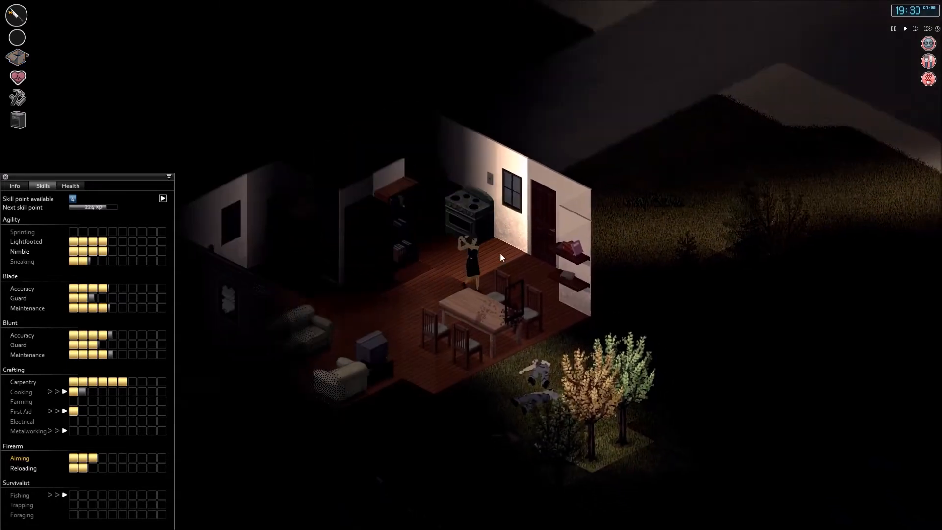
pyautogui.press('i')
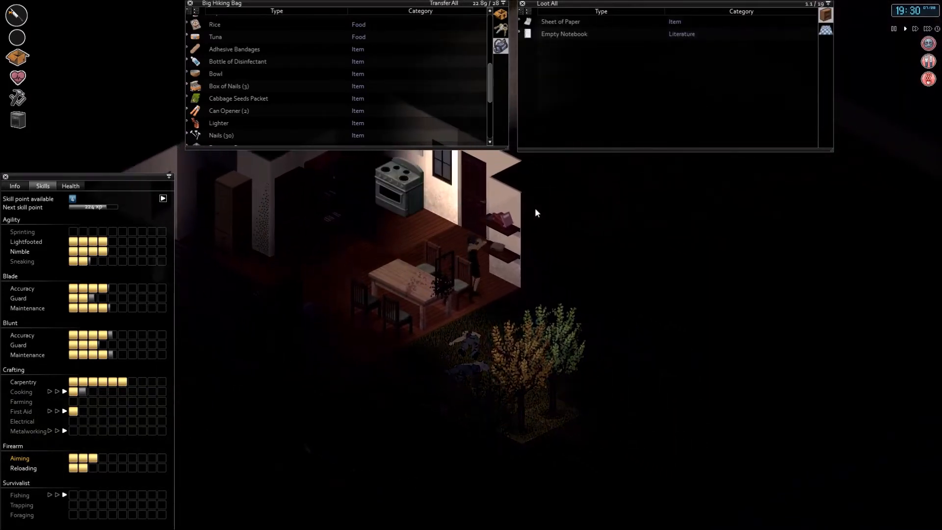
pyautogui.scroll(3, 535, 208)
pyautogui.press('s')
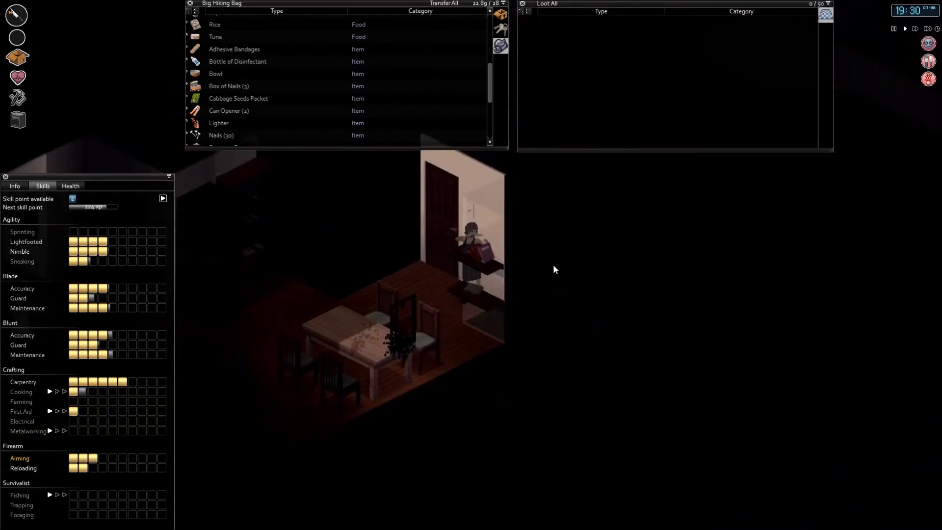
pyautogui.press('i')
pyautogui.scroll(-3, 437, 259)
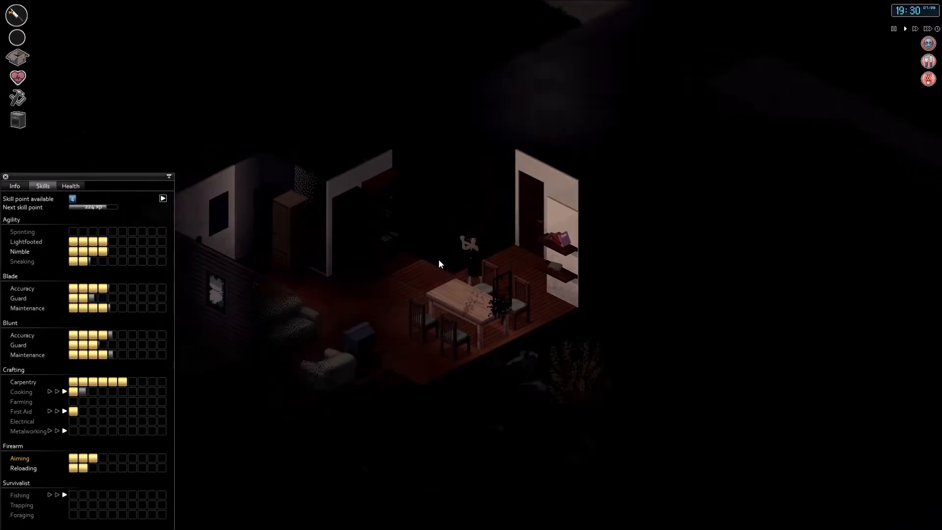
pyautogui.press('w')
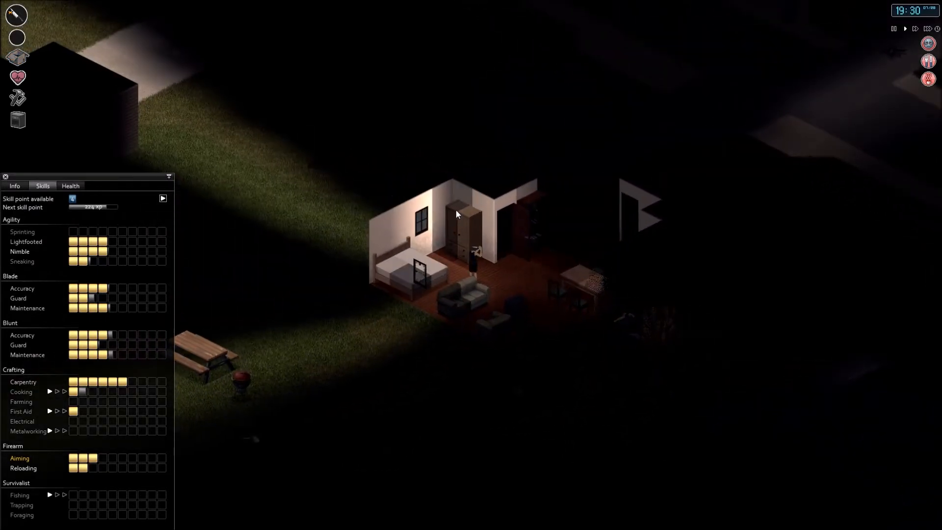
pyautogui.press('i')
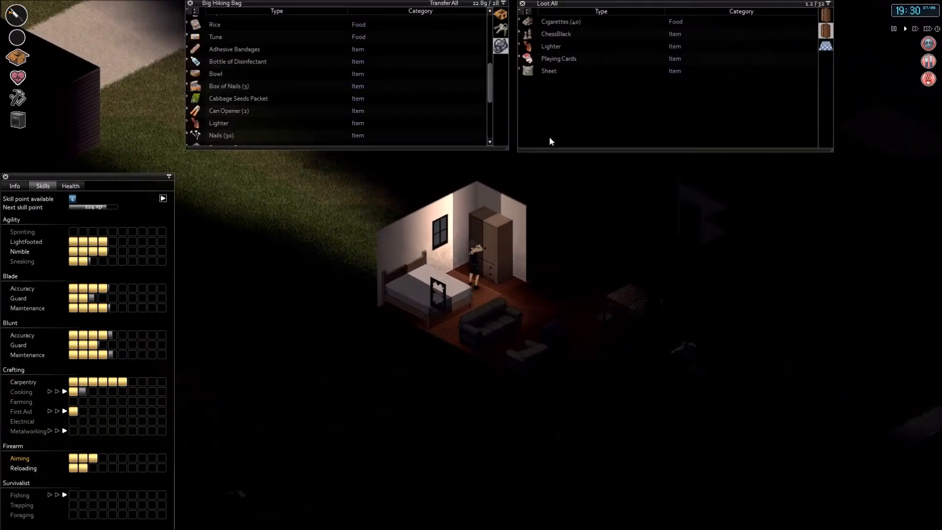
# - Bag the bedroom's cigarettes and lighter, check the kitchen fridge and head out the kitchen door
pyautogui.moveTo(564, 24); pyautogui.dragTo(390, 76)
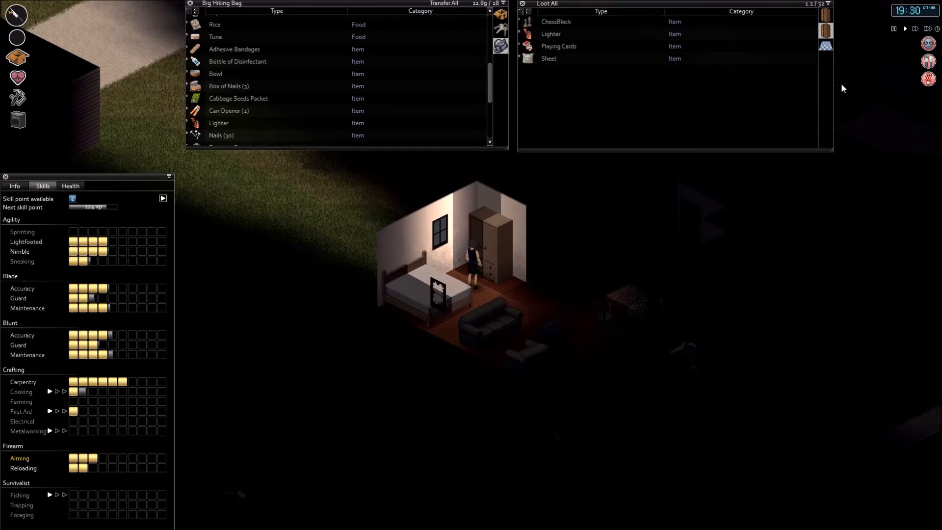
pyautogui.click(825, 30)
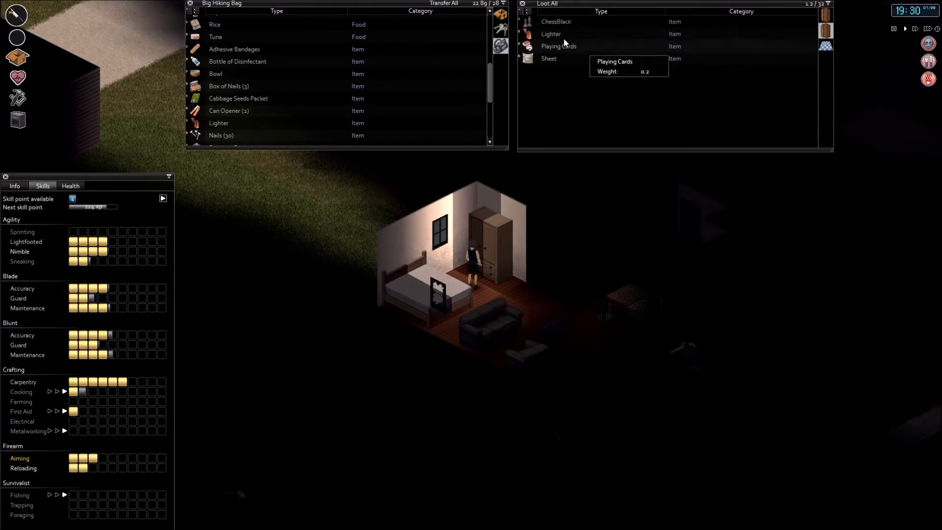
pyautogui.moveTo(552, 34); pyautogui.dragTo(398, 73)
pyautogui.press('w')
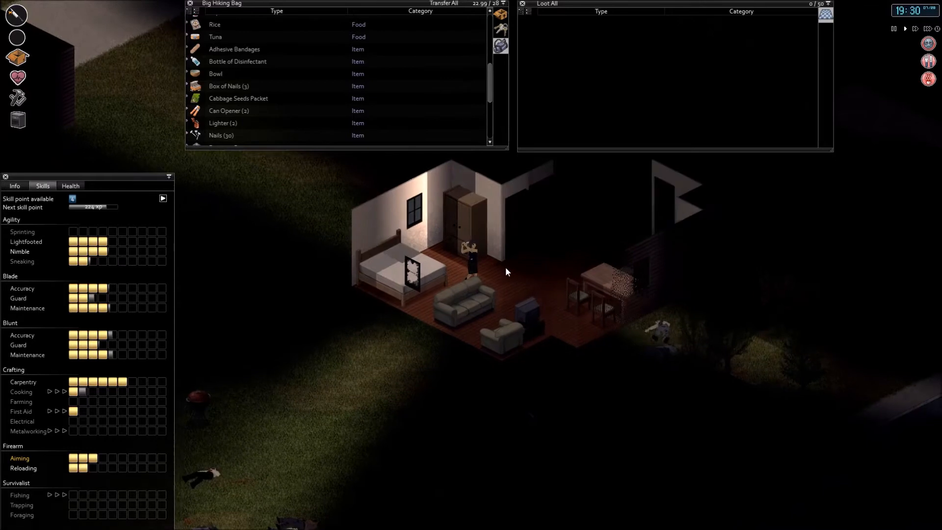
pyautogui.scroll(3, 488, 220)
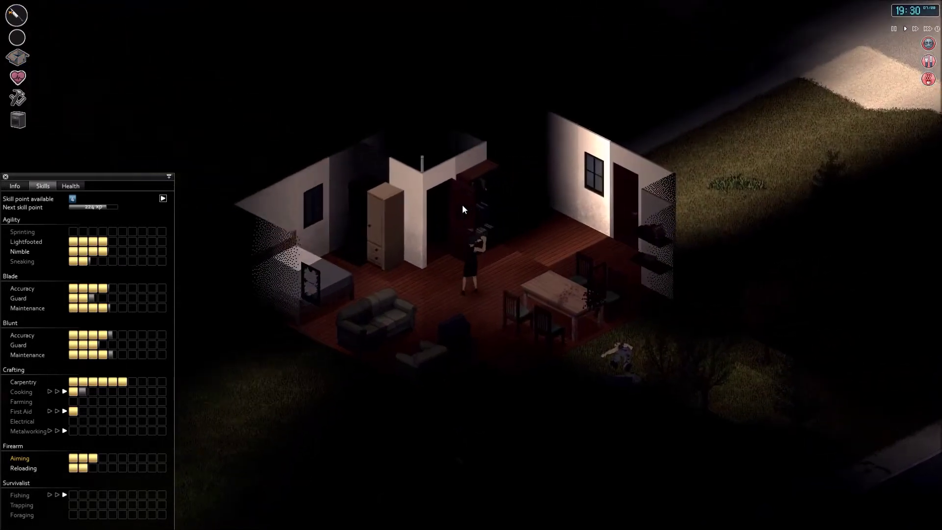
pyautogui.press('w')
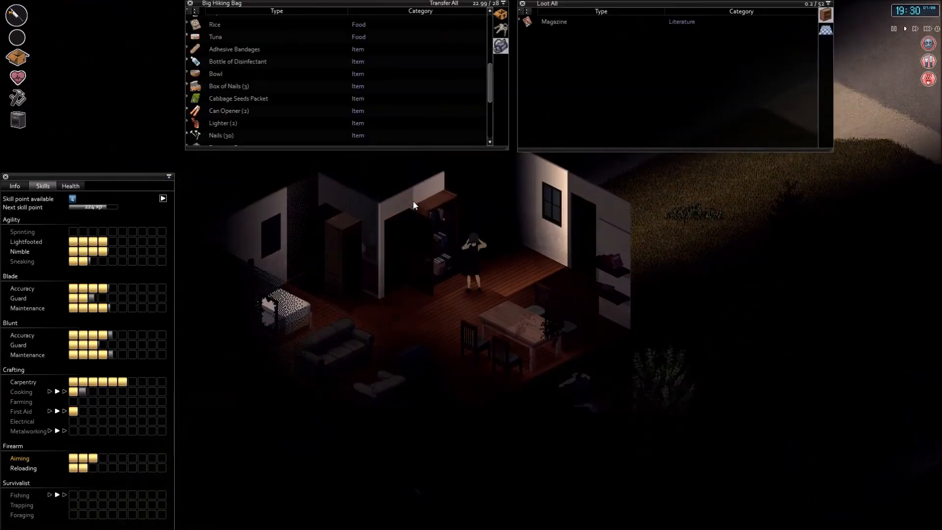
pyautogui.click(397, 220)
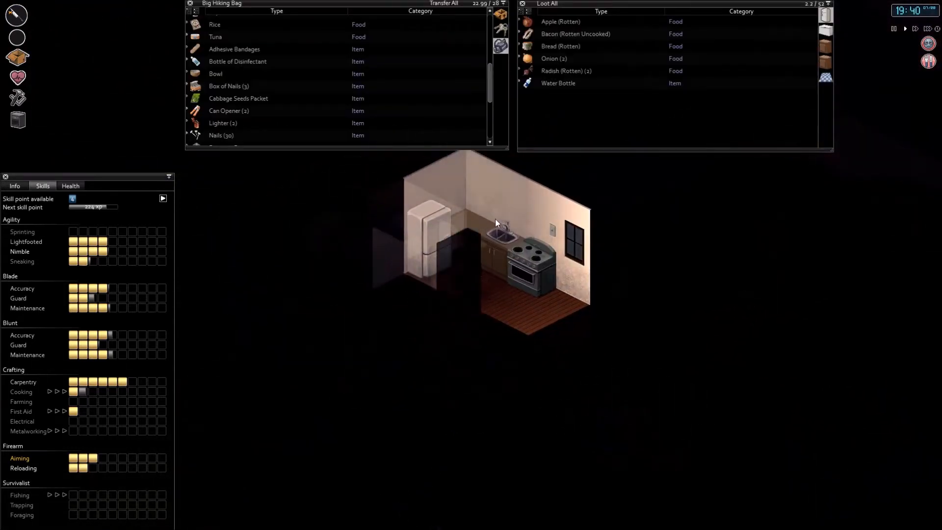
pyautogui.press('d')
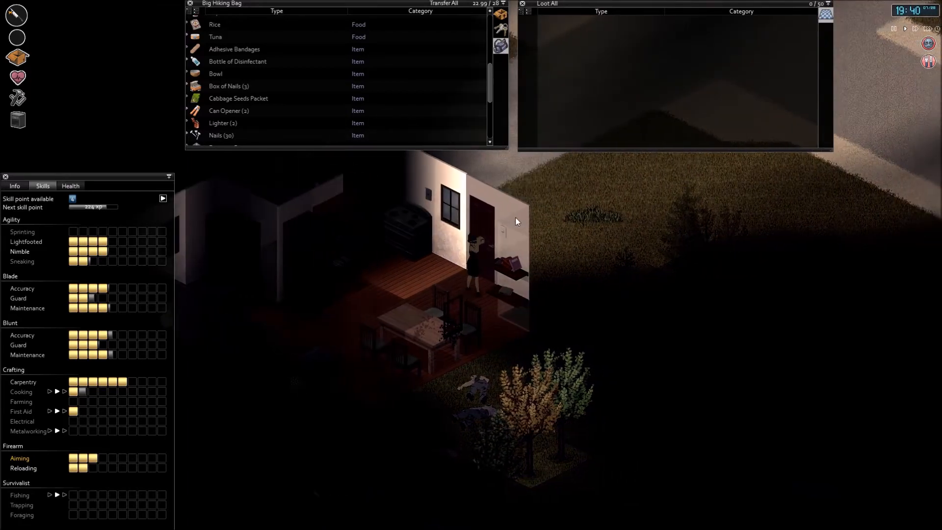
pyautogui.scroll(-3, 476, 237)
# - Leave the house onto the lawn and walk southeast across the road onto the grass
pyautogui.press('w')
pyautogui.press('i')
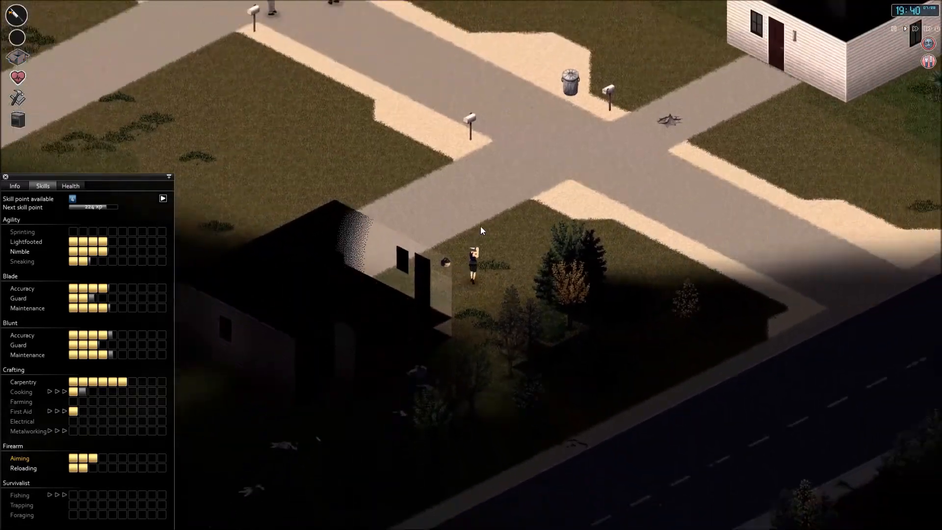
pyautogui.scroll(-3, 481, 227)
pyautogui.press('w')
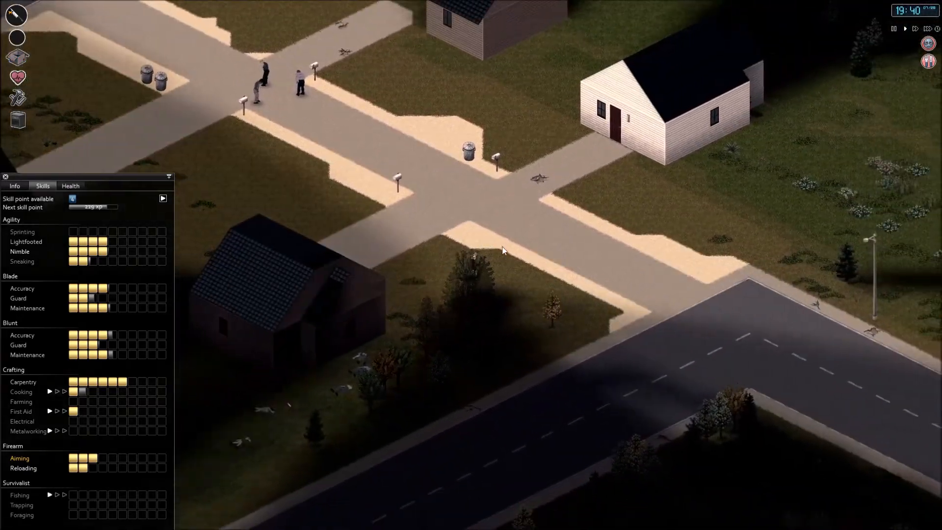
pyautogui.press('s')
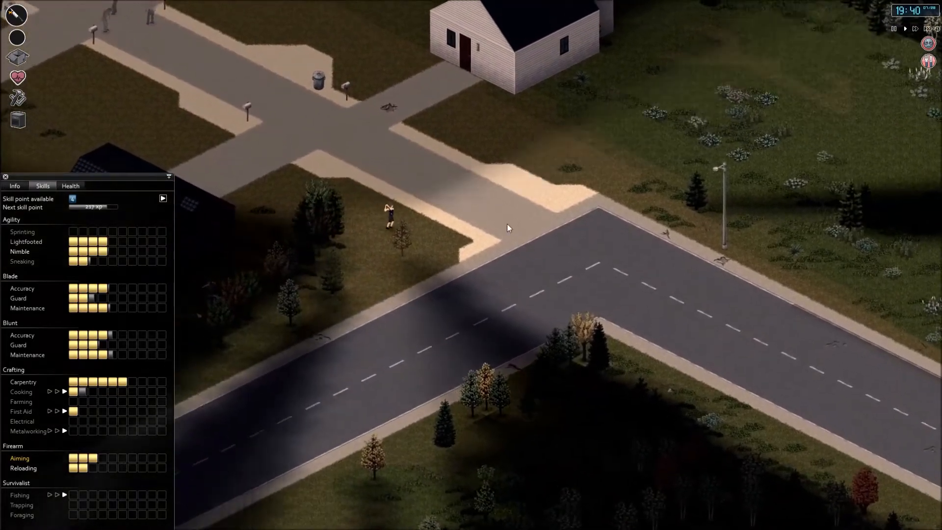
pyautogui.press('s')
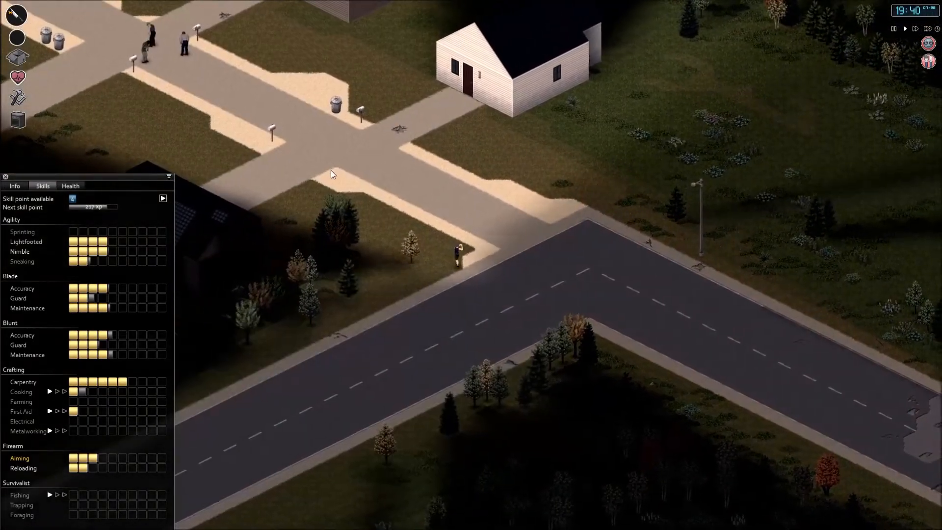
pyautogui.press('s')
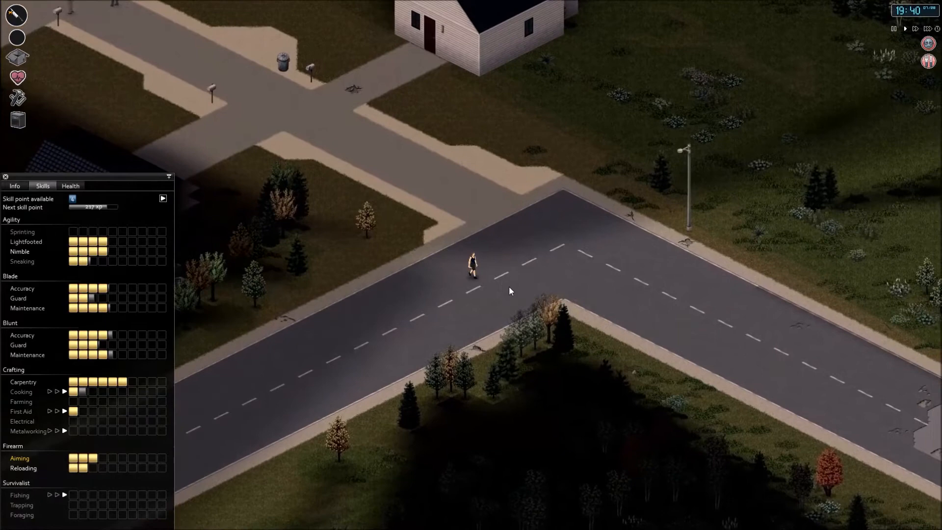
pyautogui.press('s')
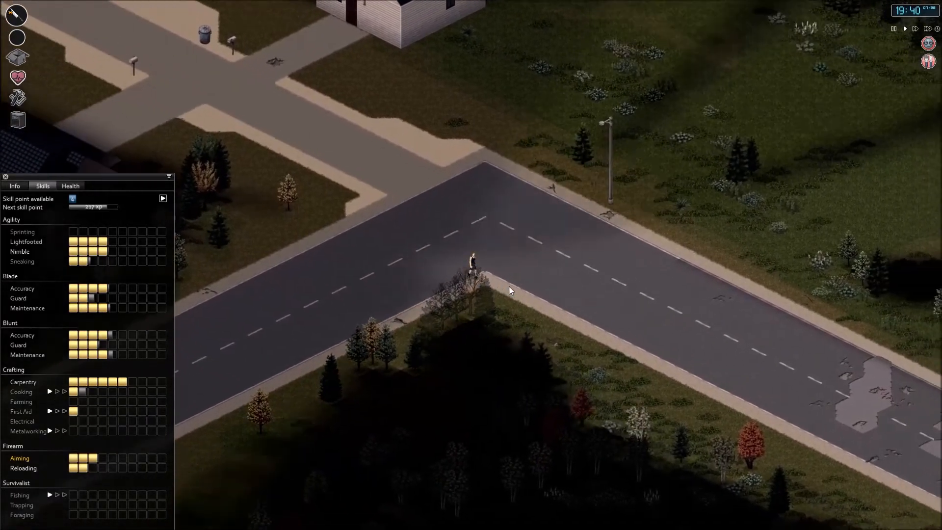
pyautogui.press('s')
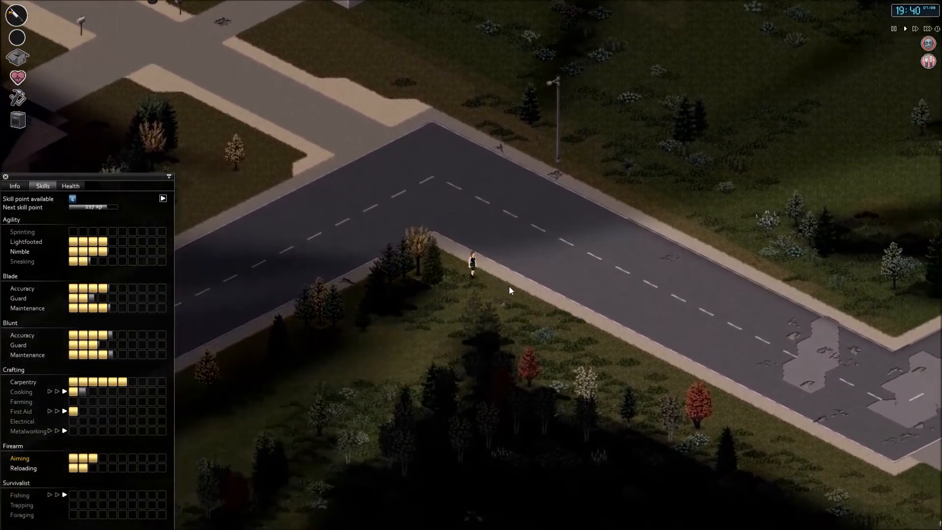
pyautogui.press('s')
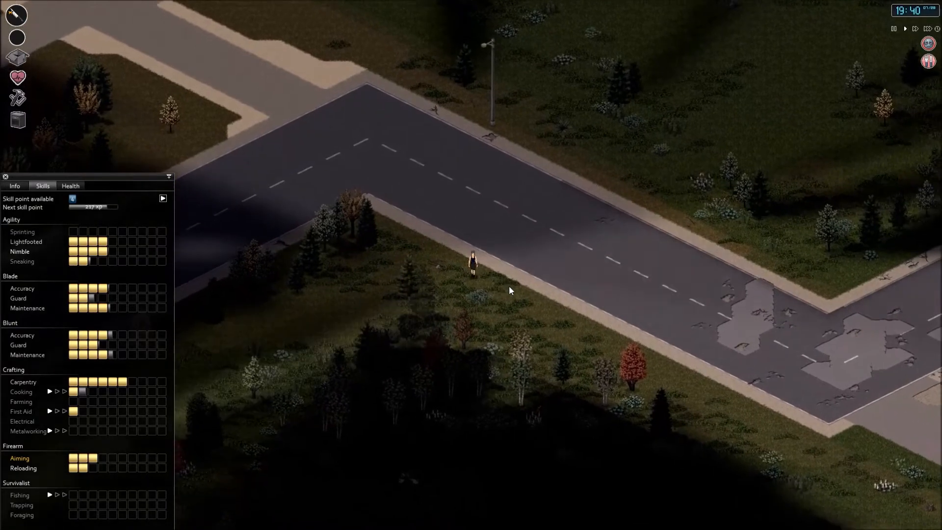
pyautogui.press('s')
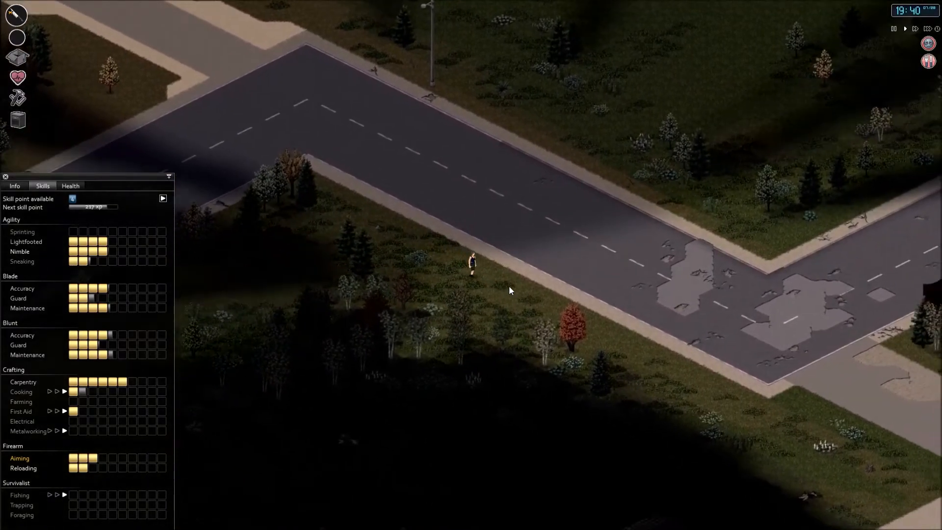
# - Follow the road and sidewalk southeast down the street, then head onto the grassy lot
pyautogui.press('s')
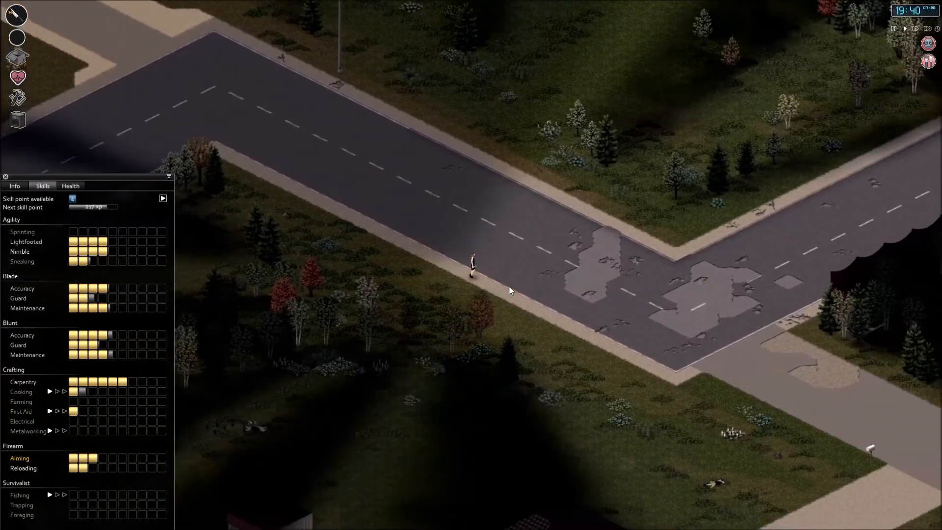
pyautogui.press('s')
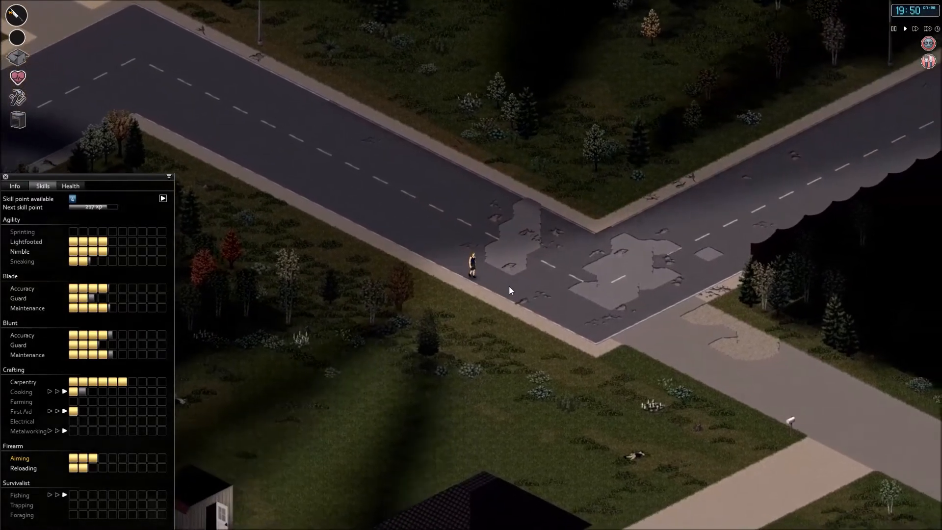
pyautogui.press('s')
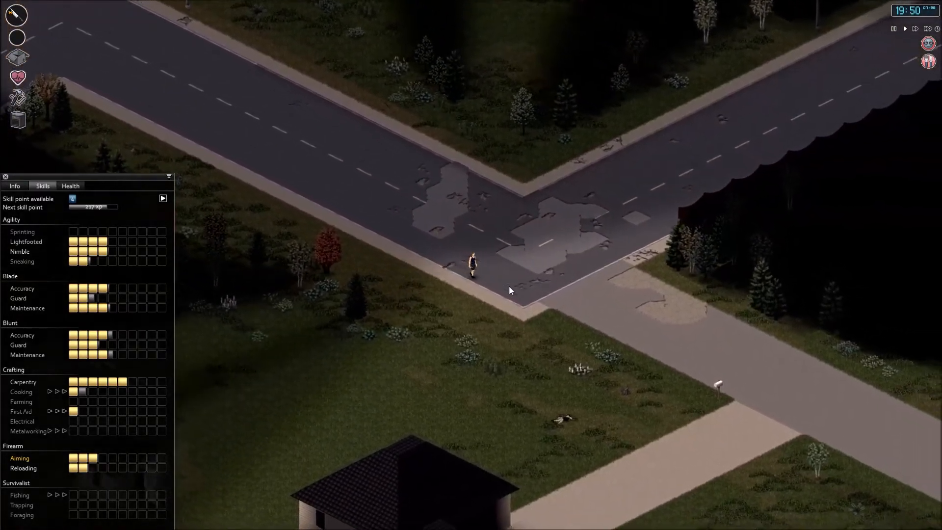
pyautogui.press('s')
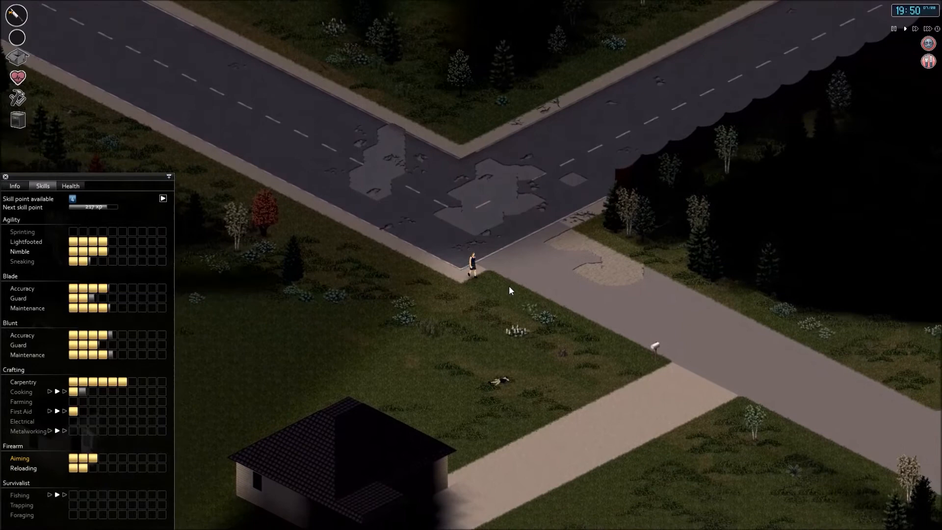
pyautogui.press('s')
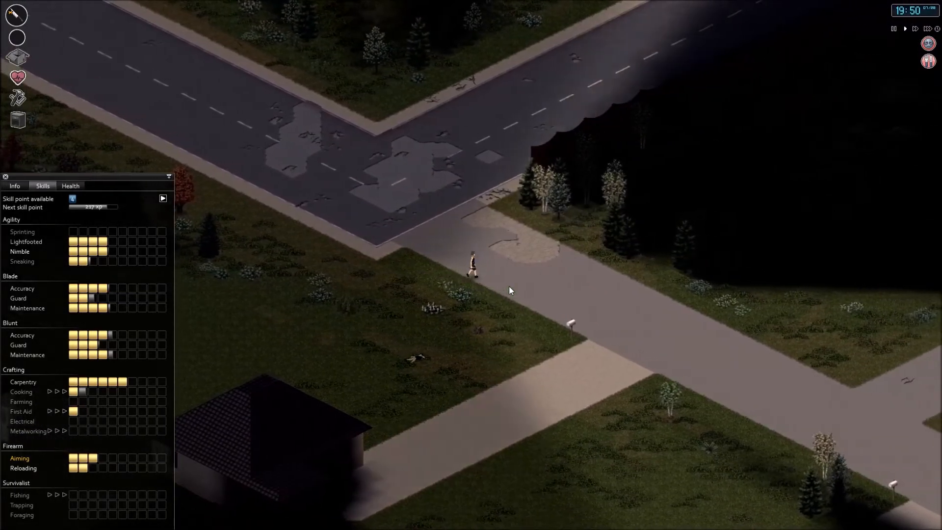
pyautogui.press('s')
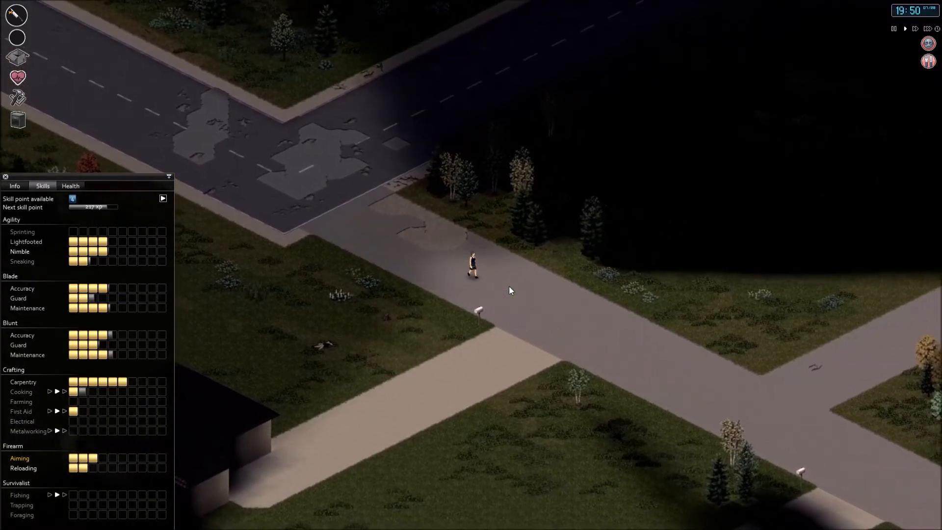
pyautogui.press('s')
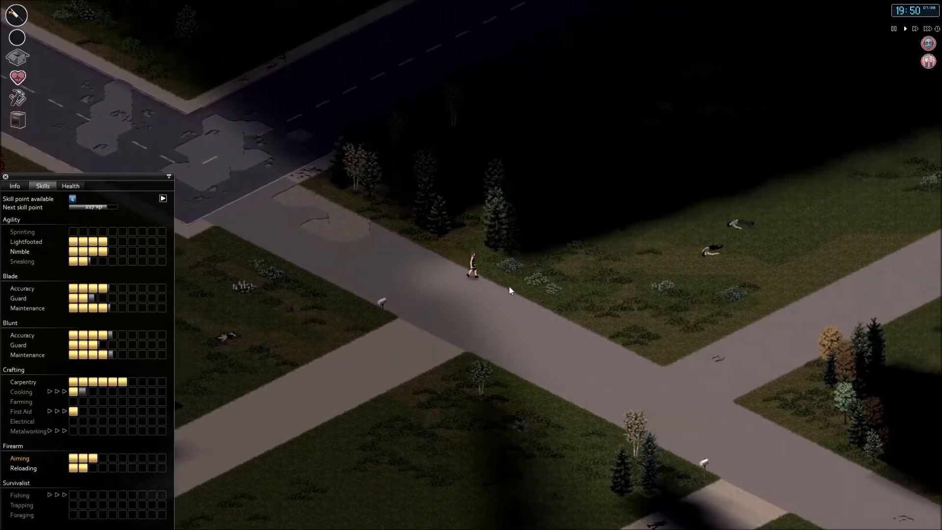
pyautogui.press('s')
pyautogui.press('w')
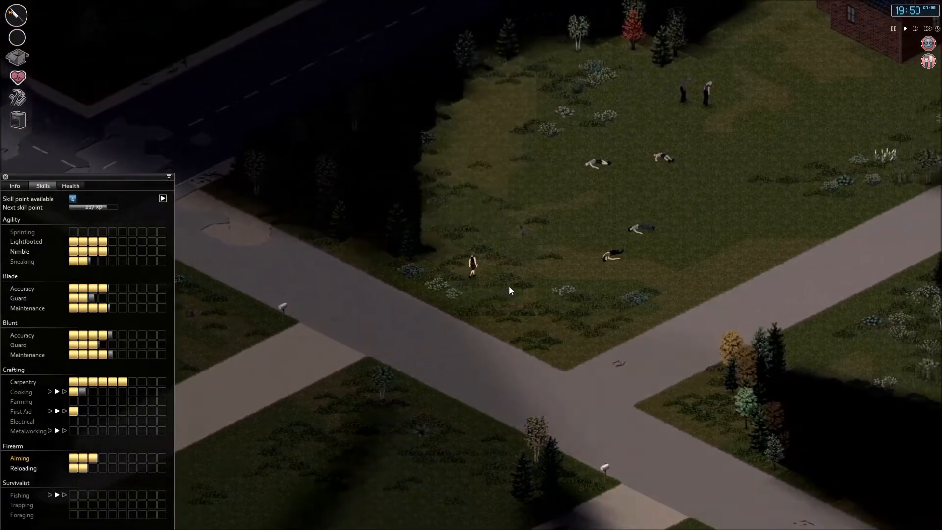
pyautogui.scroll(2, 500, 242)
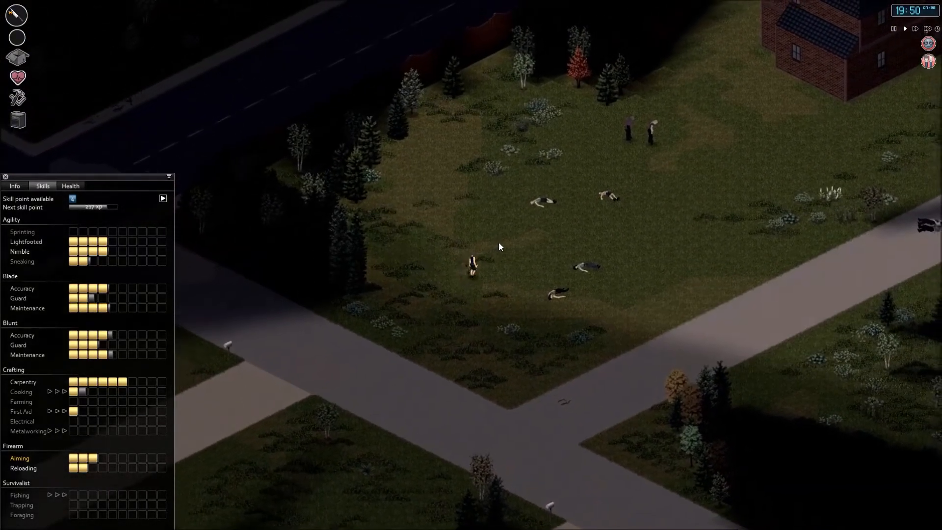
# - Walk to the two approaching zombies, kill them including the grappling one, and check the loot
pyautogui.press('w')
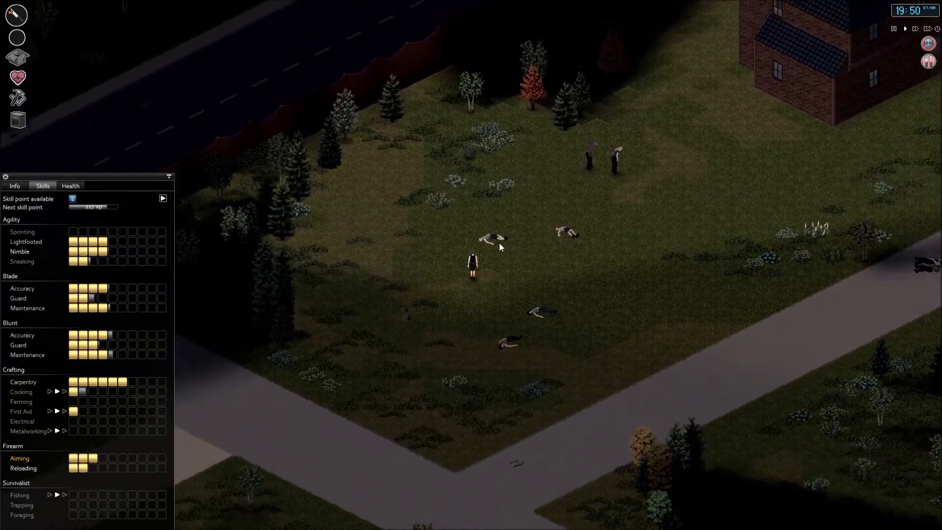
pyautogui.press('w')
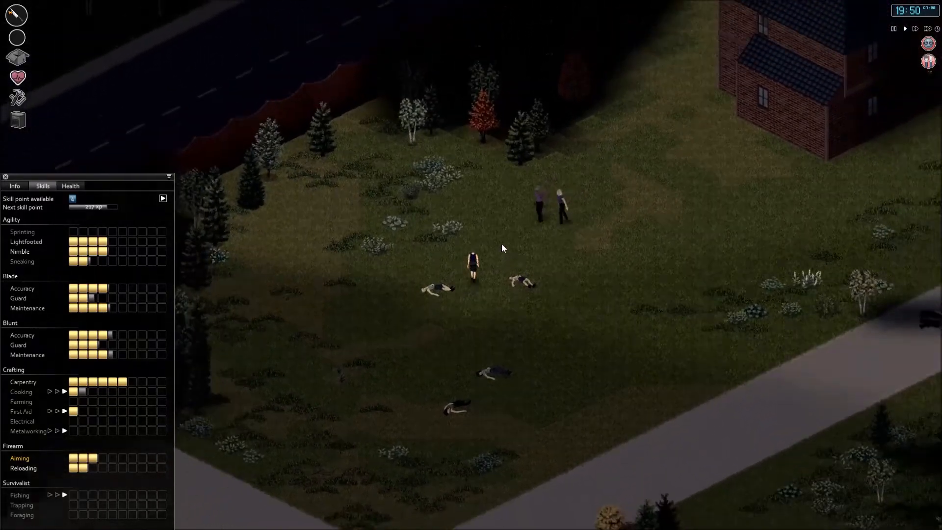
pyautogui.rightClick(541, 217)
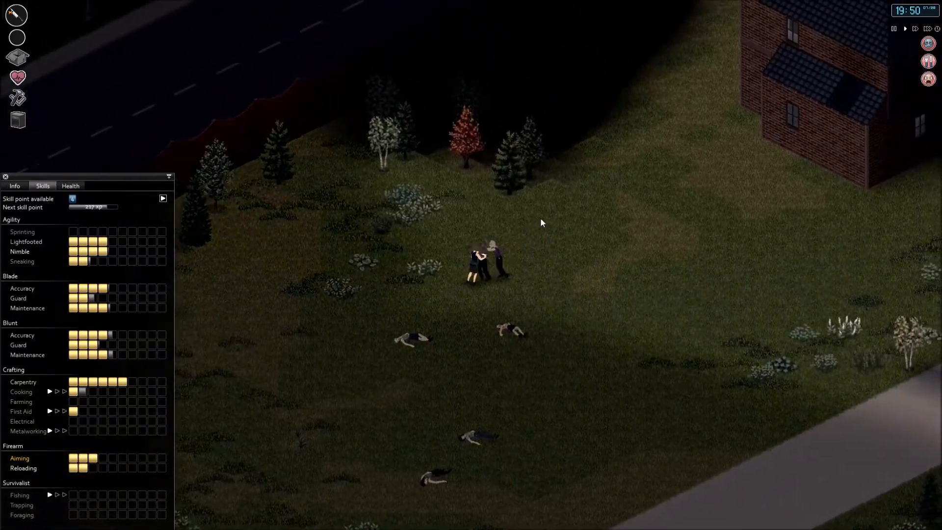
pyautogui.click(541, 217)
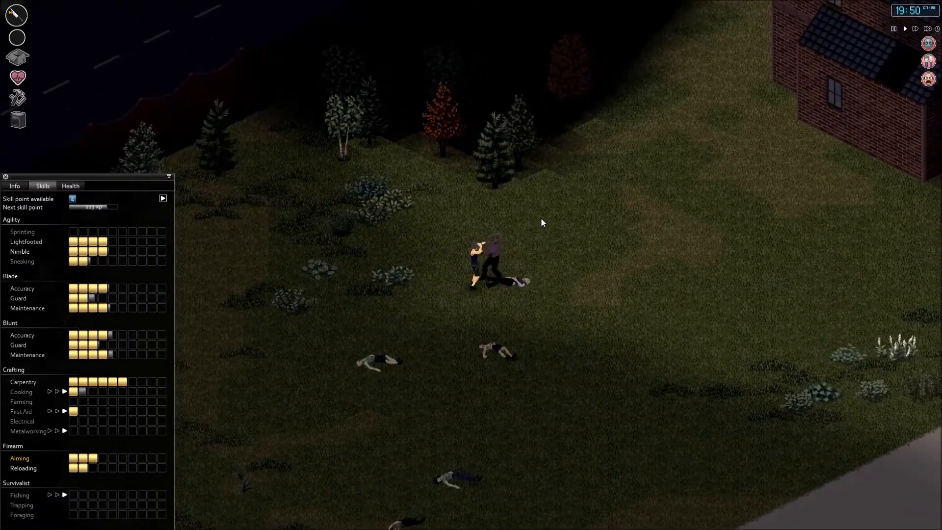
pyautogui.click(547, 232)
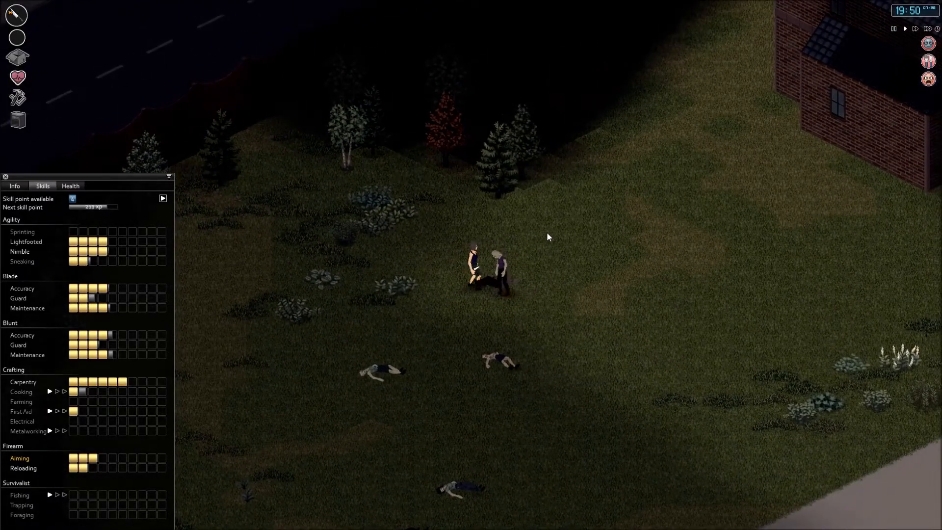
pyautogui.press('i')
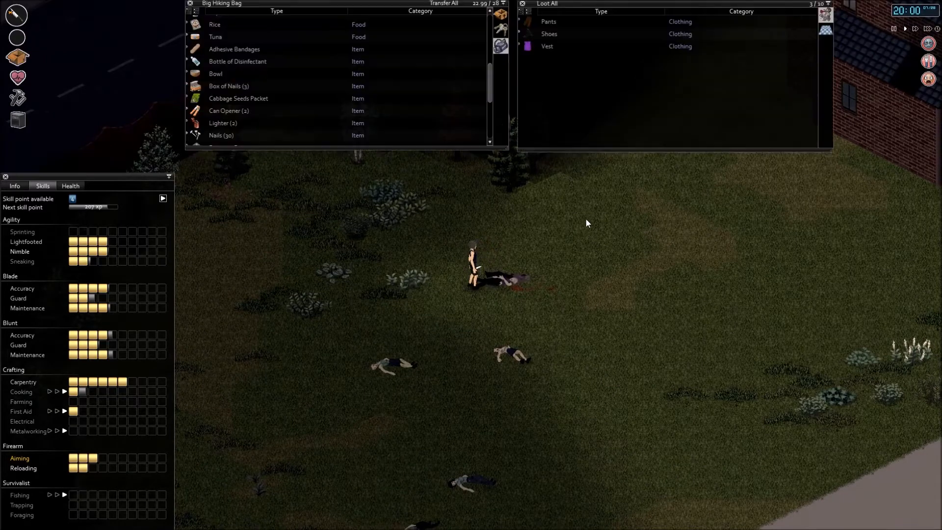
# - Close the loot windows and walk east across the road and past the brick house into the field
pyautogui.press('i')
pyautogui.scroll(-3, 565, 264)
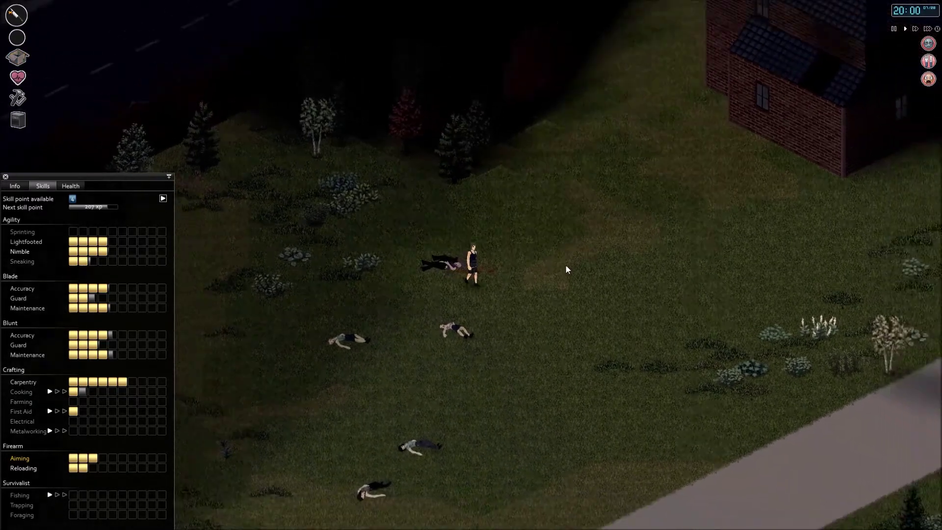
pyautogui.press('d')
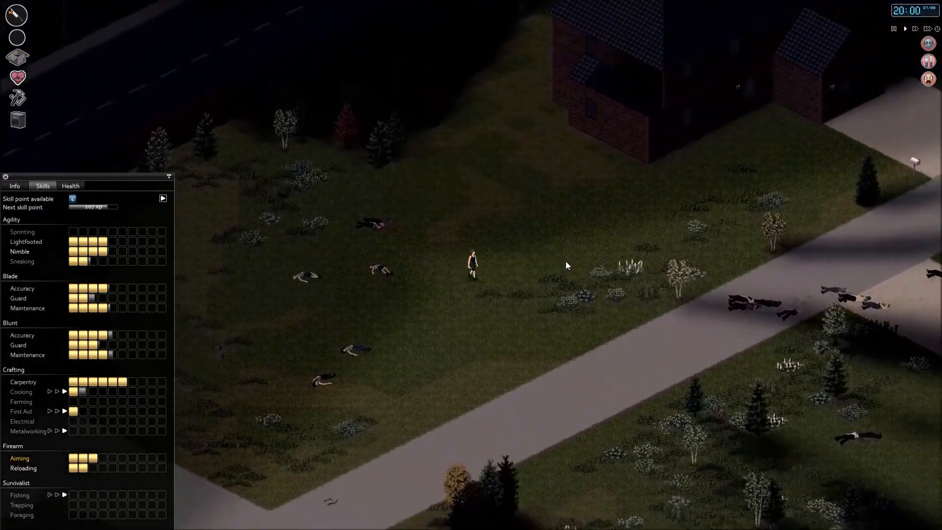
pyautogui.press('d')
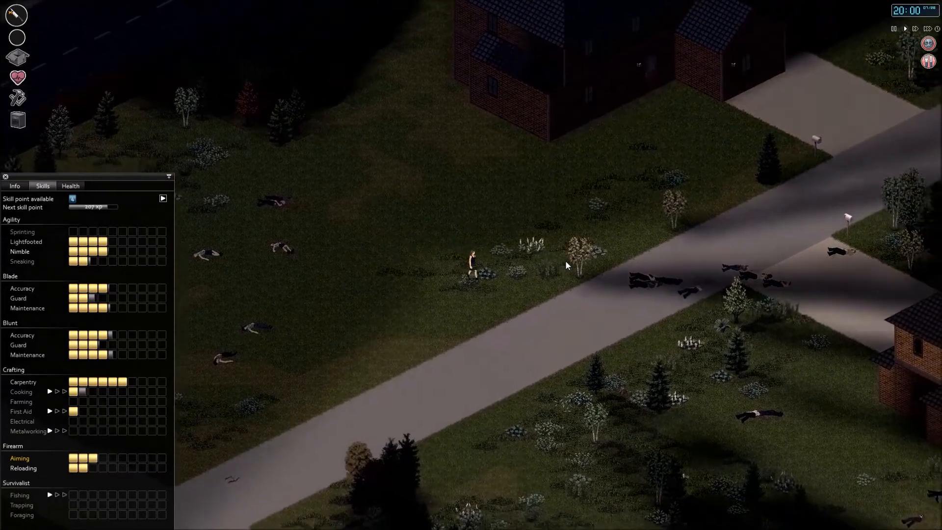
pyautogui.press('d')
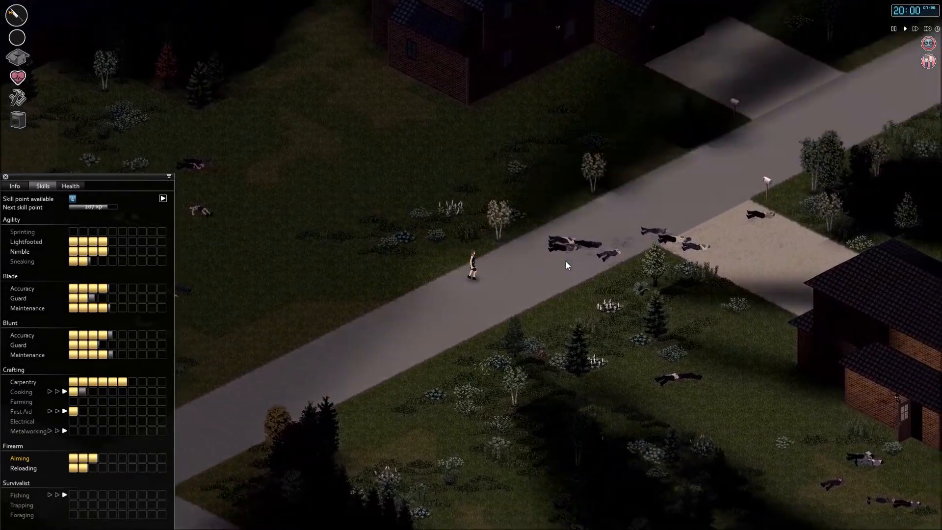
pyautogui.press('d')
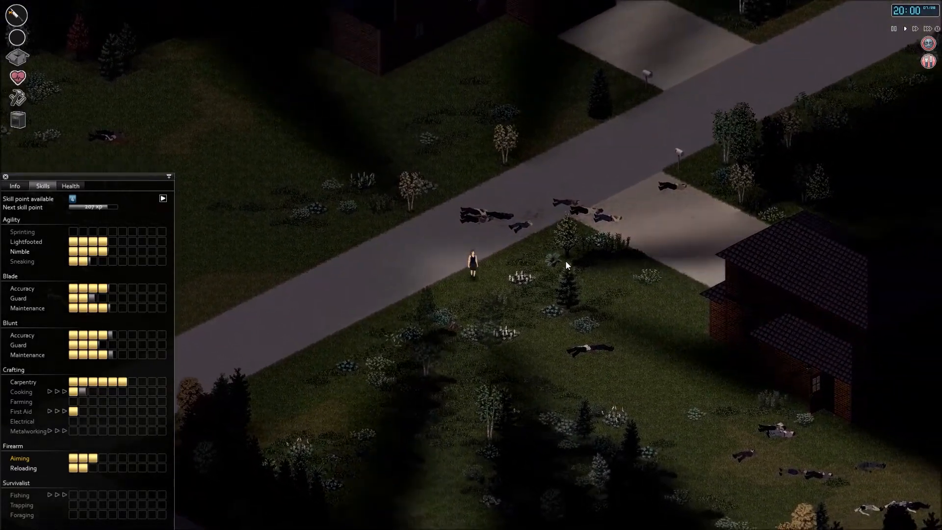
pyautogui.press('d')
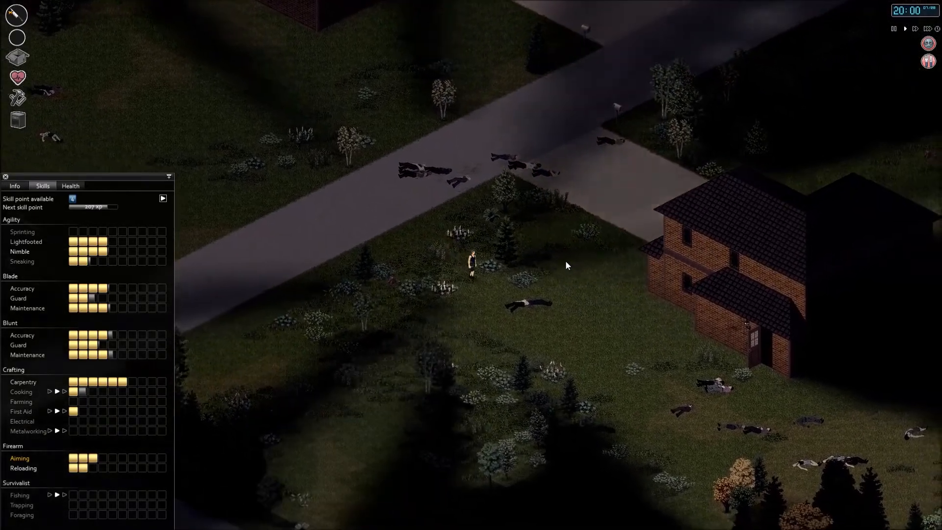
pyautogui.press('d')
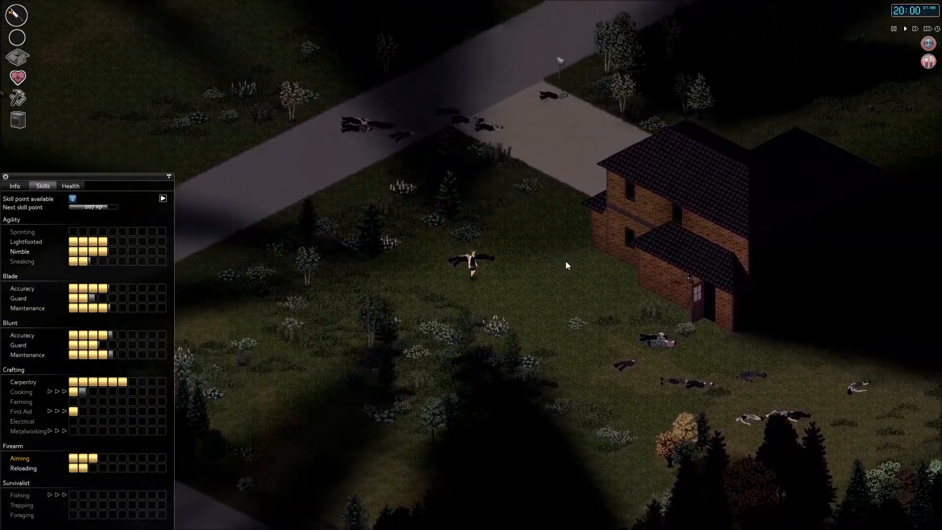
pyautogui.press('d')
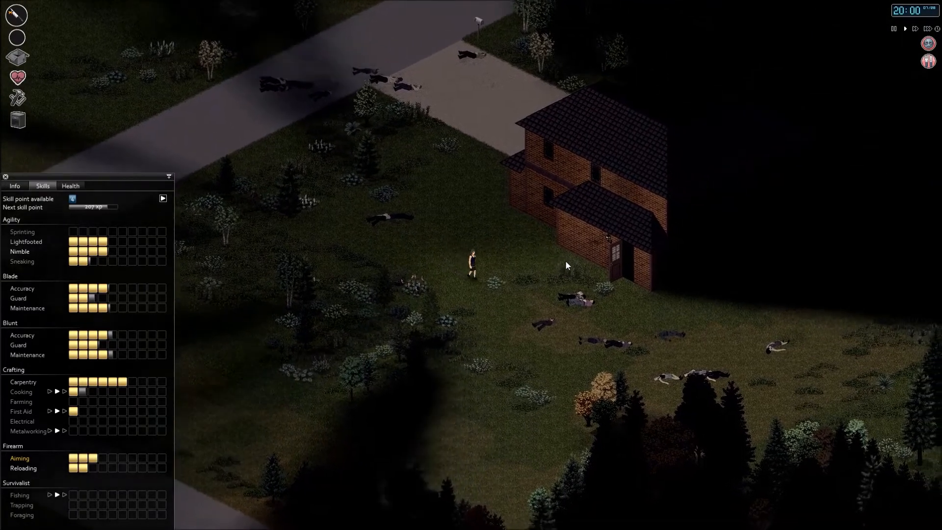
pyautogui.press('d')
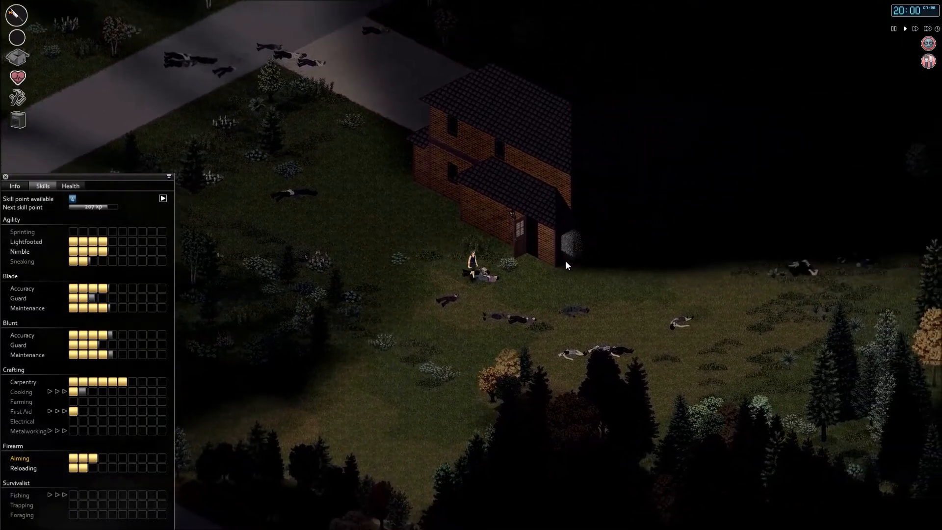
pyautogui.press('d')
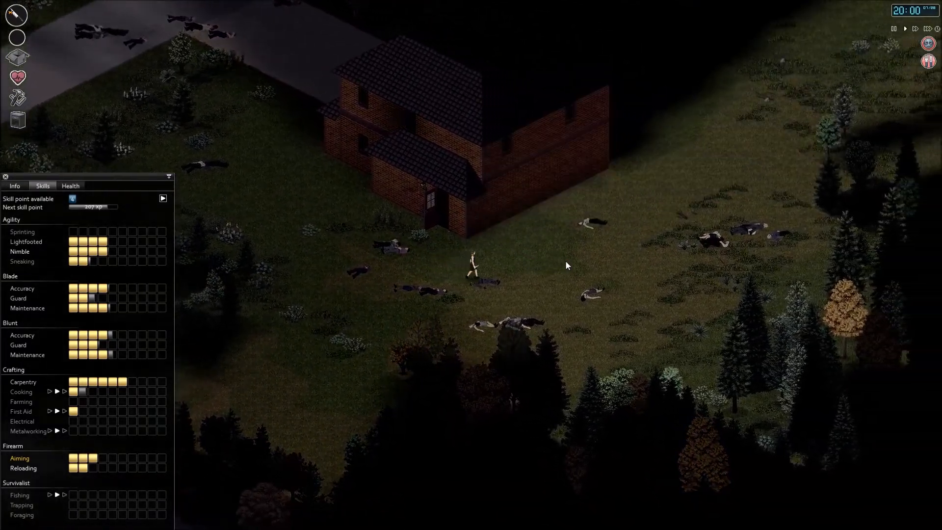
pyautogui.press('d')
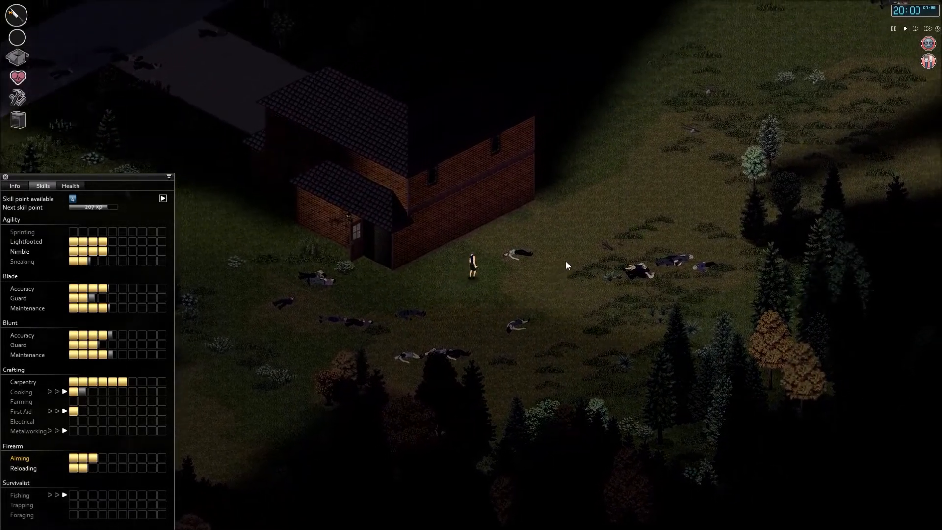
pyautogui.press('d')
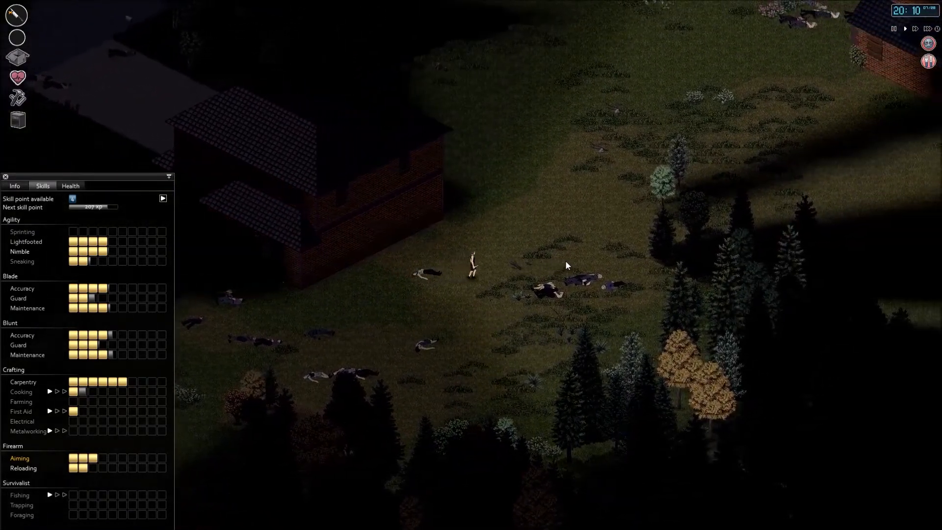
# - Loop north toward the next house, past the corpses, and back to the brick house's rear wall
pyautogui.press('w')
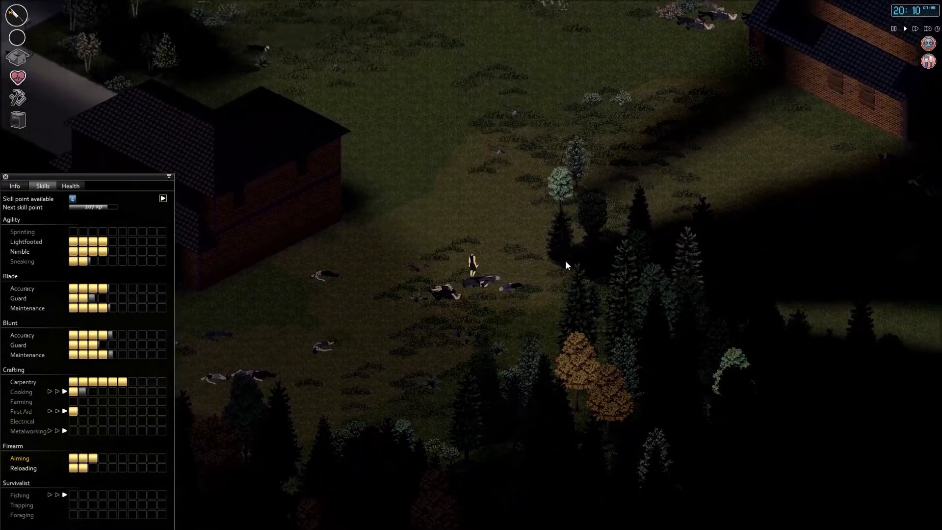
pyautogui.press('w')
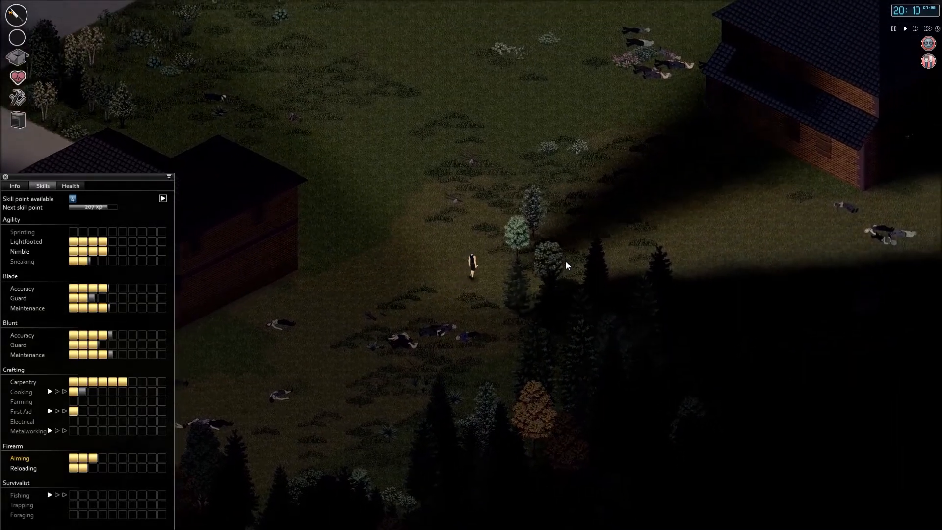
pyautogui.press('w')
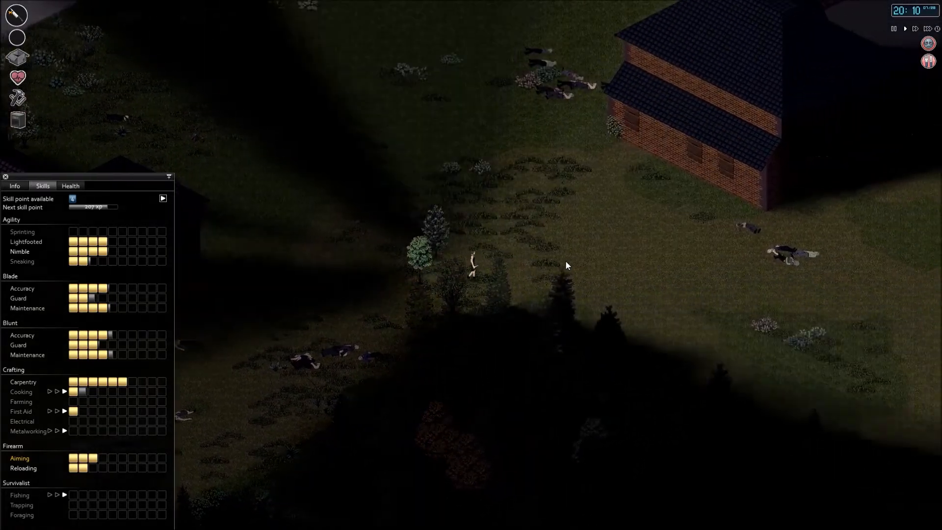
pyautogui.press('d')
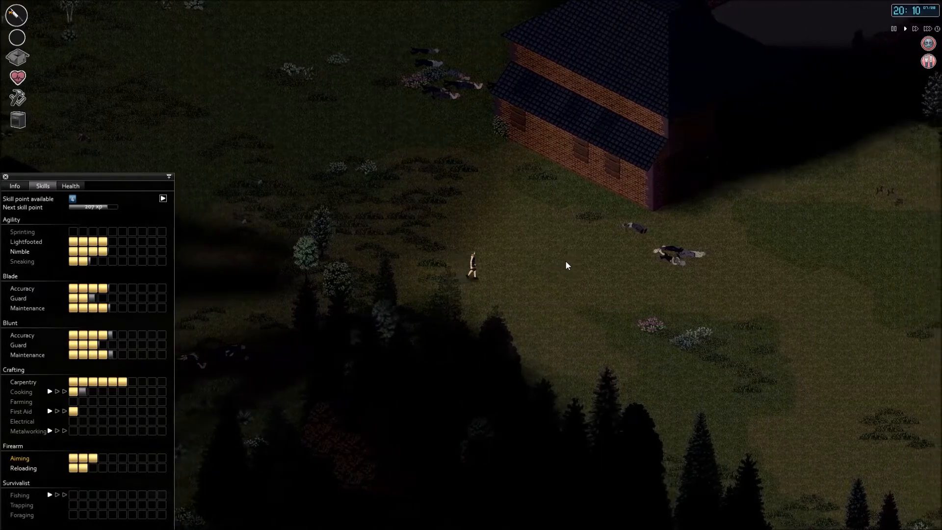
pyautogui.press('d')
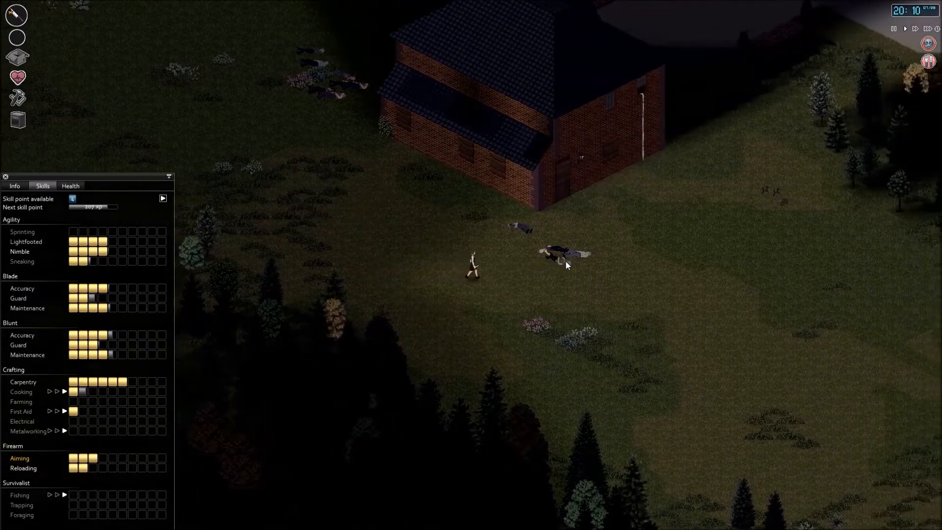
pyautogui.press('d')
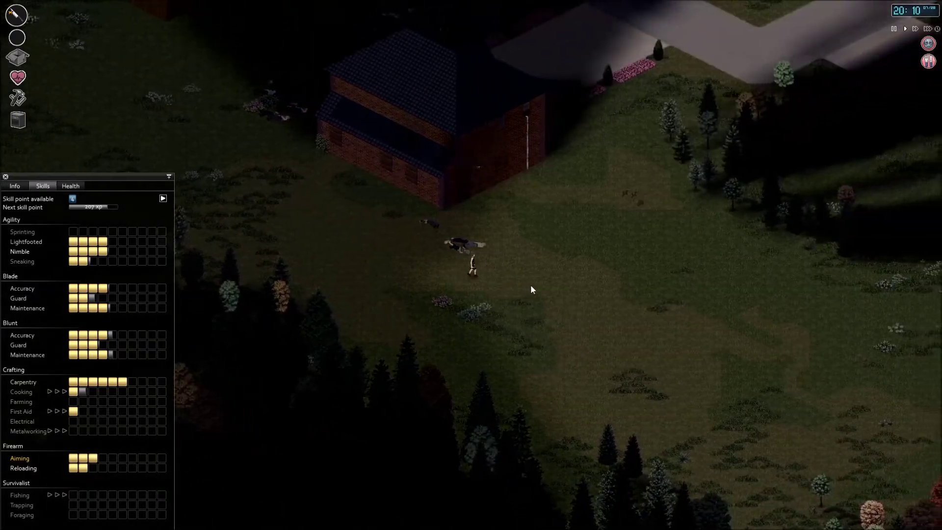
pyautogui.press('d')
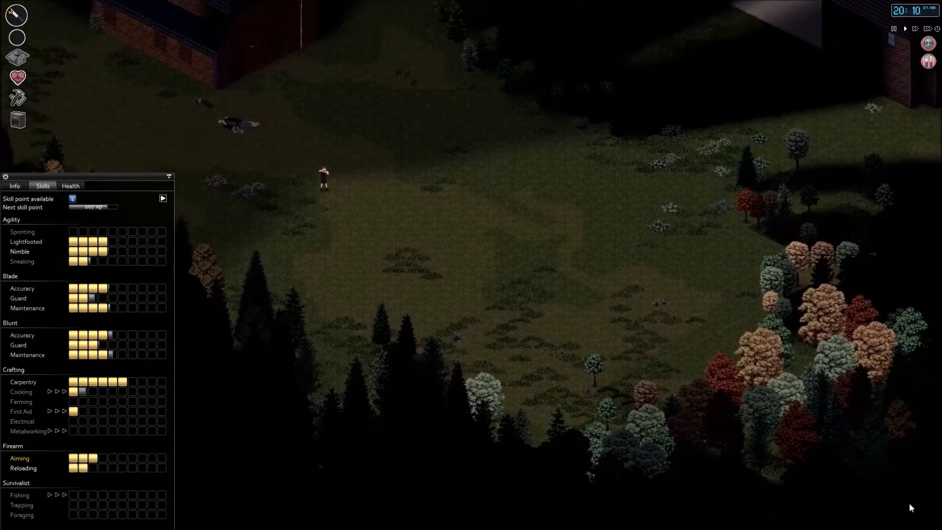
pyautogui.scroll(2, 859, 475)
pyautogui.scroll(2, 497, 236)
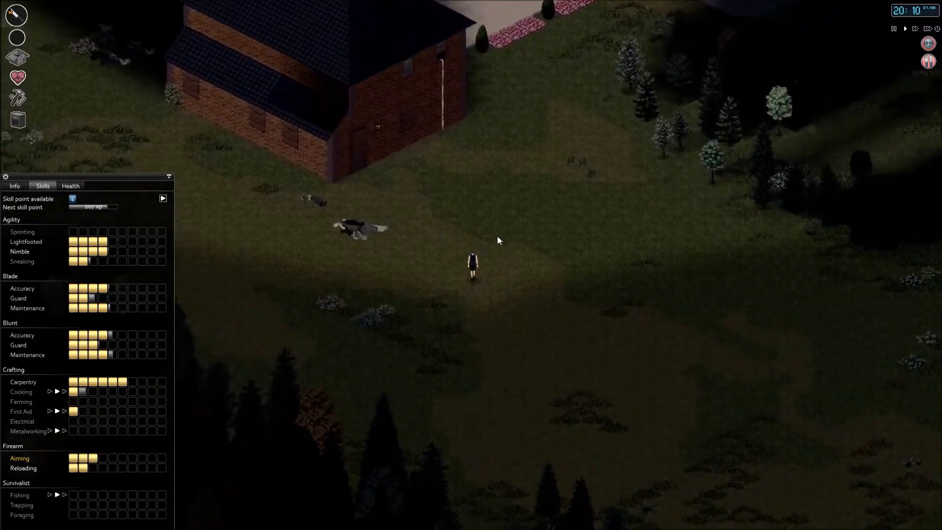
pyautogui.scroll(1, 632, 305)
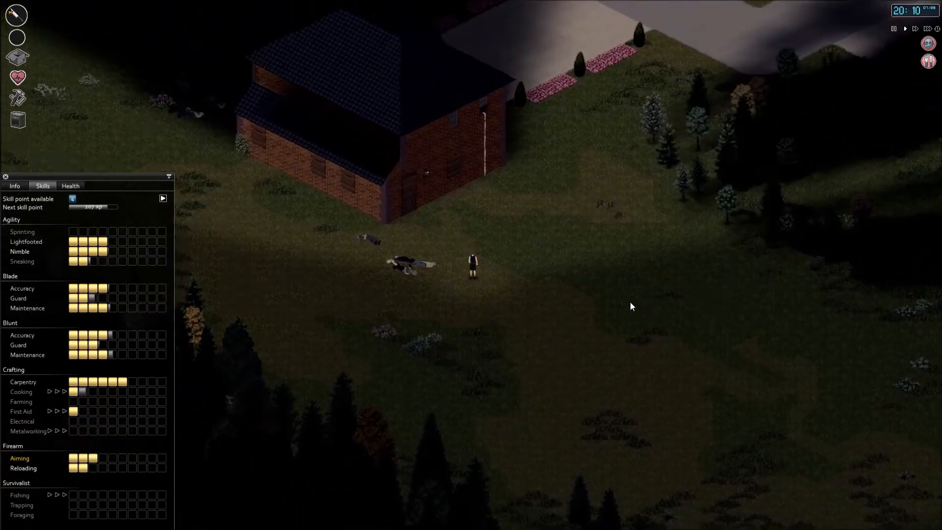
pyautogui.press('w')
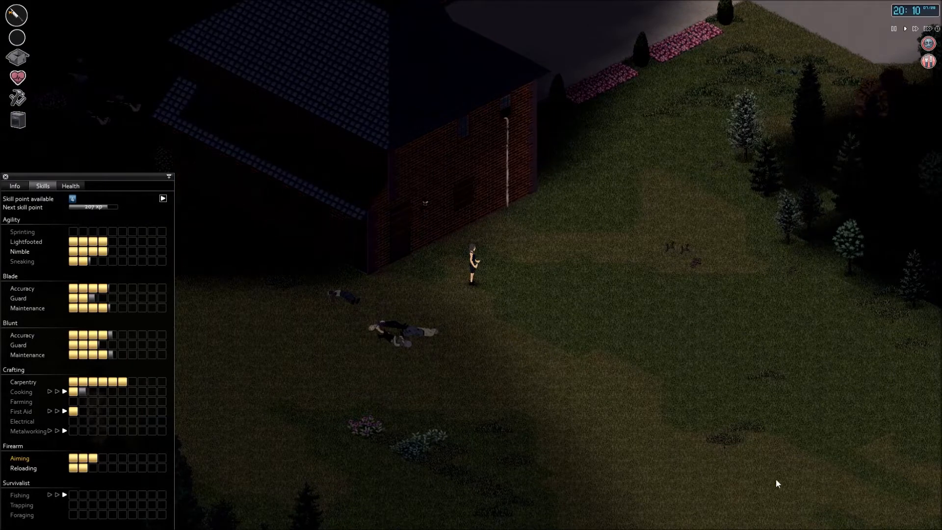
pyautogui.scroll(2, 514, 241)
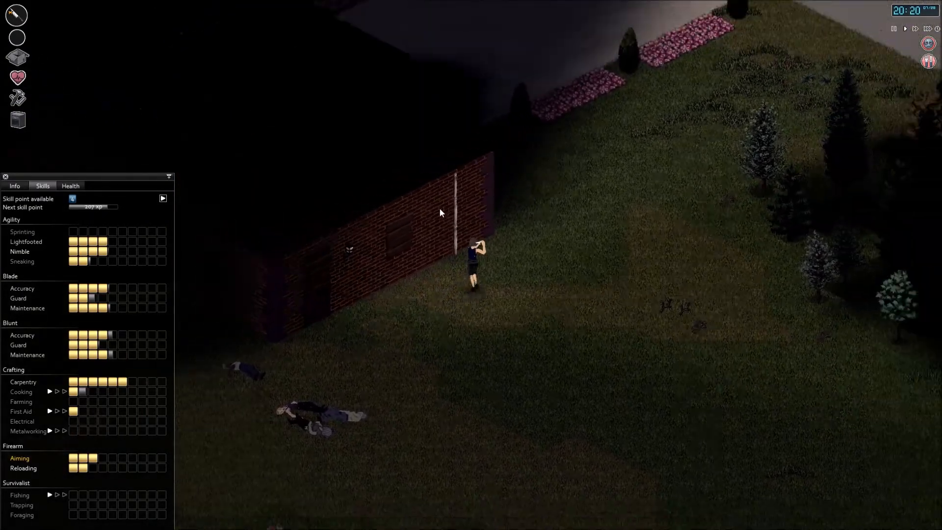
# - Climb the sheet rope up and back down, then walk north along the wall to the front door
pyautogui.press('e')
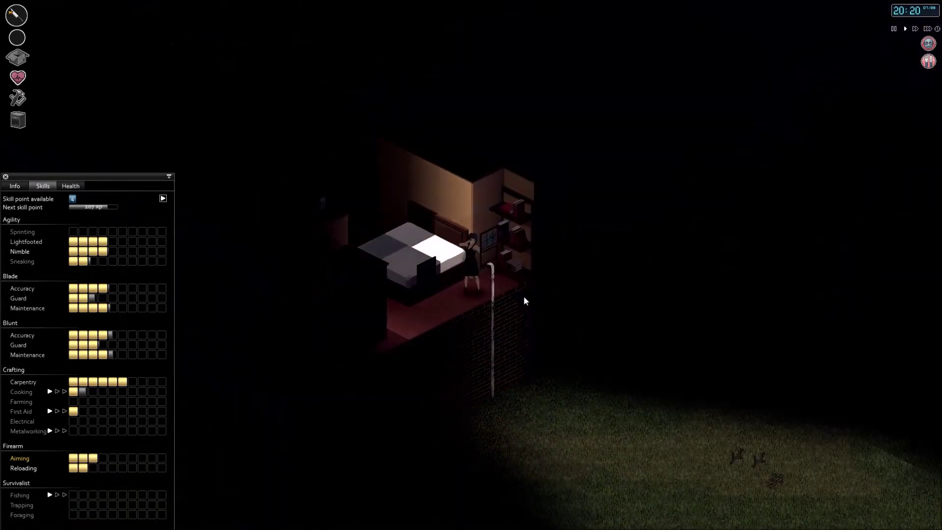
pyautogui.press('e')
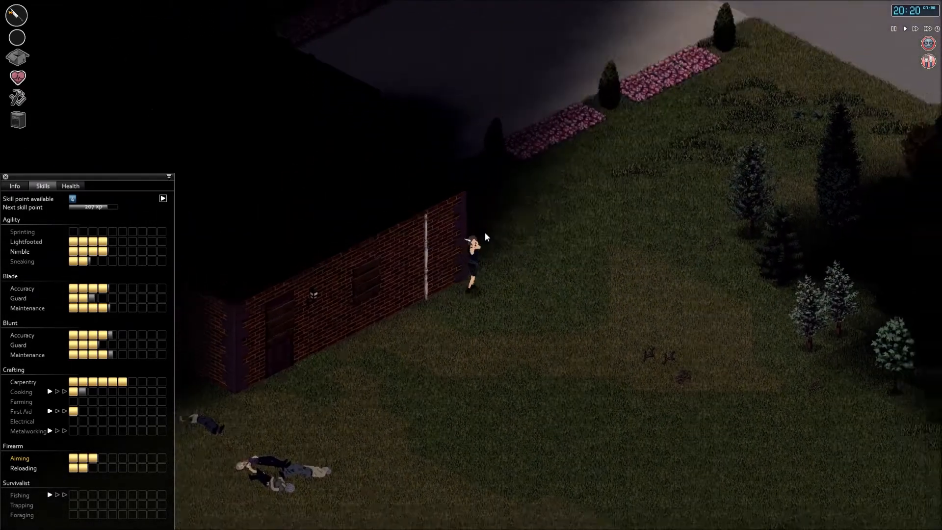
pyautogui.press('w')
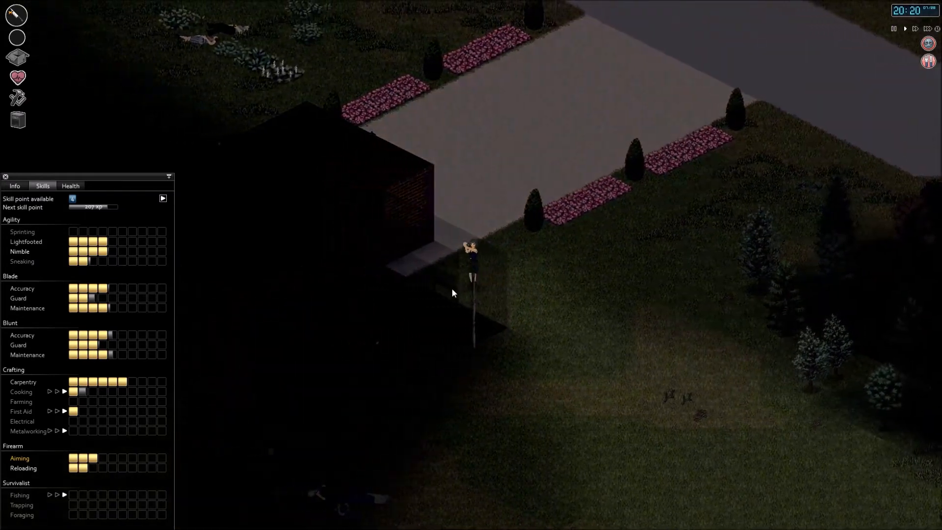
pyautogui.press('w')
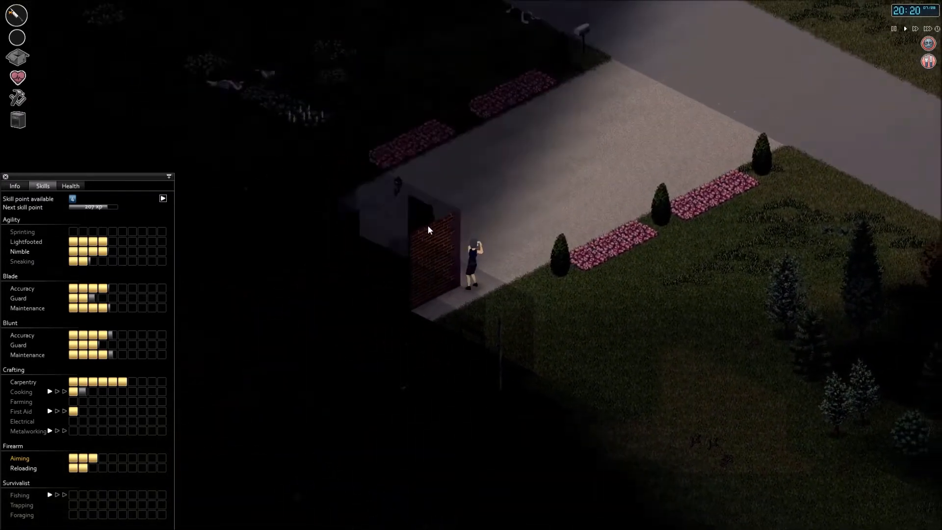
pyautogui.press('w')
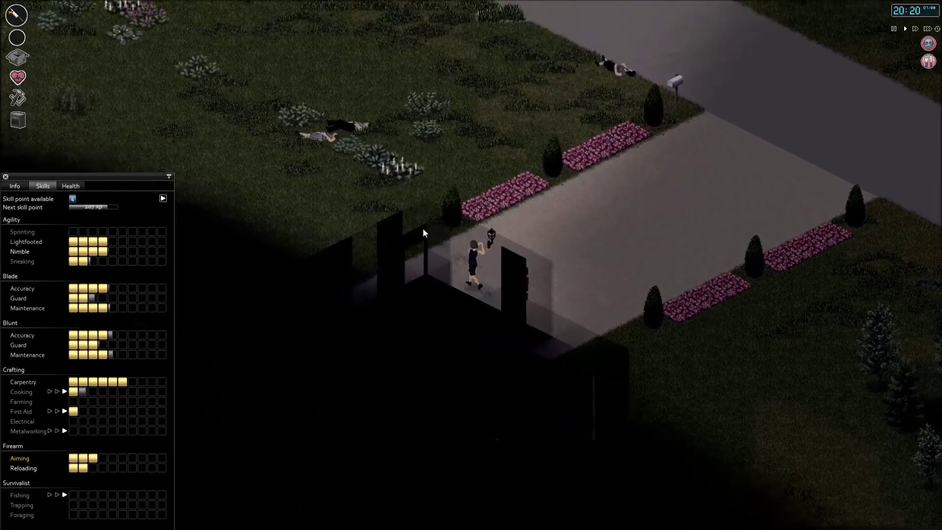
pyautogui.scroll(-3, 422, 233)
# - Walk west past the house corner and south to the lawn corpses, then search the nearest one
pyautogui.press('w')
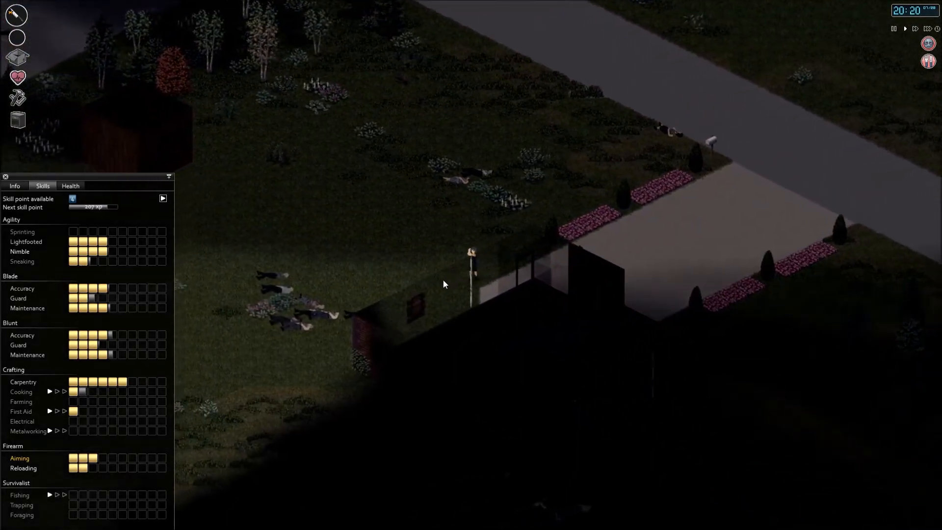
pyautogui.press('w')
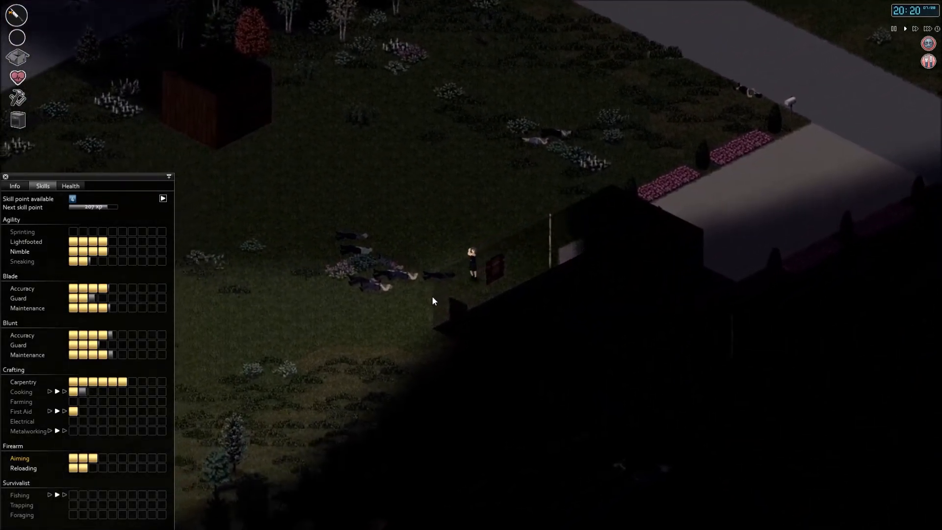
pyautogui.press('s')
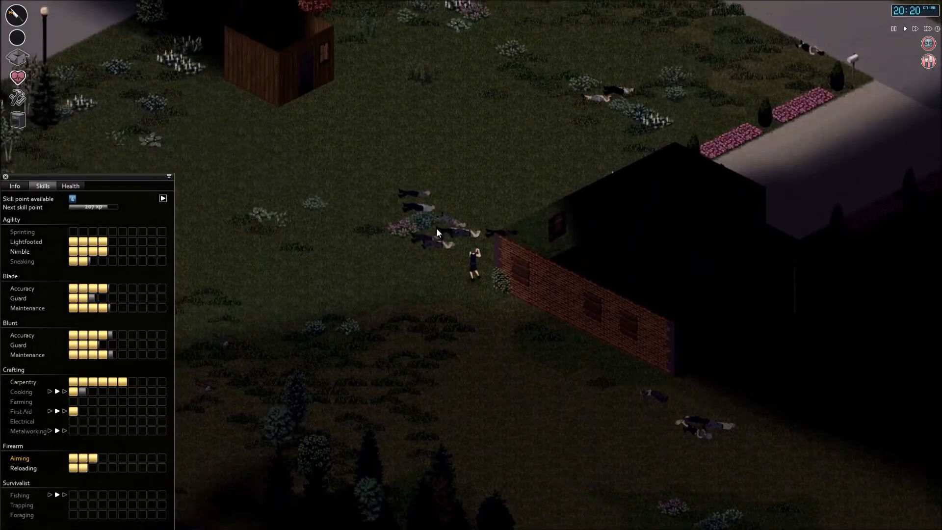
pyautogui.click(436, 228)
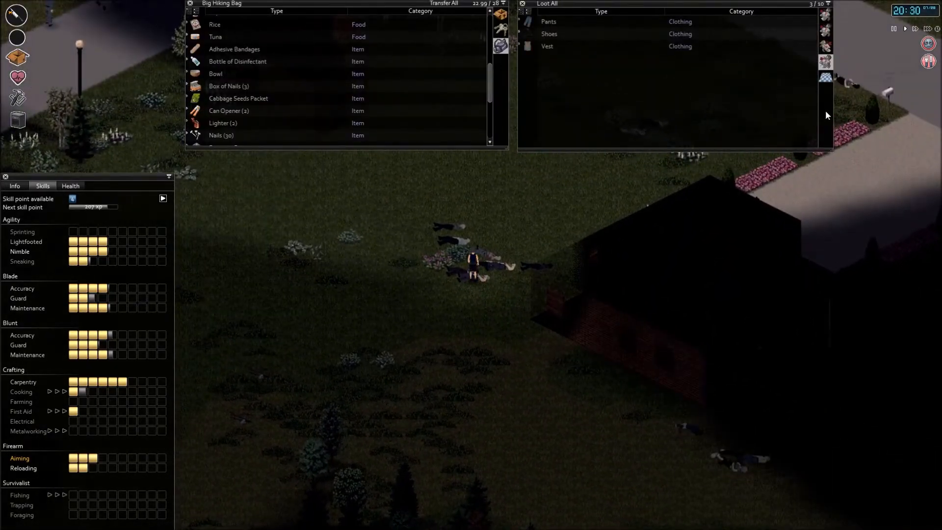
# - Search the second corpse's clothing, then walk back into the house doorway
pyautogui.click(555, 228)
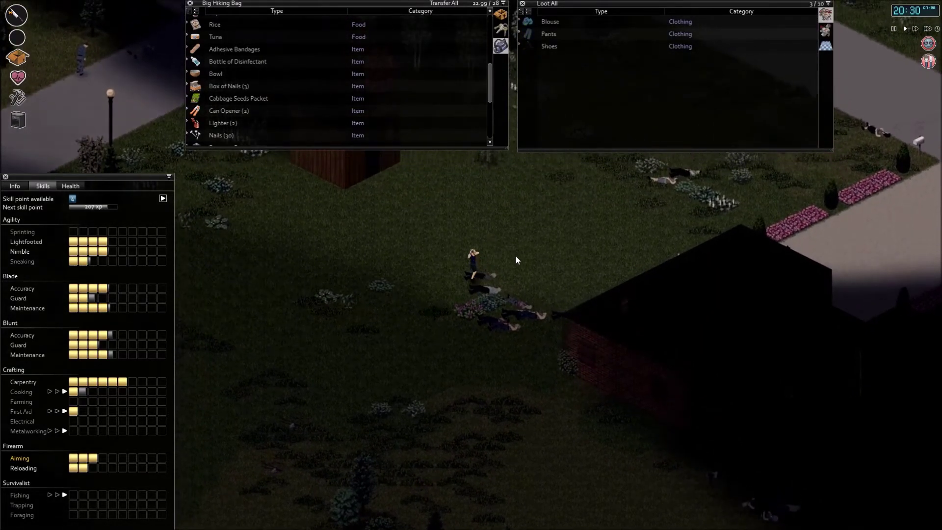
pyautogui.press('i')
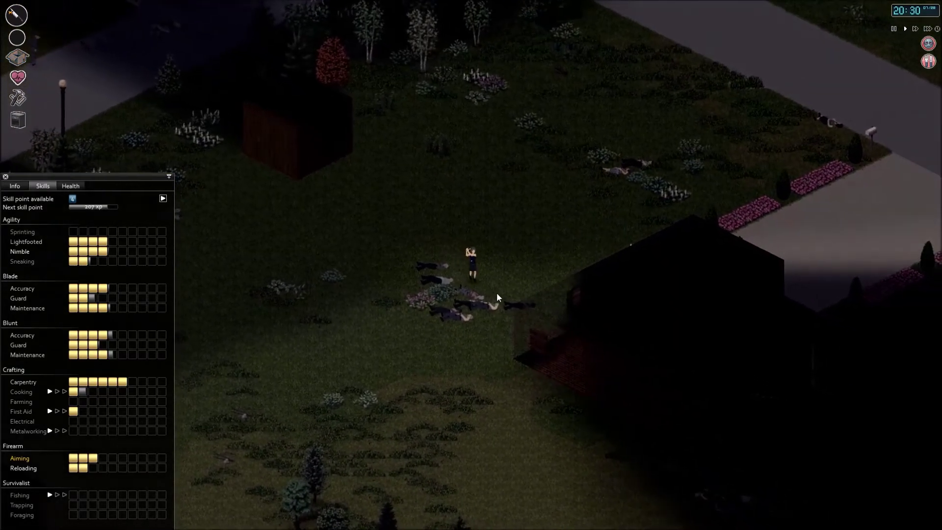
pyautogui.click(521, 278)
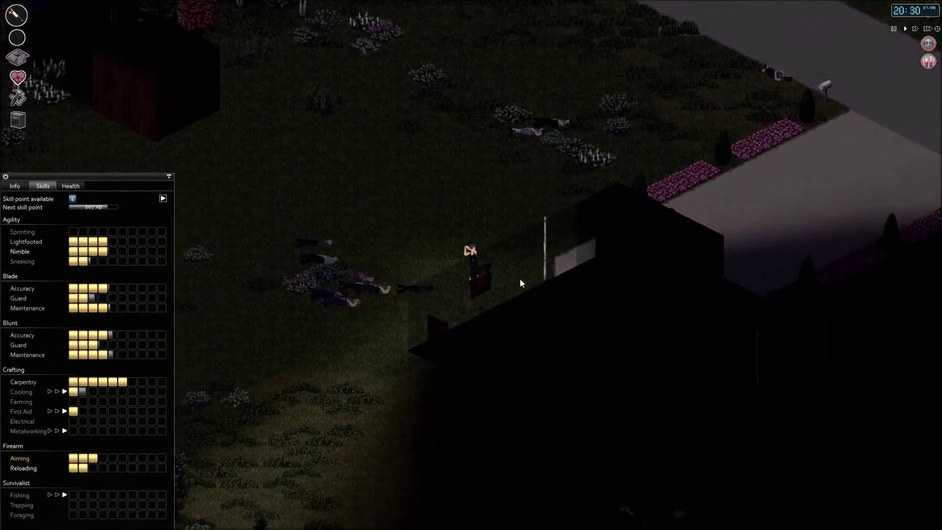
pyautogui.scroll(-3, 519, 278)
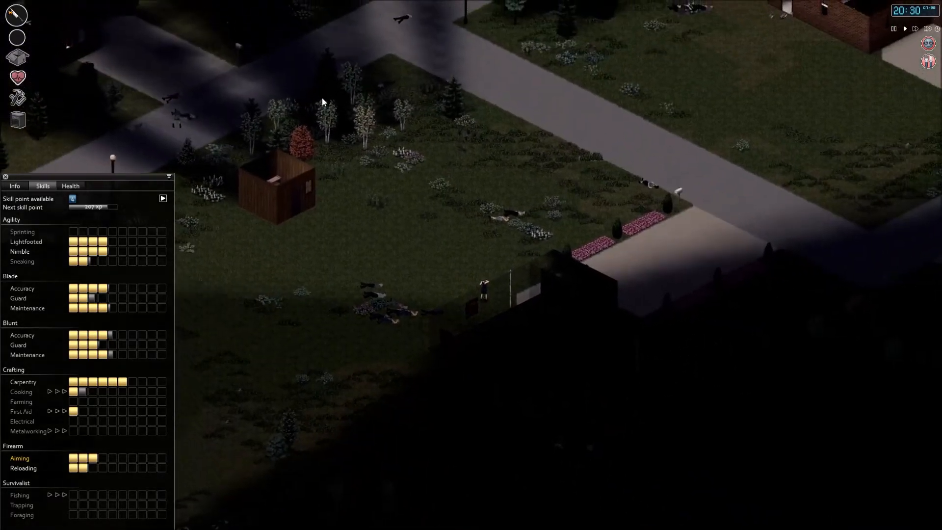
pyautogui.scroll(3, 541, 288)
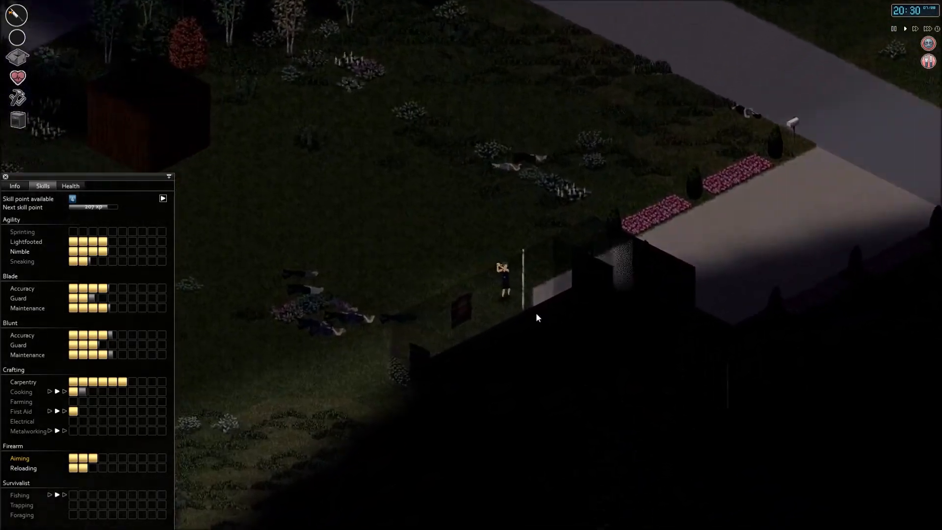
pyautogui.click(533, 305)
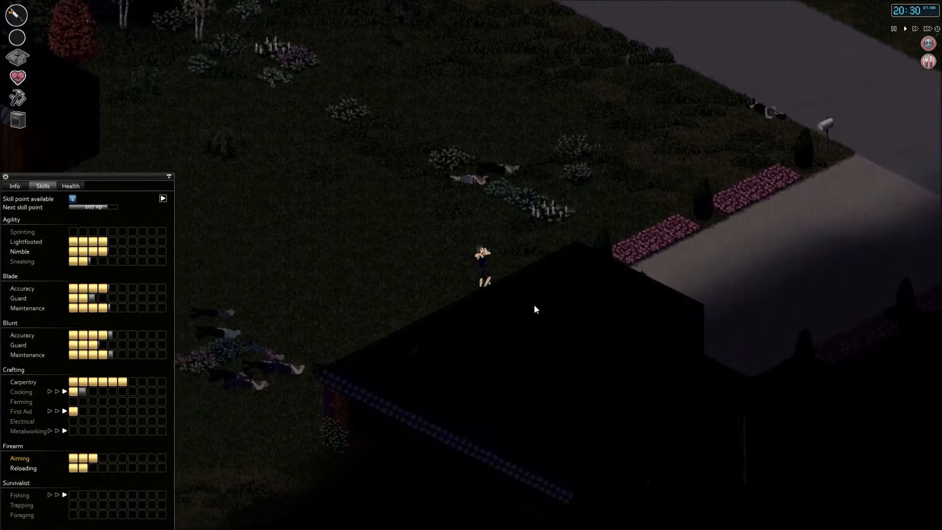
# - Check the lit room's loot, then walk through the dark room, bathroom, kitchen and living room
pyautogui.press('i')
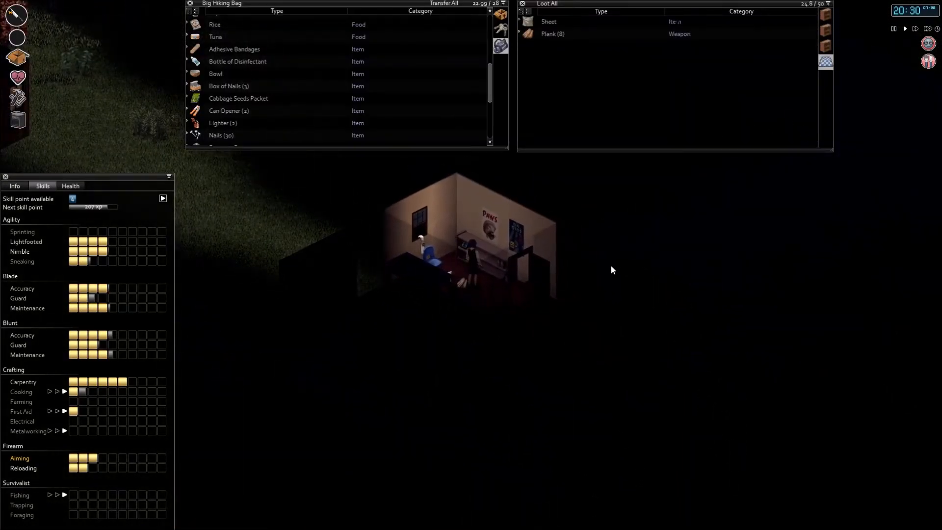
pyautogui.press('i')
pyautogui.press('d')
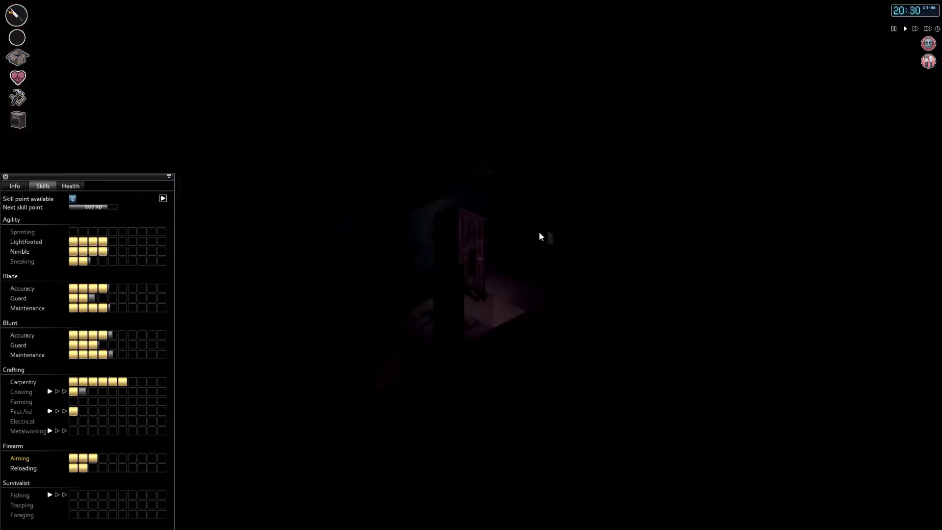
pyautogui.press('w')
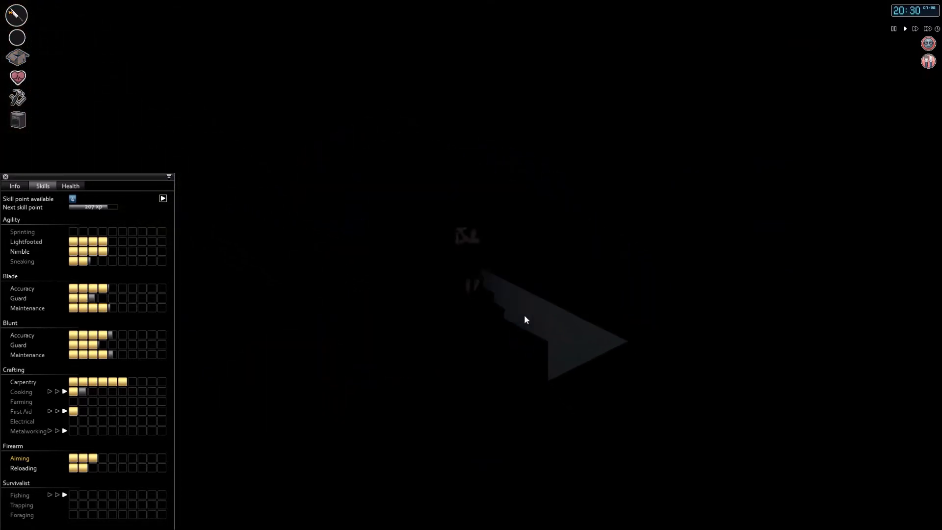
pyautogui.press('w')
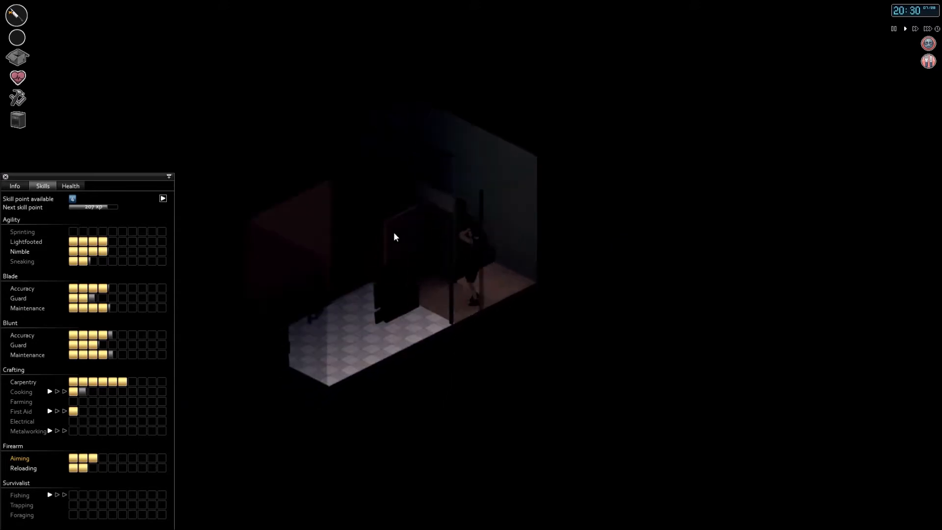
pyautogui.press('w')
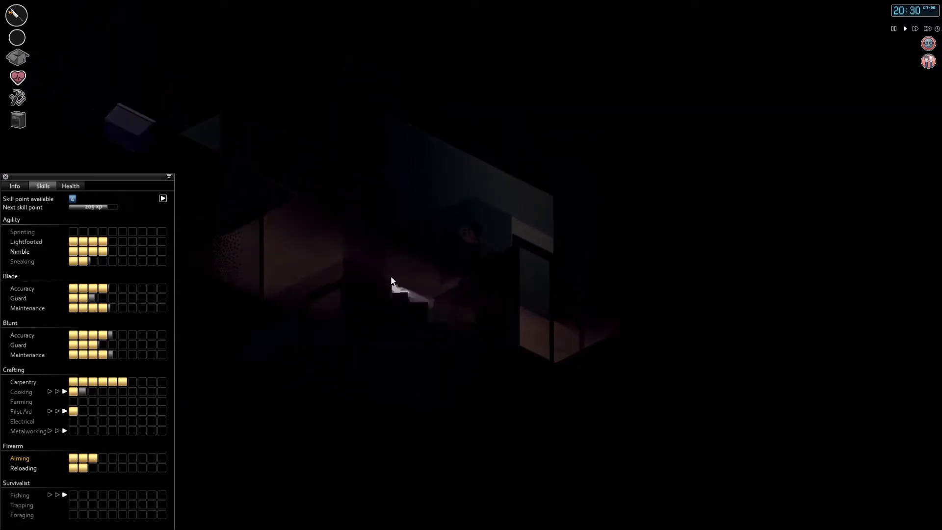
pyautogui.press('w')
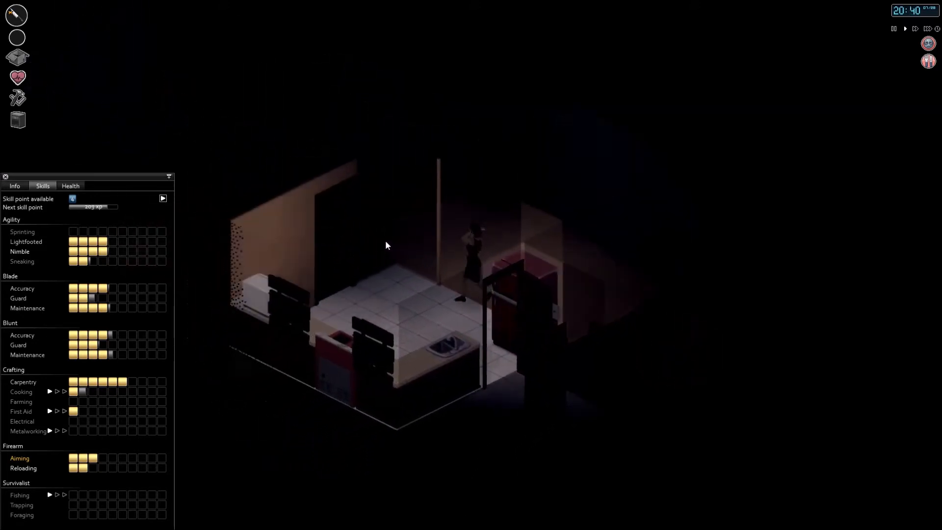
pyautogui.press('w')
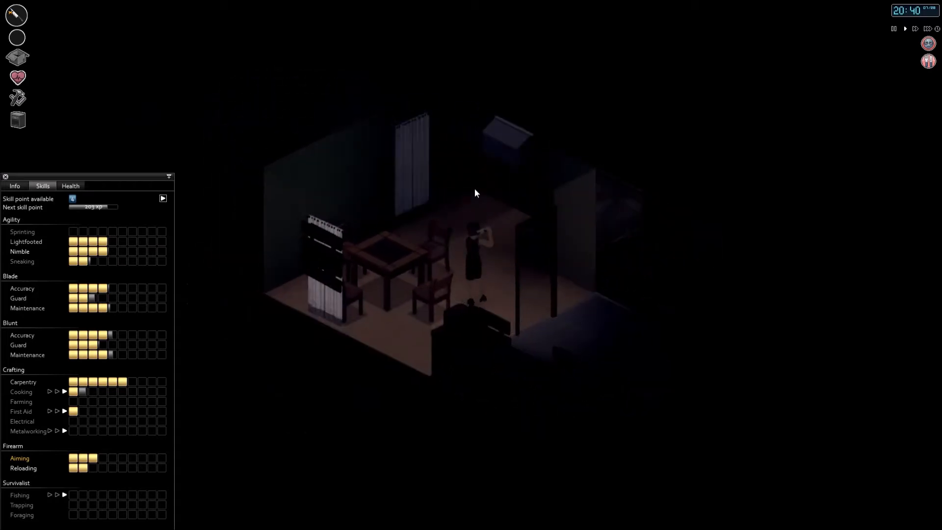
# - Look through the books on the living-room bookshelf and move on to another room
pyautogui.press('w')
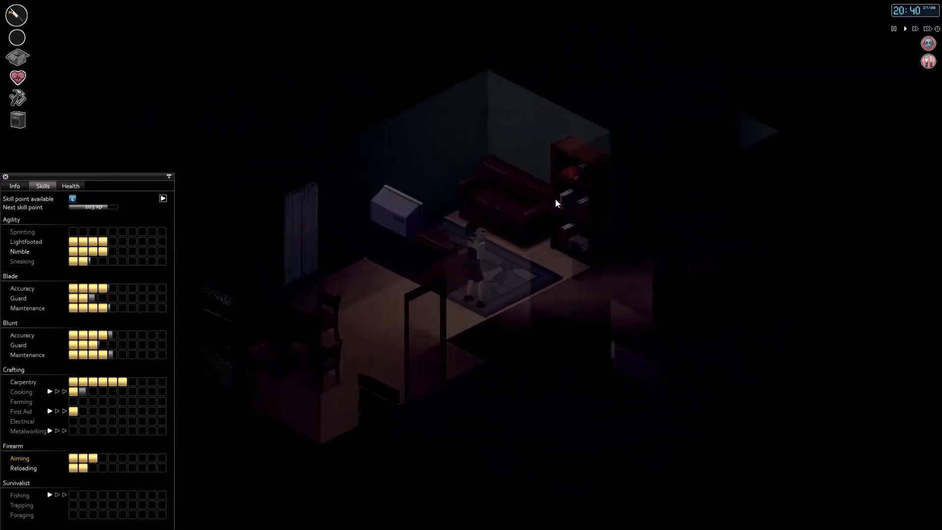
pyautogui.press('Tab')
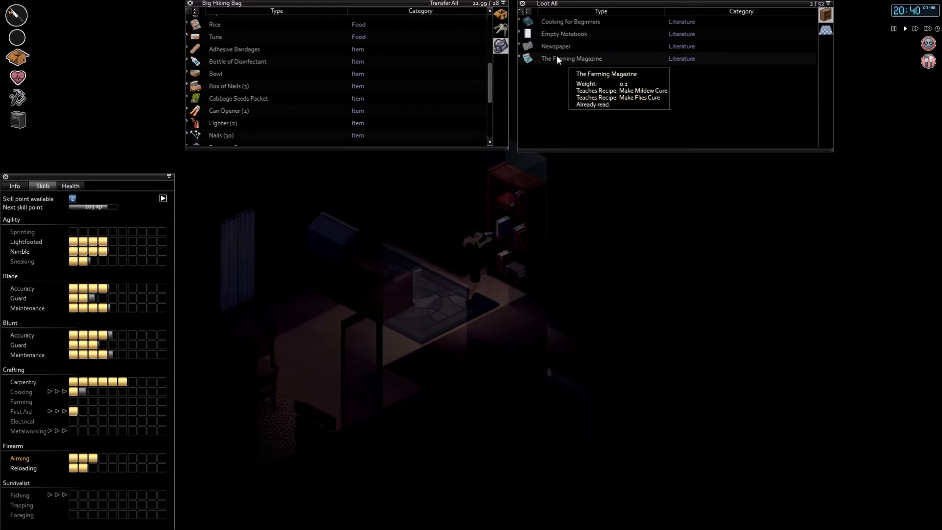
pyautogui.press('Tab')
pyautogui.press('s')
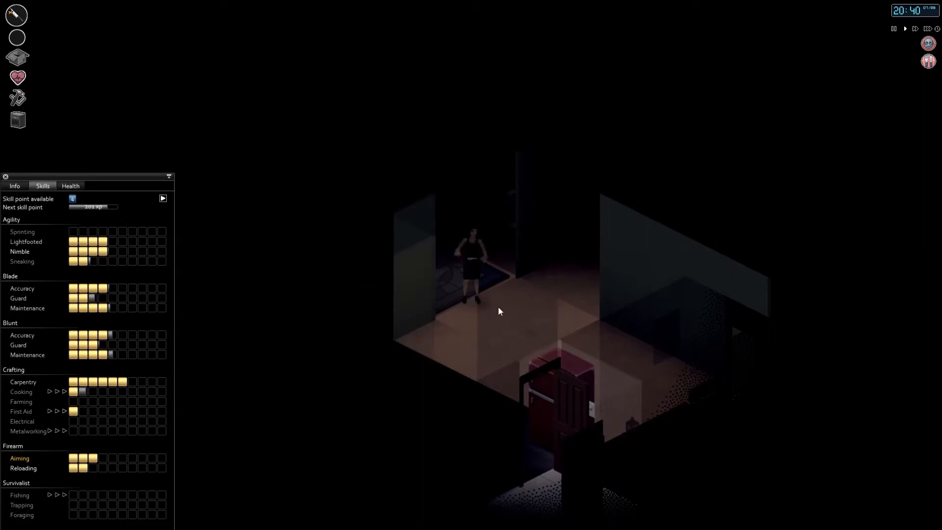
pyautogui.press('w')
pyautogui.press('w')
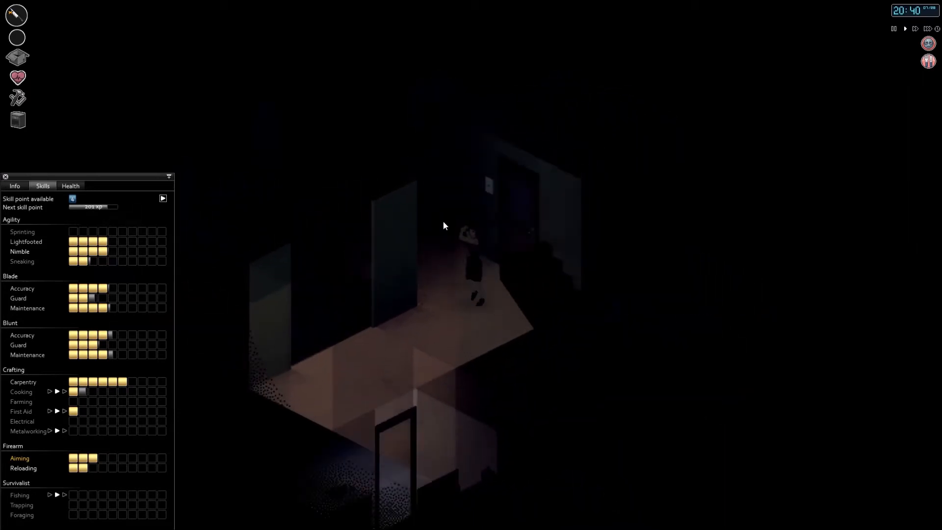
# - Pass through the small room's door and hallway to end between kitchen and dining room
pyautogui.press('e')
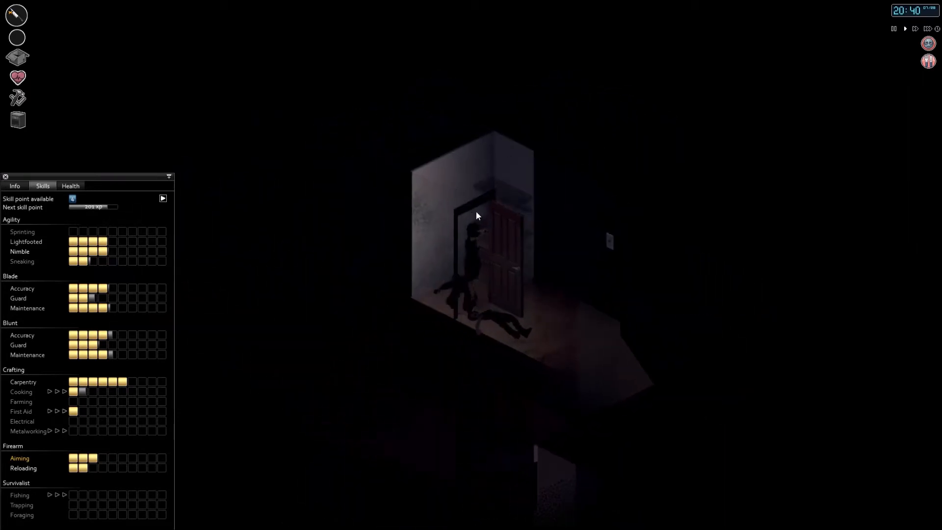
pyautogui.press('w')
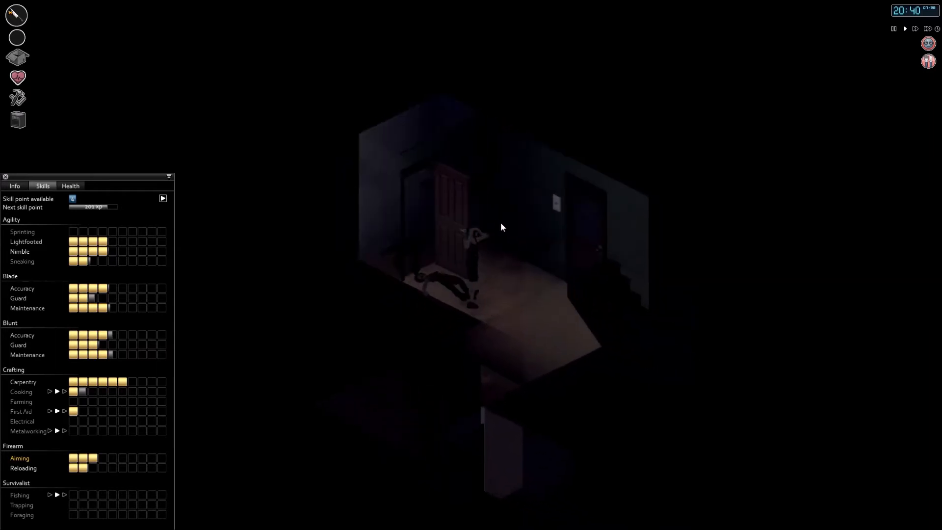
pyautogui.press('w')
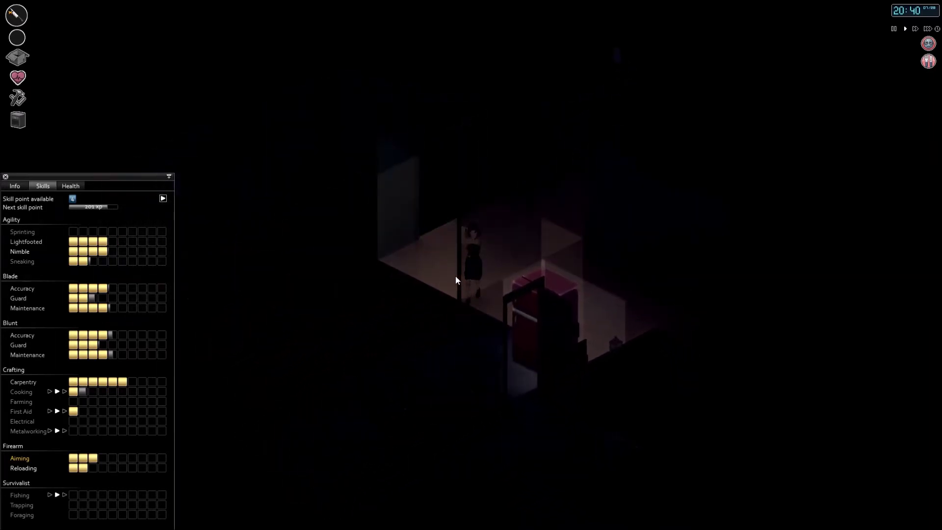
pyautogui.press('w')
pyautogui.press('w')
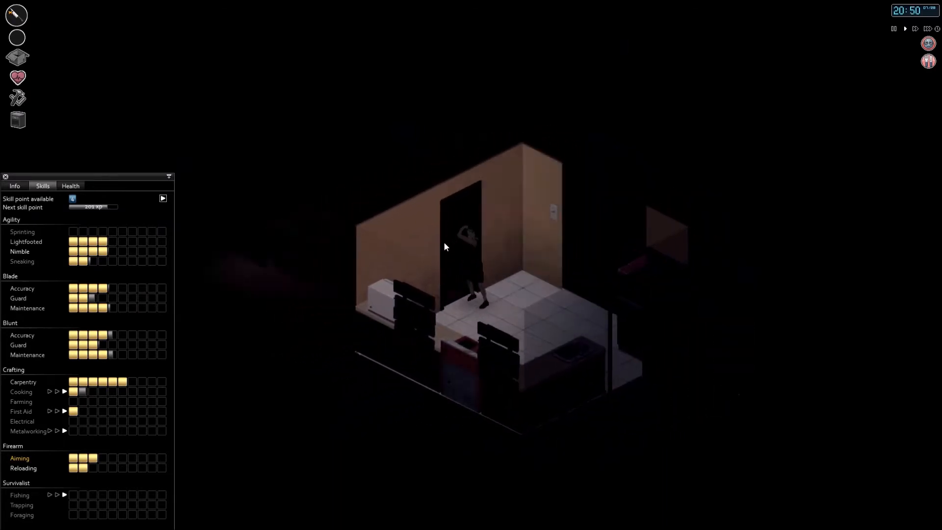
pyautogui.press('w')
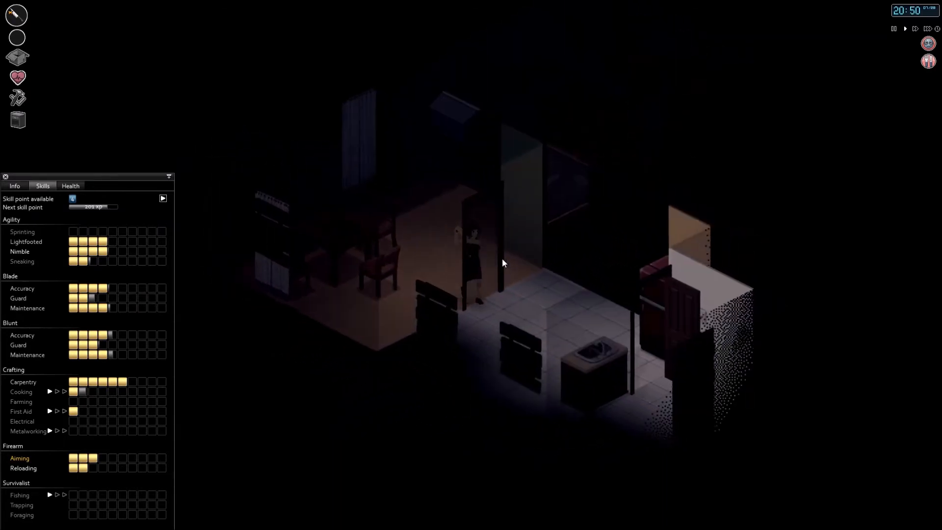
# - Eat the Pickles found in the kitchen containers
pyautogui.click(510, 303)
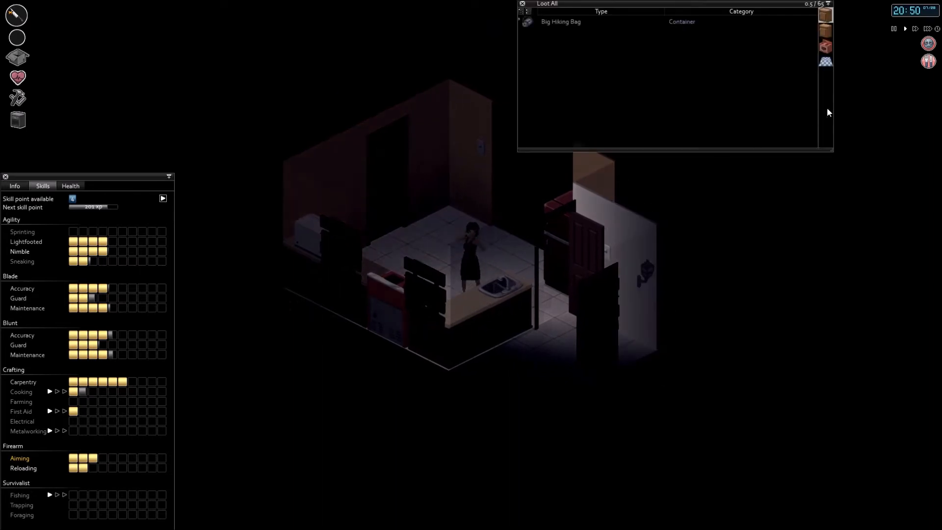
pyautogui.scroll(-3, 722, 98)
pyautogui.scroll(-3, 720, 96)
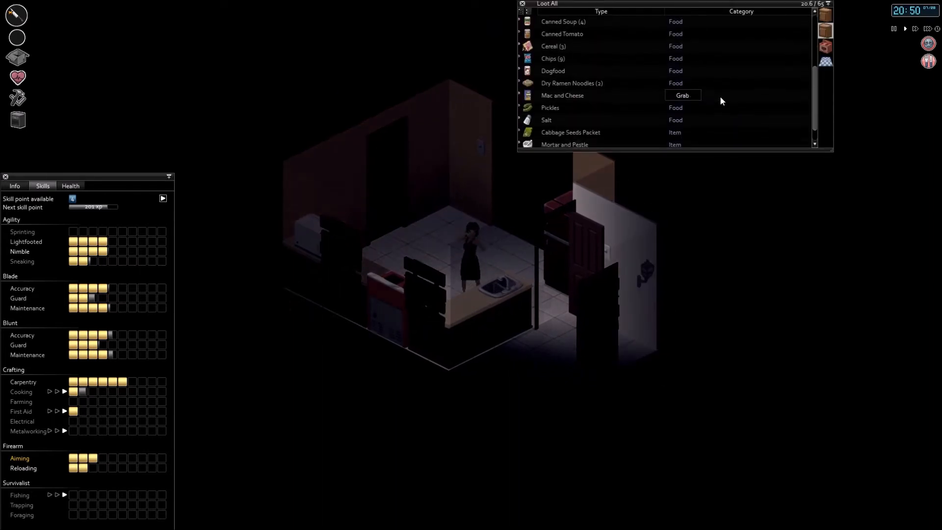
pyautogui.scroll(-2, 720, 96)
pyautogui.rightClick(545, 84)
pyautogui.moveTo(563, 111)
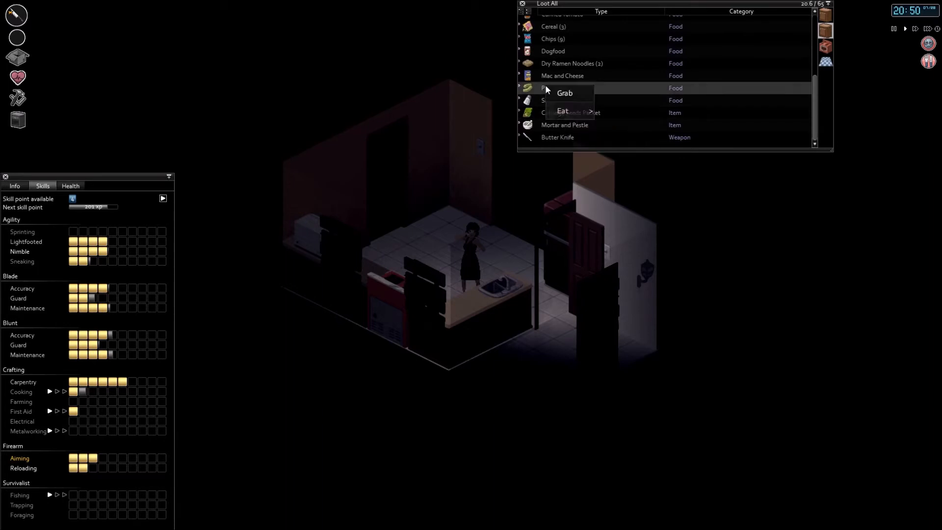
pyautogui.click(609, 111)
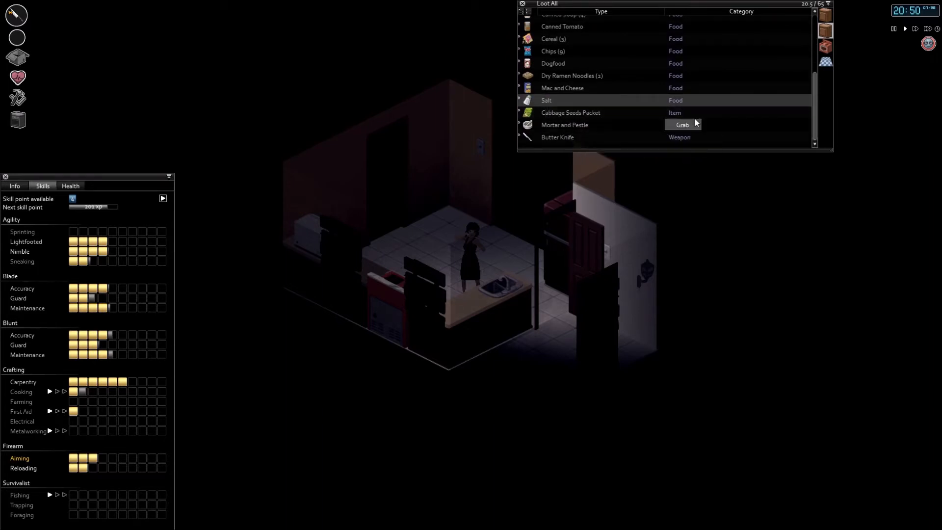
pyautogui.scroll(3, 693, 117)
pyautogui.scroll(2, 692, 122)
pyautogui.scroll(3, 692, 122)
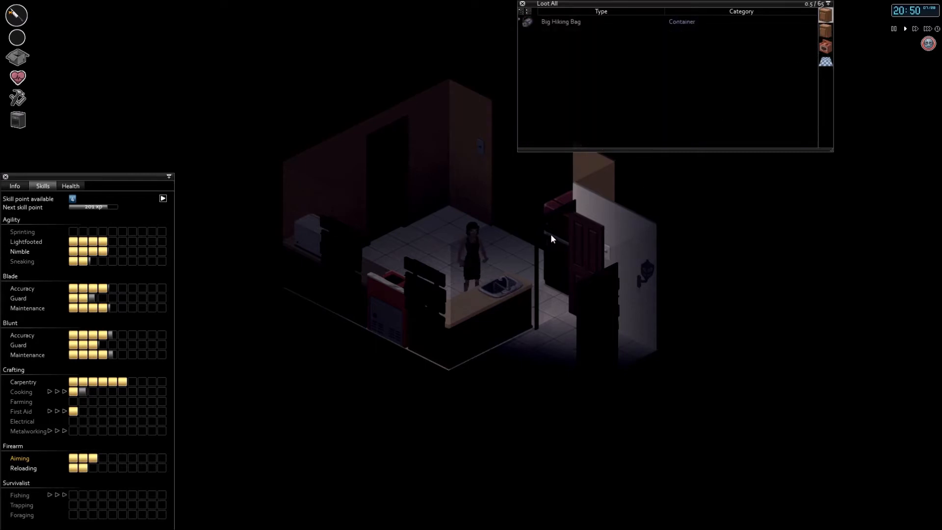
# - Stand at the fridge with its food list and the Big Hiking Bag contents both shown
pyautogui.press('d')
pyautogui.scroll(-3, 731, 107)
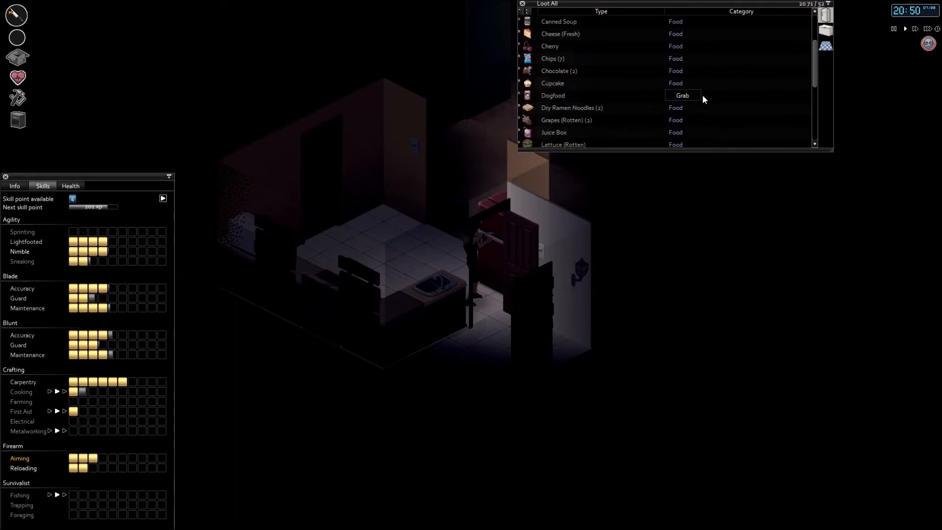
pyautogui.scroll(-3, 778, 69)
pyautogui.scroll(-2, 775, 70)
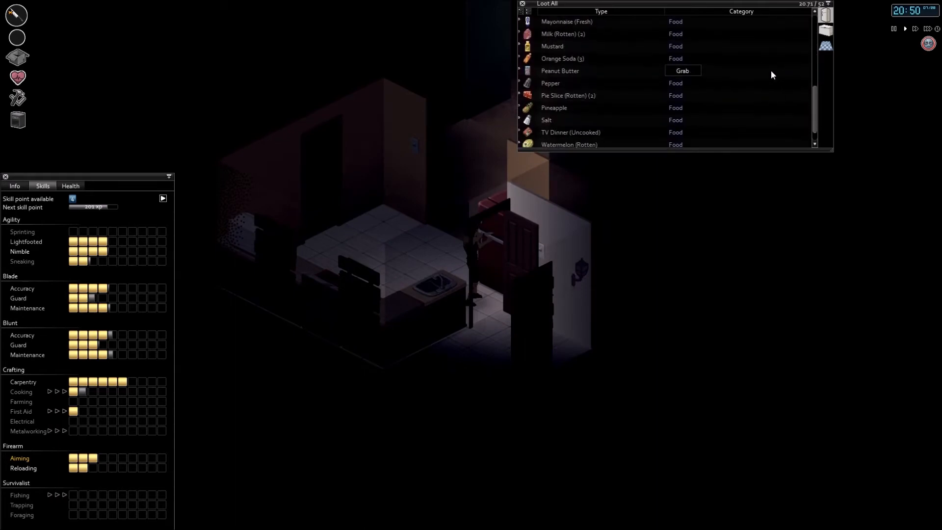
pyautogui.scroll(-1, 581, 73)
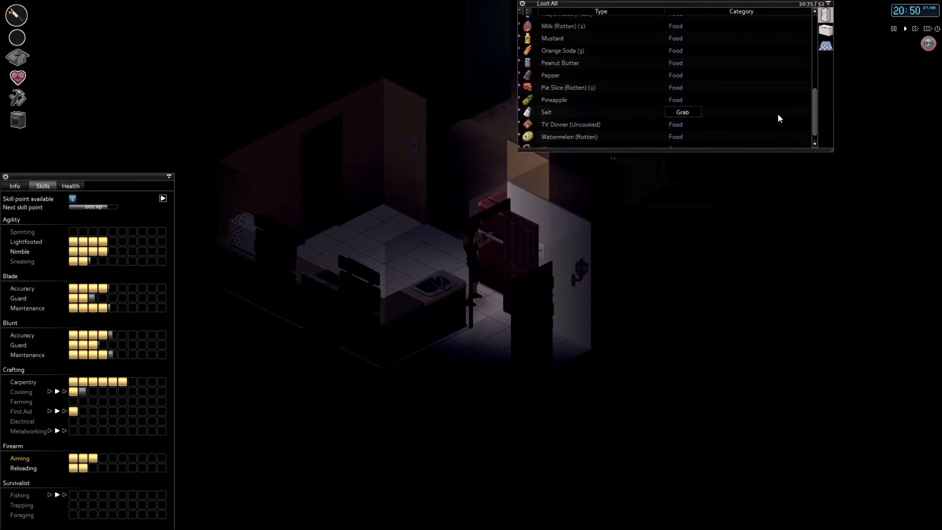
pyautogui.scroll(3, 699, 111)
pyautogui.scroll(3, 699, 112)
pyautogui.scroll(3, 699, 112)
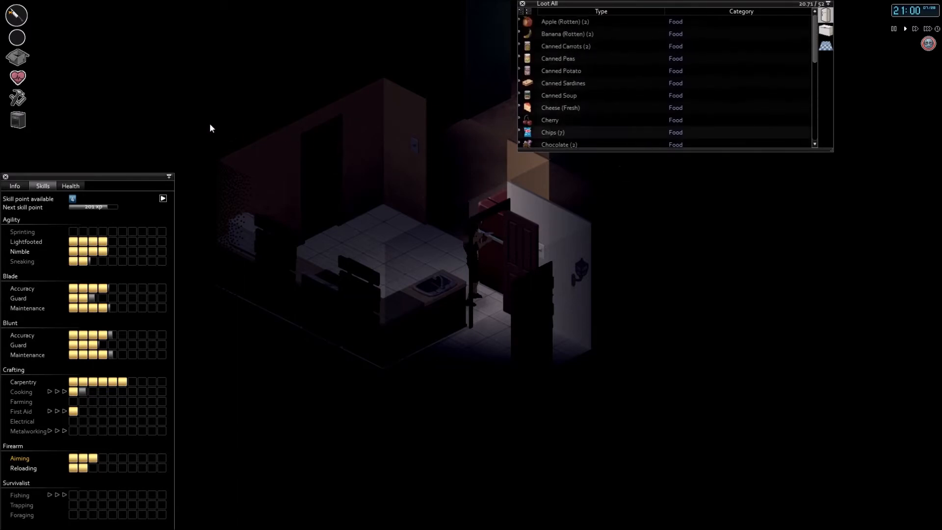
pyautogui.press('i')
pyautogui.scroll(3, 306, 107)
pyautogui.scroll(3, 306, 107)
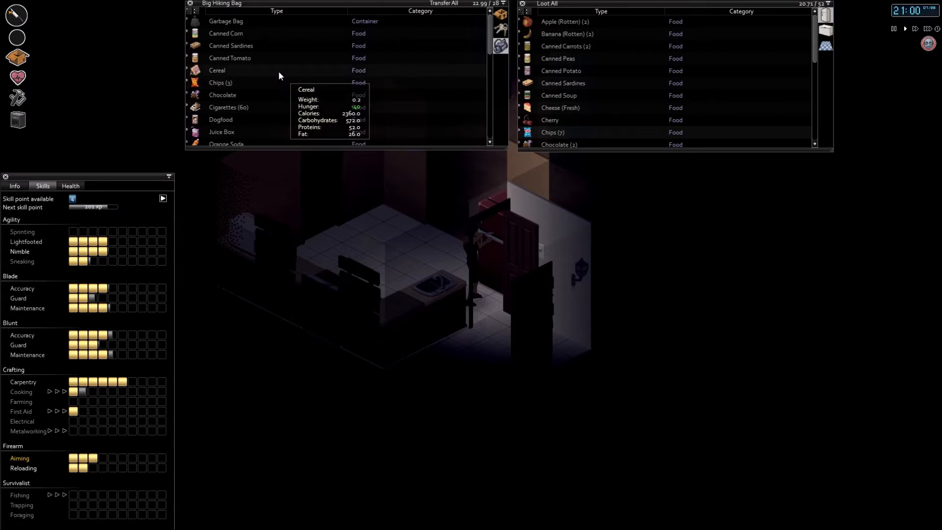
pyautogui.moveTo(225, 21)
pyautogui.moveTo(436, 21); pyautogui.dragTo(238, 51)
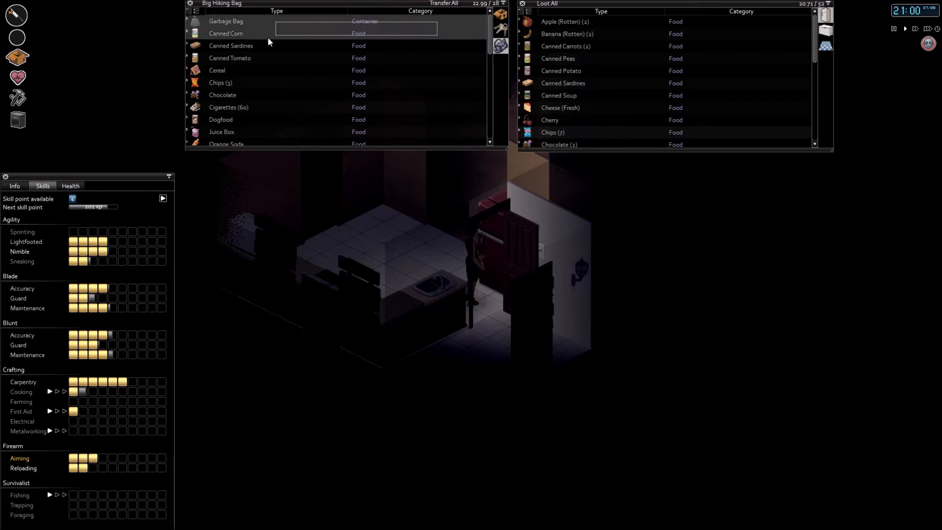
pyautogui.scroll(-3, 246, 44)
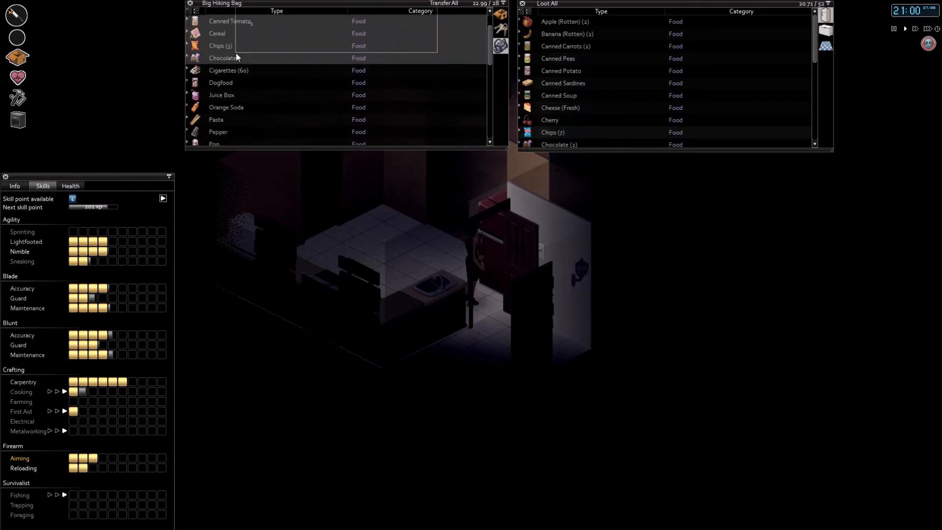
pyautogui.scroll(-7, 234, 54)
pyautogui.moveTo(238, 51); pyautogui.dragTo(211, 89)
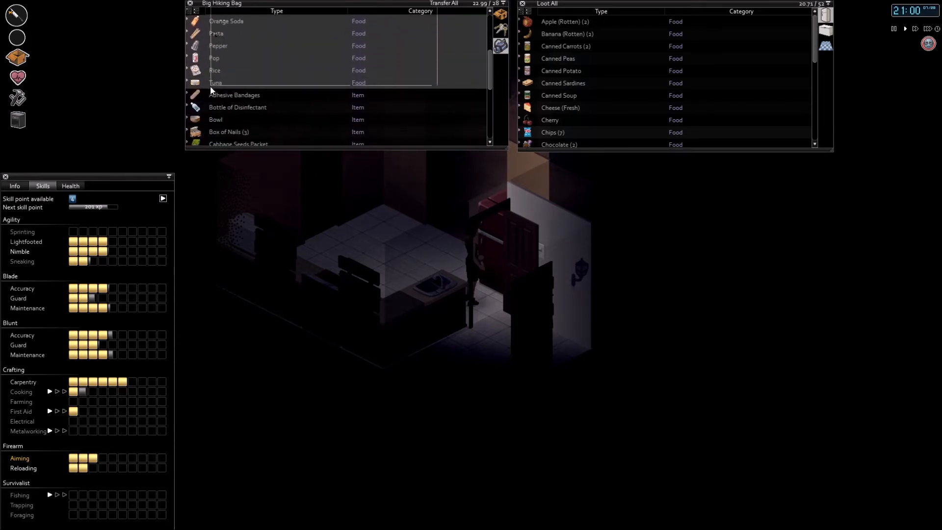
pyautogui.scroll(-2, 213, 87)
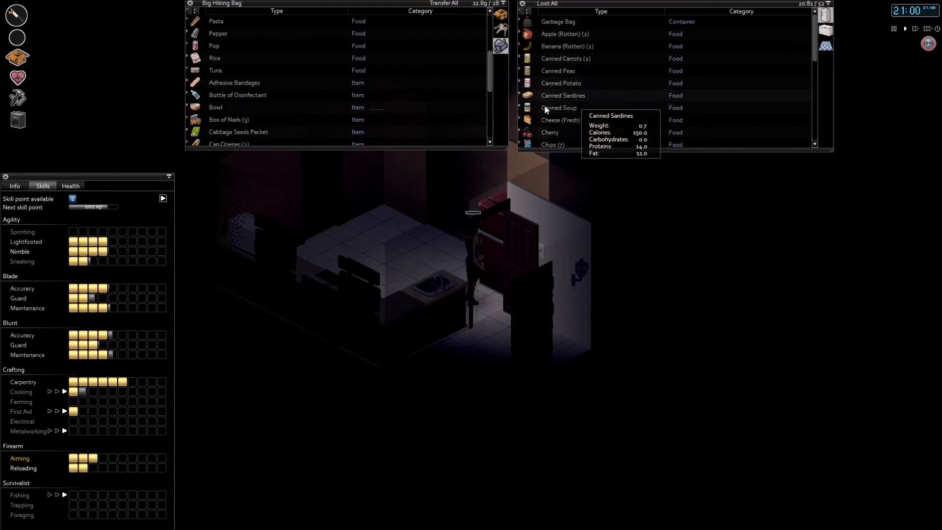
# - Unpack the Box of Nails into Nails (30) and transfer two items out of the bag
pyautogui.click(379, 108)
pyautogui.click(381, 109)
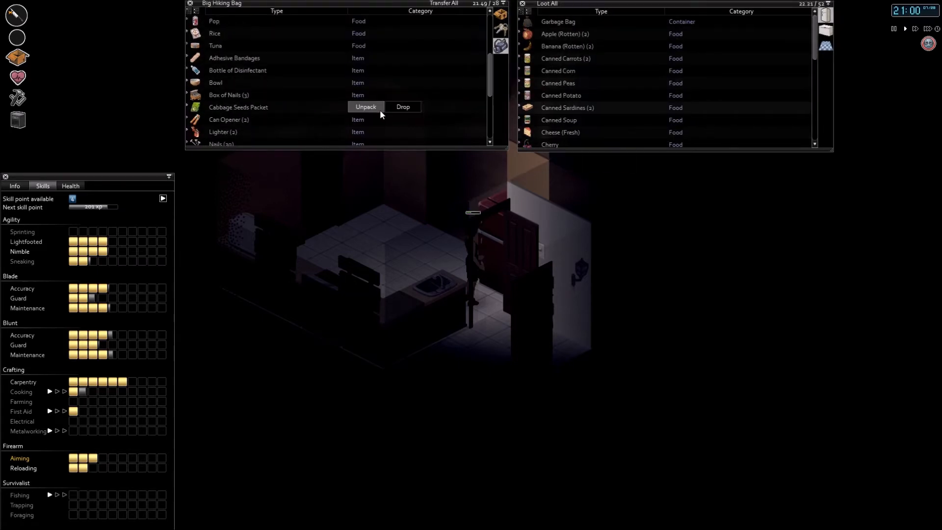
pyautogui.scroll(-3, 380, 110)
pyautogui.click(380, 110)
pyautogui.scroll(-2, 381, 110)
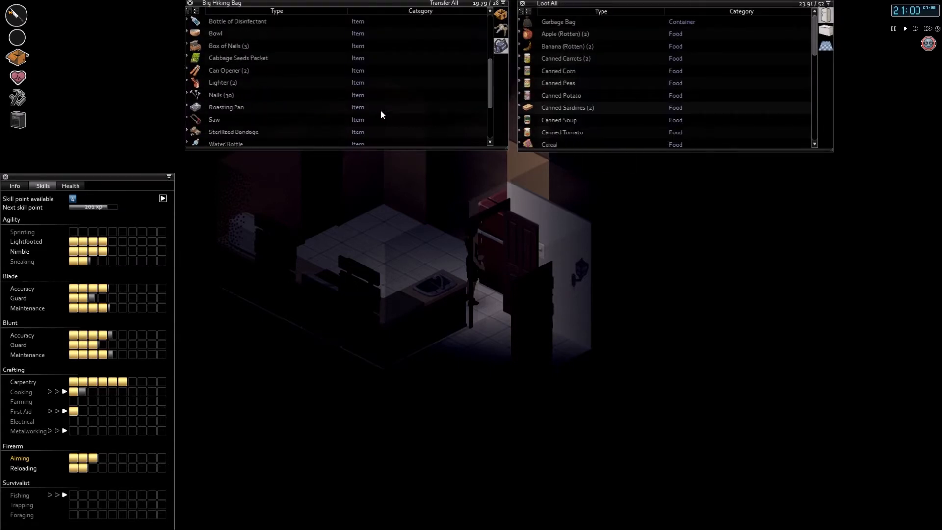
pyautogui.click(380, 109)
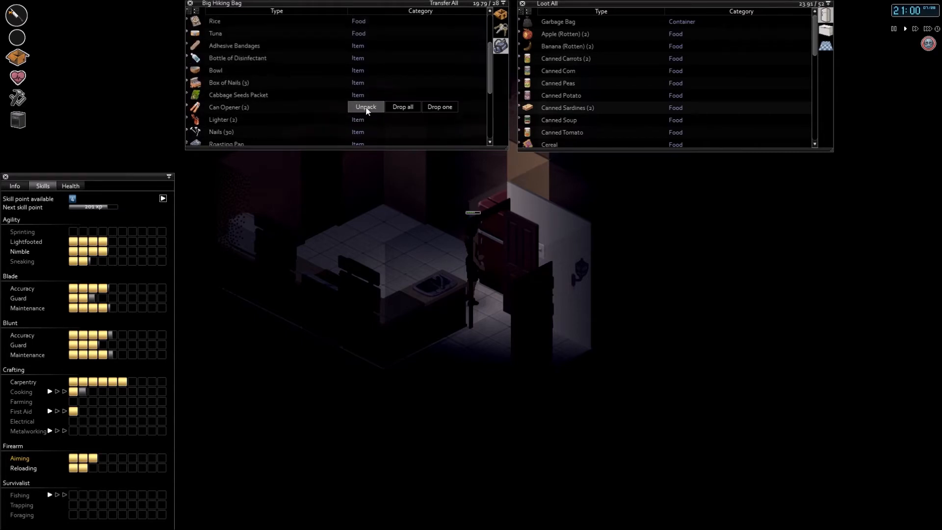
pyautogui.scroll(4, 361, 110)
# - Move the Orange Soda and Pasta into the fridge, check the Roasting Pan and pick the Bowl
pyautogui.click(362, 111)
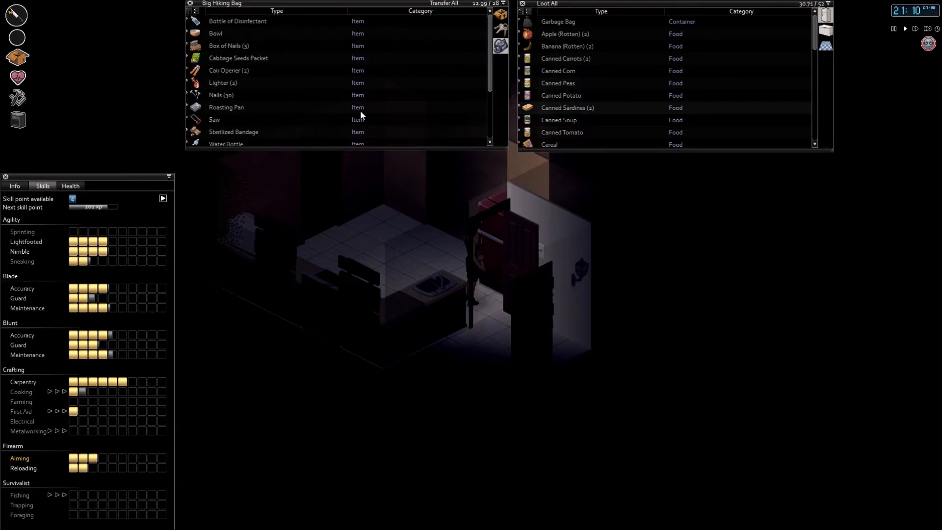
pyautogui.rightClick(360, 111)
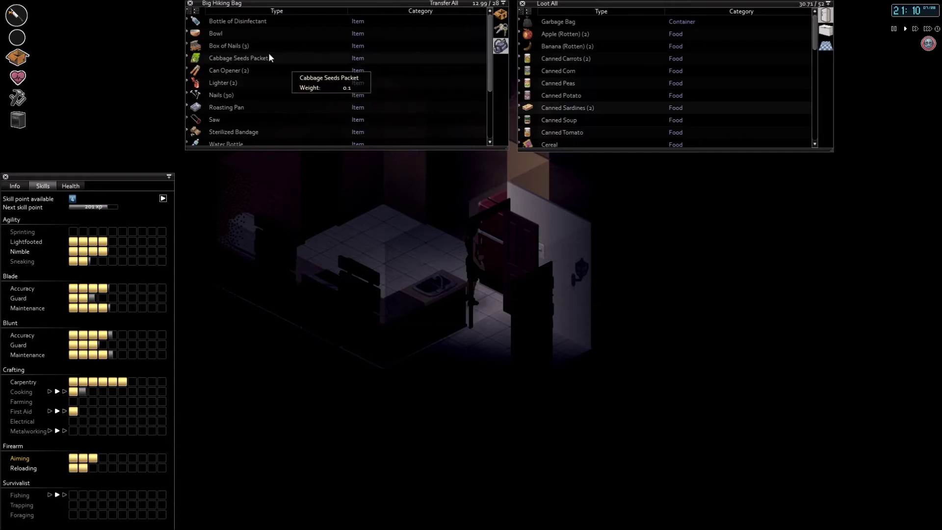
pyautogui.click(230, 32)
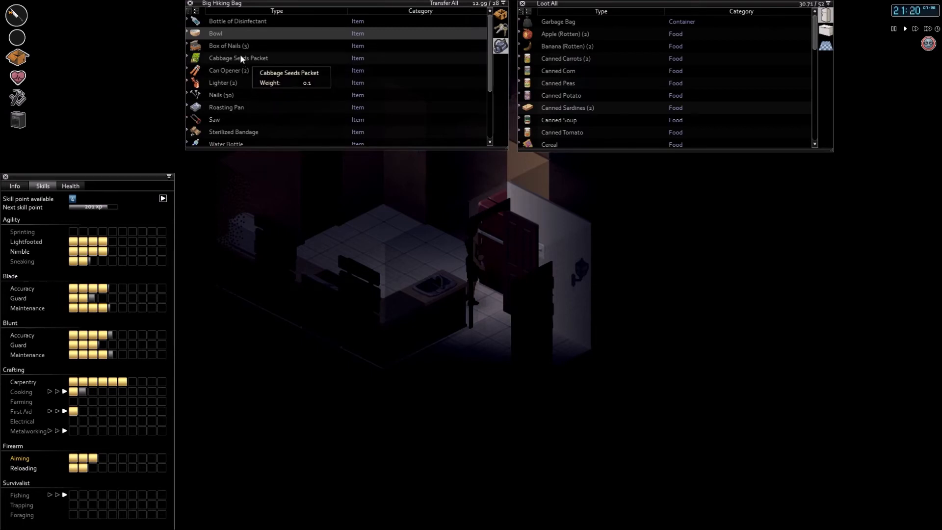
# - Move the Bowl out of the bag, then check the floor items and the counter's Tote Bag
pyautogui.doubleClick(356, 33)
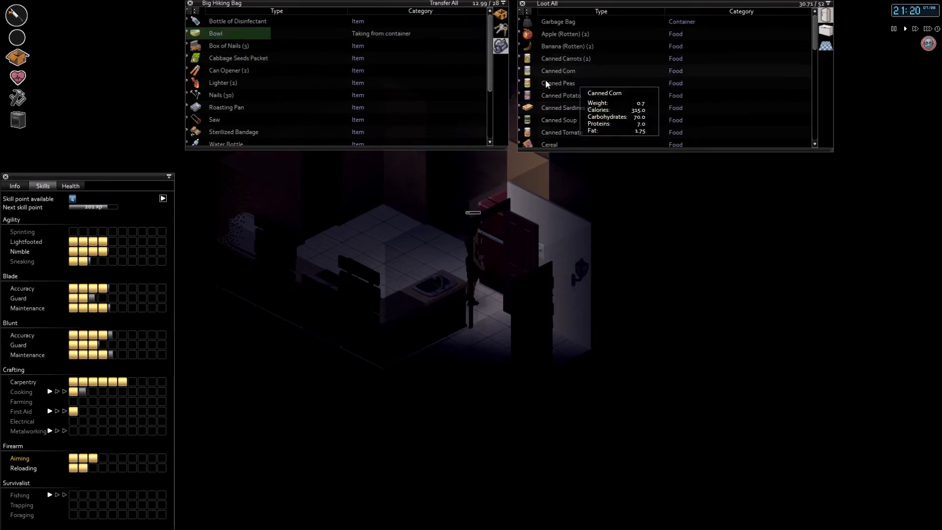
pyautogui.click(411, 87)
pyautogui.click(341, 170)
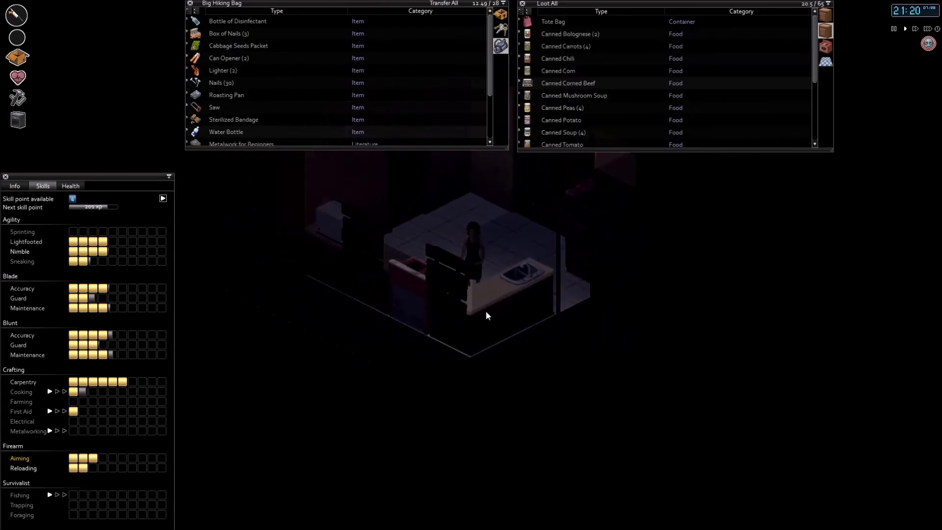
pyautogui.click(825, 112)
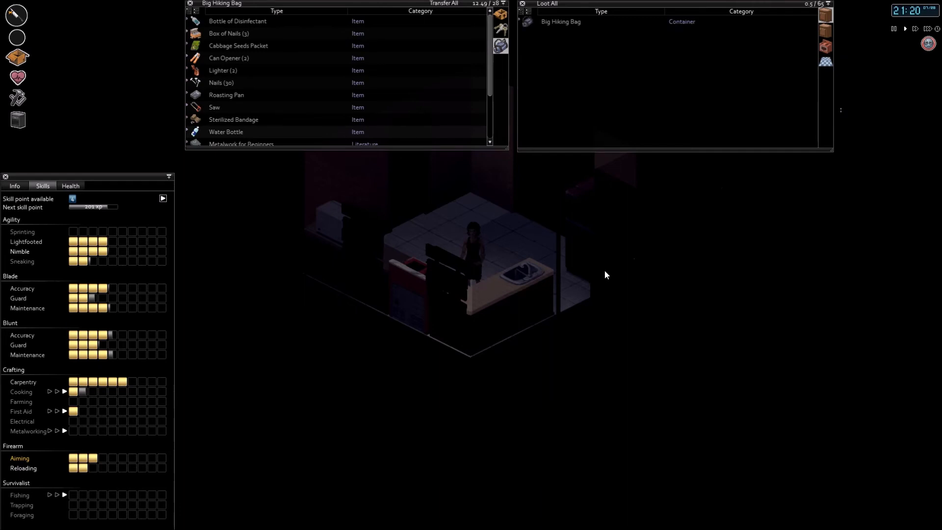
pyautogui.click(826, 30)
pyautogui.moveTo(663, 108)
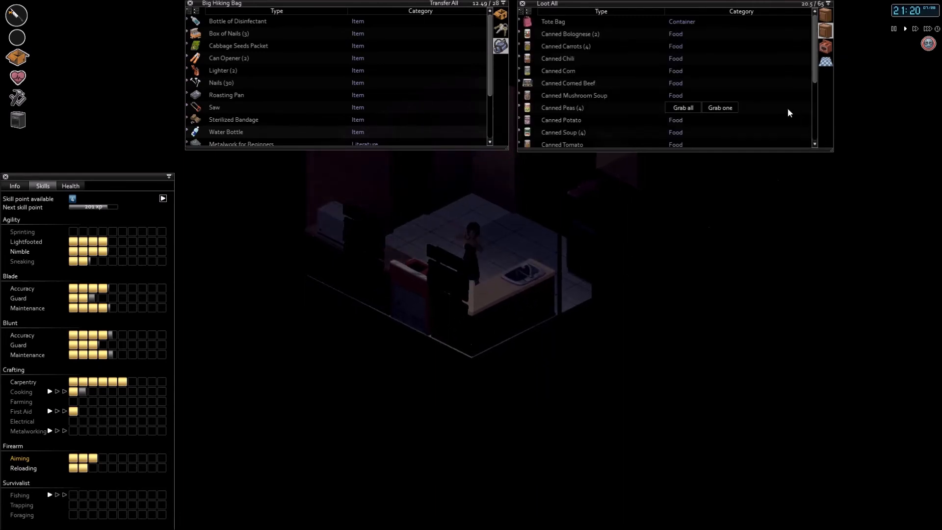
pyautogui.scroll(-4, 787, 99)
pyautogui.scroll(-3, 787, 100)
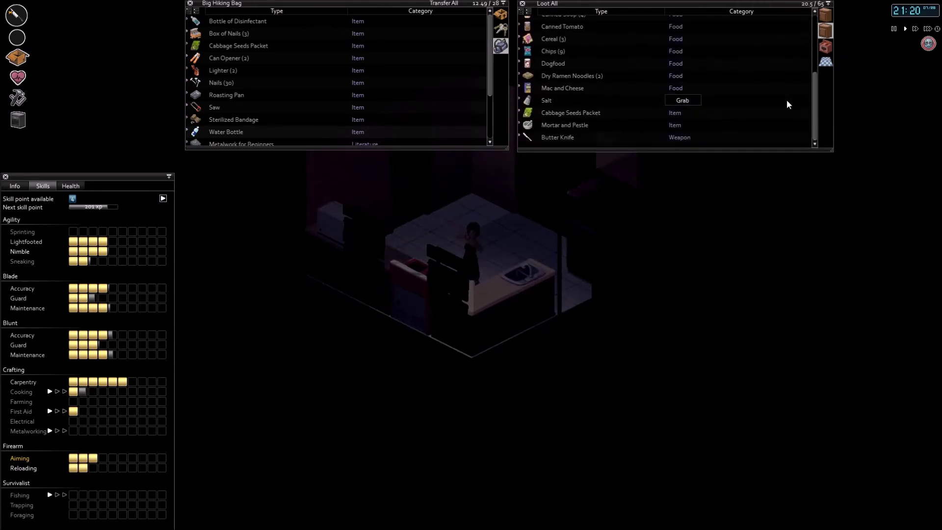
# - Check the other kitchen counters and head back toward the other room
pyautogui.click(437, 277)
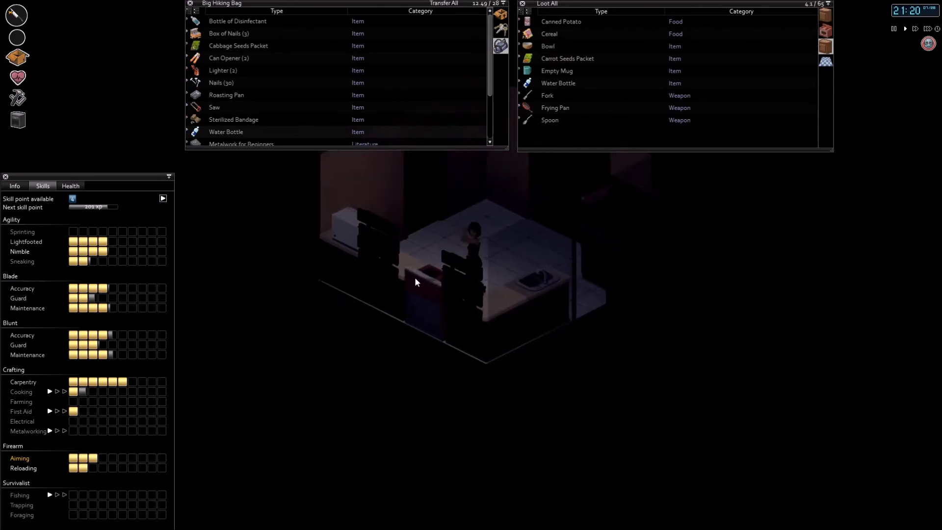
pyautogui.scroll(-1, 829, 129)
pyautogui.scroll(-1, 830, 129)
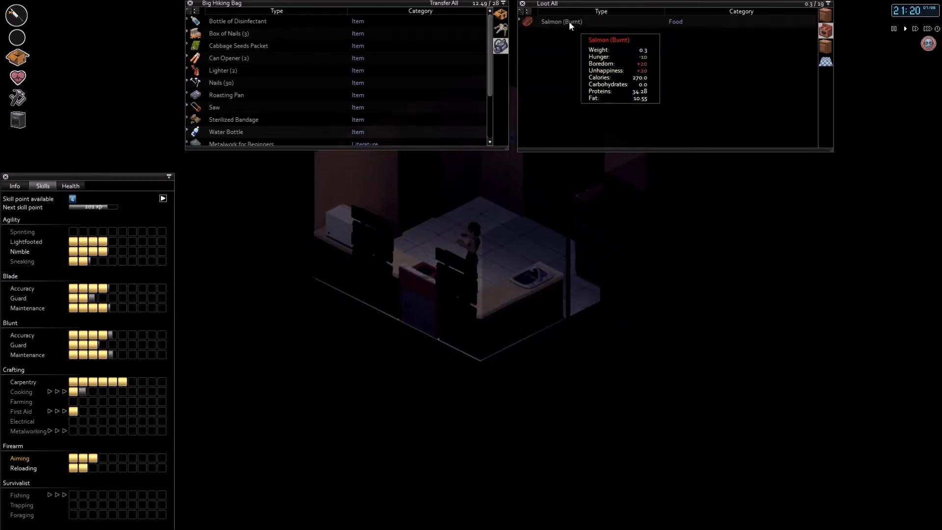
pyautogui.rightClick(381, 272)
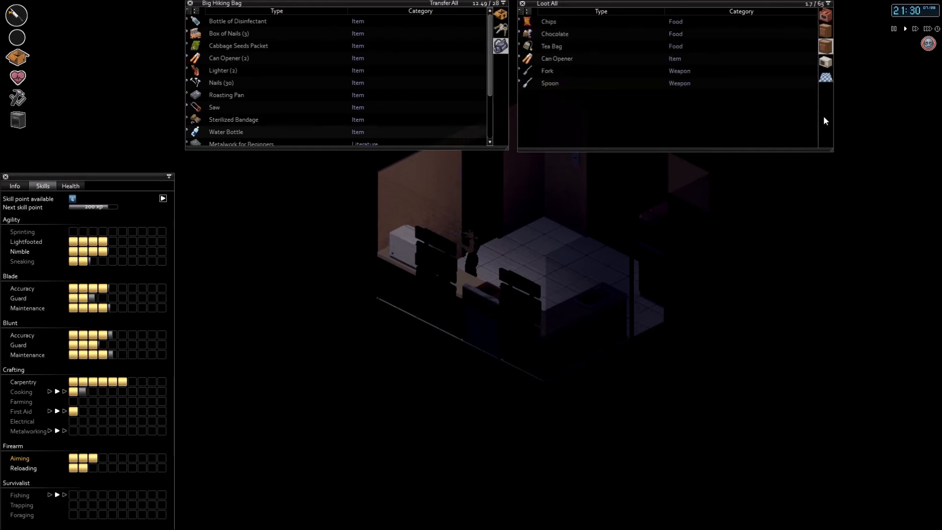
pyautogui.scroll(-1, 824, 115)
pyautogui.press('w')
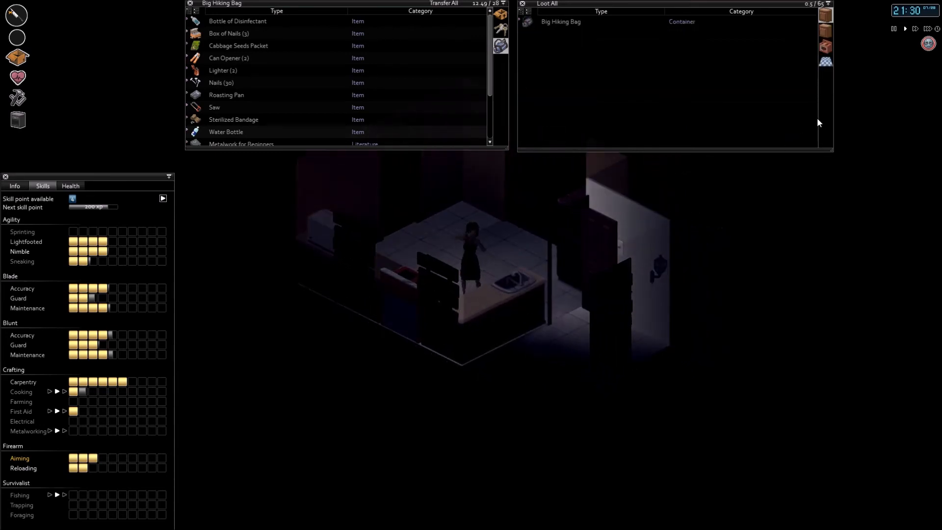
pyautogui.scroll(-1, 827, 118)
# - Review options for the Saw and hammers, start moving a hammer out, and pause the game
pyautogui.rightClick(354, 108)
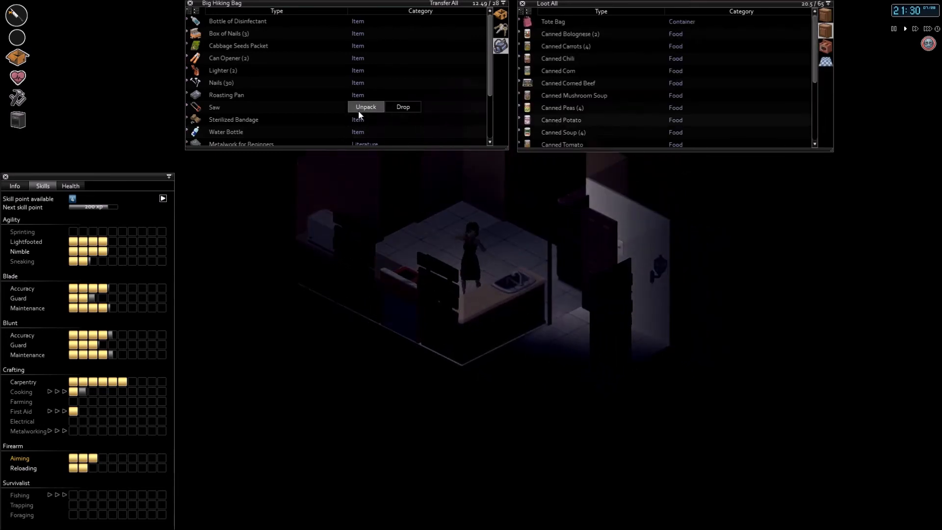
pyautogui.scroll(-2, 359, 115)
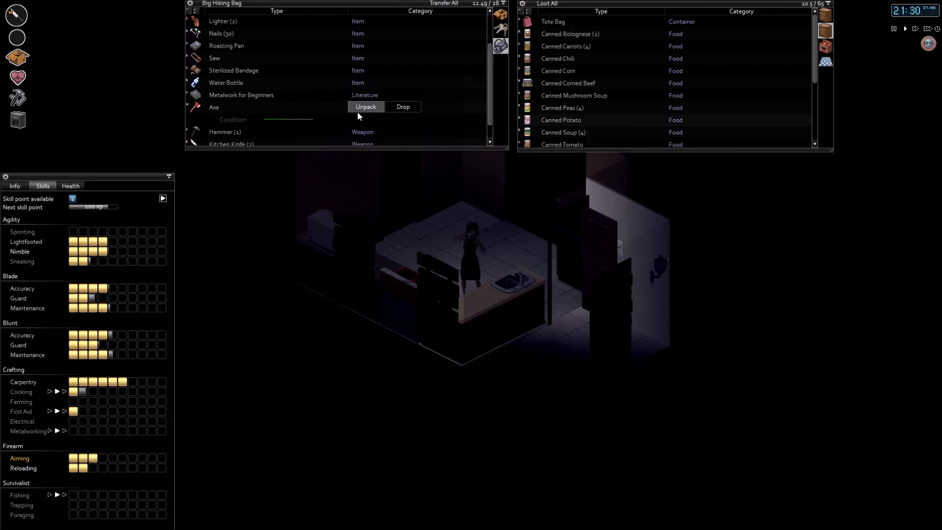
pyautogui.scroll(-1, 357, 111)
pyautogui.rightClick(357, 112)
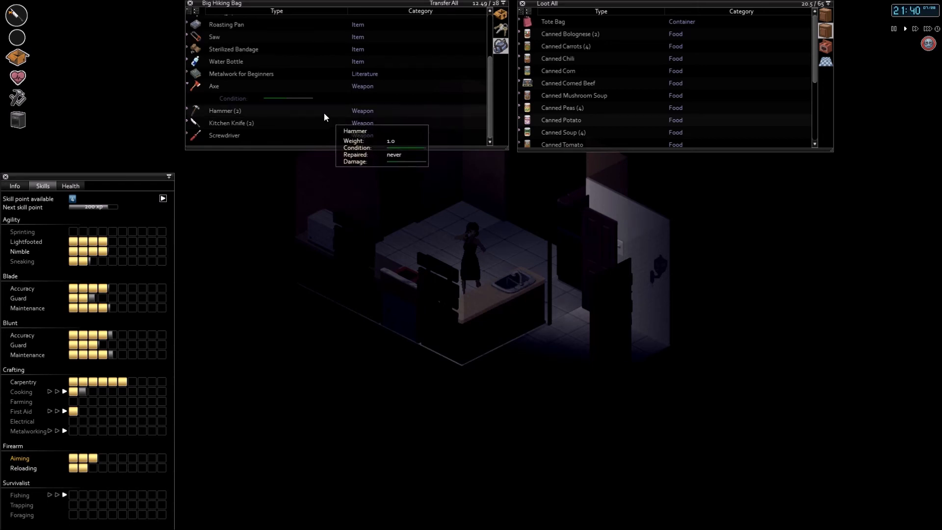
pyautogui.moveTo(324, 113); pyautogui.dragTo(310, 112)
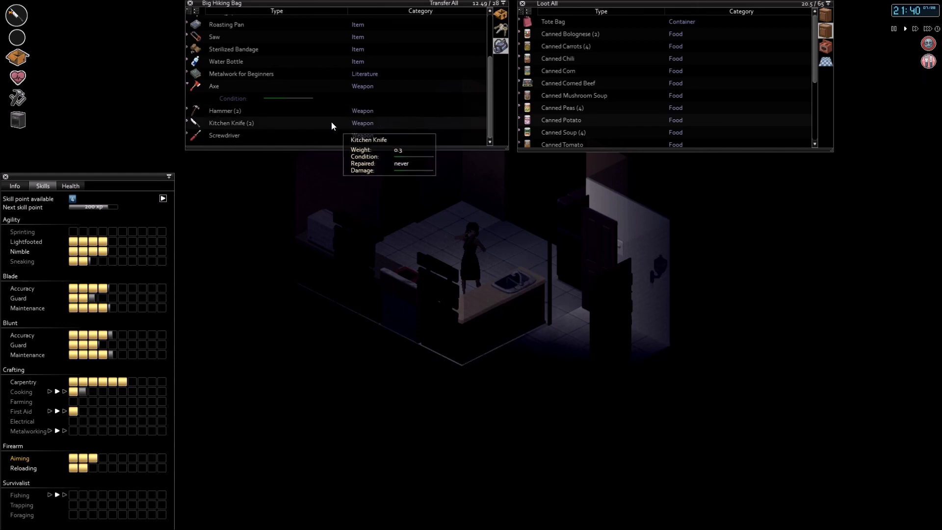
pyautogui.press('Escape')
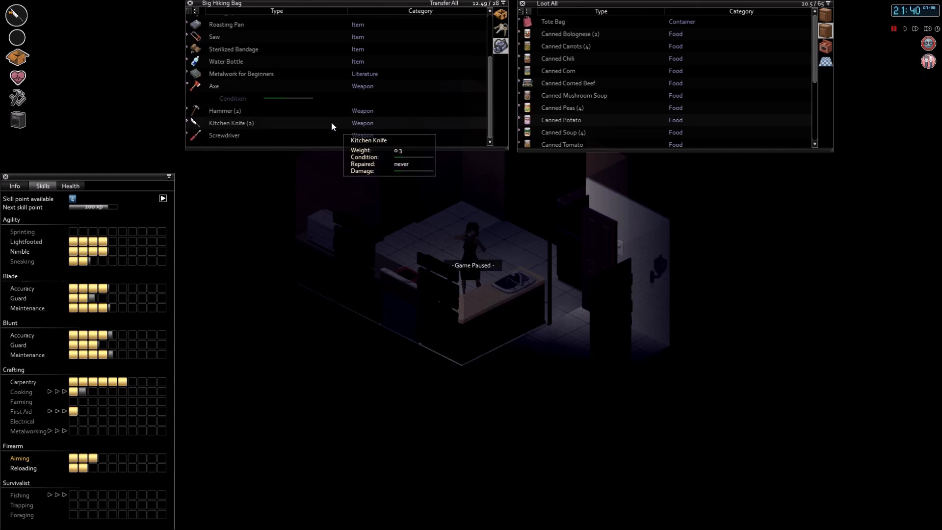